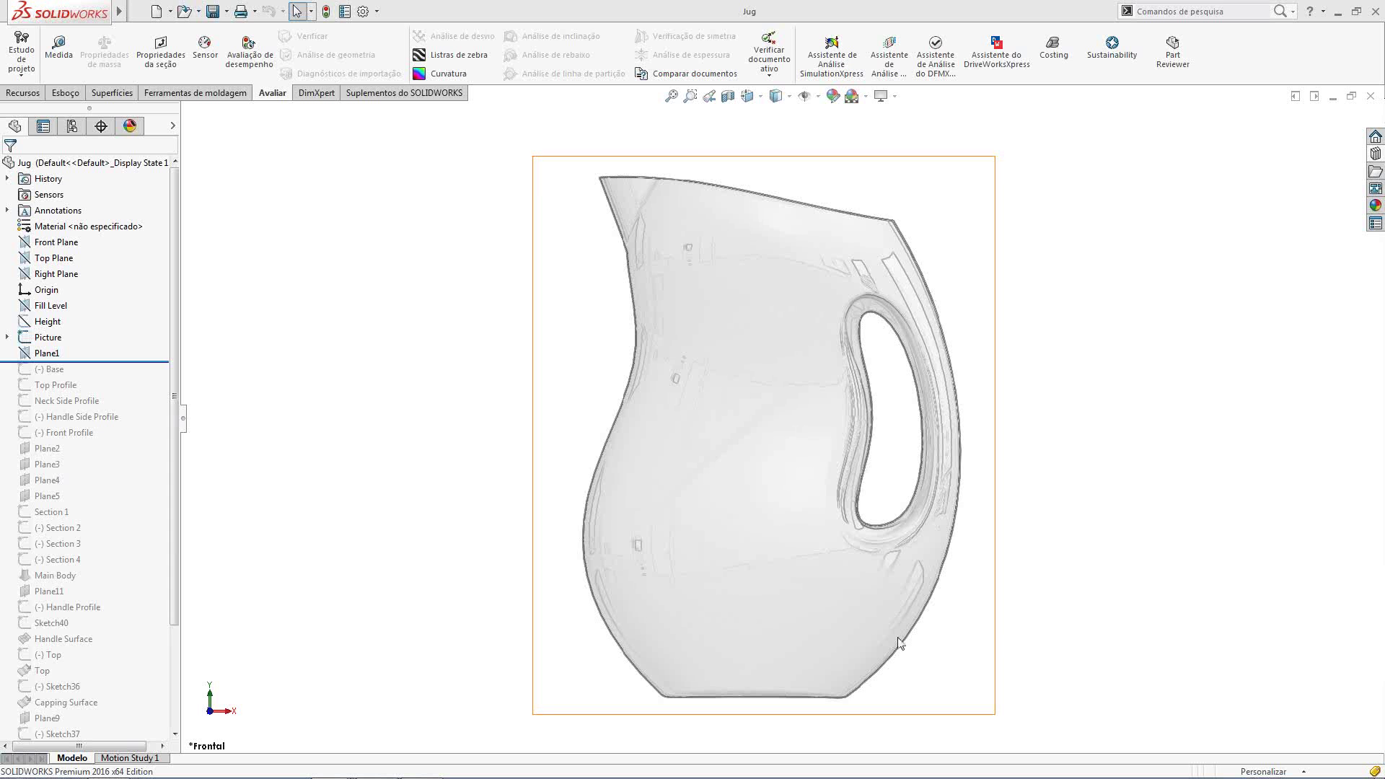
Roll the feature history forward to just after Handle Side Profile and open the Neck Side Profile sketch for editing
left_click_drag(129, 364, 111, 425)
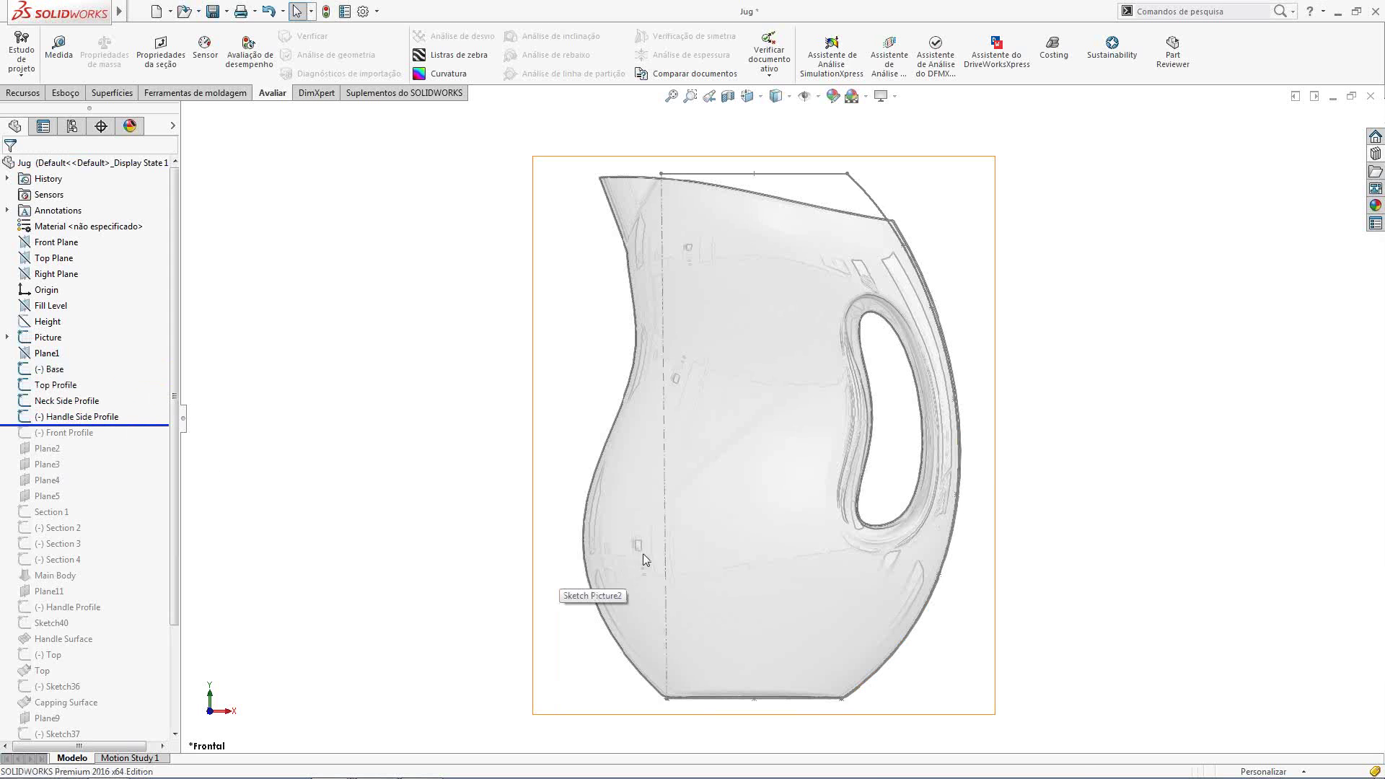
left_click(662, 540)
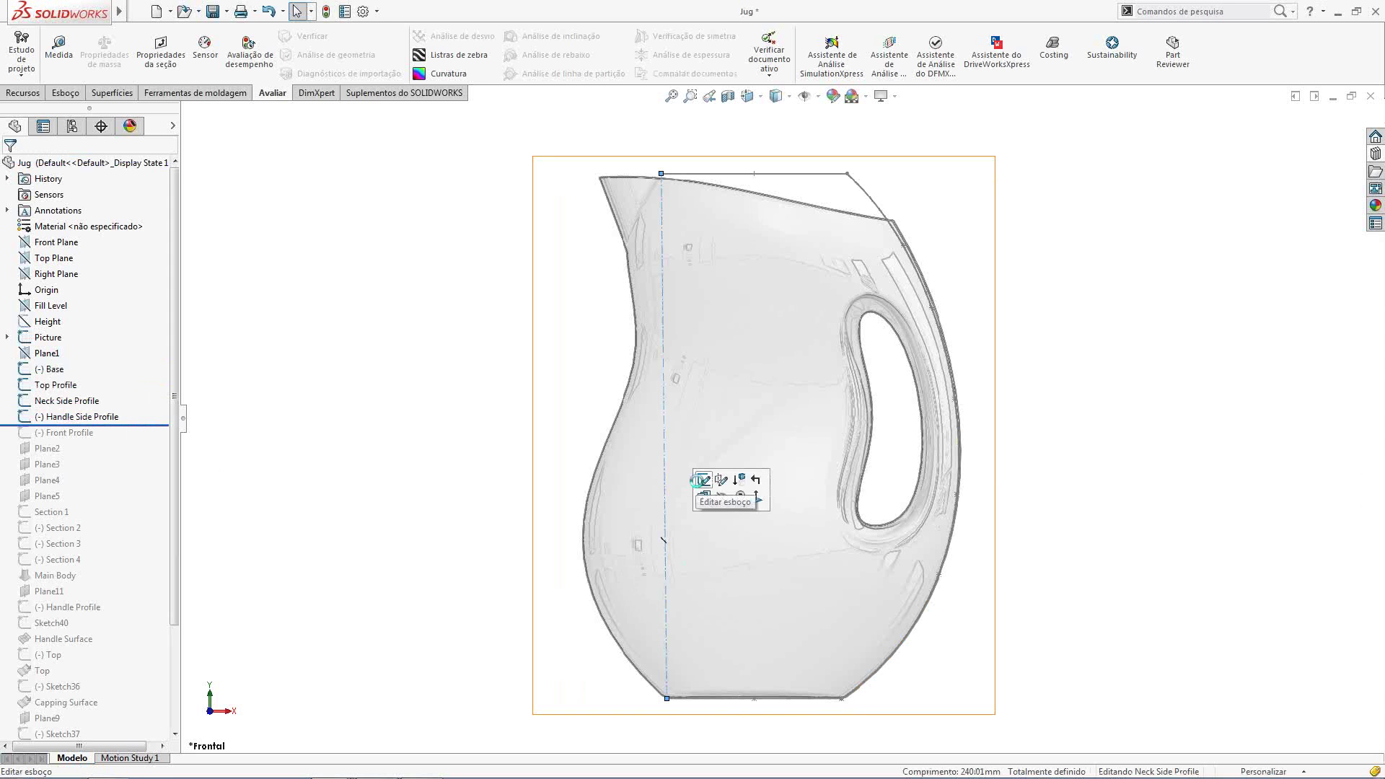
left_click(704, 480)
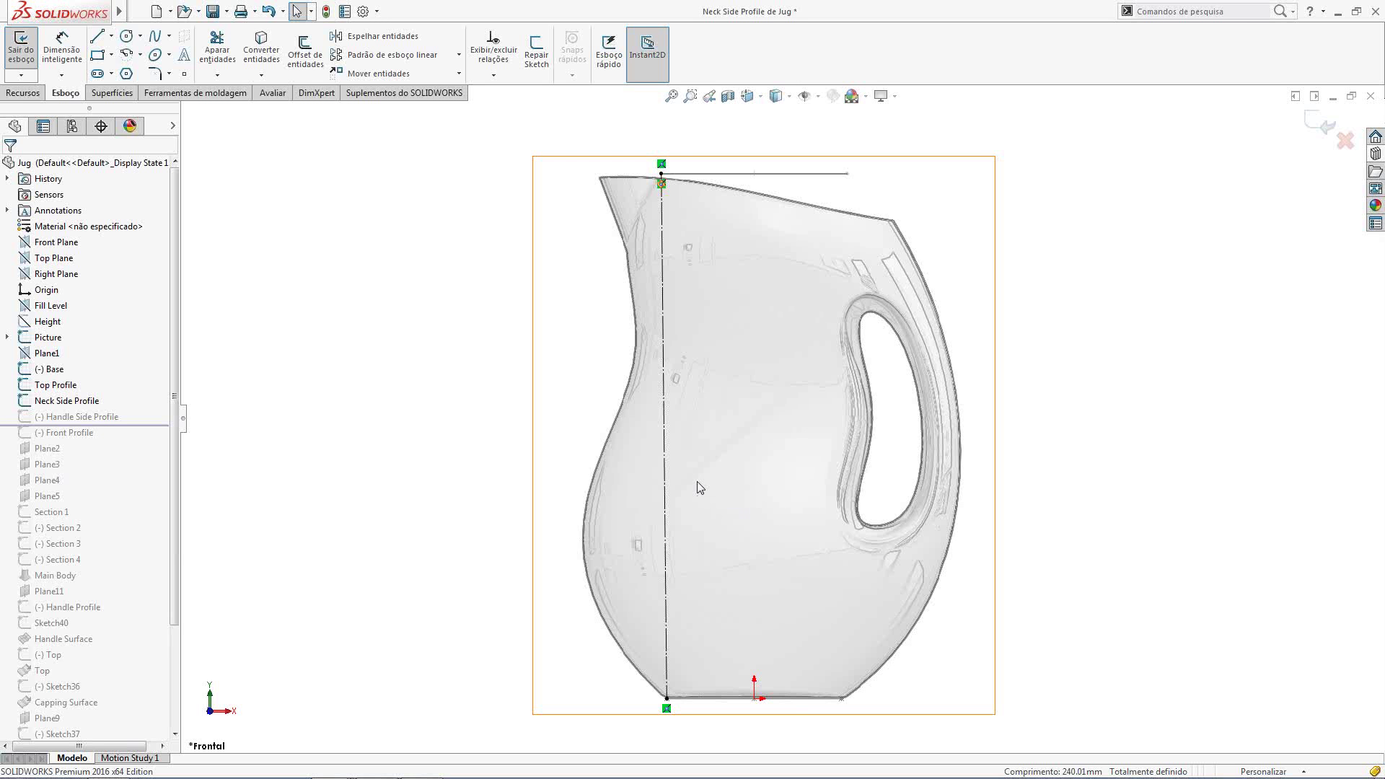
Sketch a degree 5 B-spline style spline with eight control vertices along the jug's neck side, from the centerline's upper endpoint to its lower endpoint
left_click(170, 37)
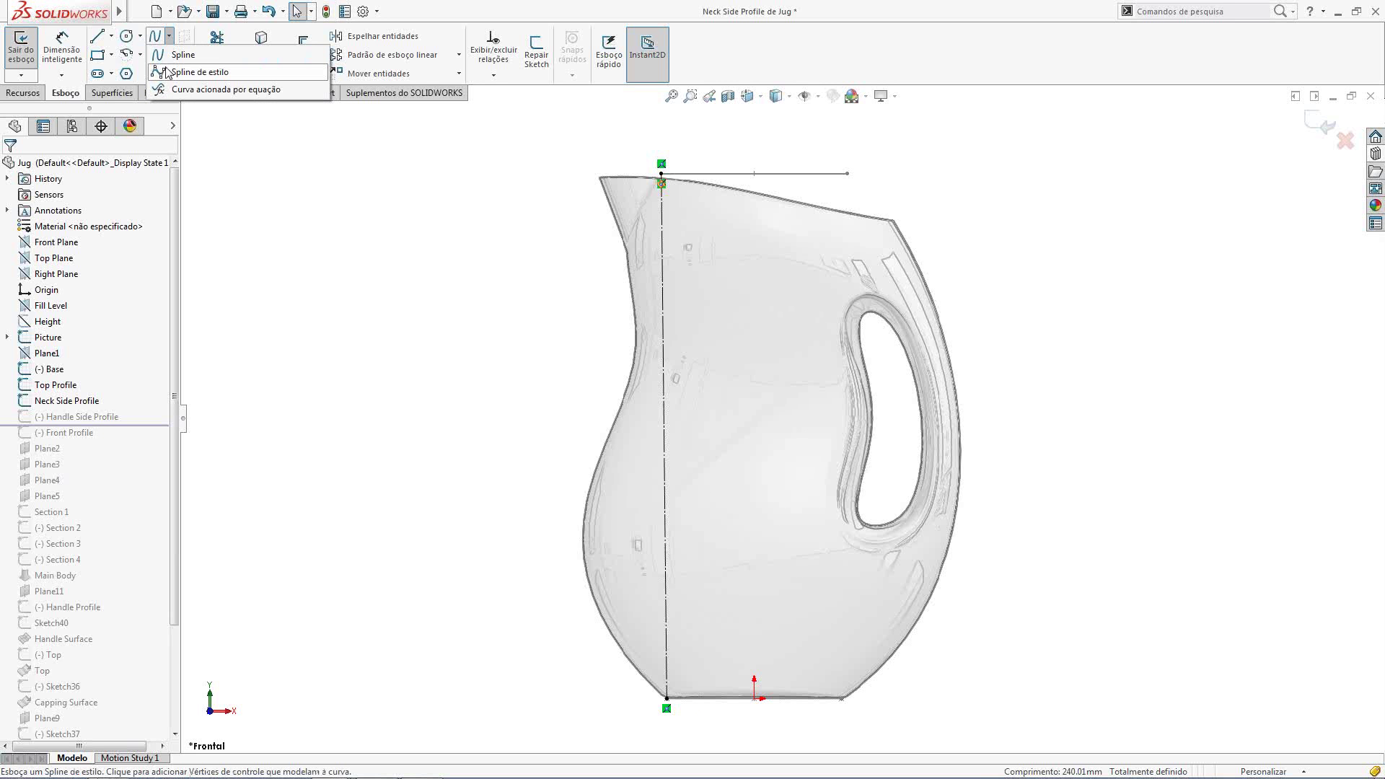
left_click(167, 72)
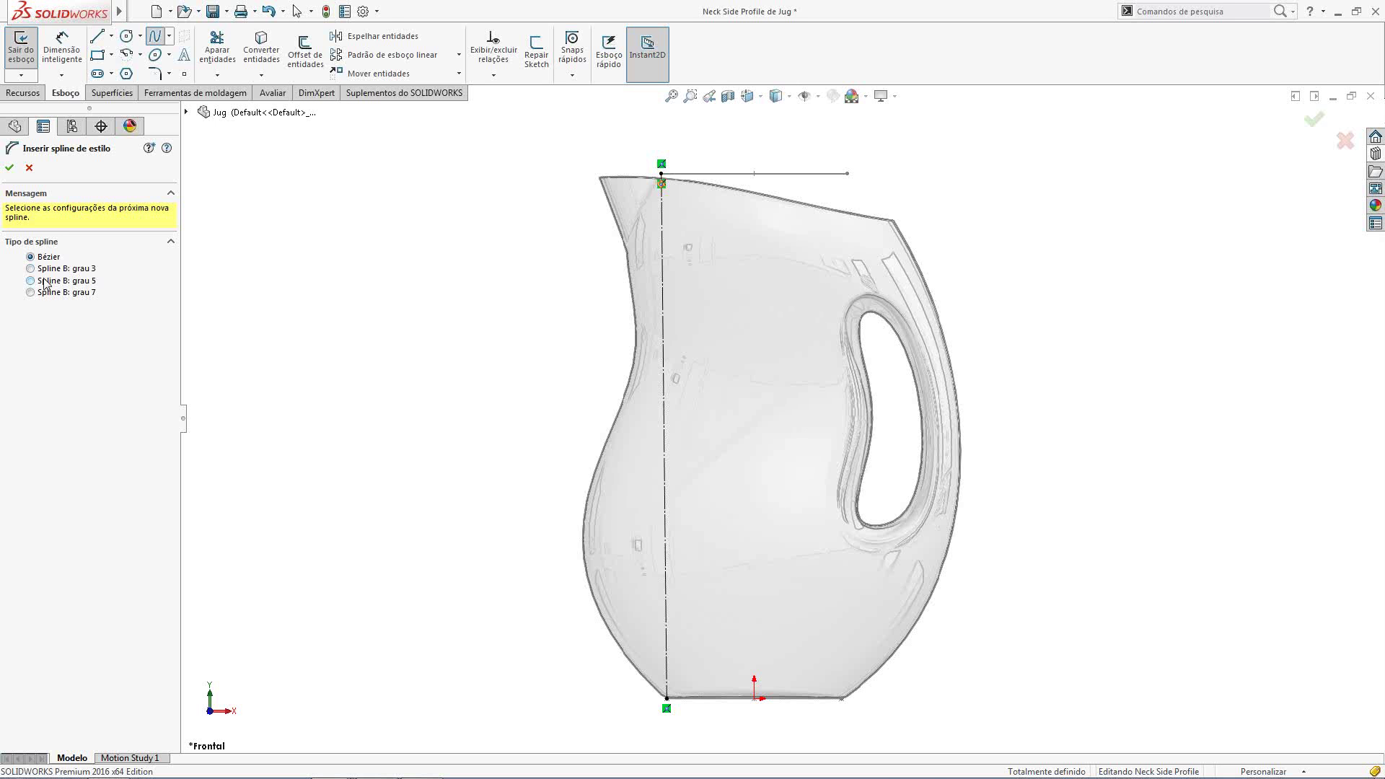
left_click(45, 283)
left_click(661, 175)
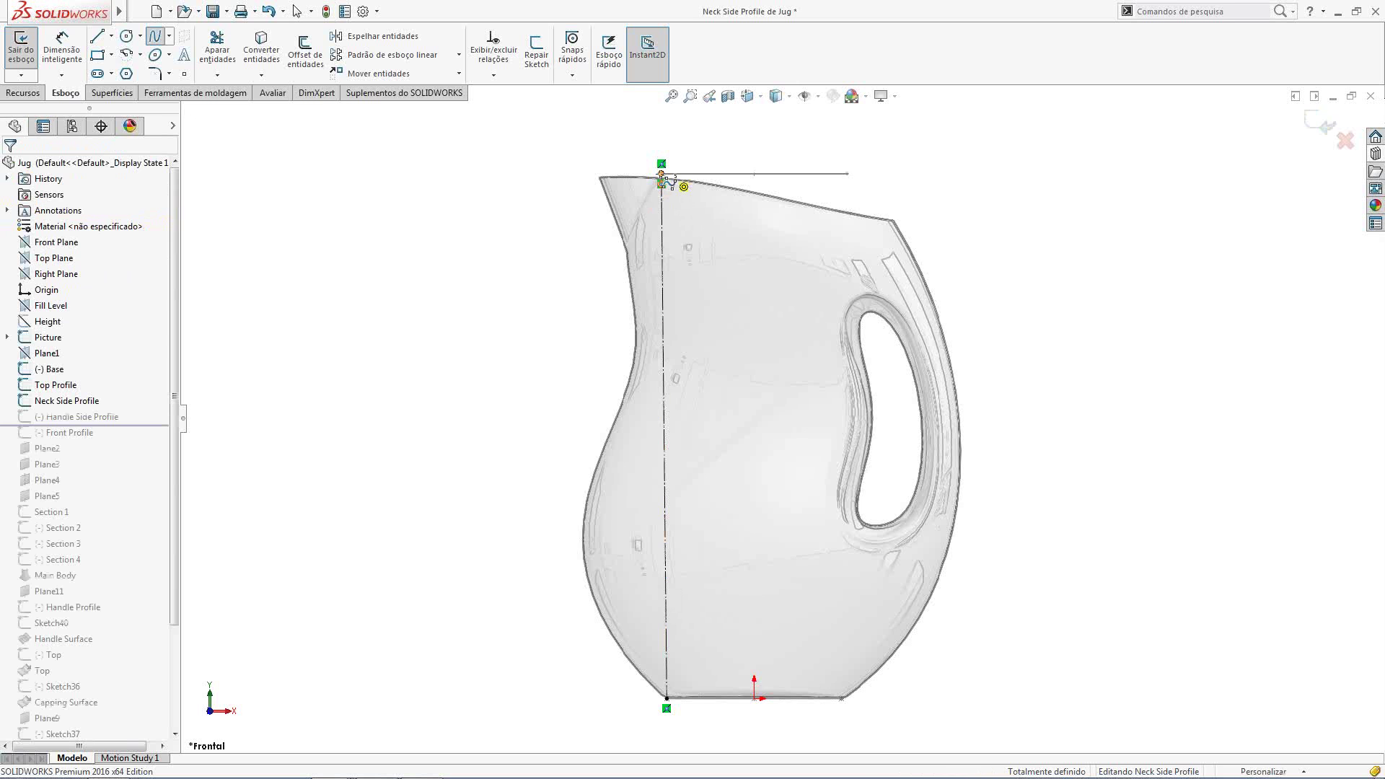
left_click(642, 218)
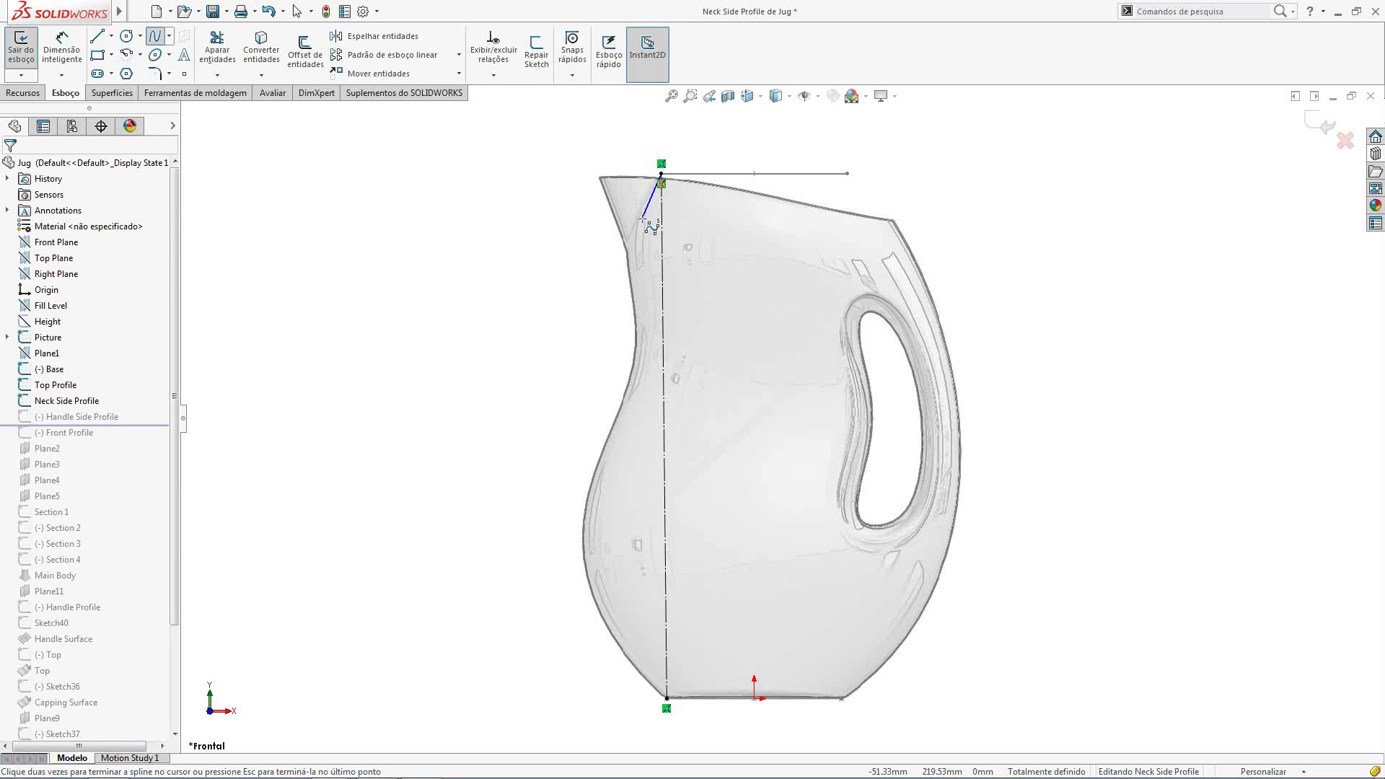
left_click(616, 278)
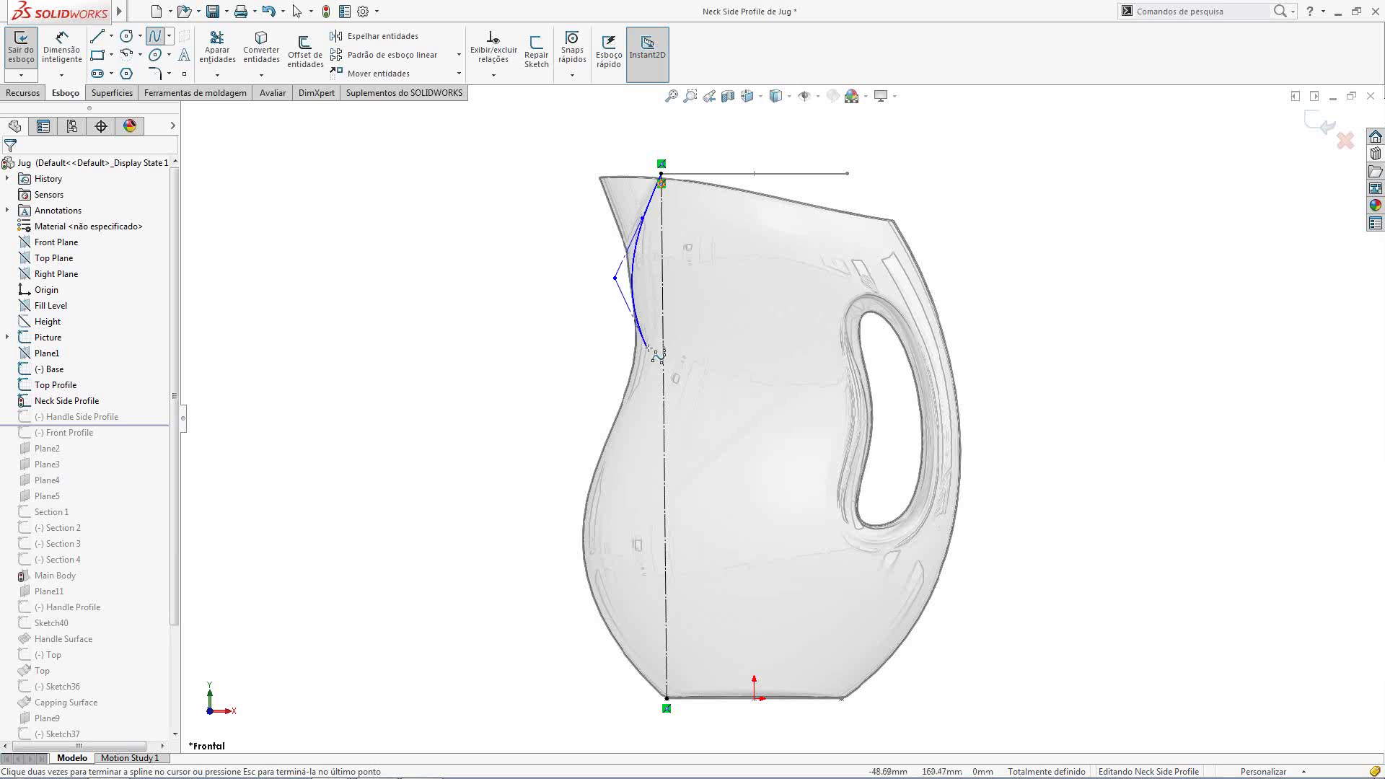
left_click(648, 350)
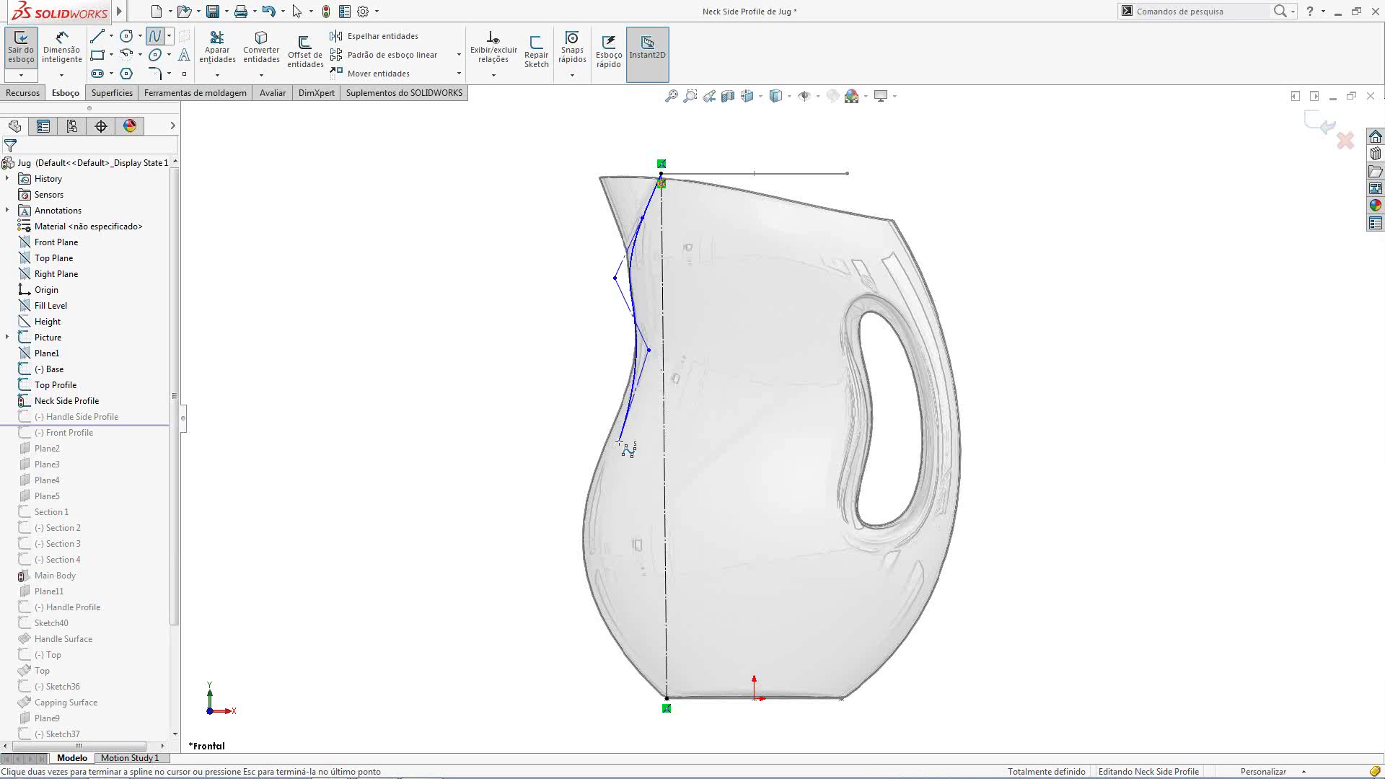
left_click(619, 440)
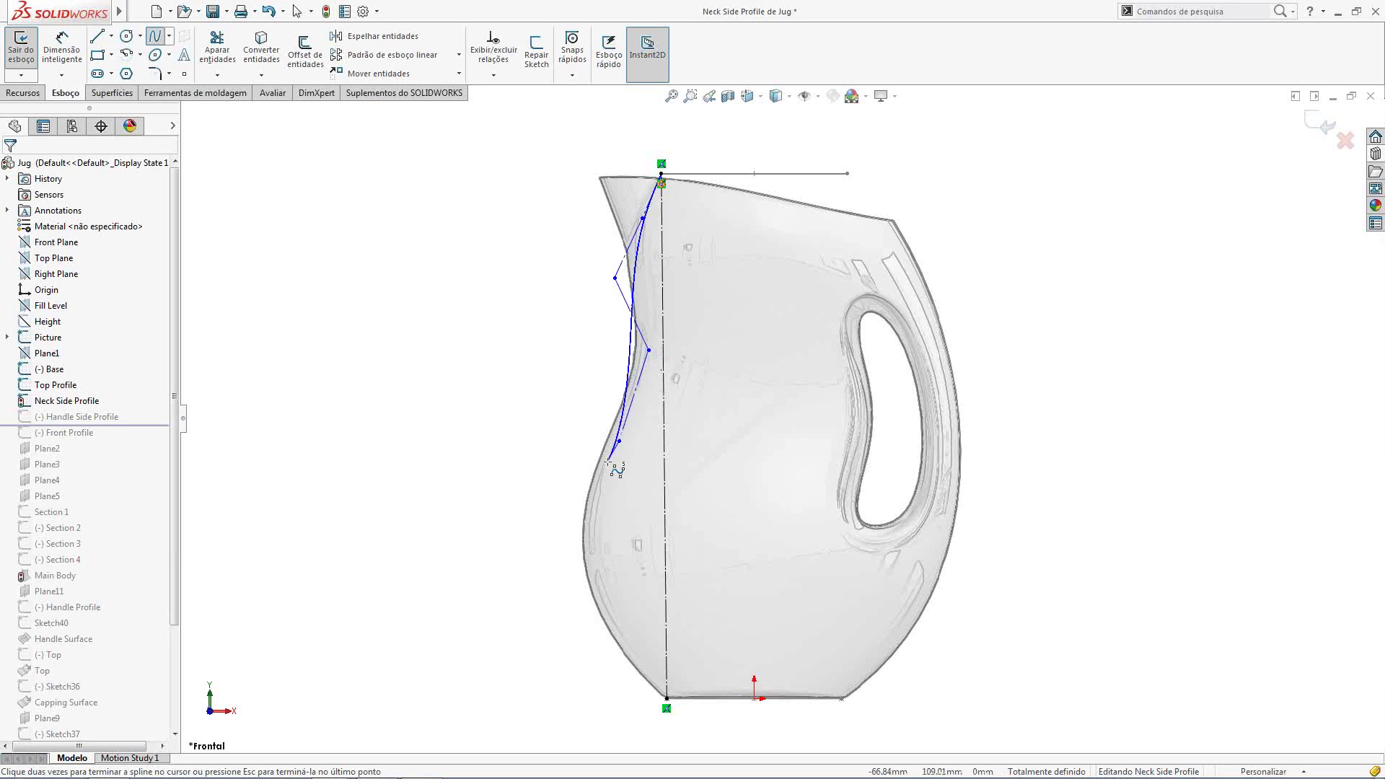
left_click(577, 520)
left_click(594, 624)
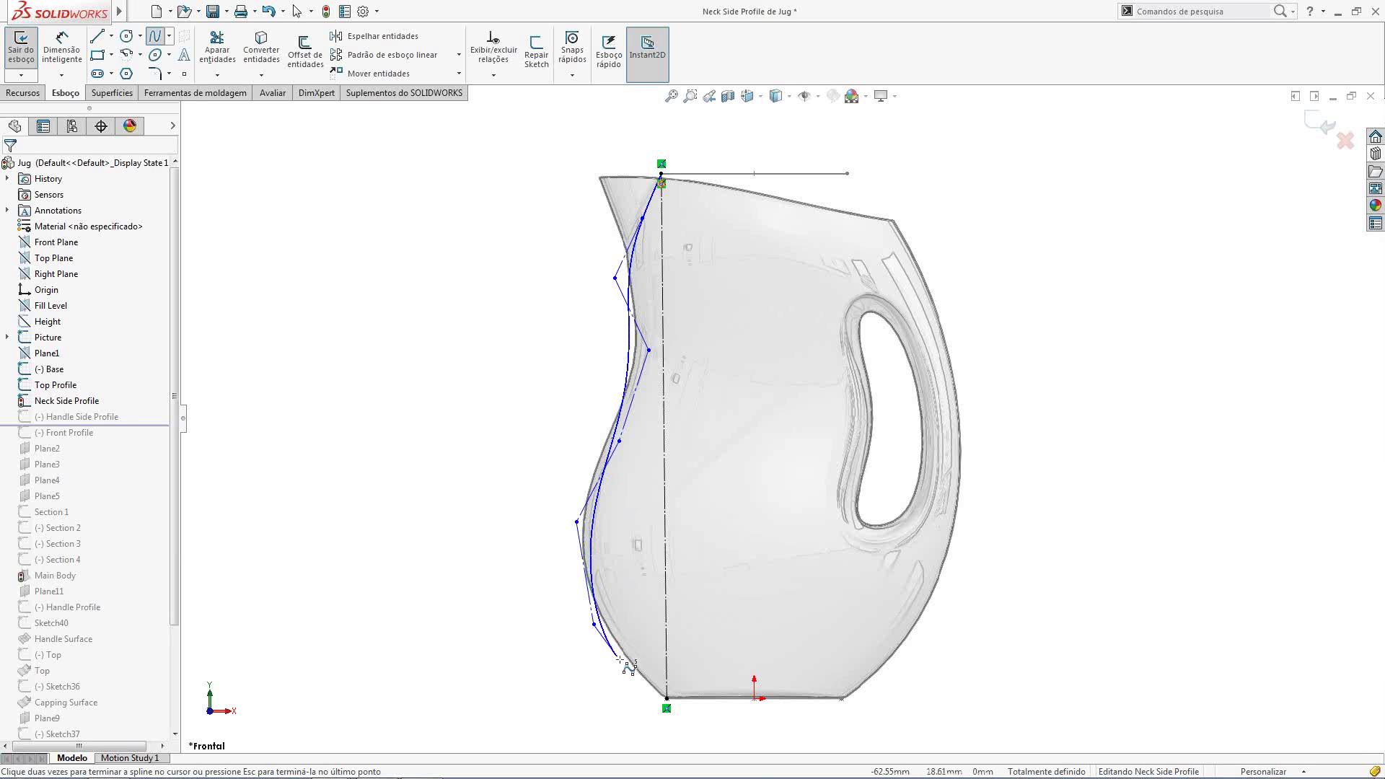
double_click(665, 697)
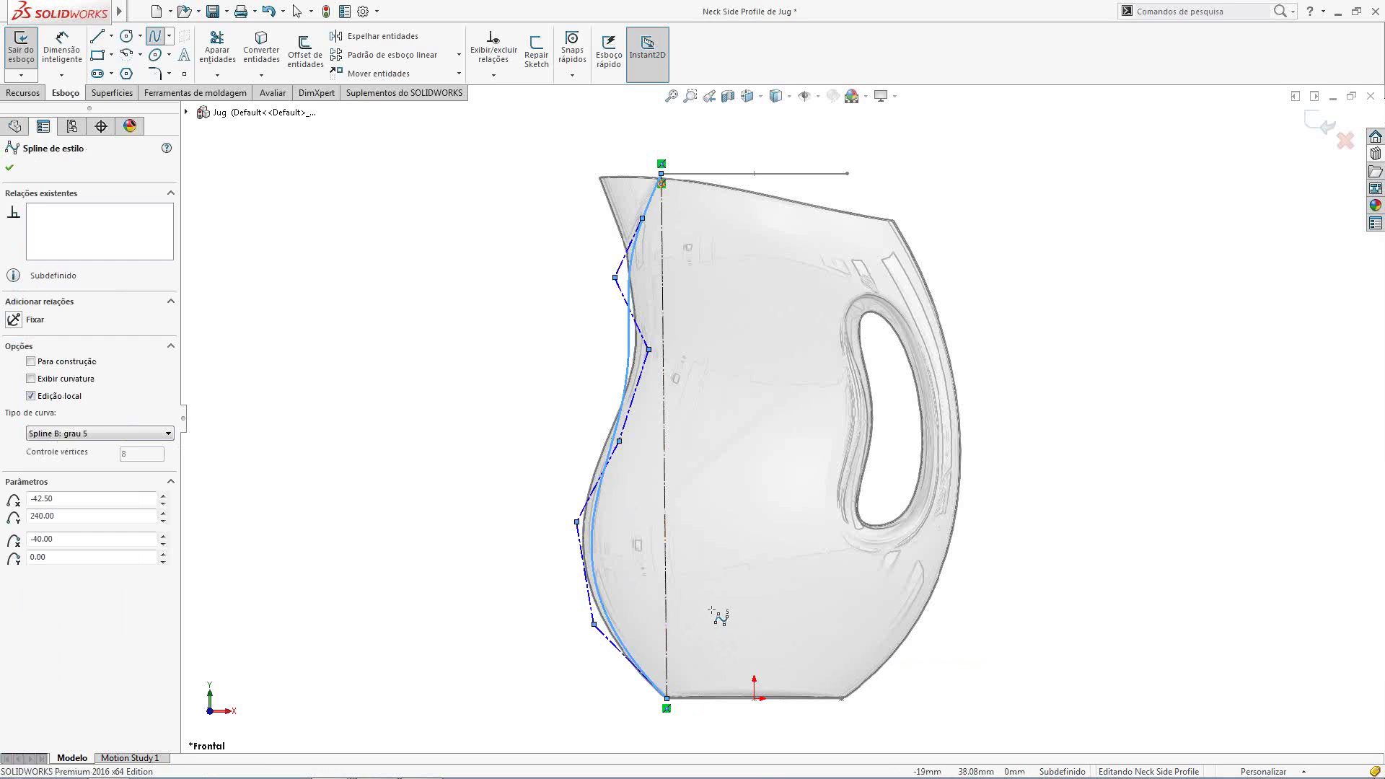
Try the Bézier and degree 3 B-spline curve types on the neck spline and return it to degree 5
left_click(128, 434)
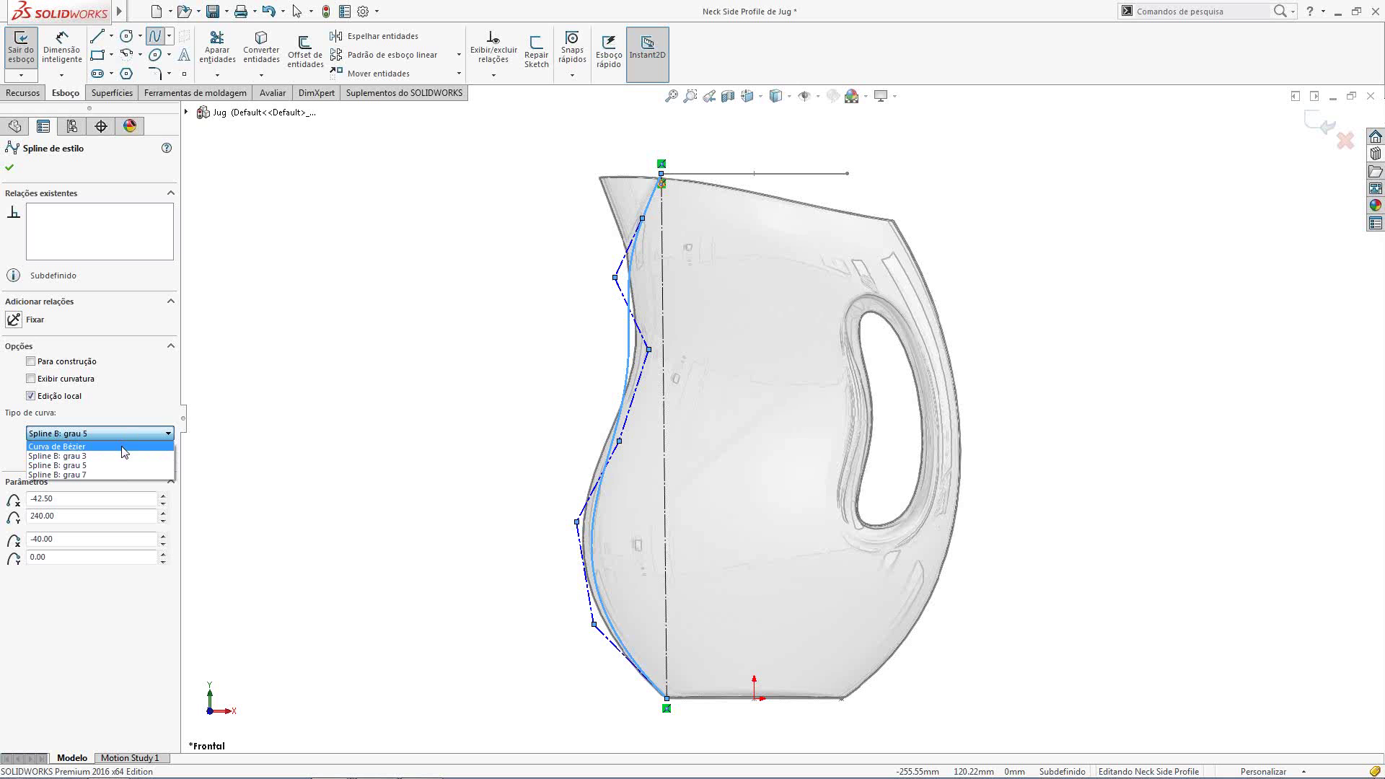
left_click(123, 447)
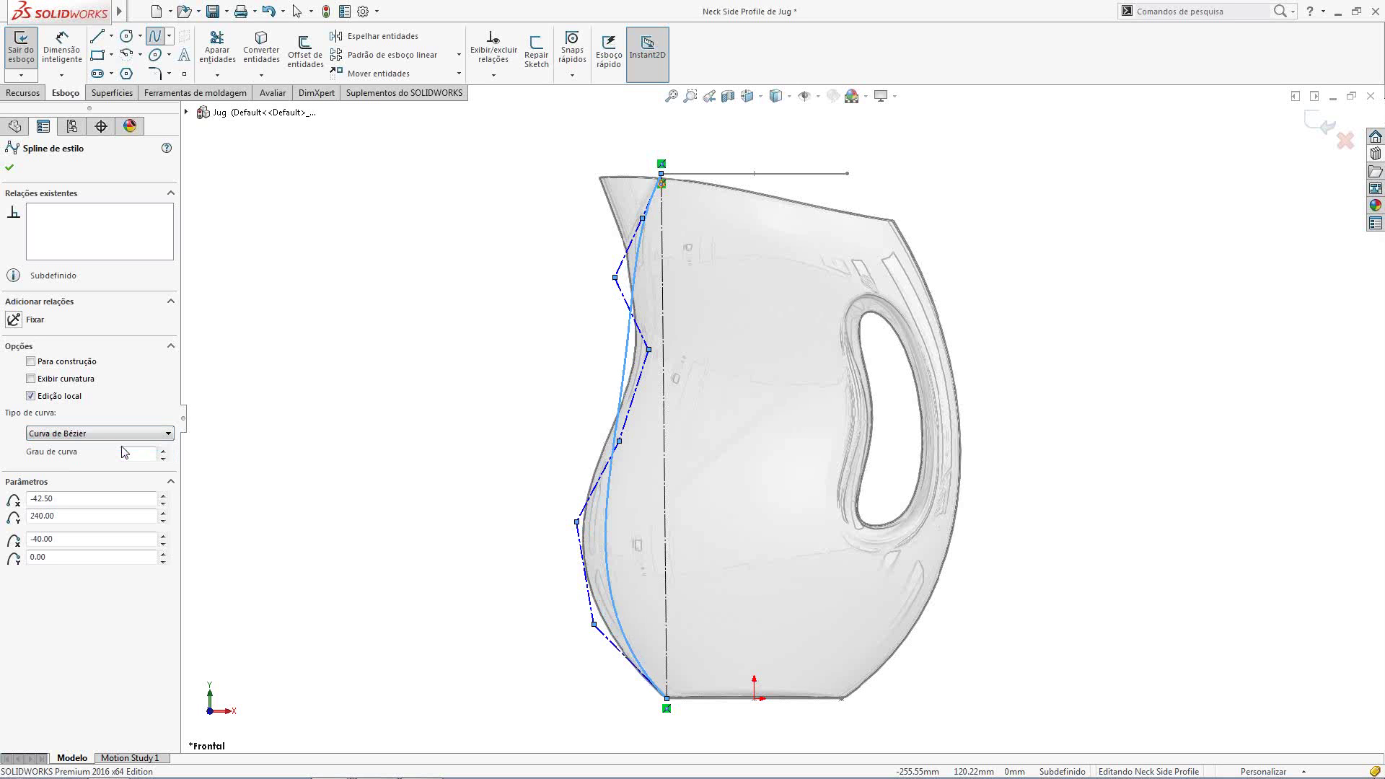
left_click(124, 434)
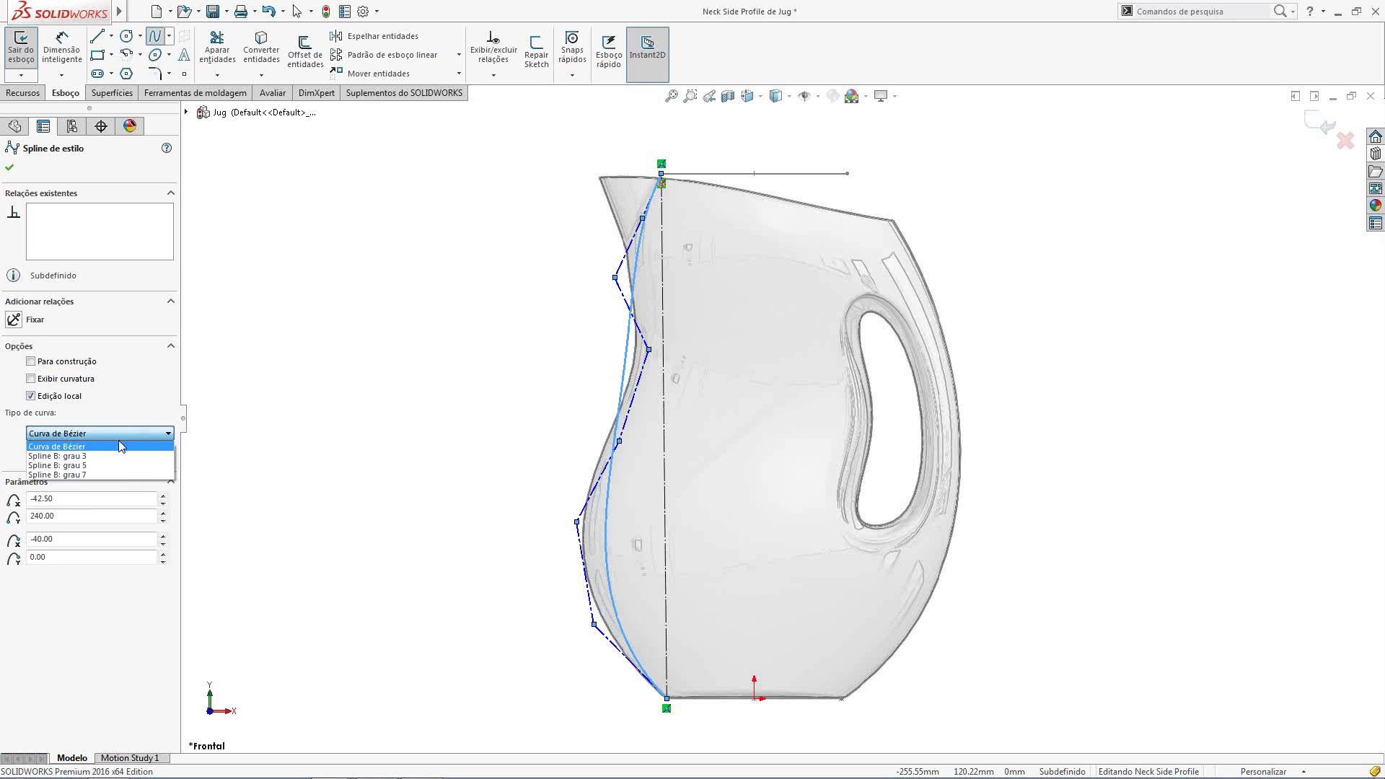
left_click(122, 456)
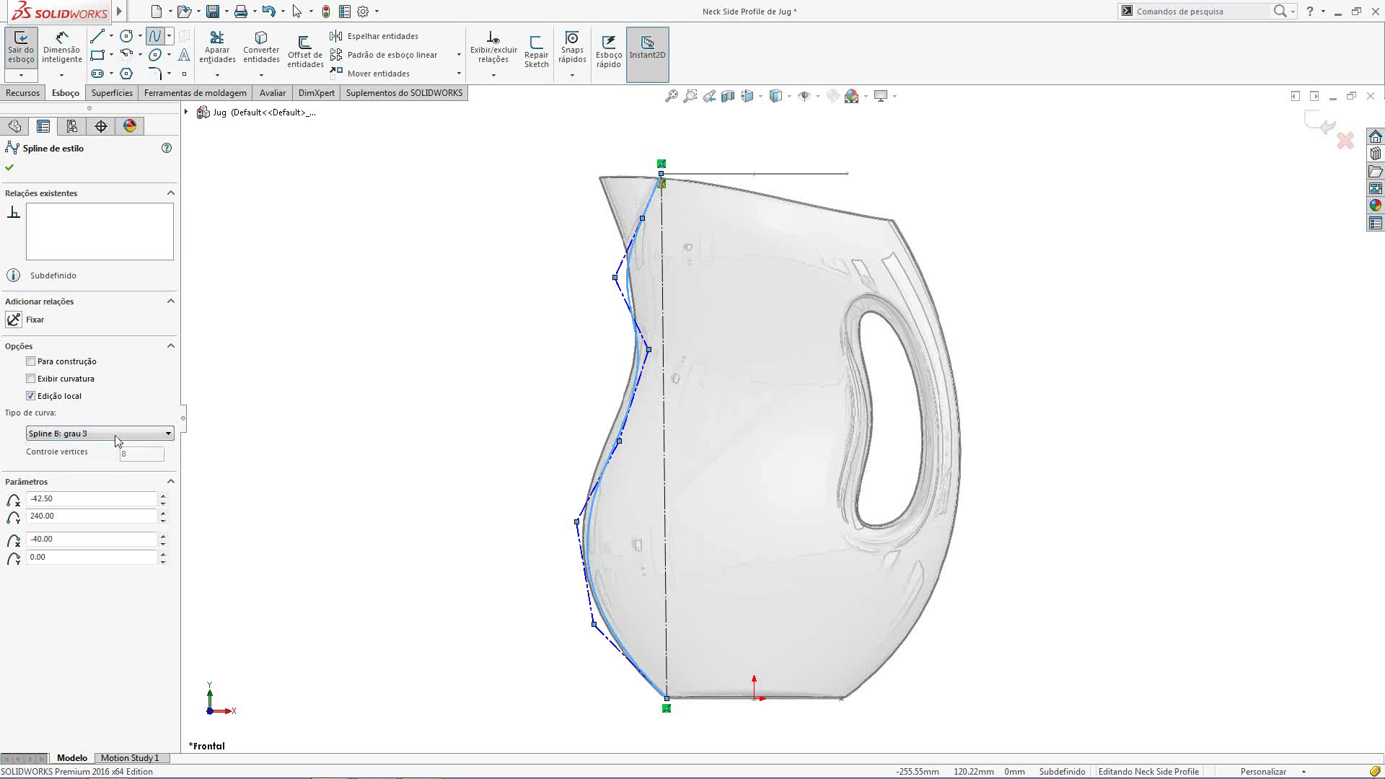
left_click(118, 436)
left_click(116, 466)
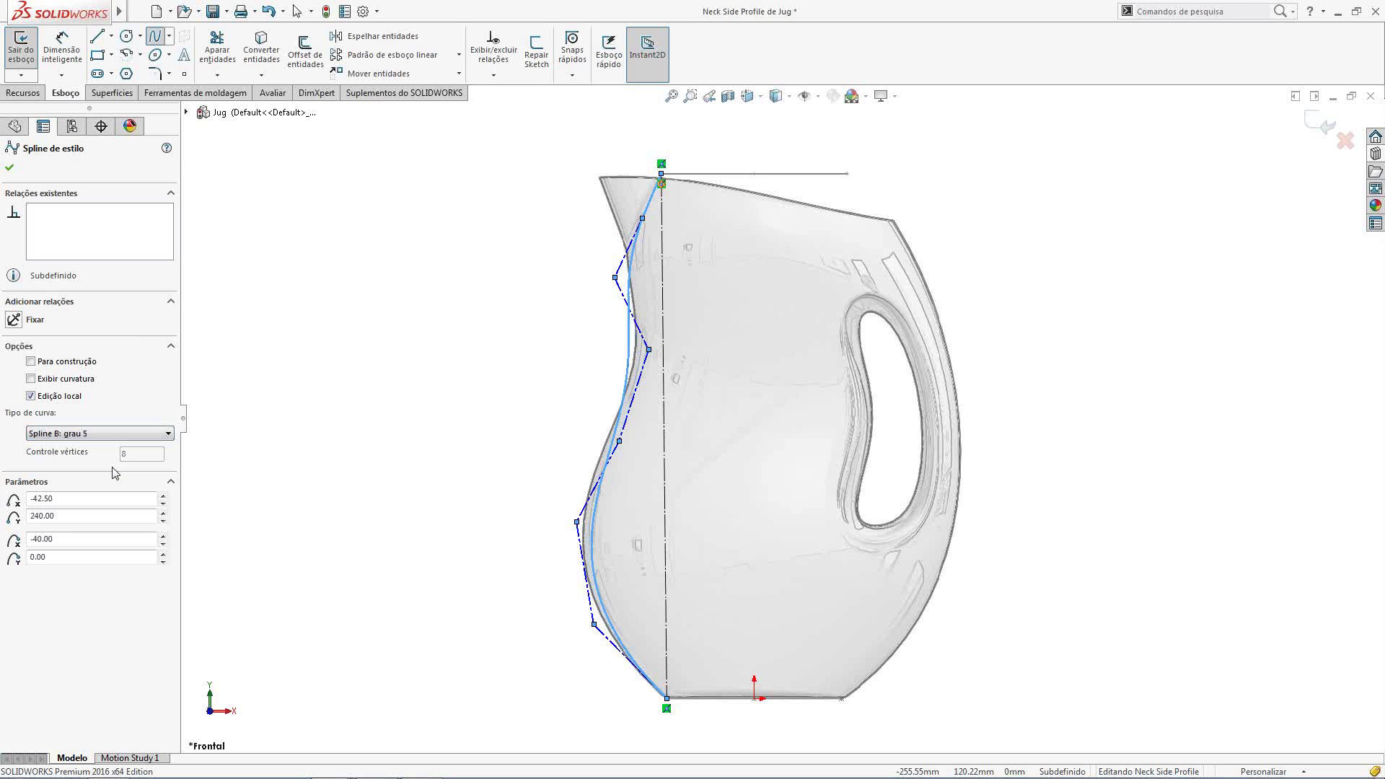
Finish the Neck Side Profile sketch and open the Handle Side Profile sketch for editing
left_click(10, 168)
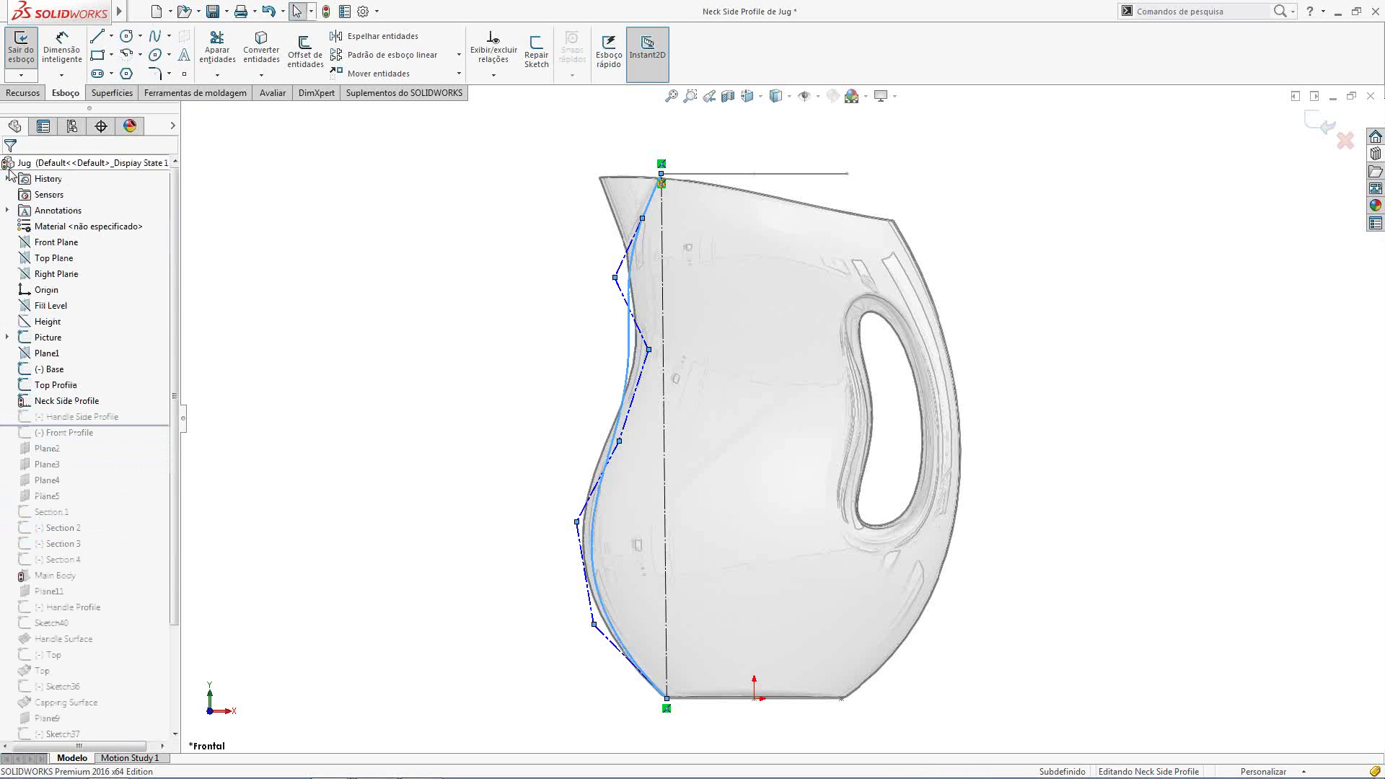
left_click(24, 63)
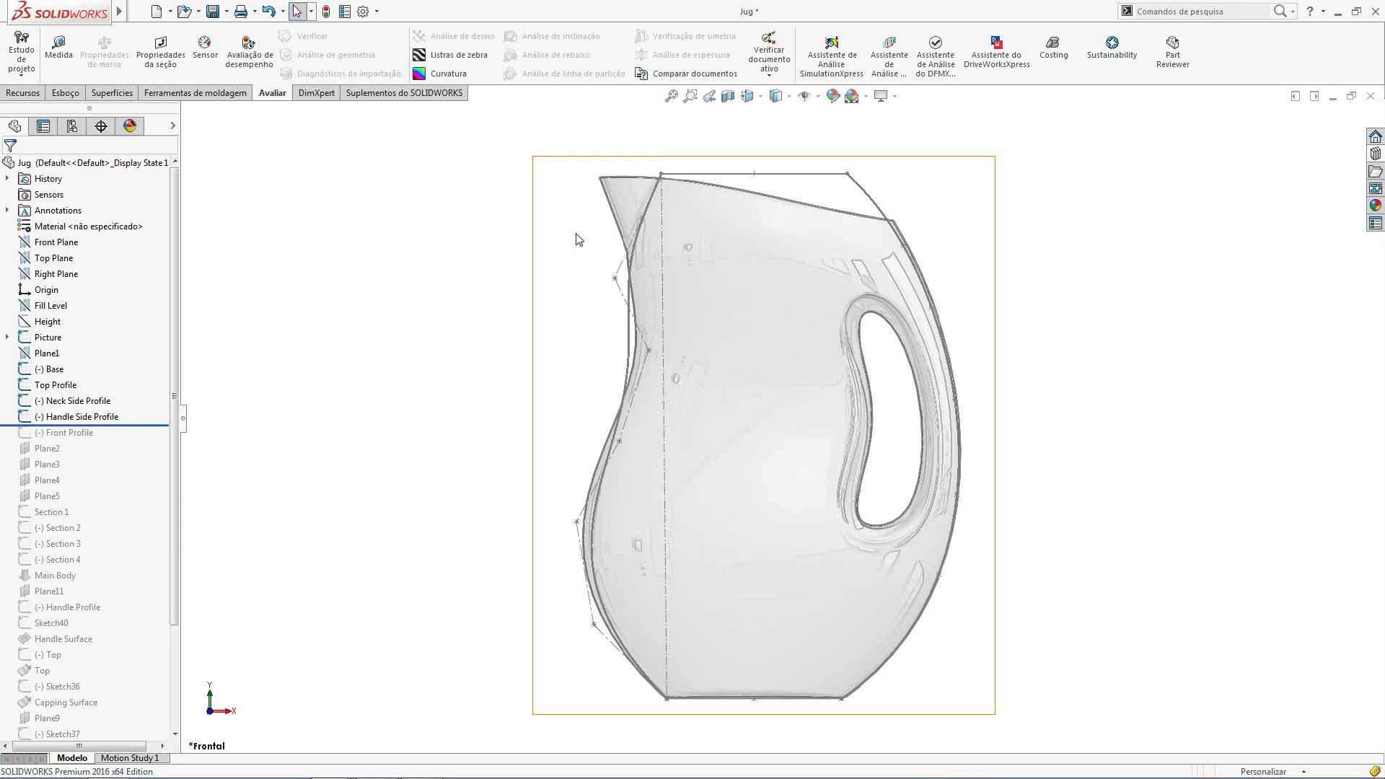
left_click(885, 213)
left_click(916, 150)
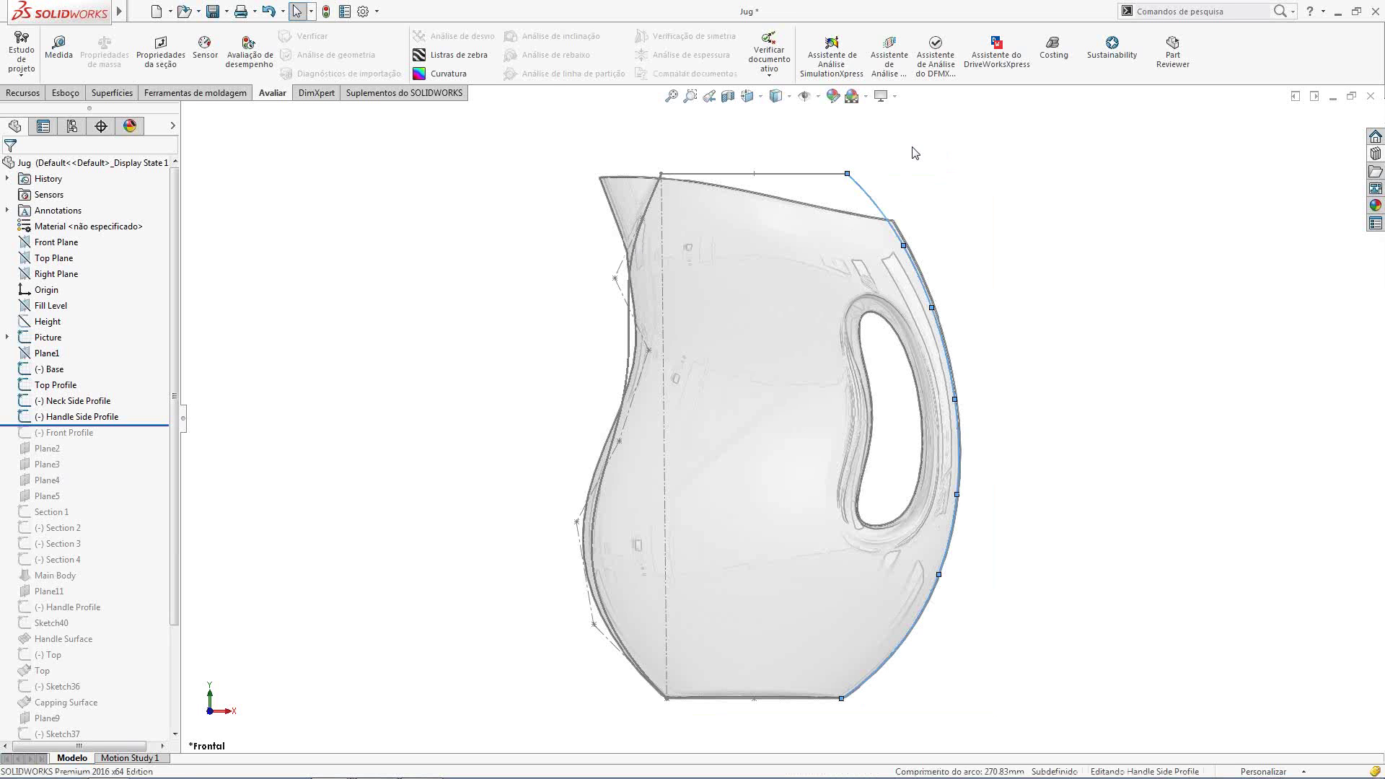
Convert the handle-side spline to a style spline, keep its curve type as degree 3 B-spline, and exit the sketch
left_click(865, 190)
right_click(866, 190)
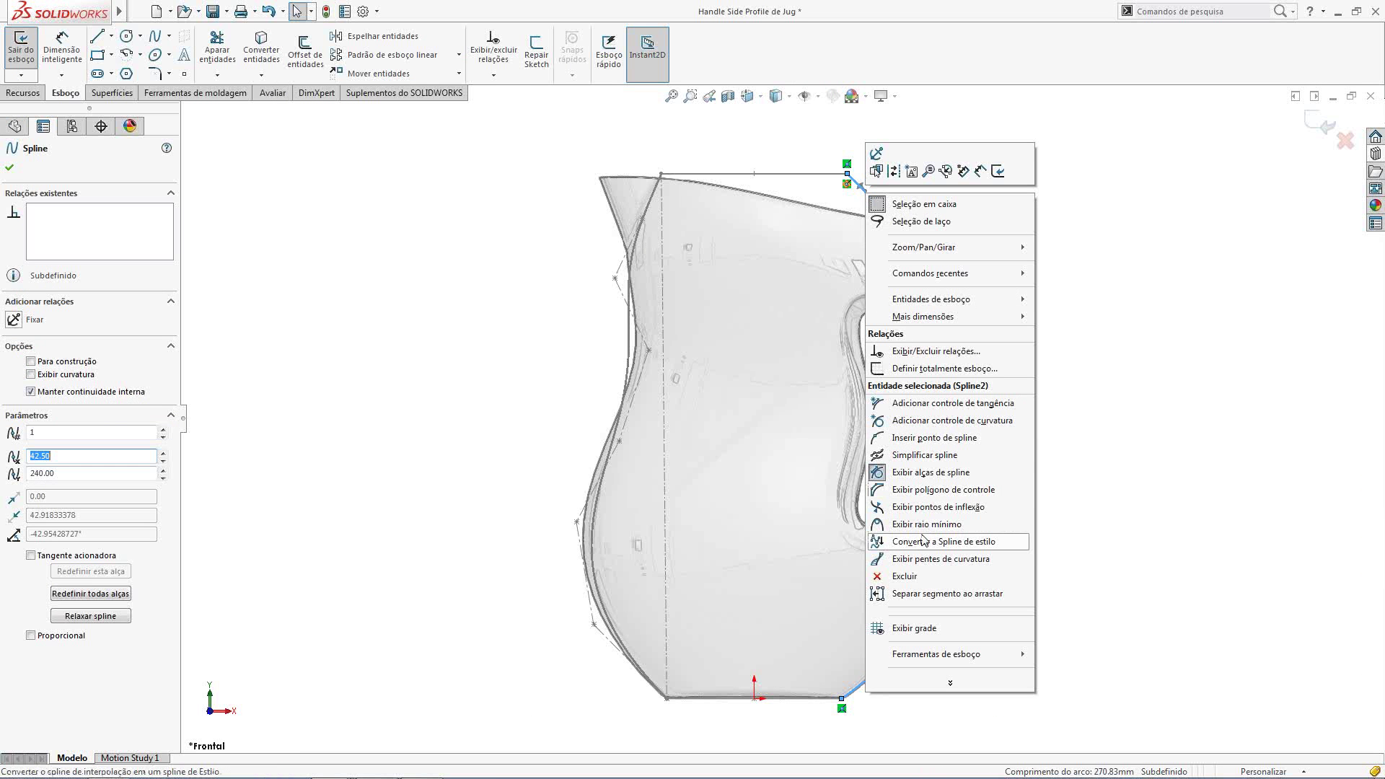
key("Escape")
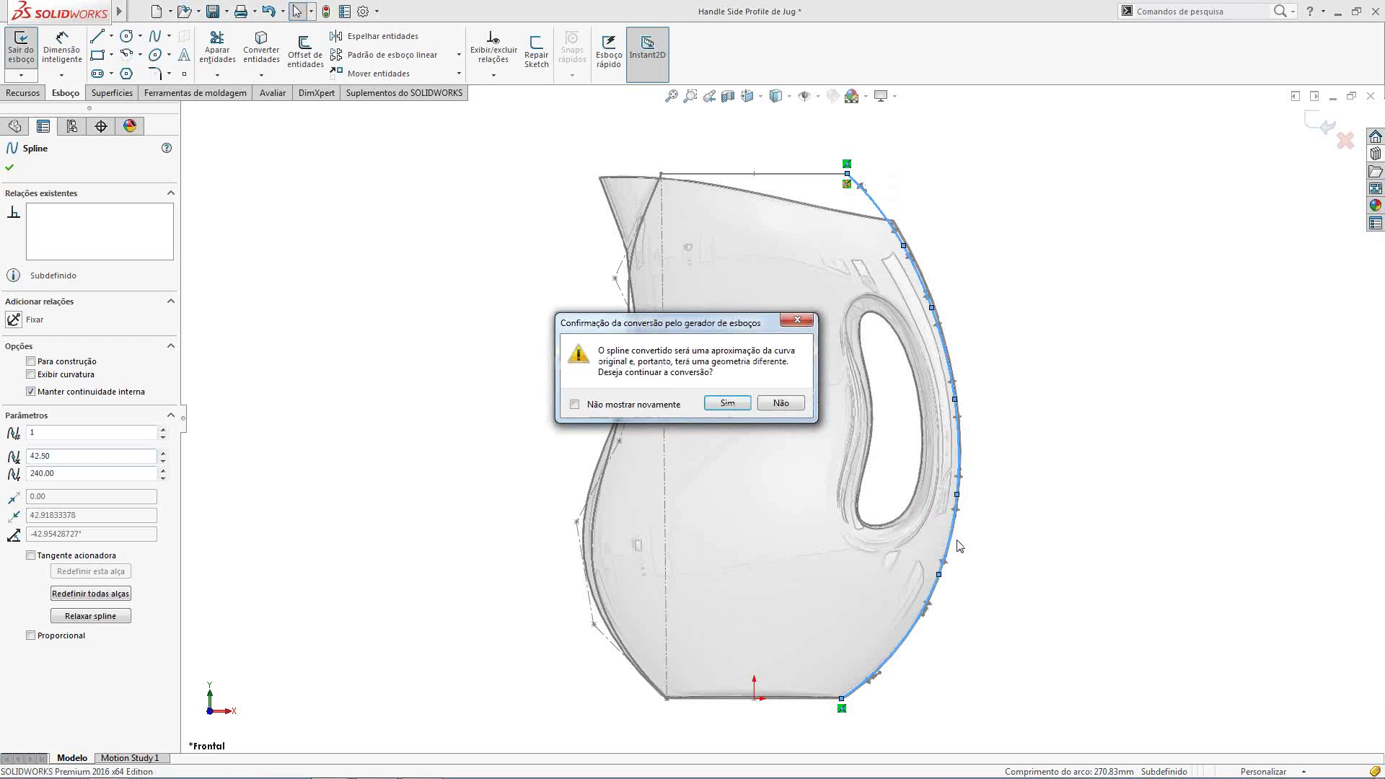
left_click(731, 401)
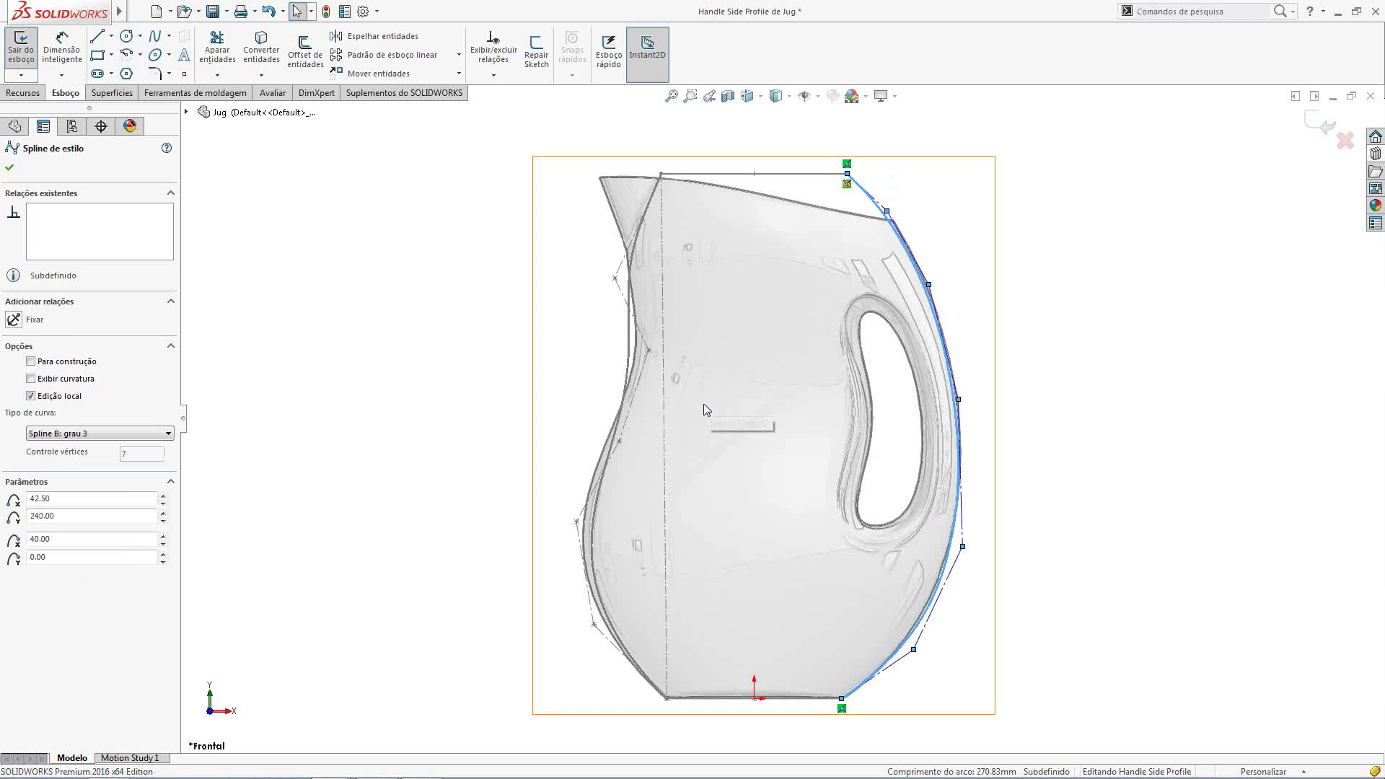
left_click(151, 433)
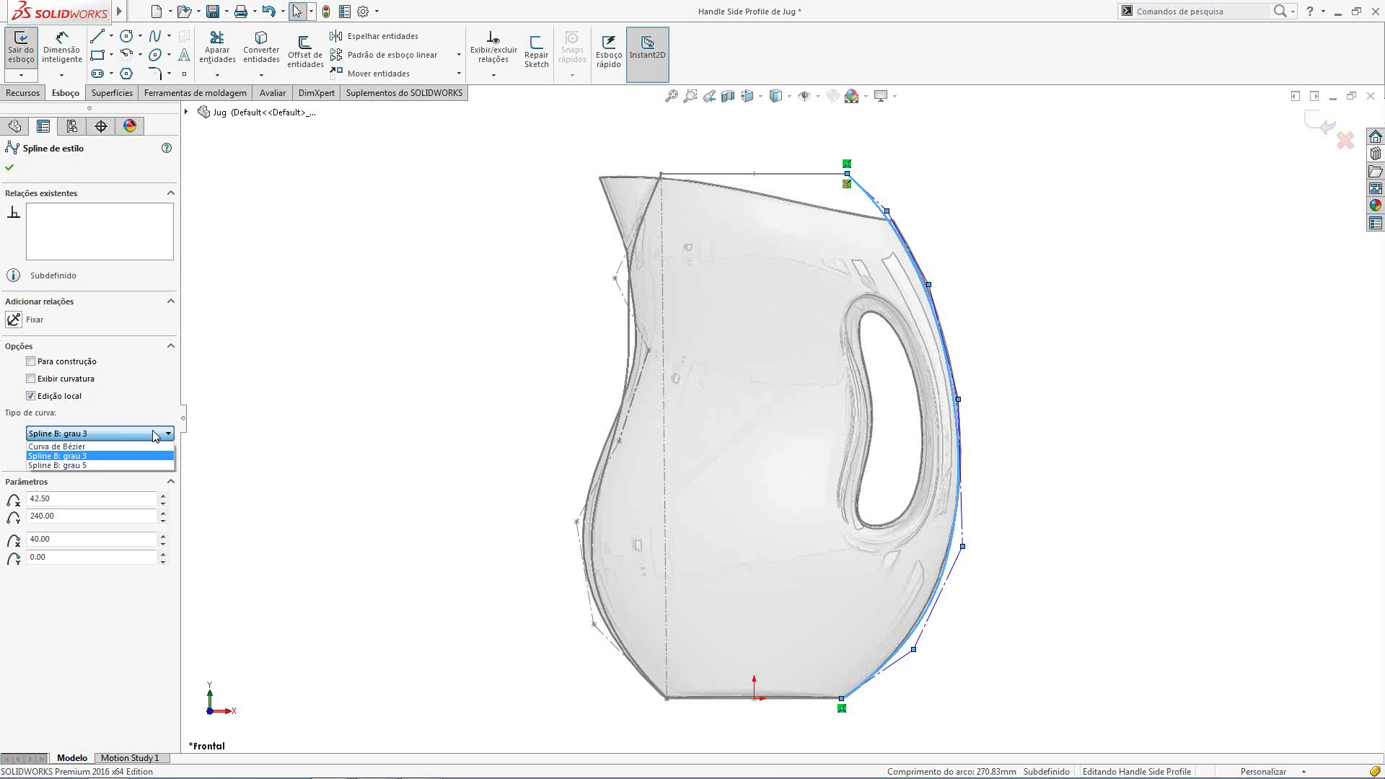
left_click(156, 435)
left_click(21, 47)
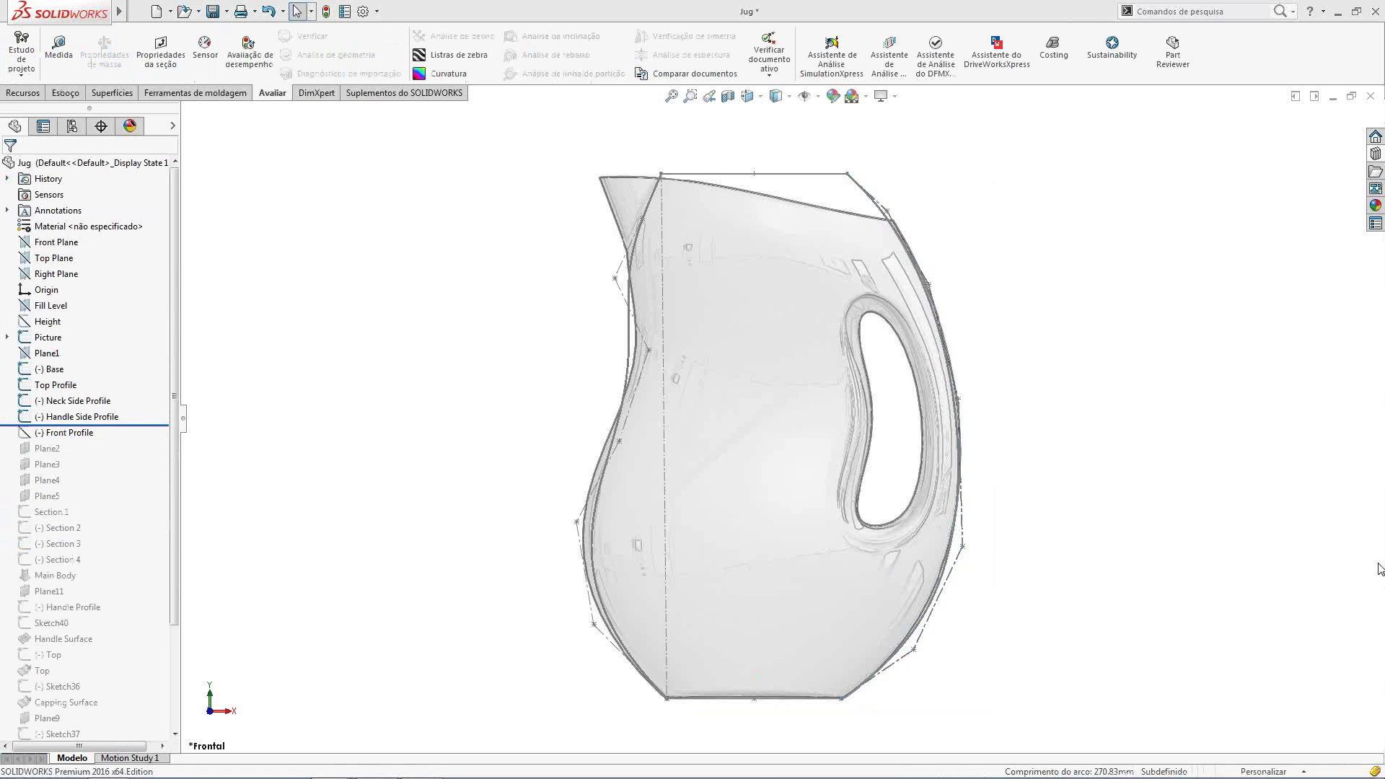
In the Jug Finished-2 part, roll the feature history forward to just after Main Body and hide all sketches
key("ctrl+Tab")
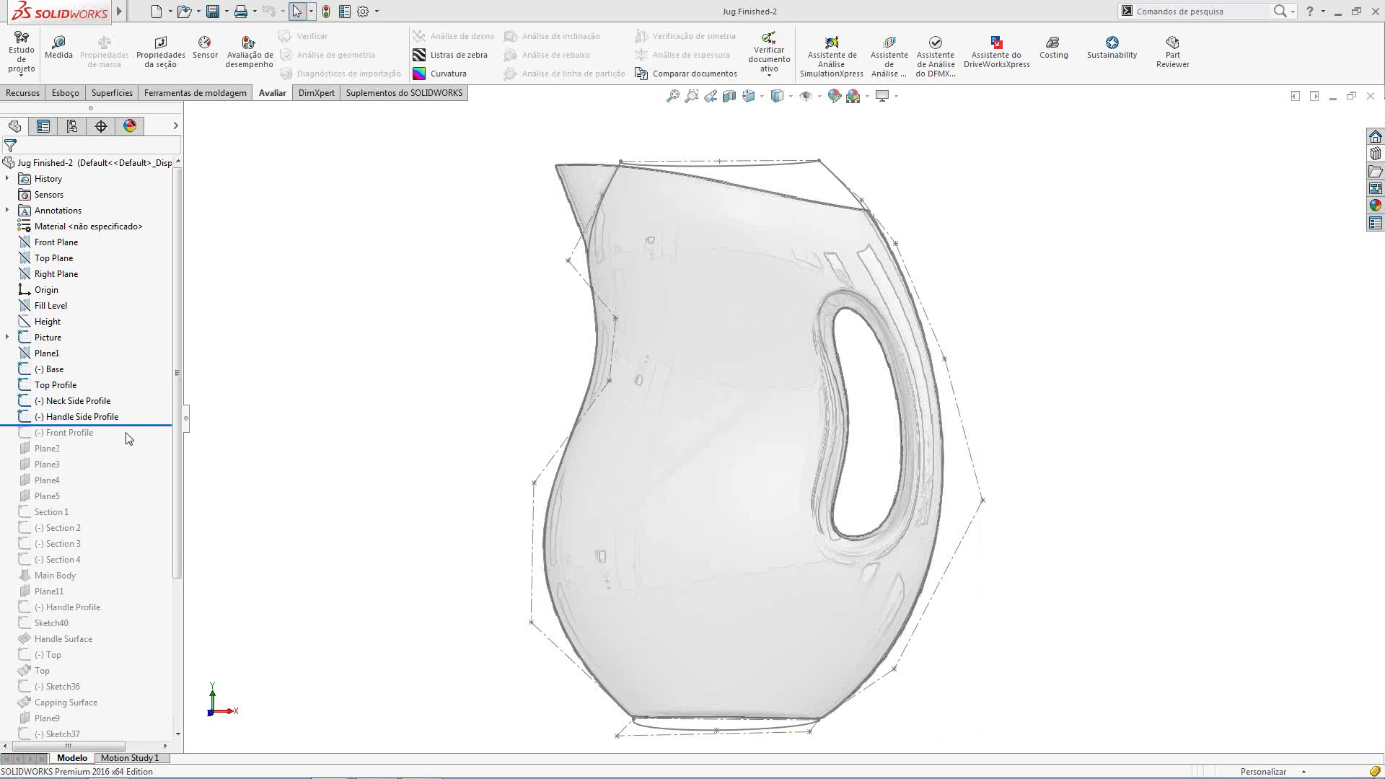
left_click_drag(127, 427, 114, 581)
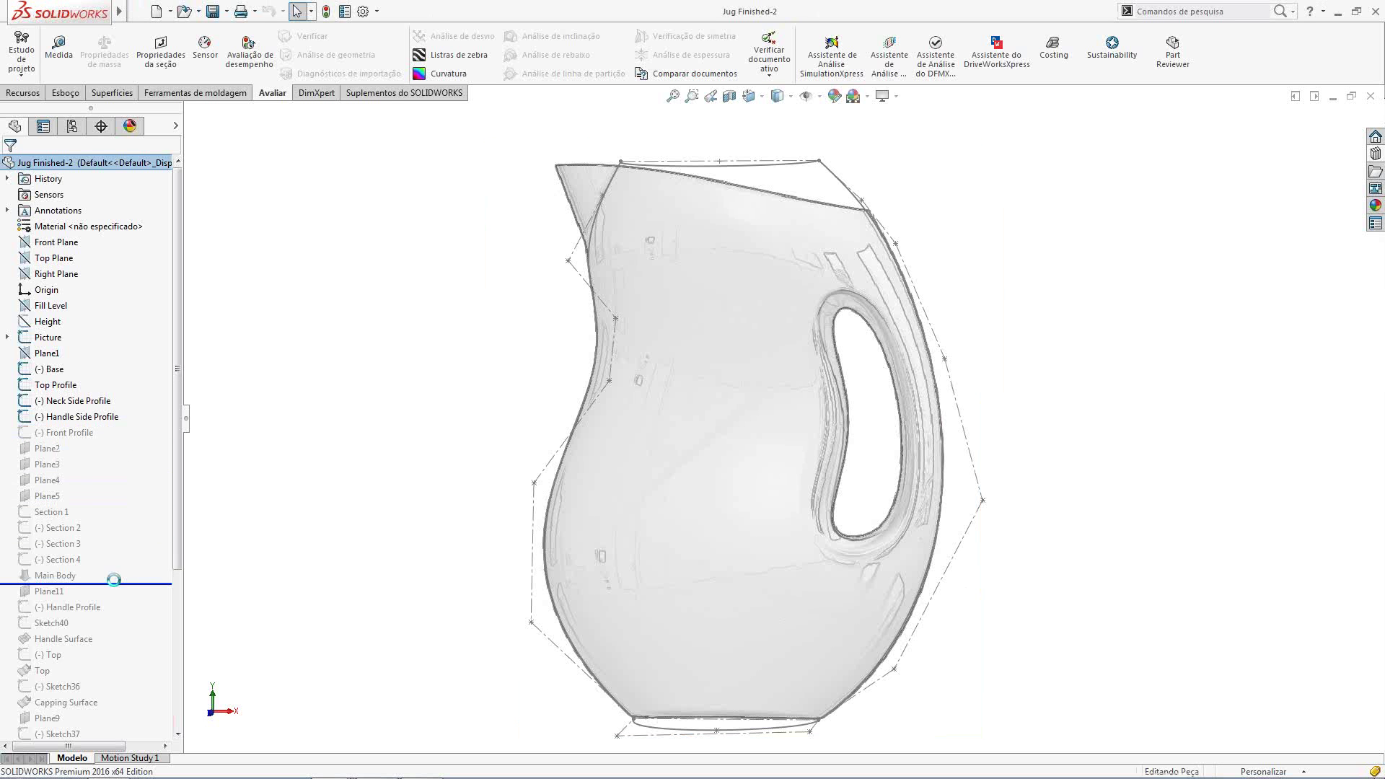
left_click(819, 97)
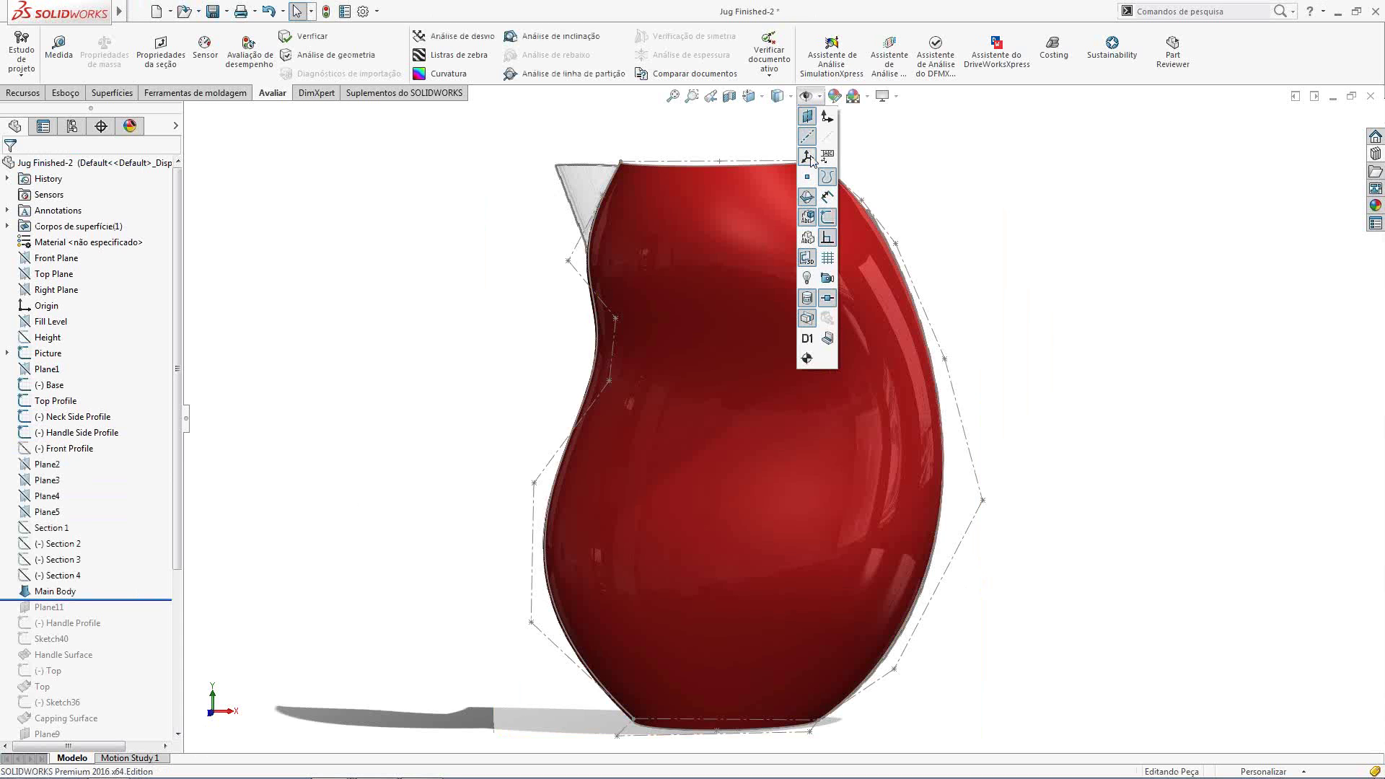
left_click(828, 218)
Roll the feature history forward to just after Surface-Knit1
left_click_drag(176, 563, 177, 648)
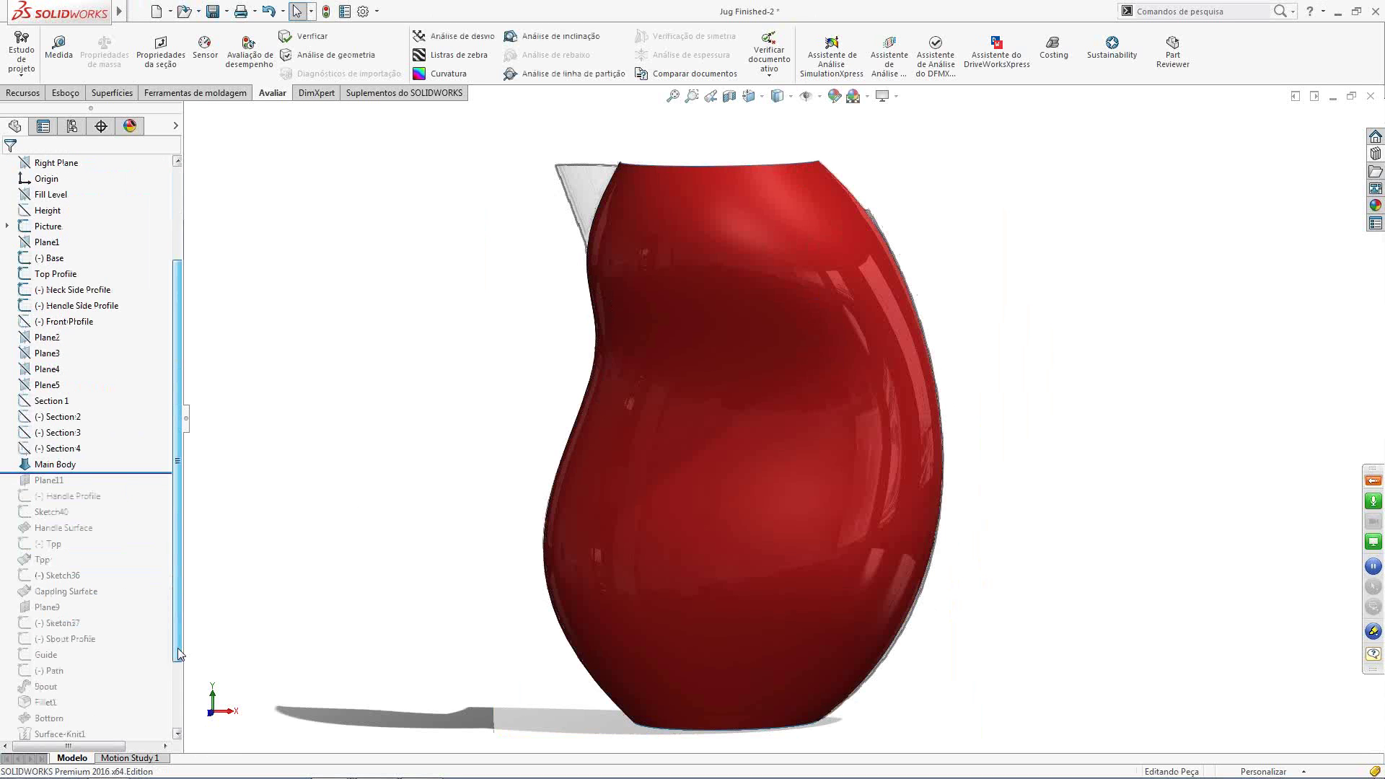
mouse_move(137, 473)
left_mouse_down()
mouse_move(109, 723)
mouse_move(116, 647)
left_mouse_up()
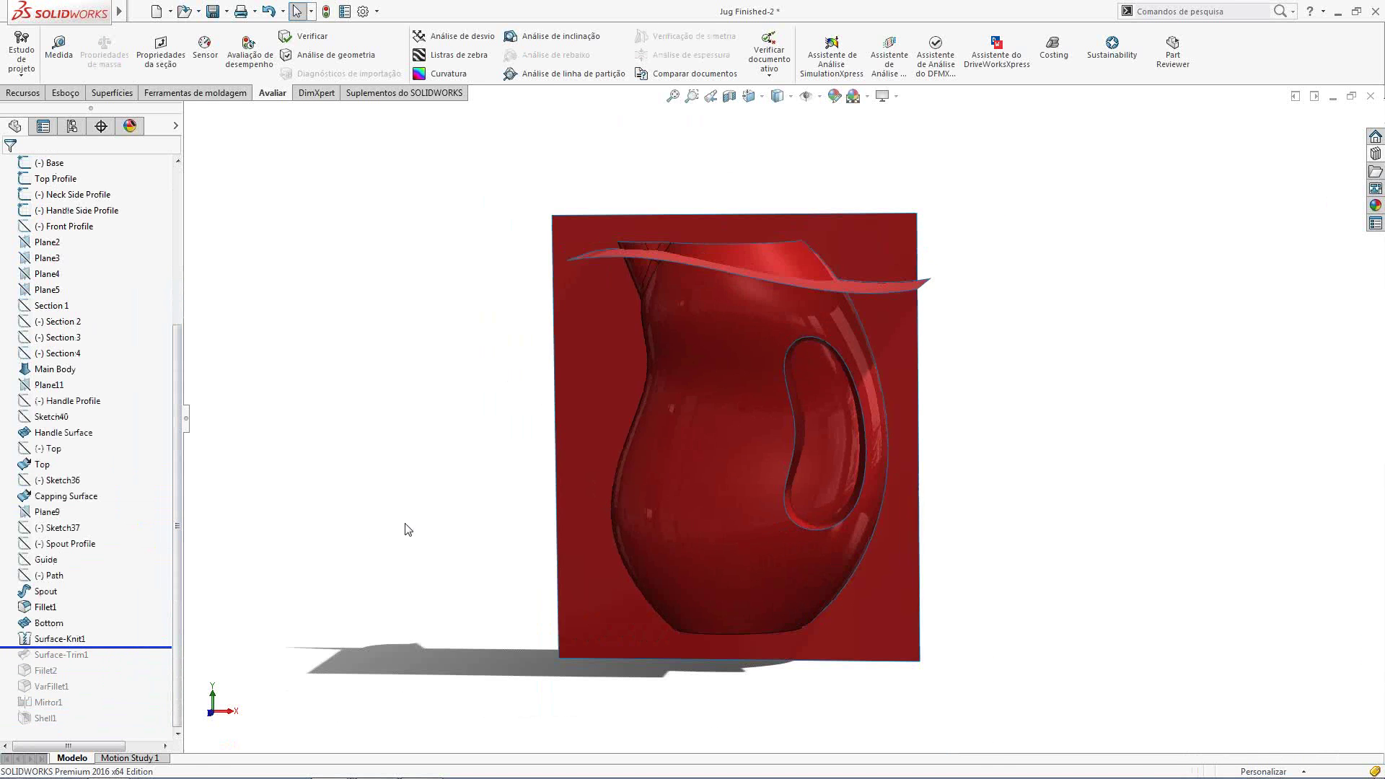
middle_click_drag(552, 506, 635, 512)
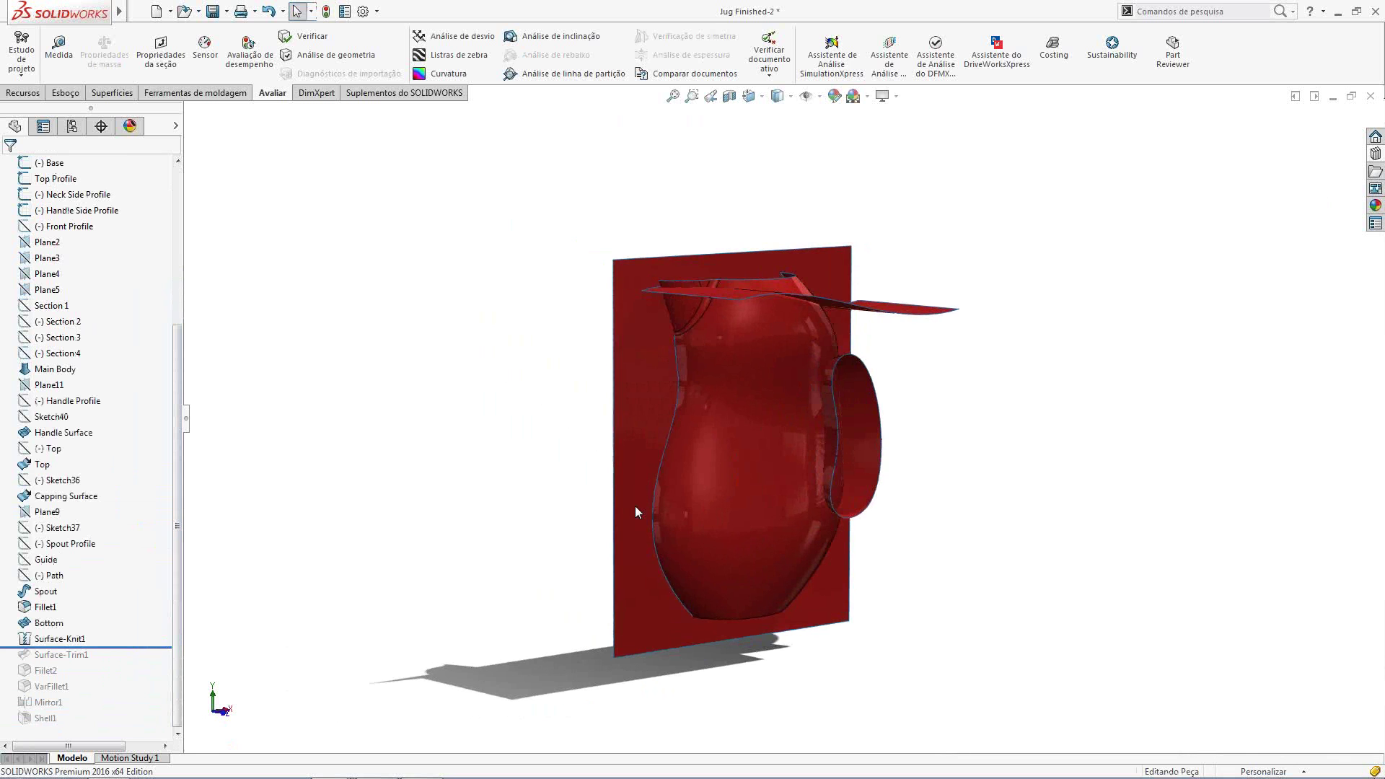
Start a mutual surface trim using Surface-Knit1, Top, Capping Surface and Handle Surface as the trimming surfaces
left_click(112, 93)
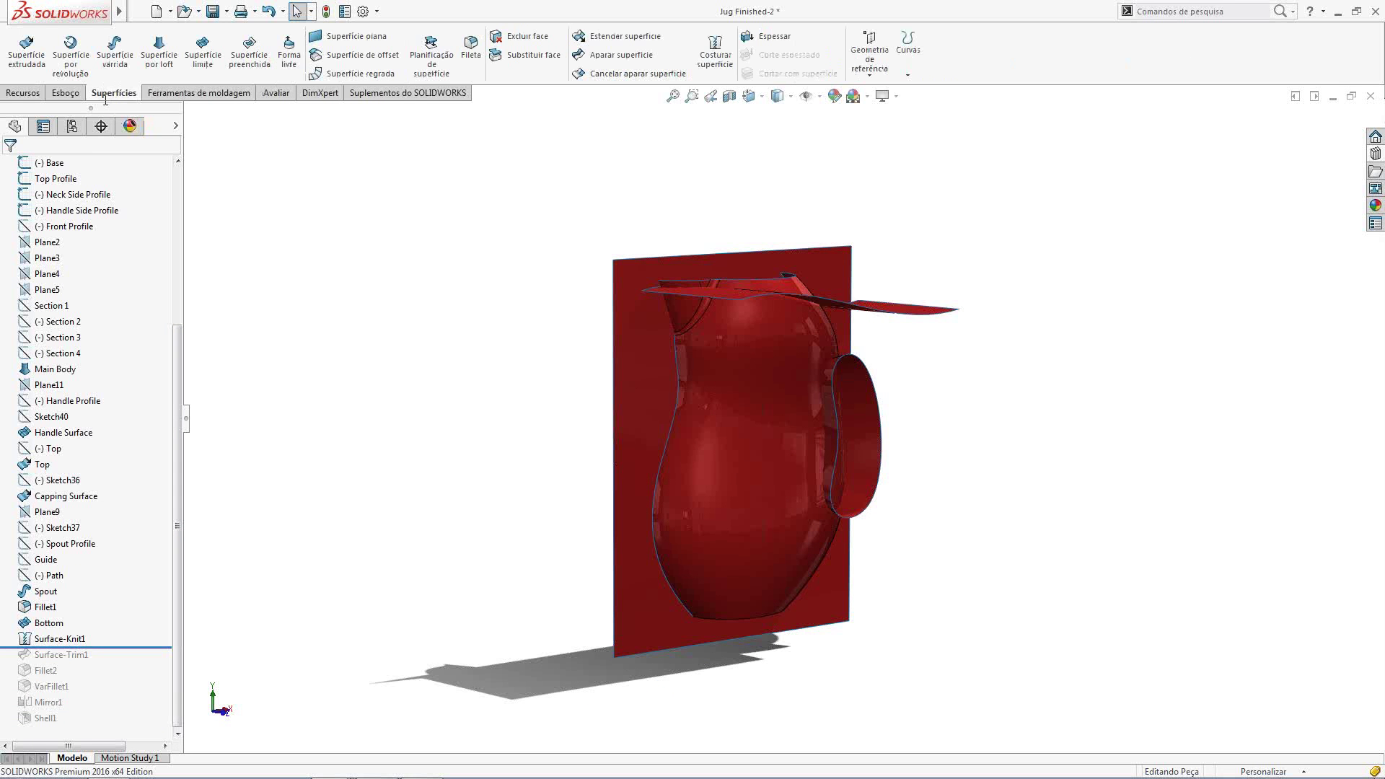
left_click(602, 54)
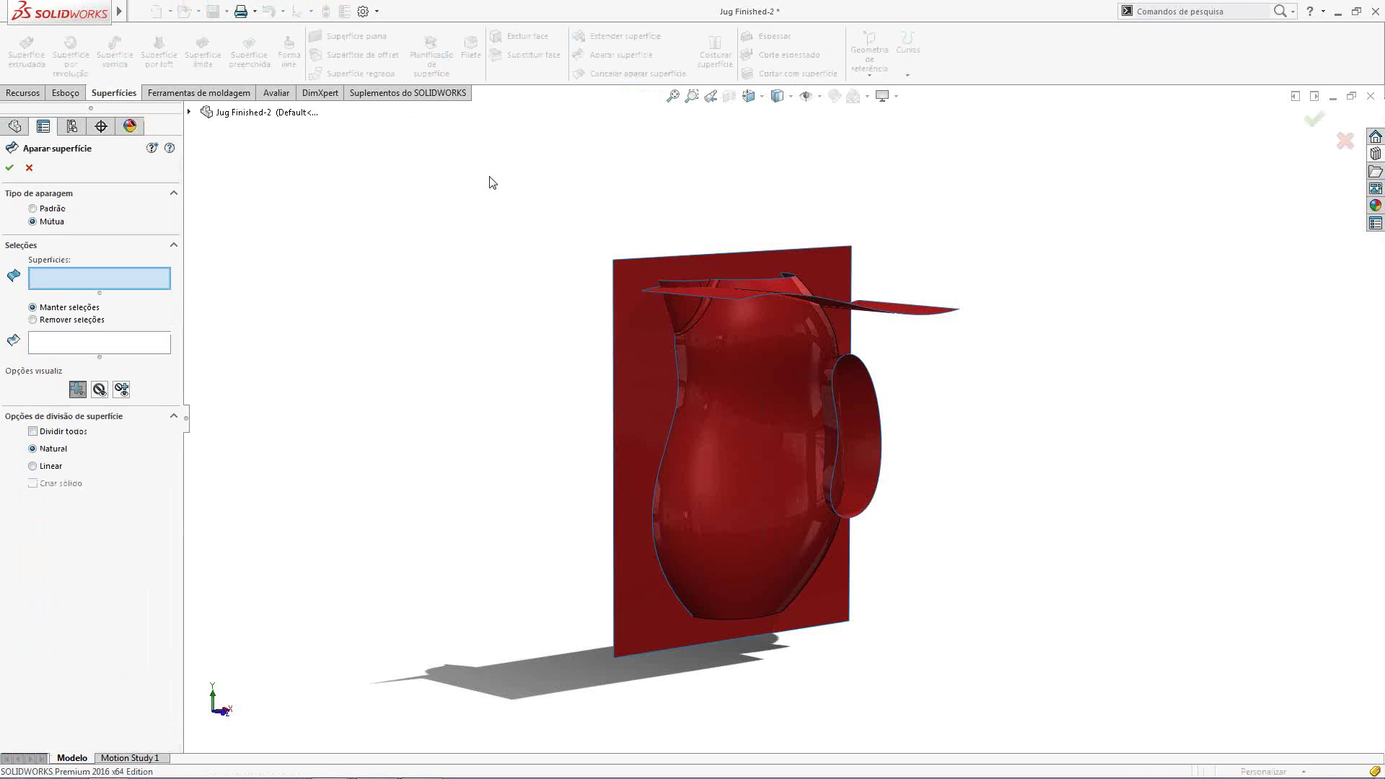
left_click_drag(494, 226, 1047, 680)
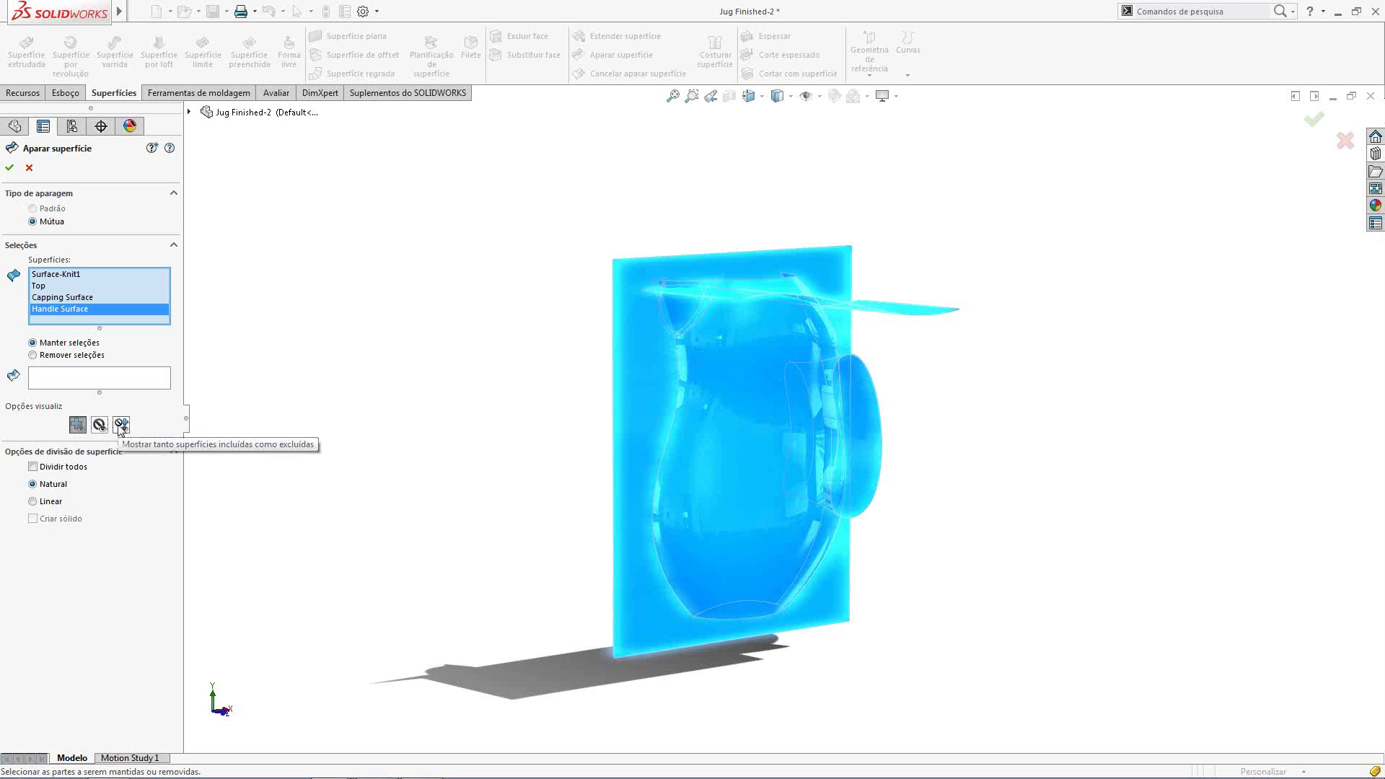
Keep the jug body piece and the enclosed capping, handle and top pieces, preview the included surfaces, and apply the mutual trim
left_click(111, 378)
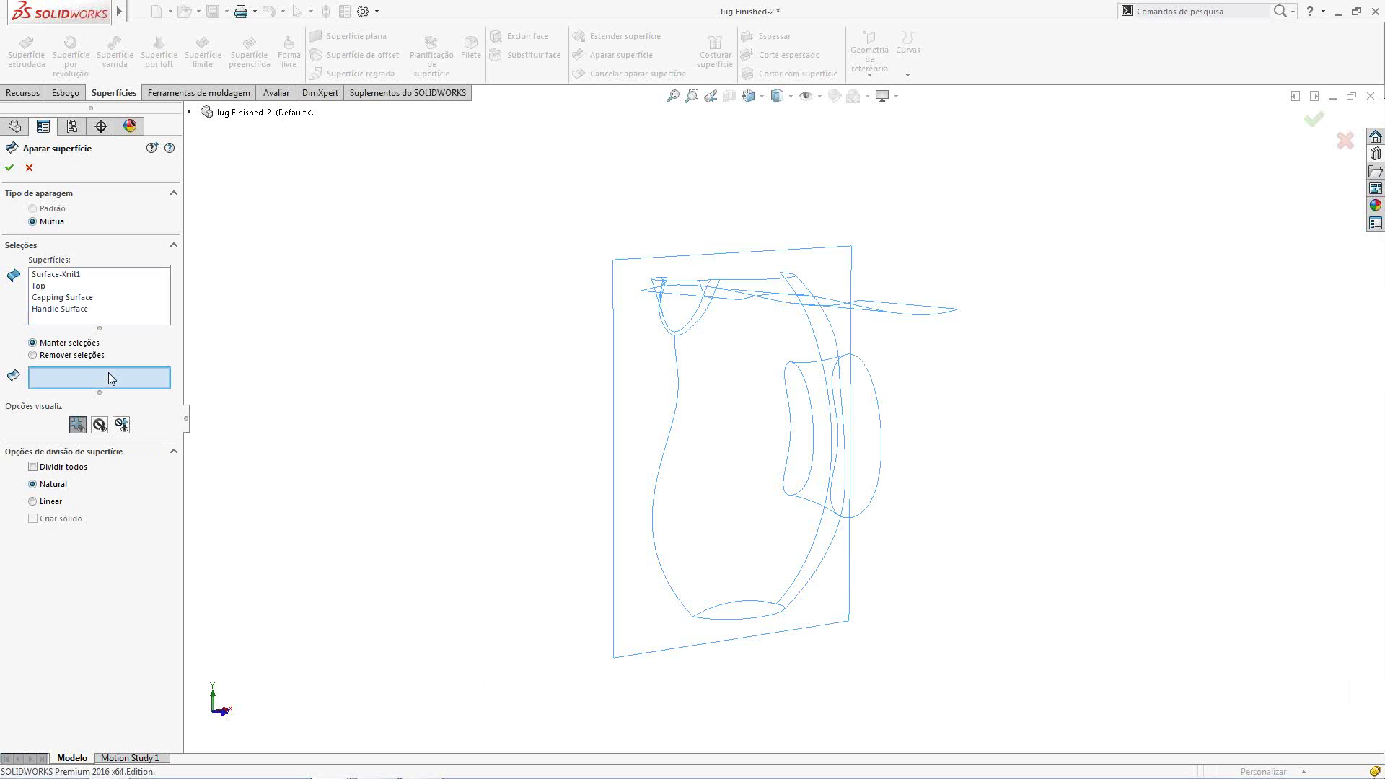
left_click(101, 425)
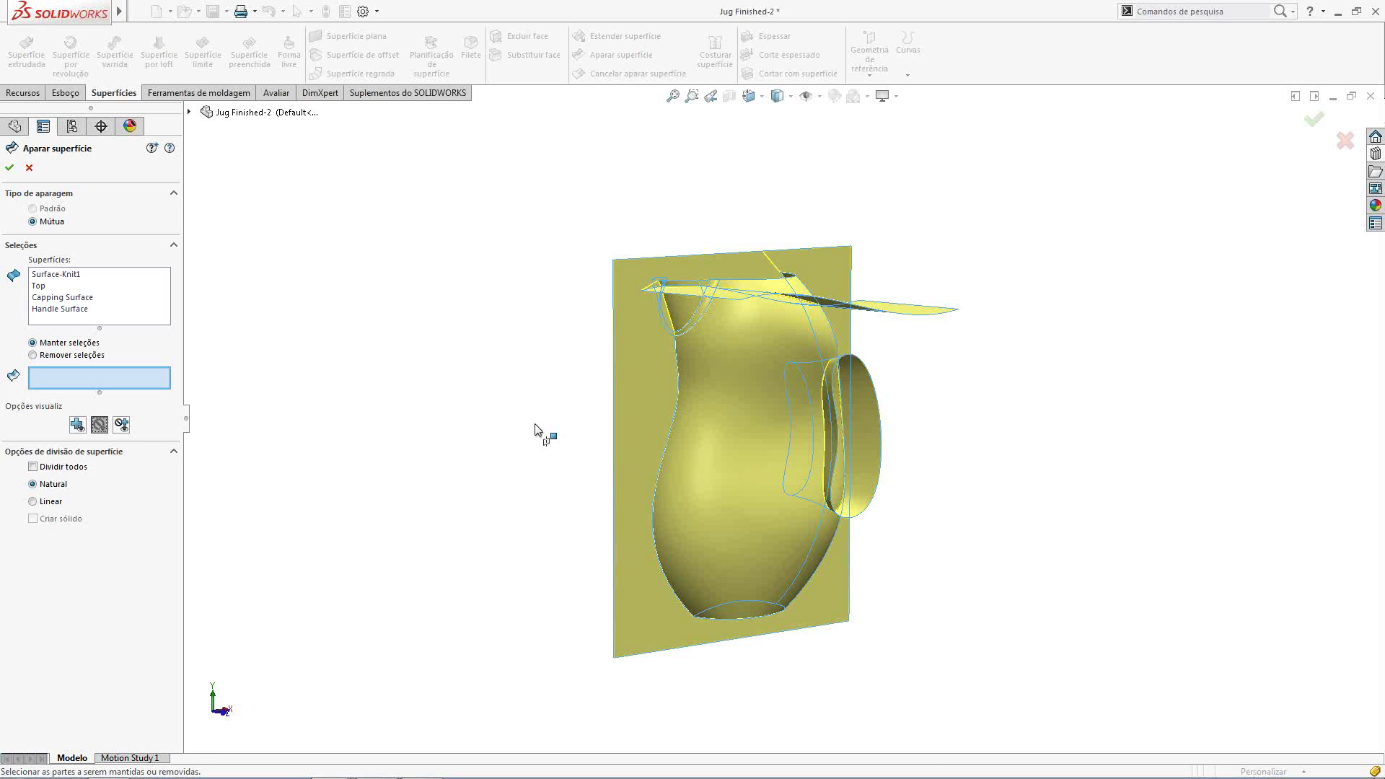
left_click(736, 476)
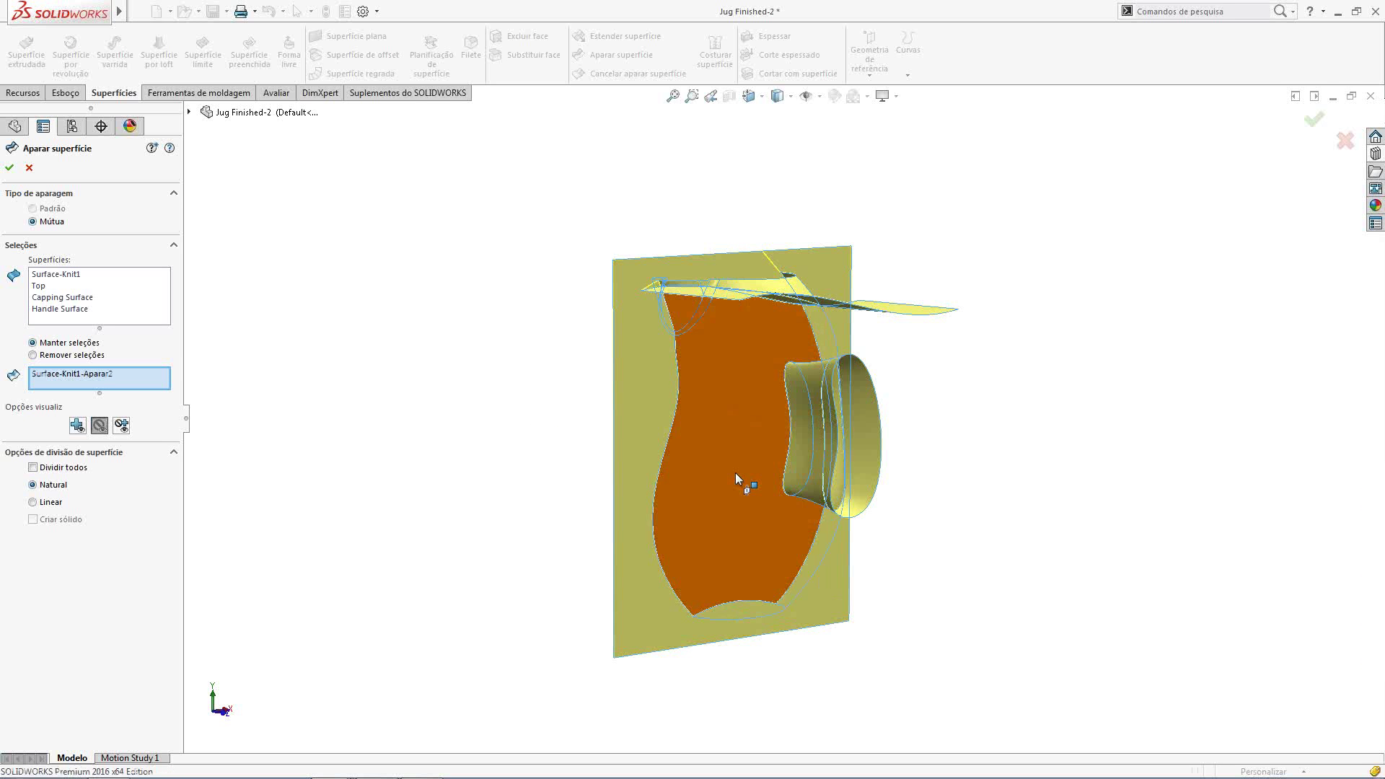
left_click(735, 473)
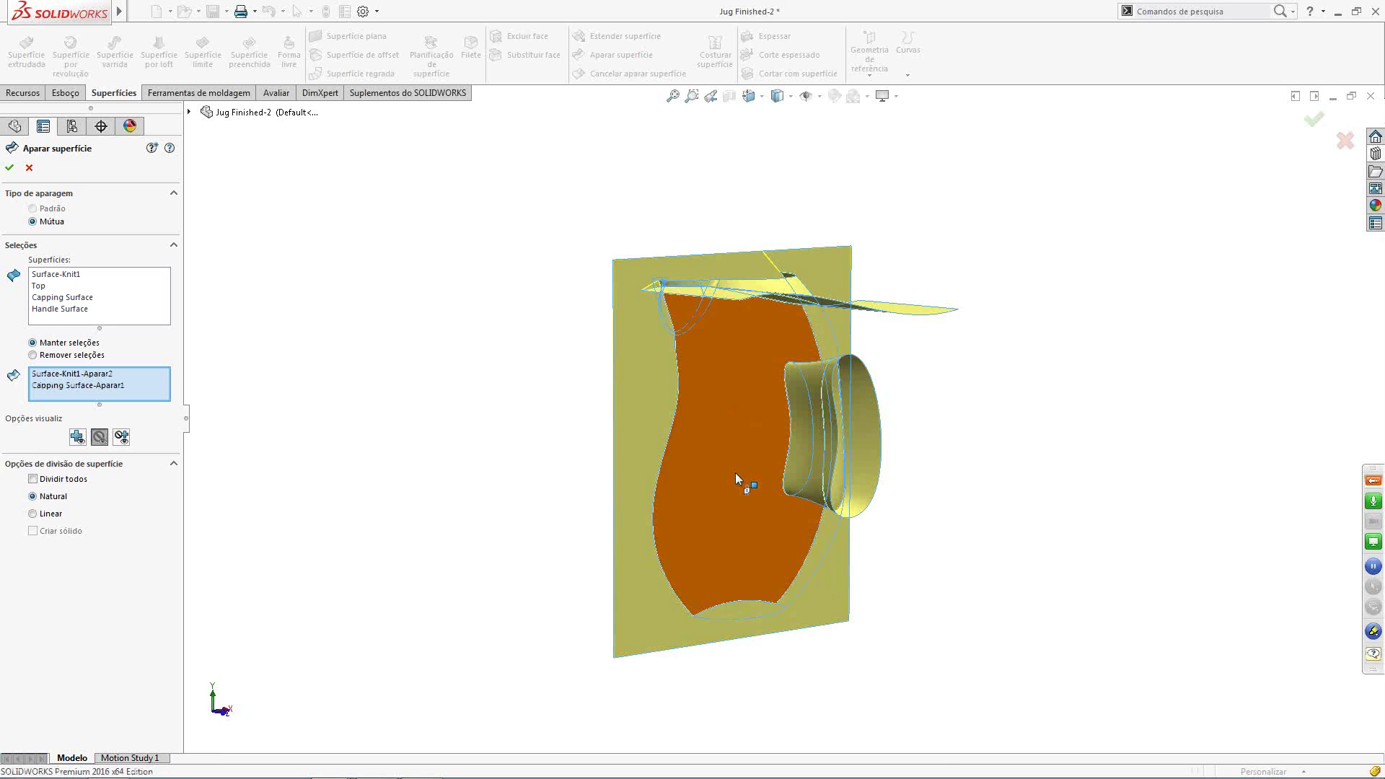
left_click(813, 456)
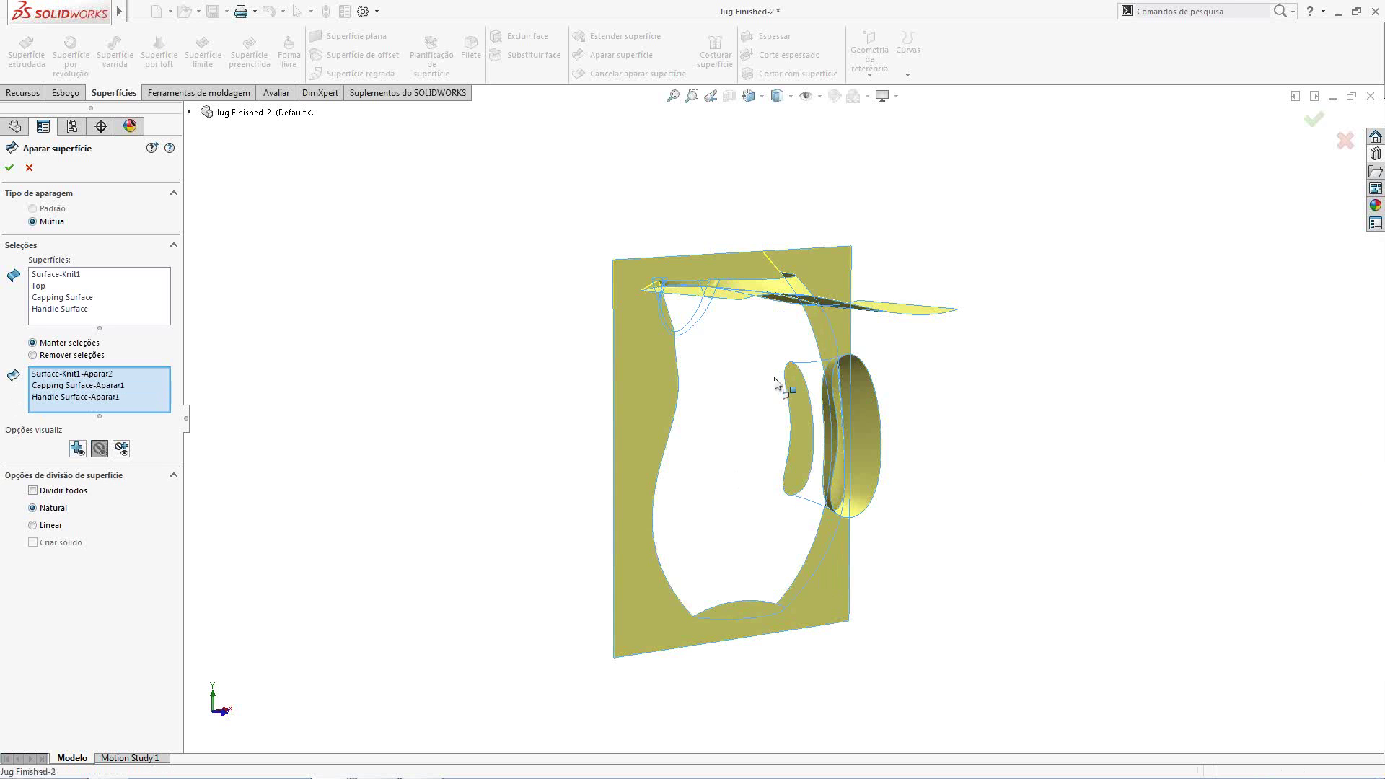
middle_click_drag(787, 384, 755, 338)
left_click(752, 292)
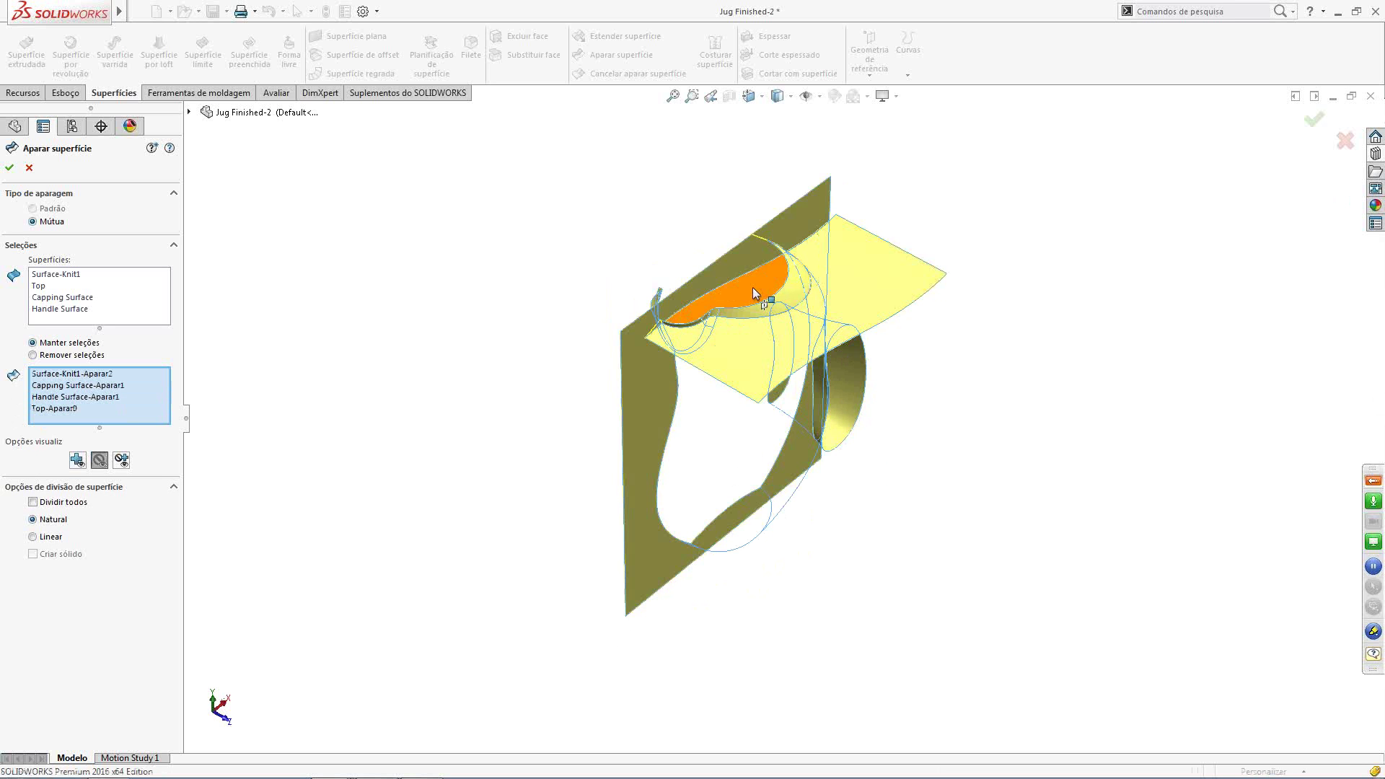
middle_click_drag(745, 488, 739, 428)
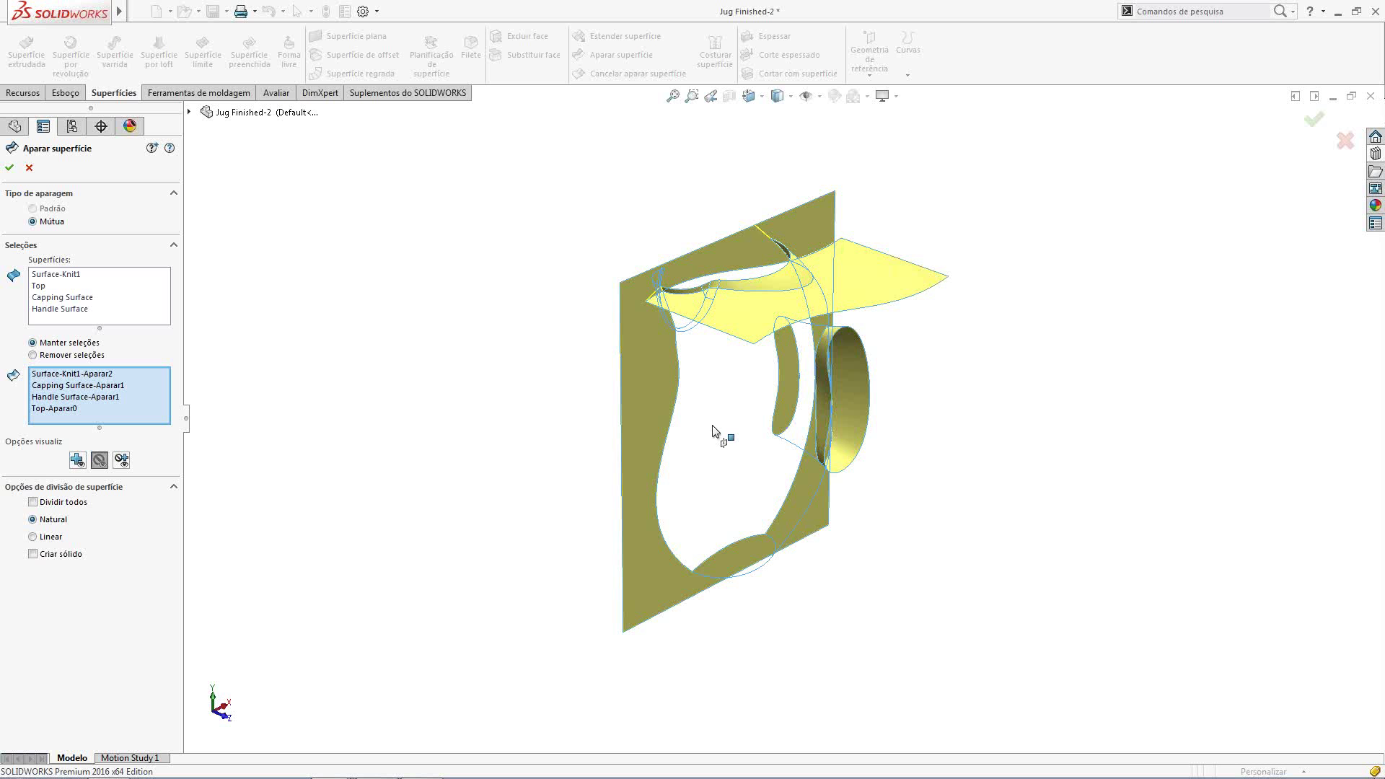
left_click(77, 460)
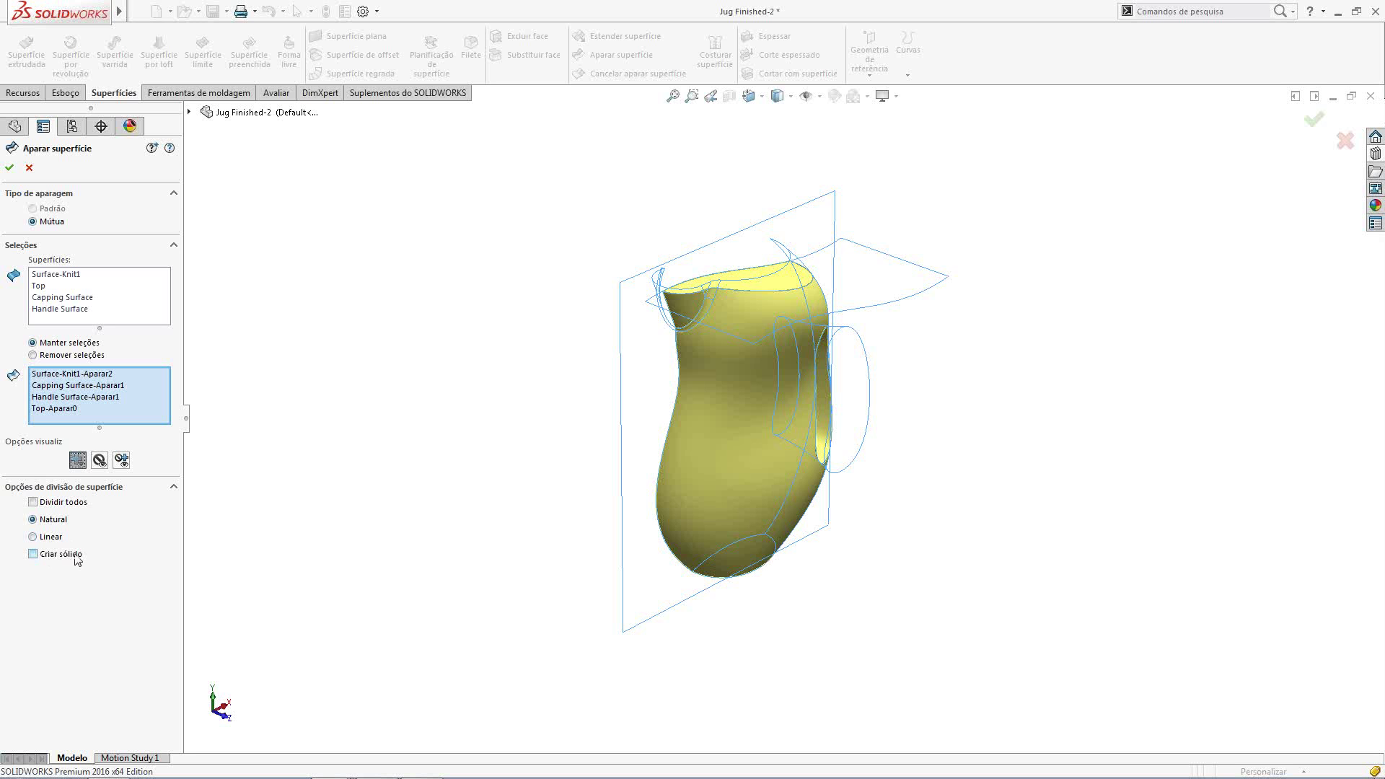
left_click(10, 173)
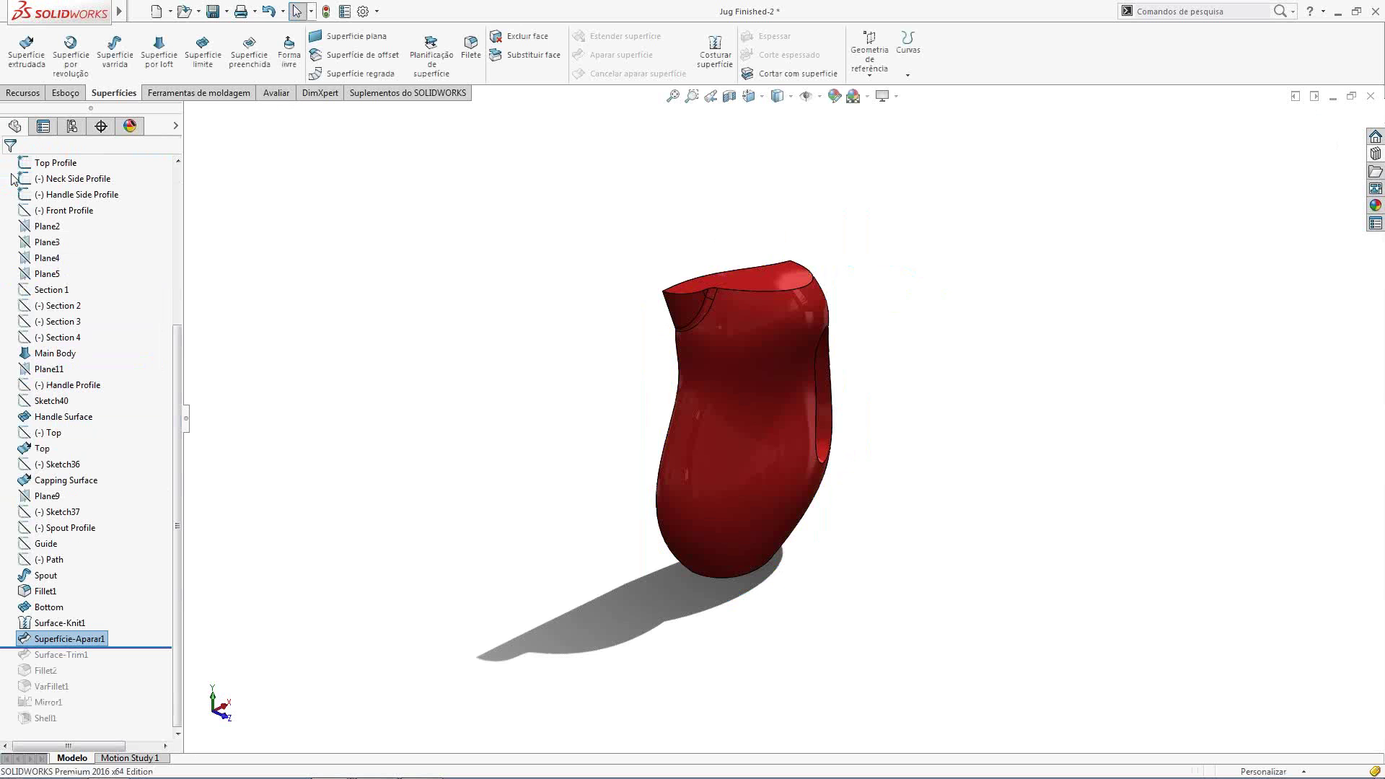
Start a constant-size fillet on the outer edge of the jug's base and make its parameters asymmetric
middle_click_drag(649, 443, 763, 587)
scroll(763, 563, "down", 5)
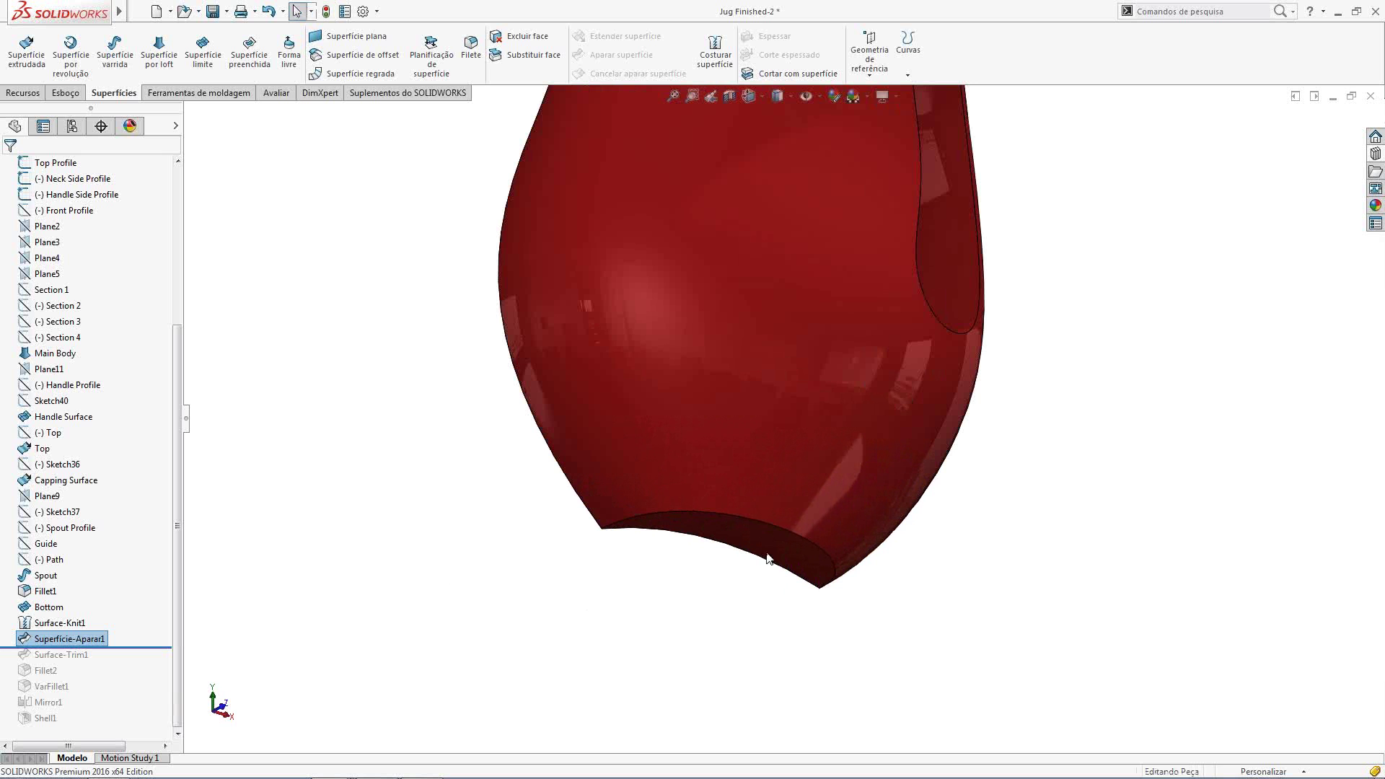
left_click(472, 64)
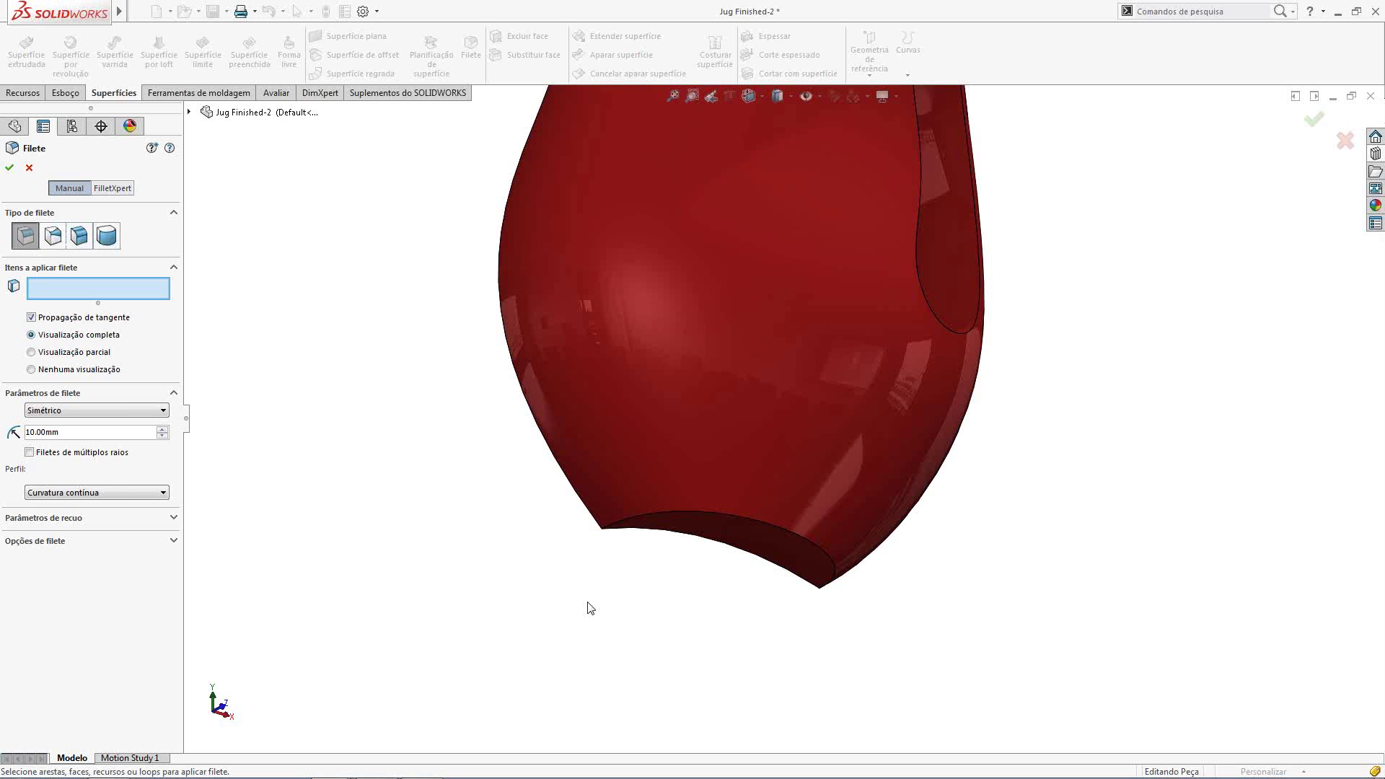
left_click(629, 546)
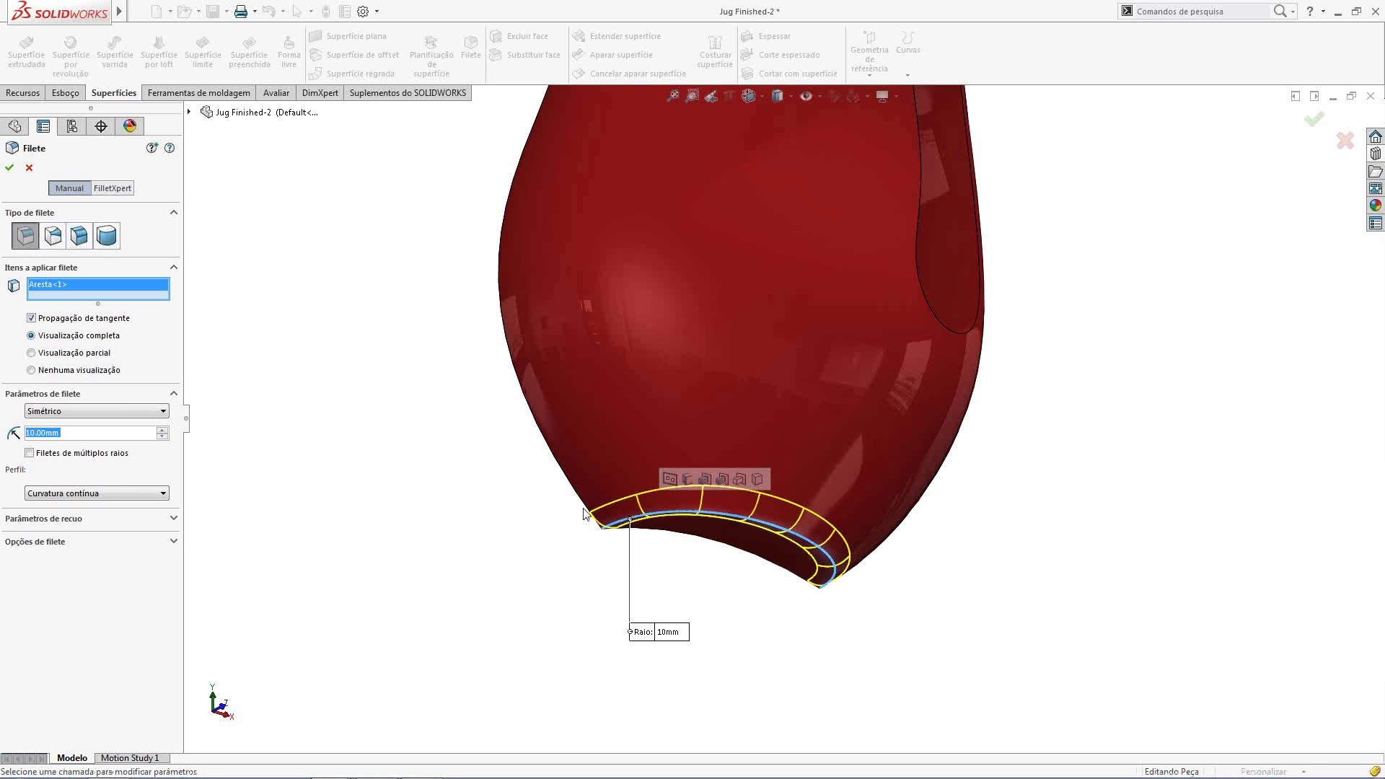
left_click(99, 411)
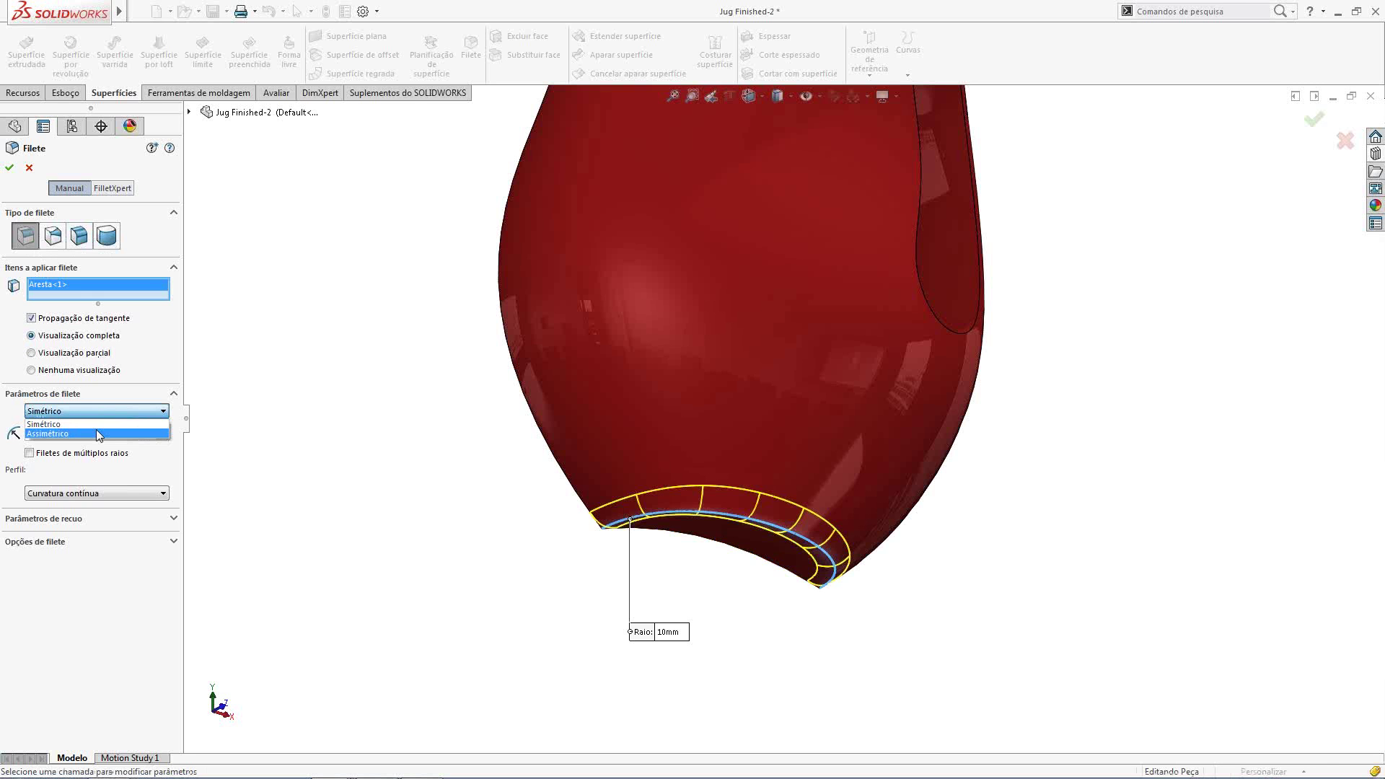
left_click(96, 433)
Set the base fillet's first distance to 8 mm, keep the second at 10 mm and the curvature continuous profile, and apply it
type("8'")
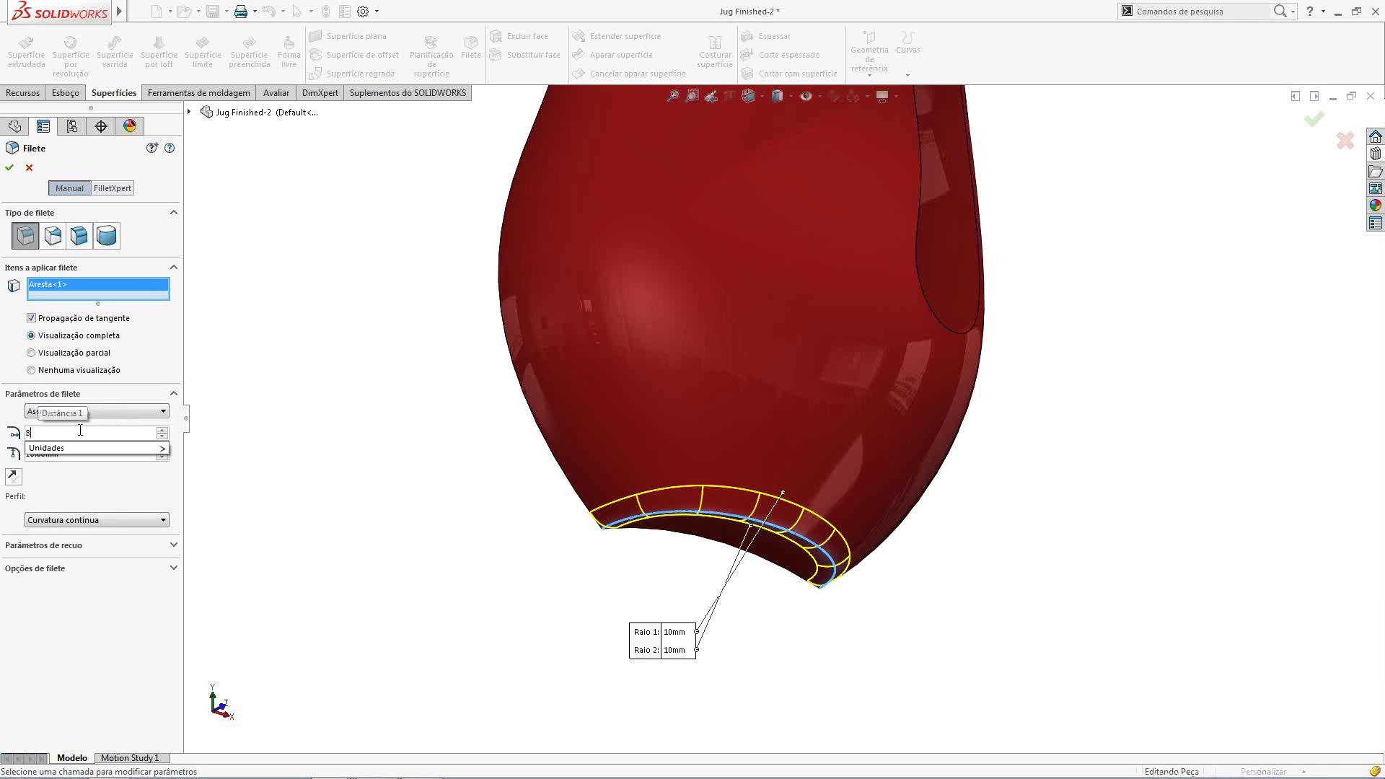
key("Tab")
double_click(99, 433)
type("8")
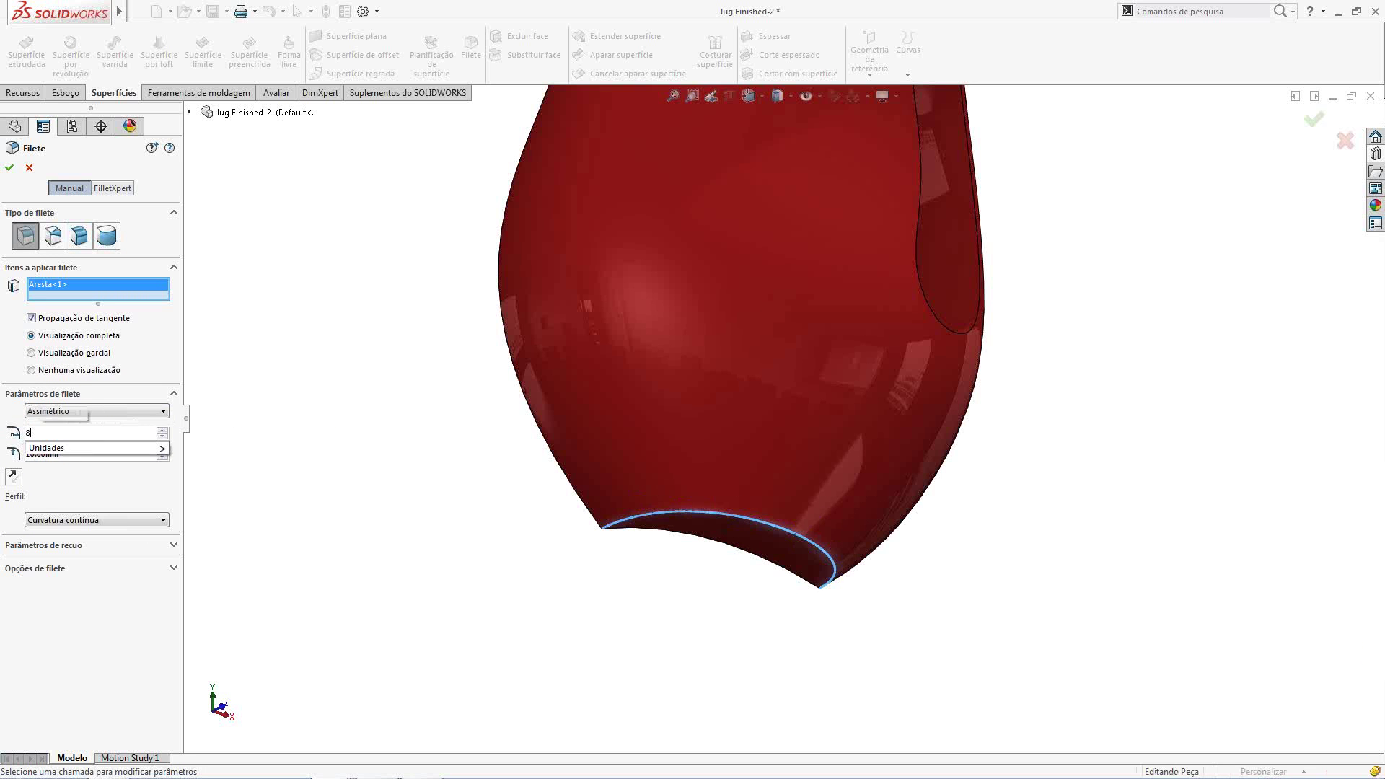
key("Tab")
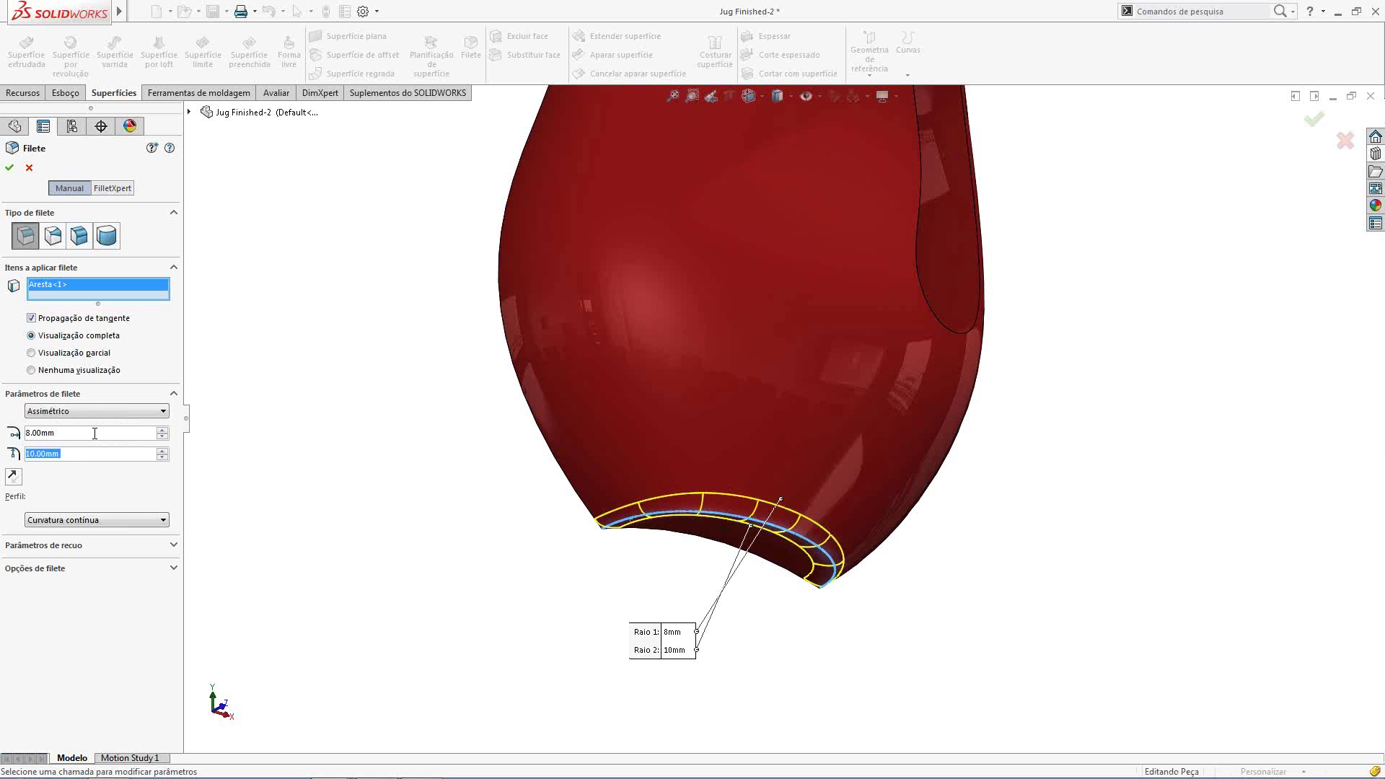
left_click(55, 520)
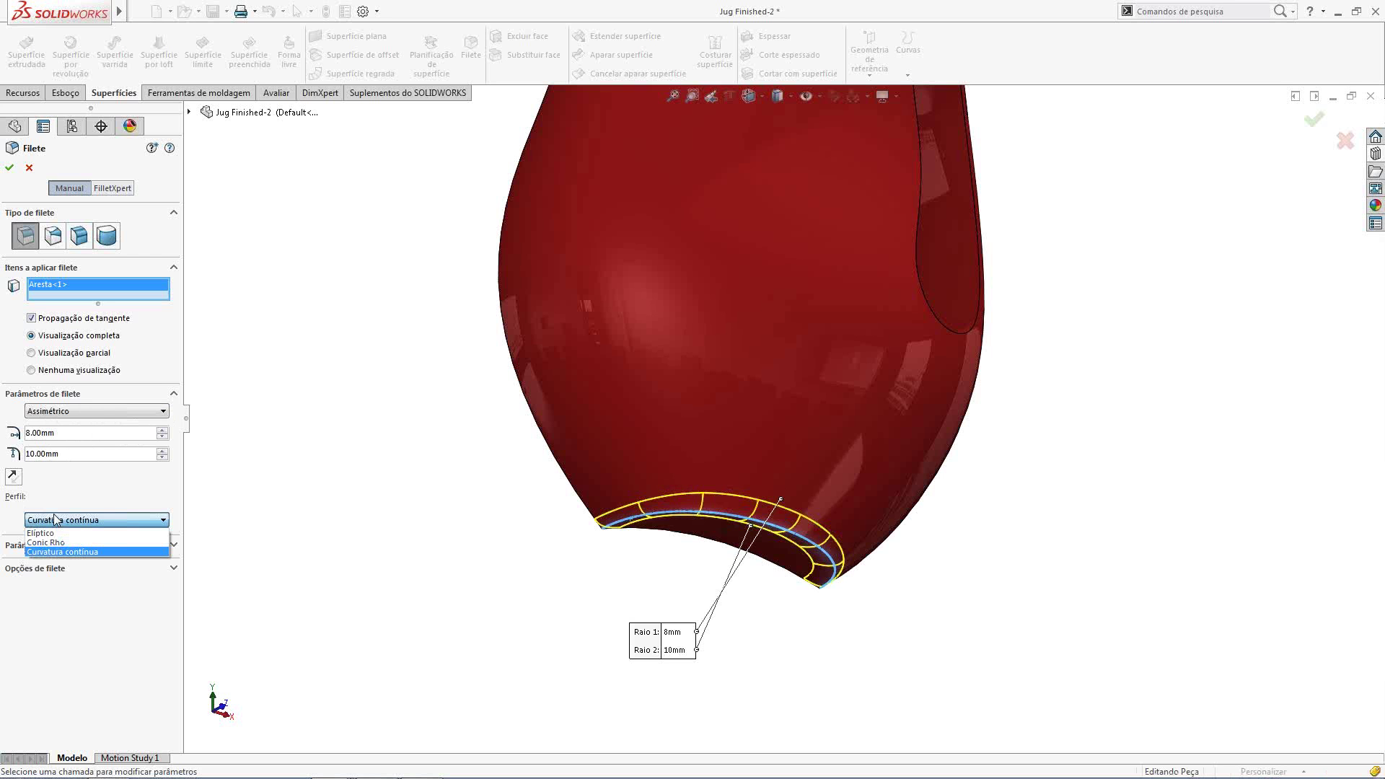
left_click(12, 170)
left_click(11, 170)
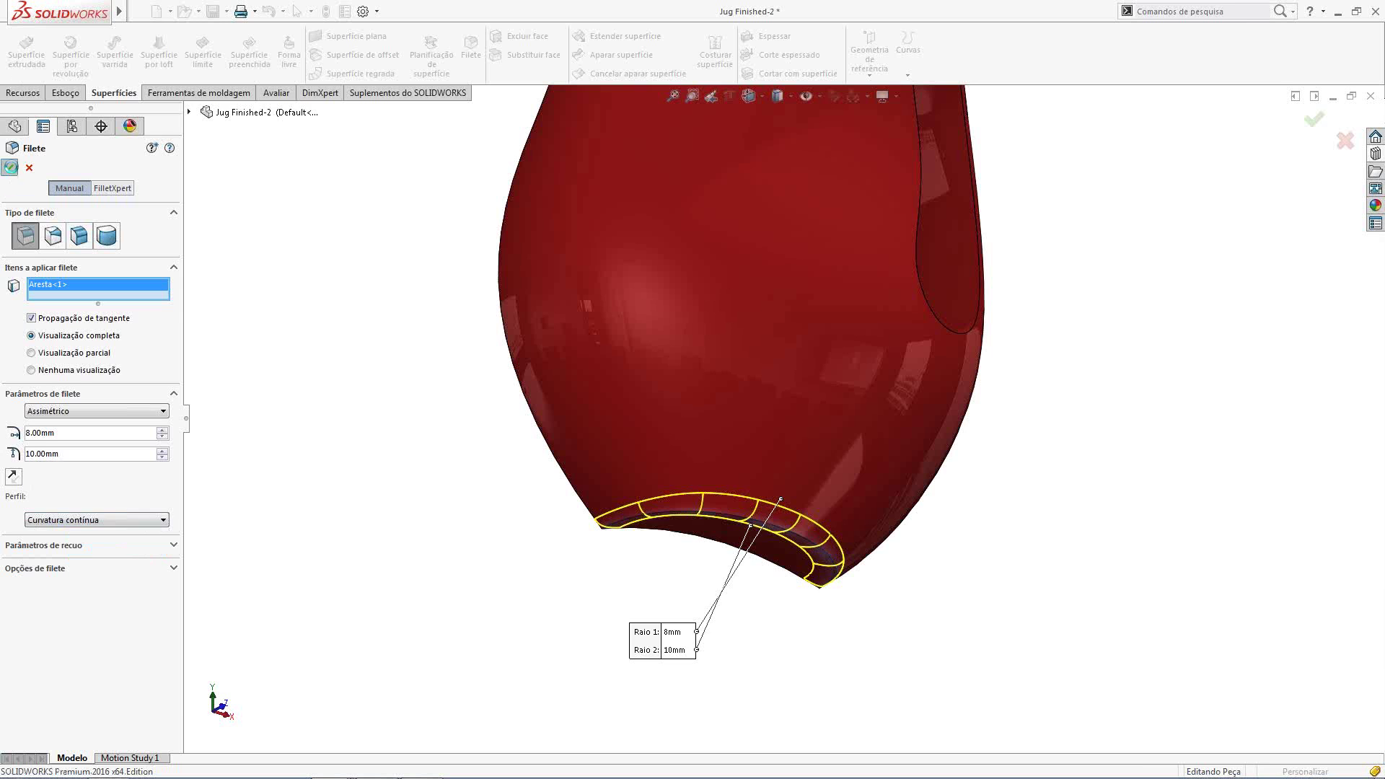
Start a variable-size fillet with symmetric parameters and the handle opening in view
key("ctrl+1")
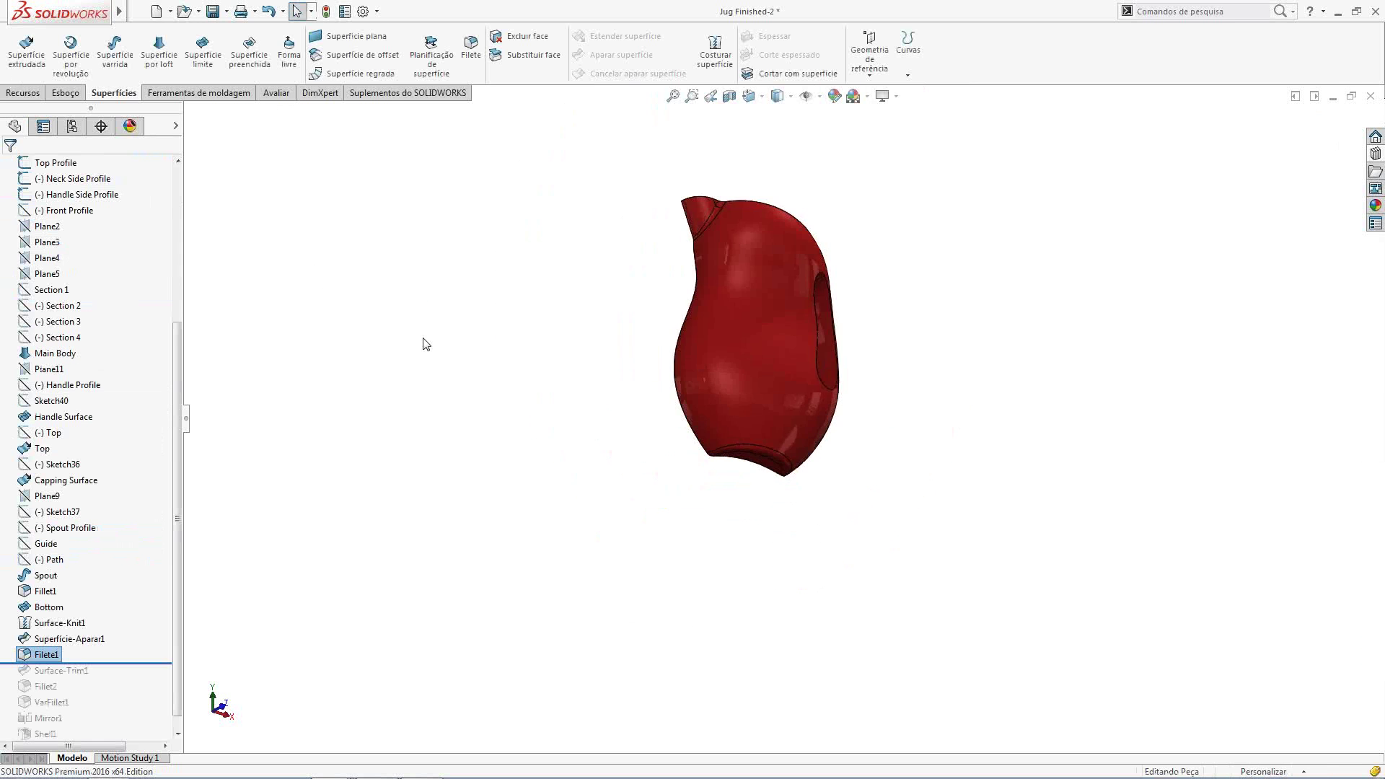
scroll(813, 233, "down", 4)
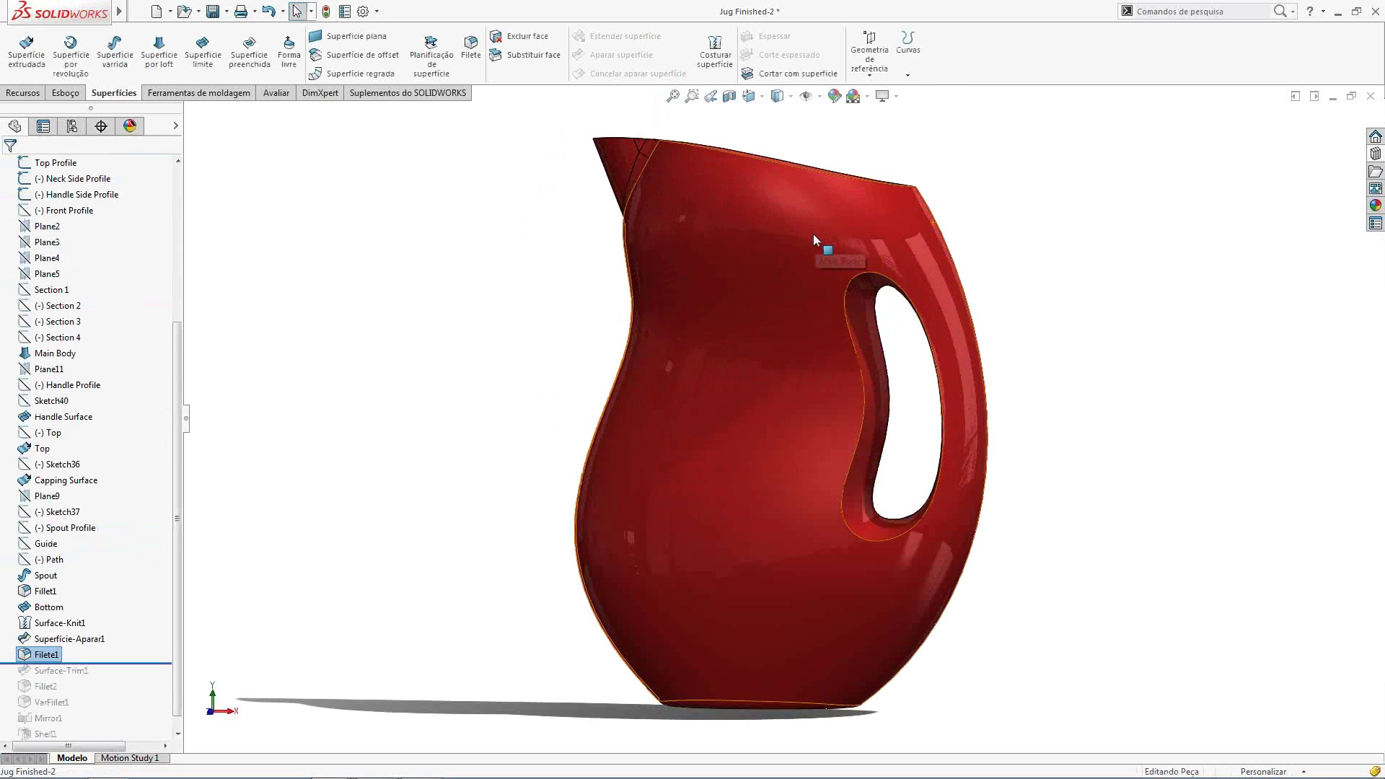
middle_click_drag(812, 234, 809, 243)
left_click(475, 54)
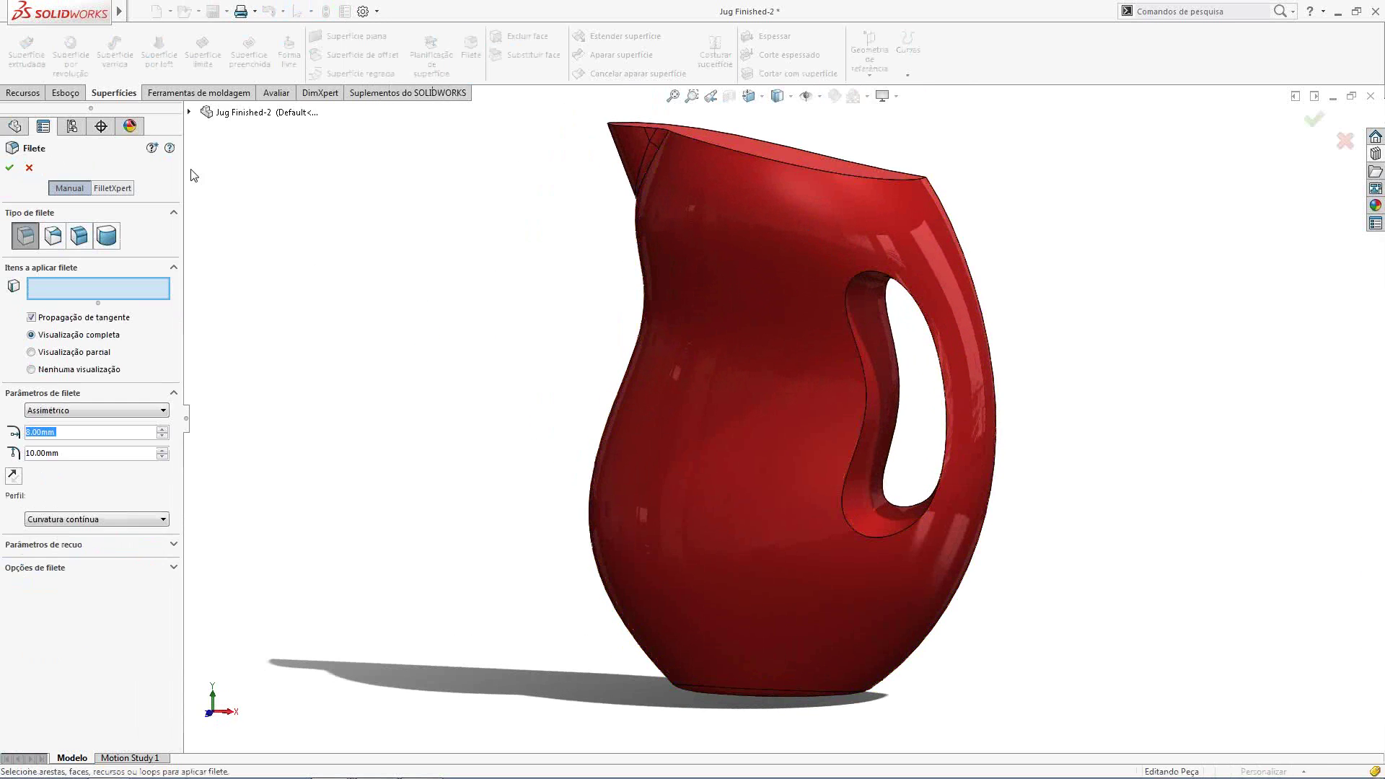
left_click(53, 235)
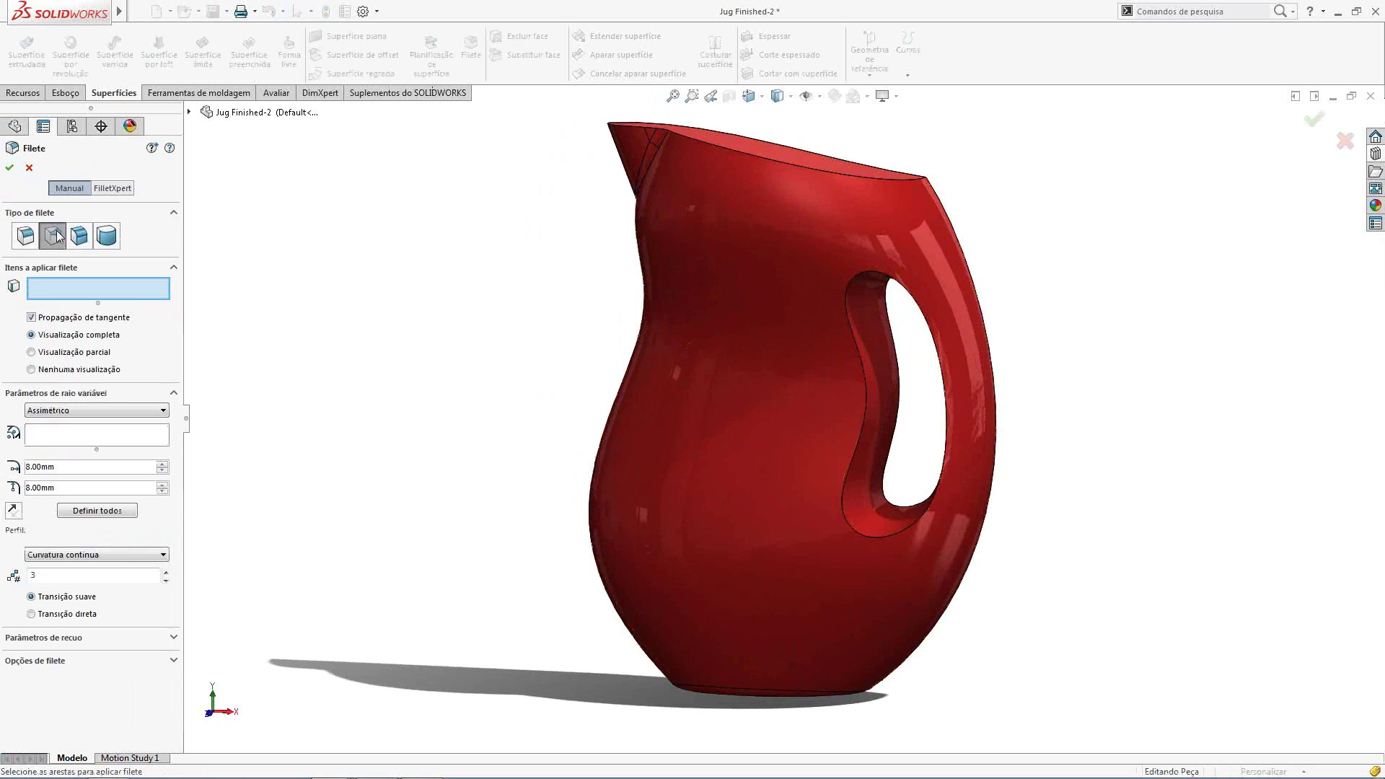
left_click(30, 416)
left_click(50, 424)
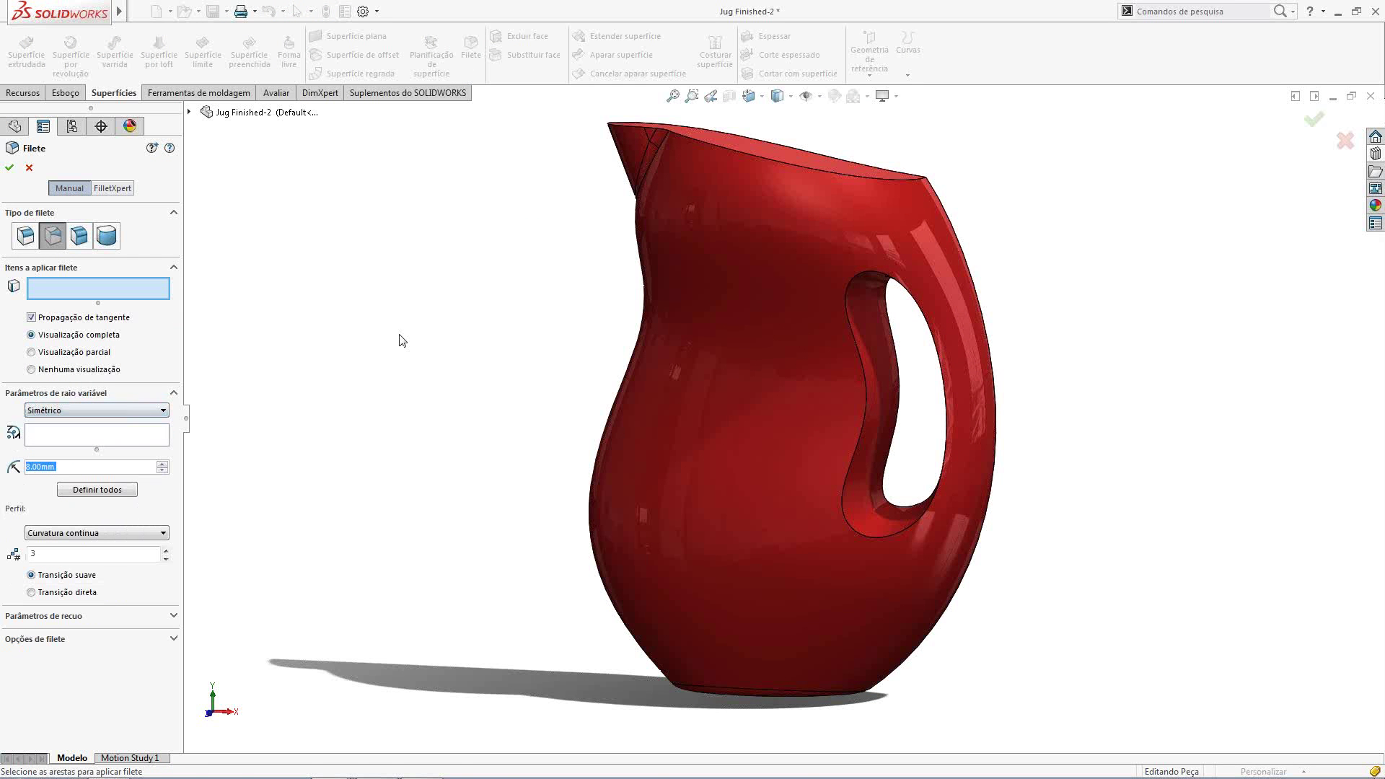
Select the handle opening's edge and activate its 25%, 50% and 75% control points with a 4 mm radius
left_click(857, 353)
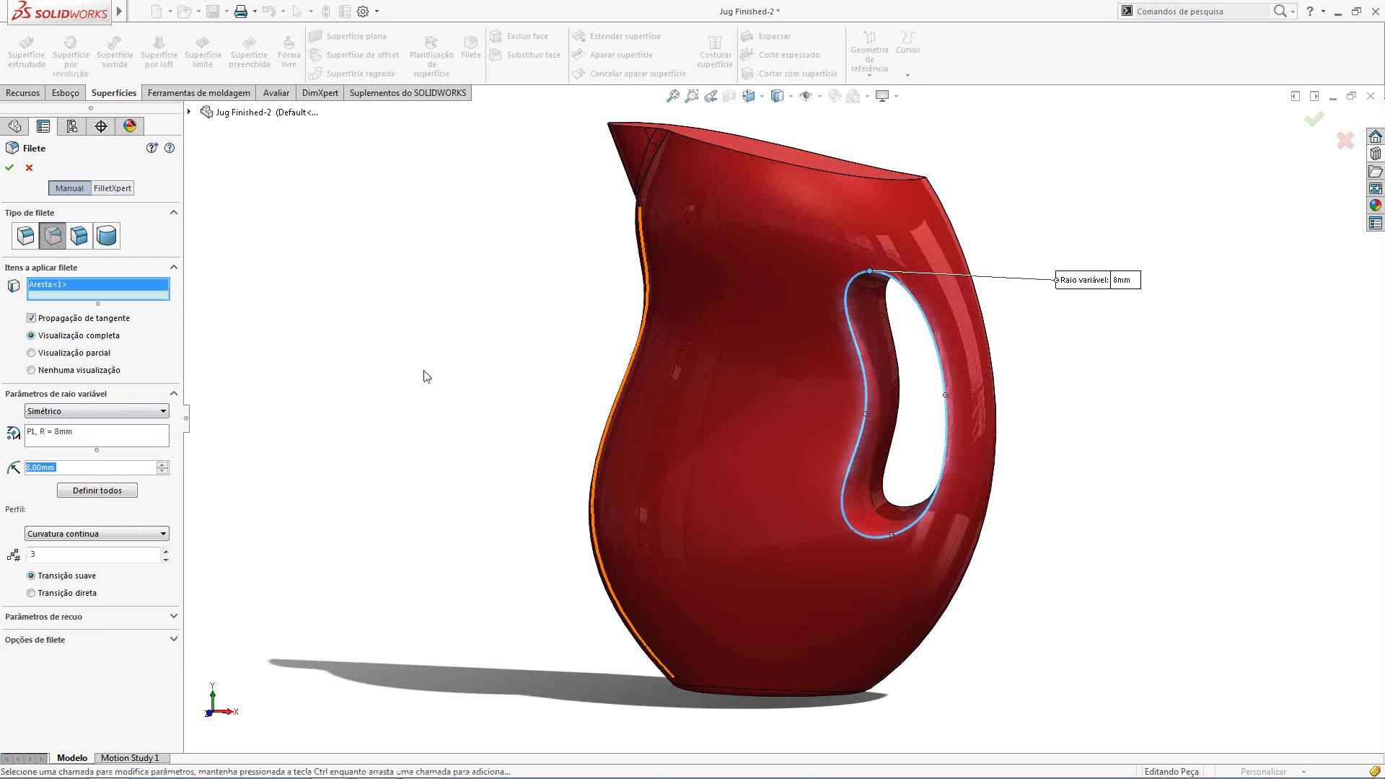
type("4")
key("Tab")
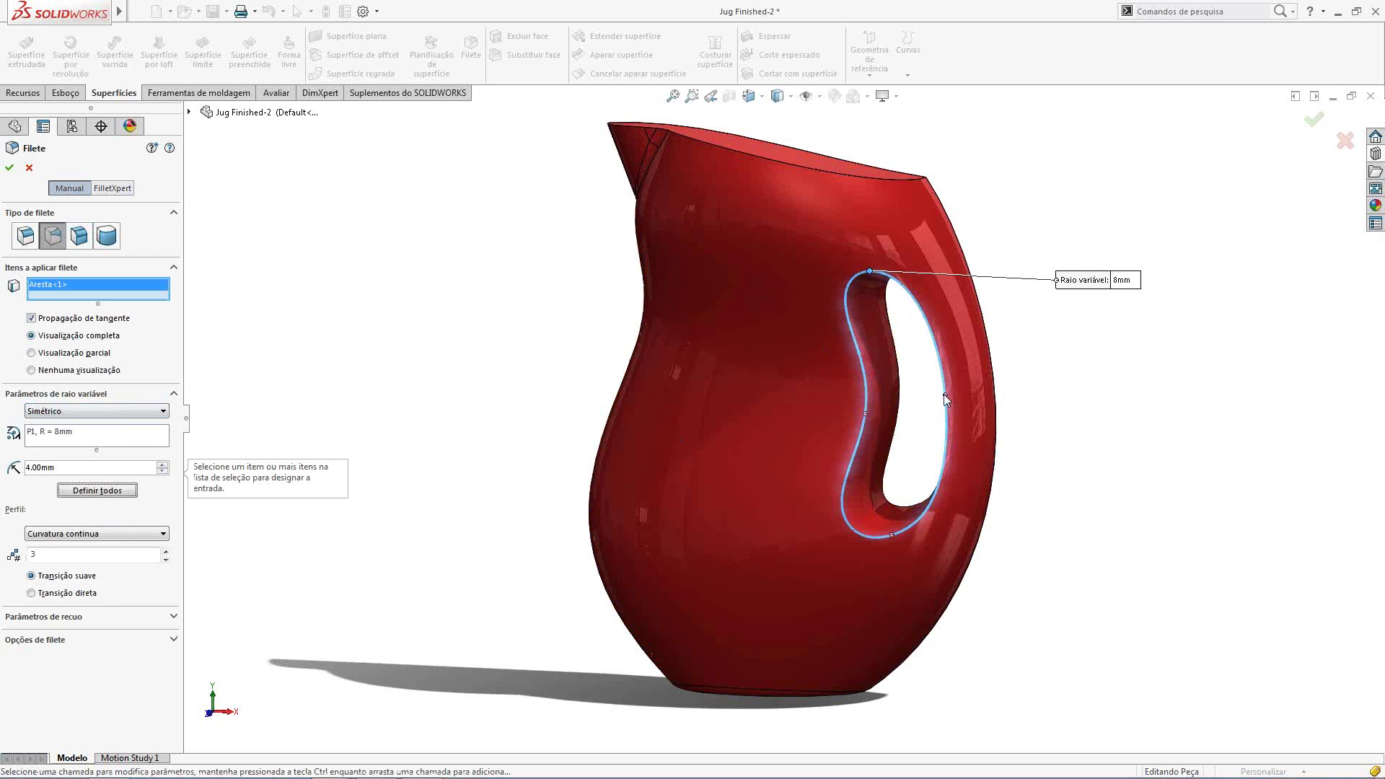
left_click(946, 395)
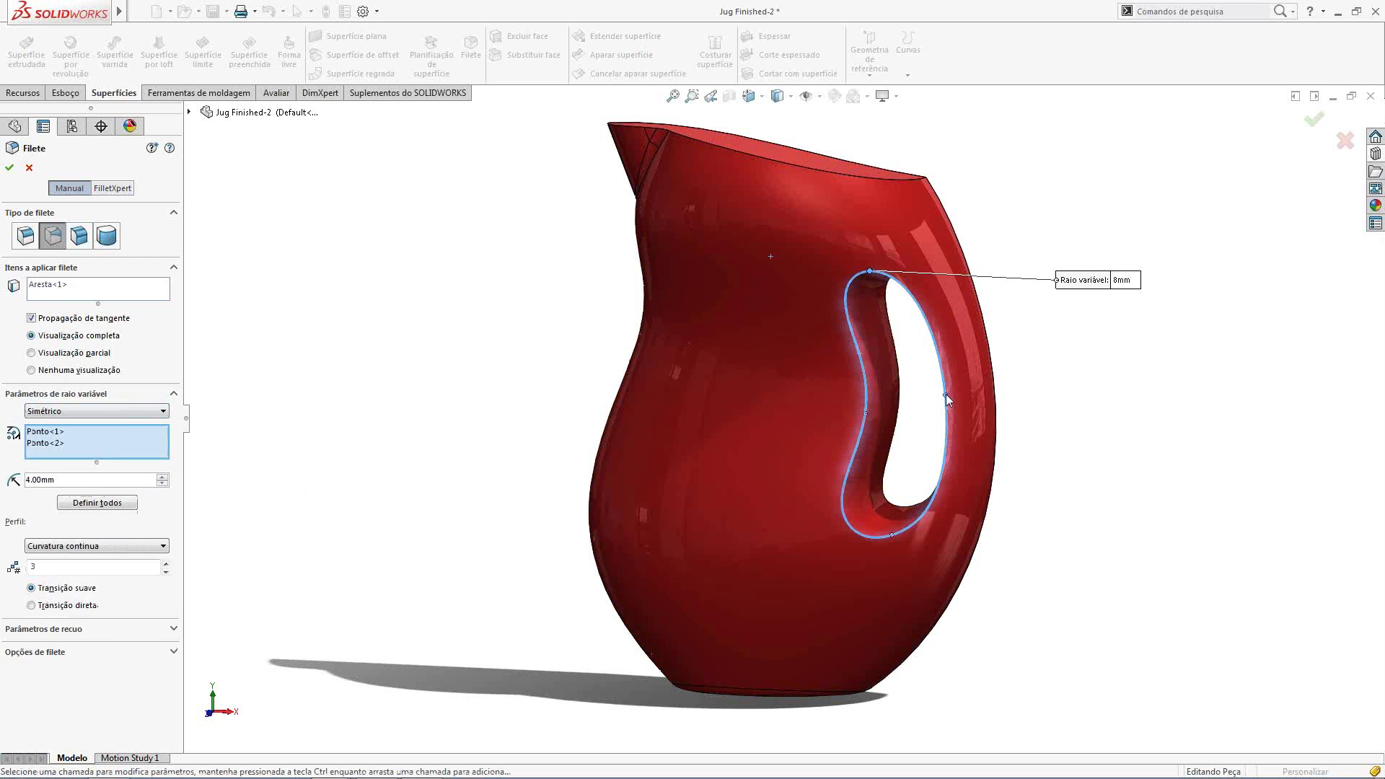
left_click(893, 536)
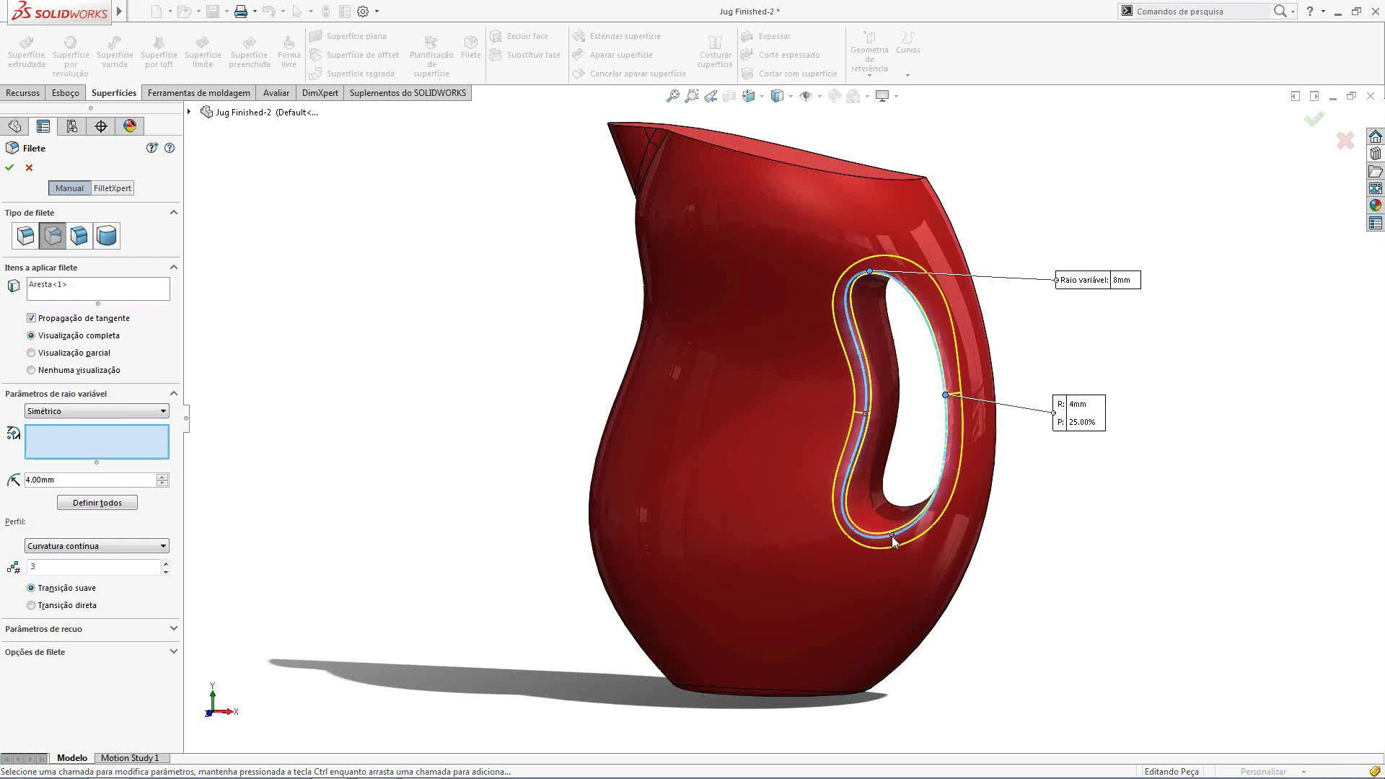
left_click(866, 416)
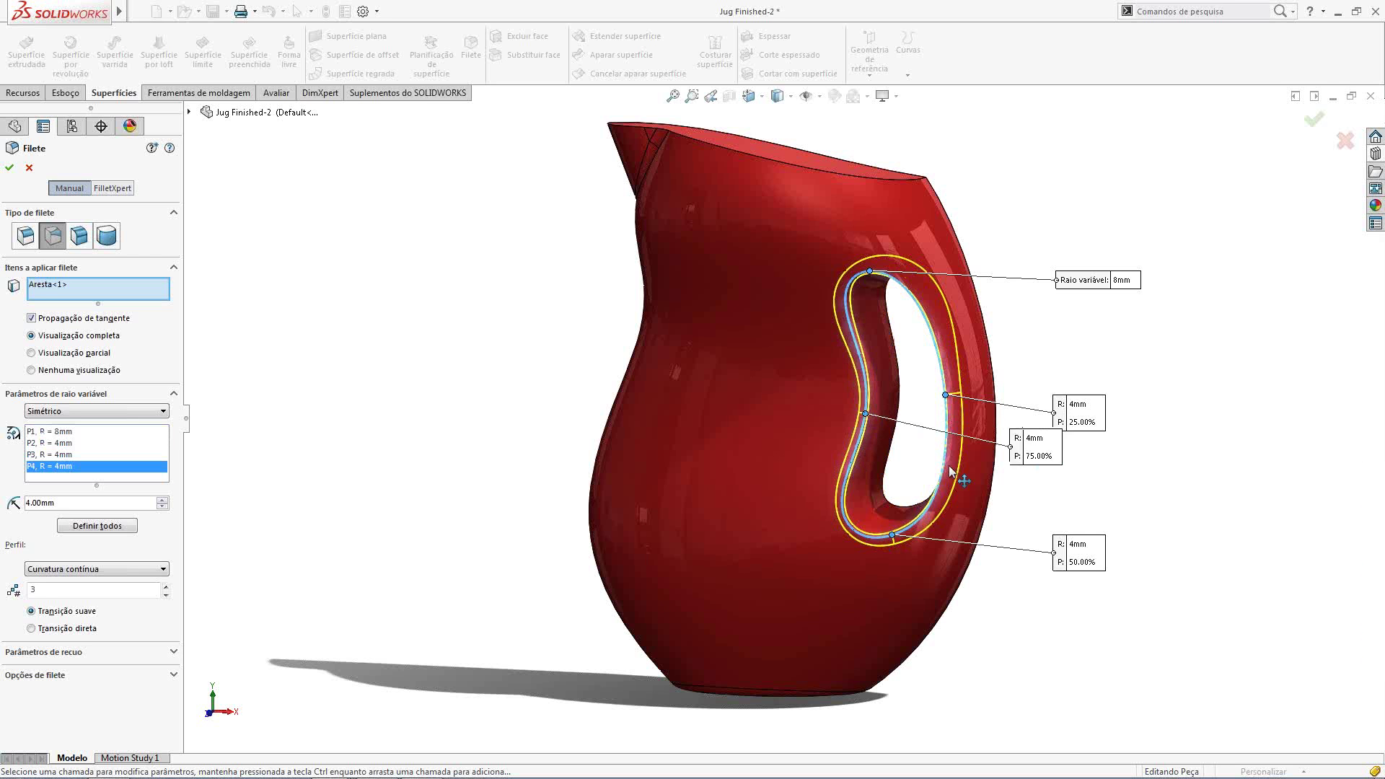
left_click_drag(951, 470, 743, 433)
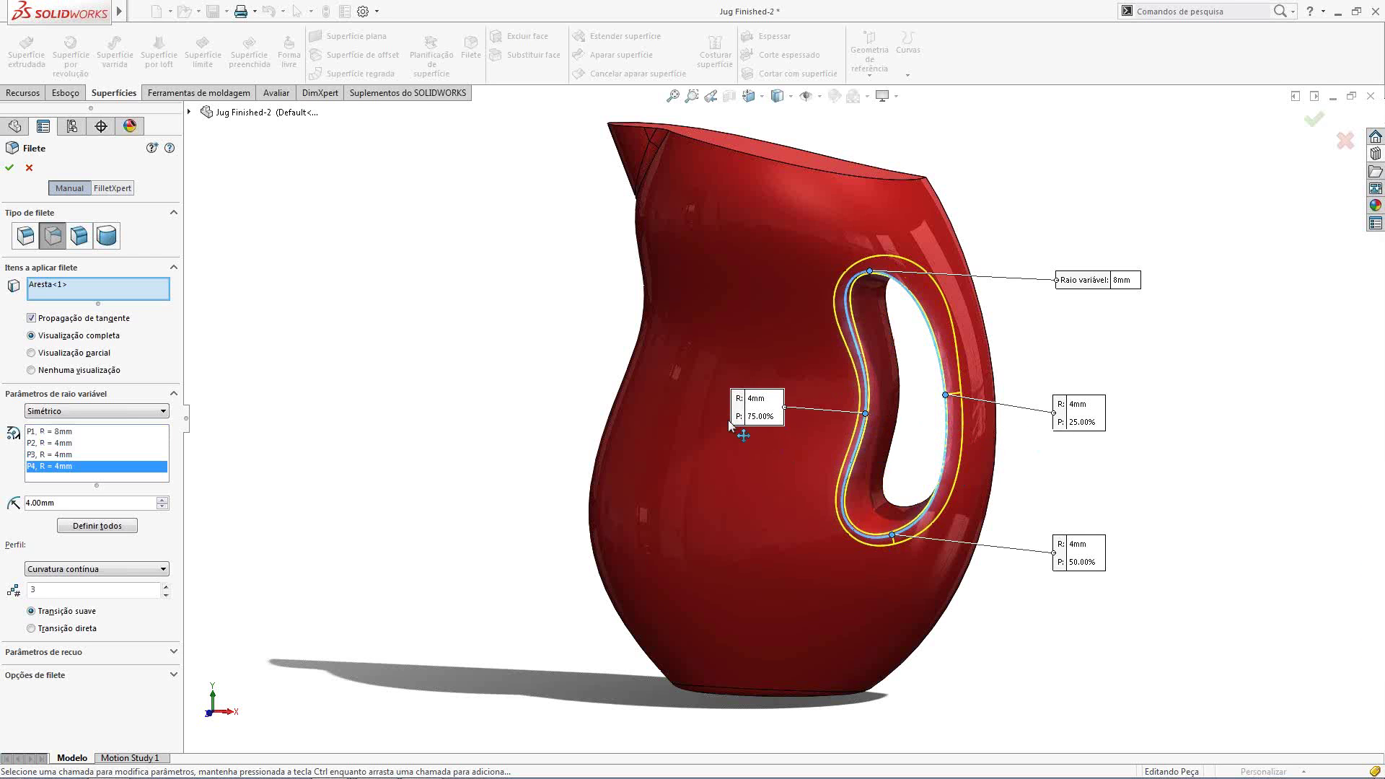
Set the handle opening's variable fillet radius to 4 mm at the start point, 7 mm at 25% and 10 mm at 50%
double_click(1123, 281)
type("4")
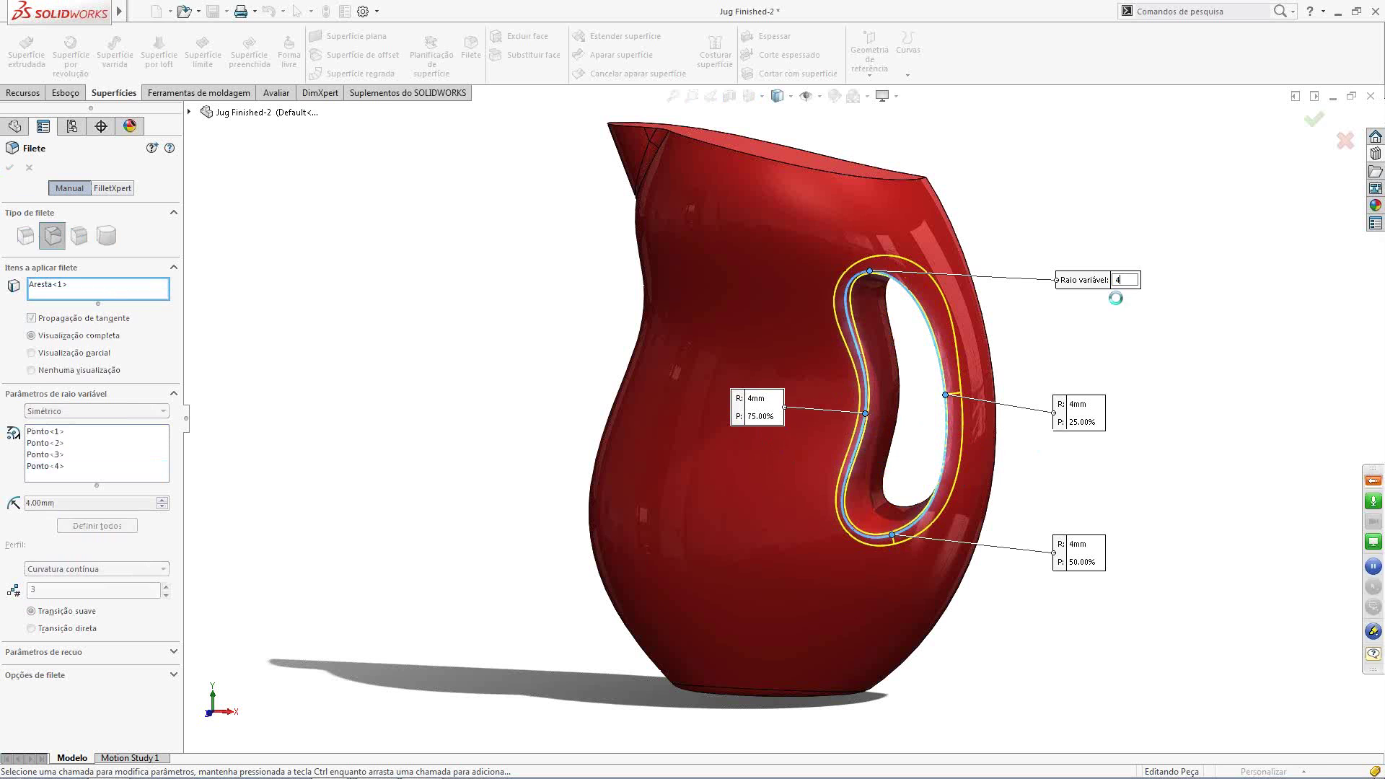
double_click(1080, 405)
type("7")
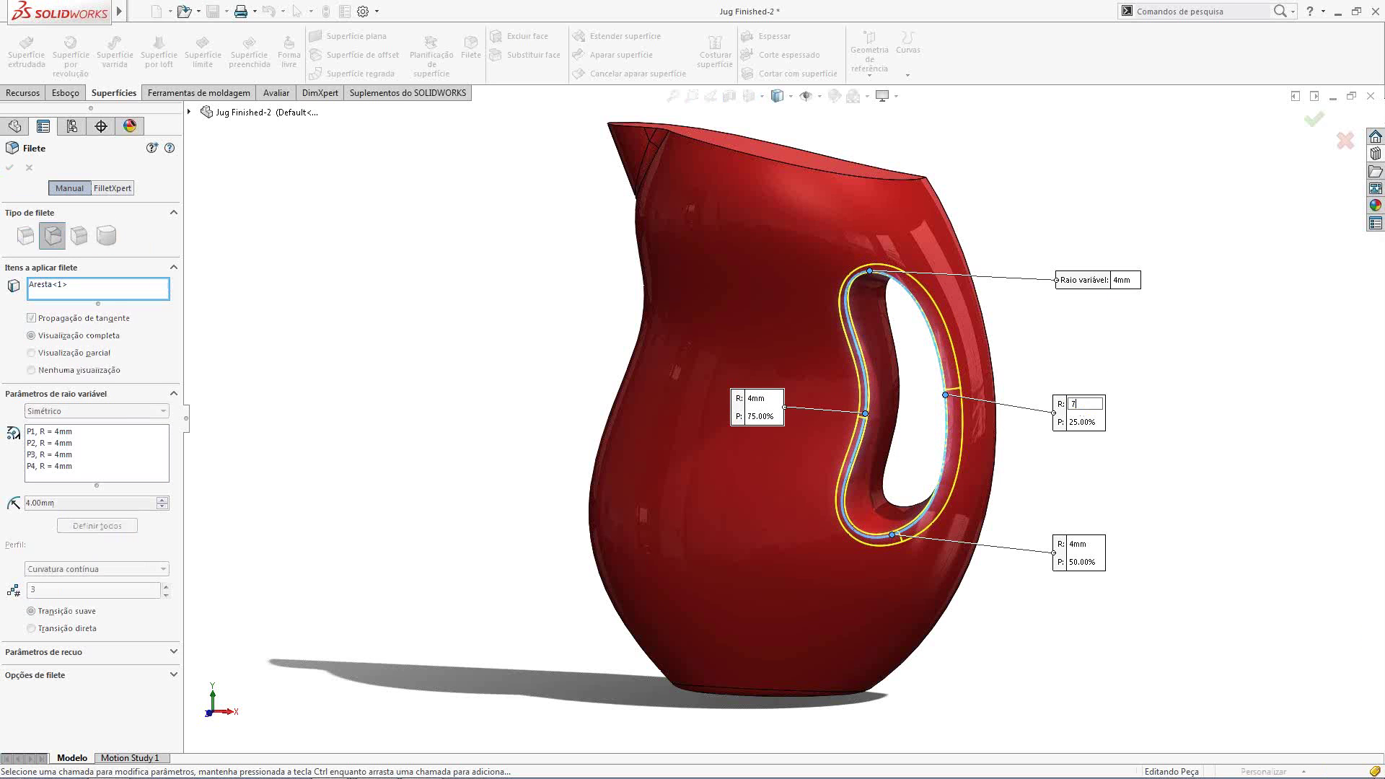
double_click(1082, 544)
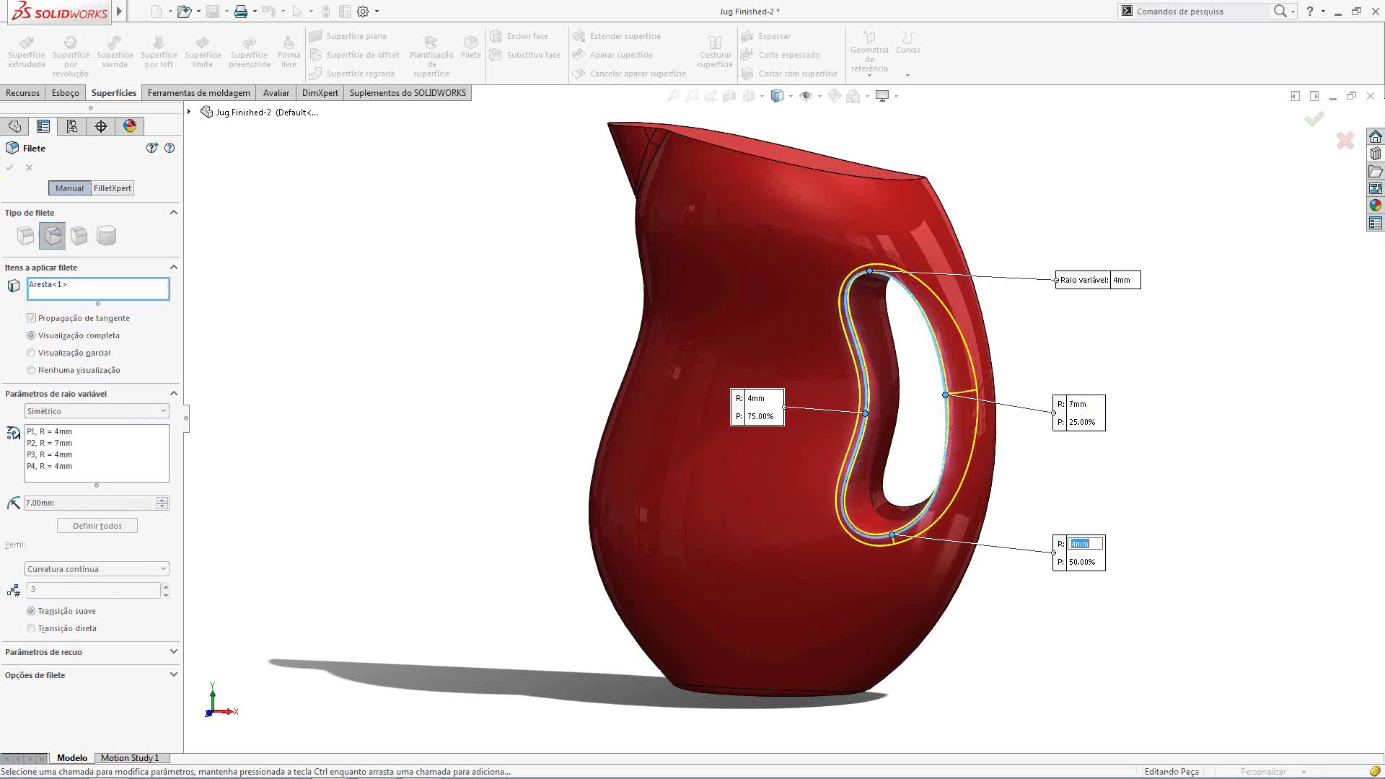
type("10")
key("Return")
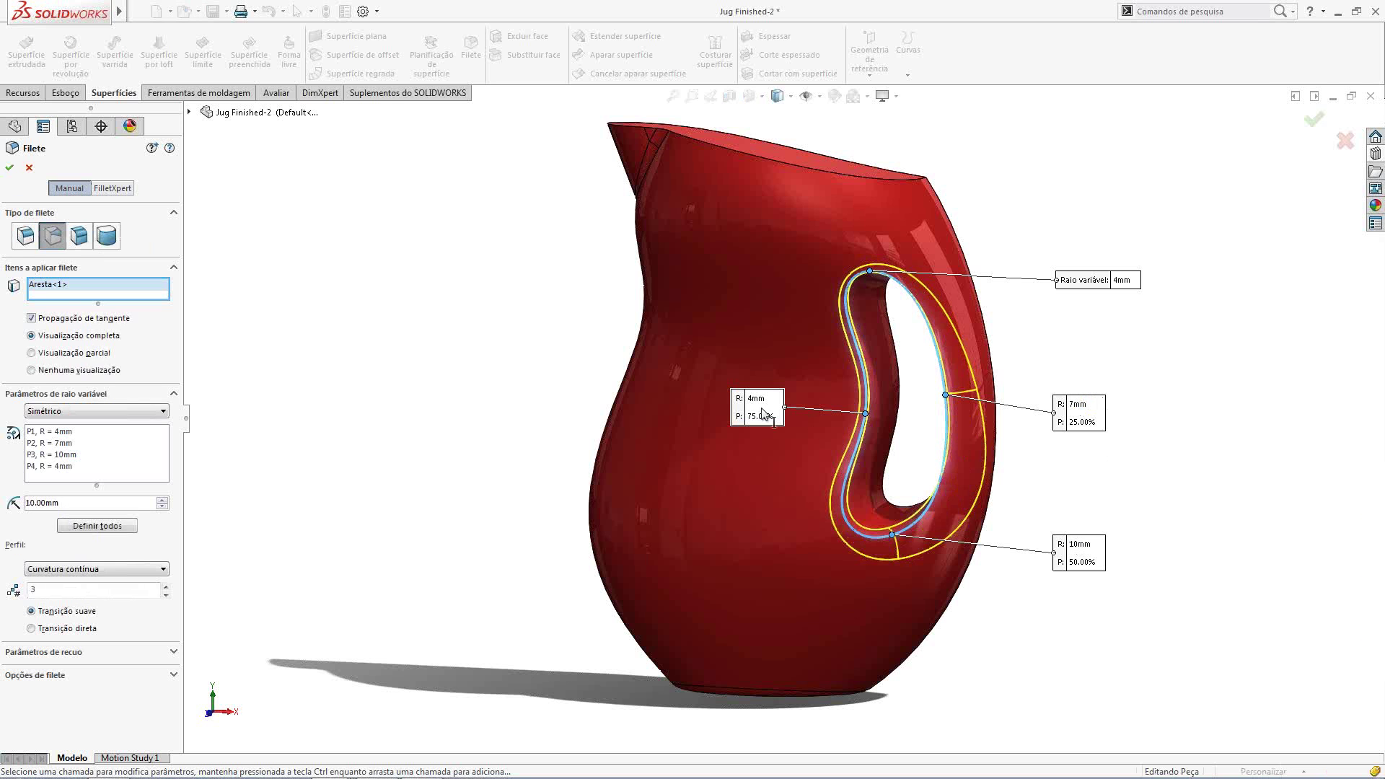
Set the radius at the 75% point to 15 mm, keep the curvature continuous profile and apply the handle opening's fillet
double_click(757, 398)
type("1")
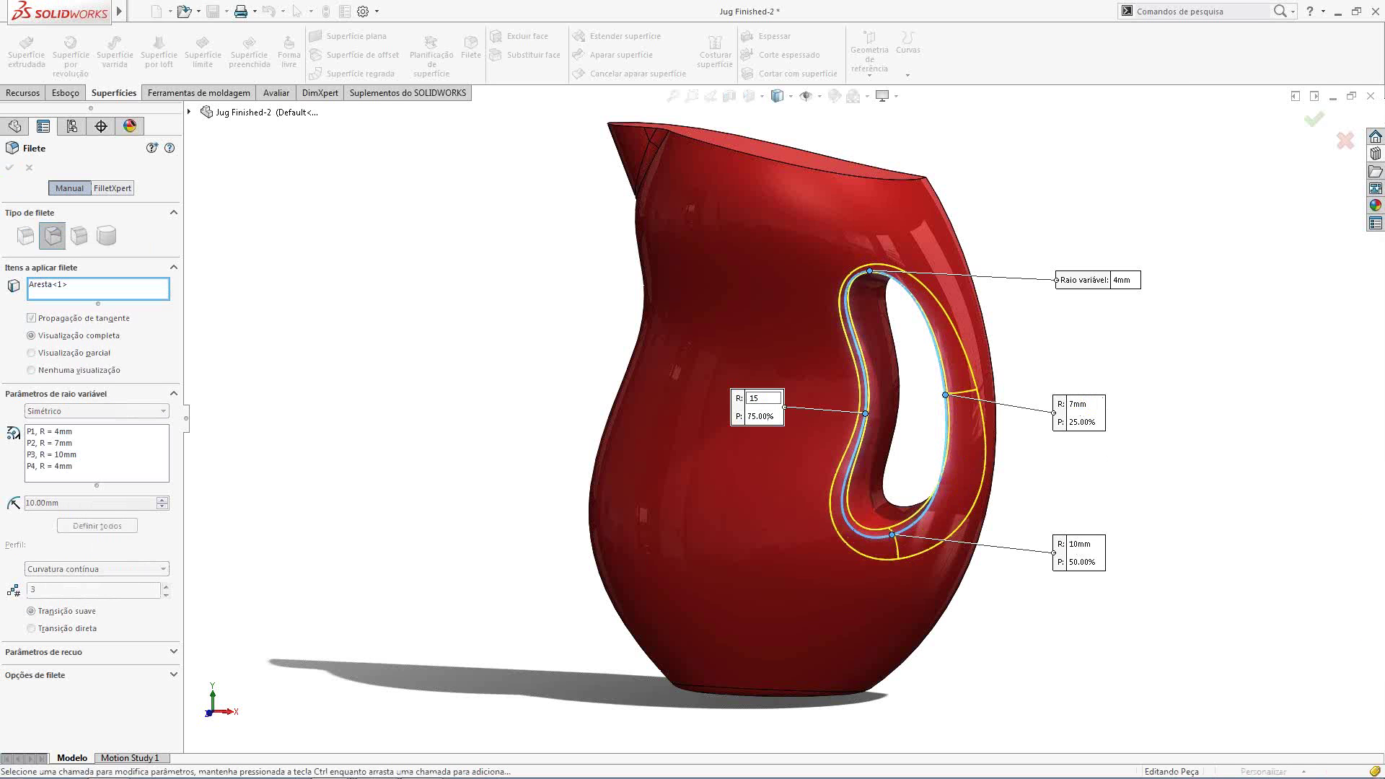
type("5")
key("Return")
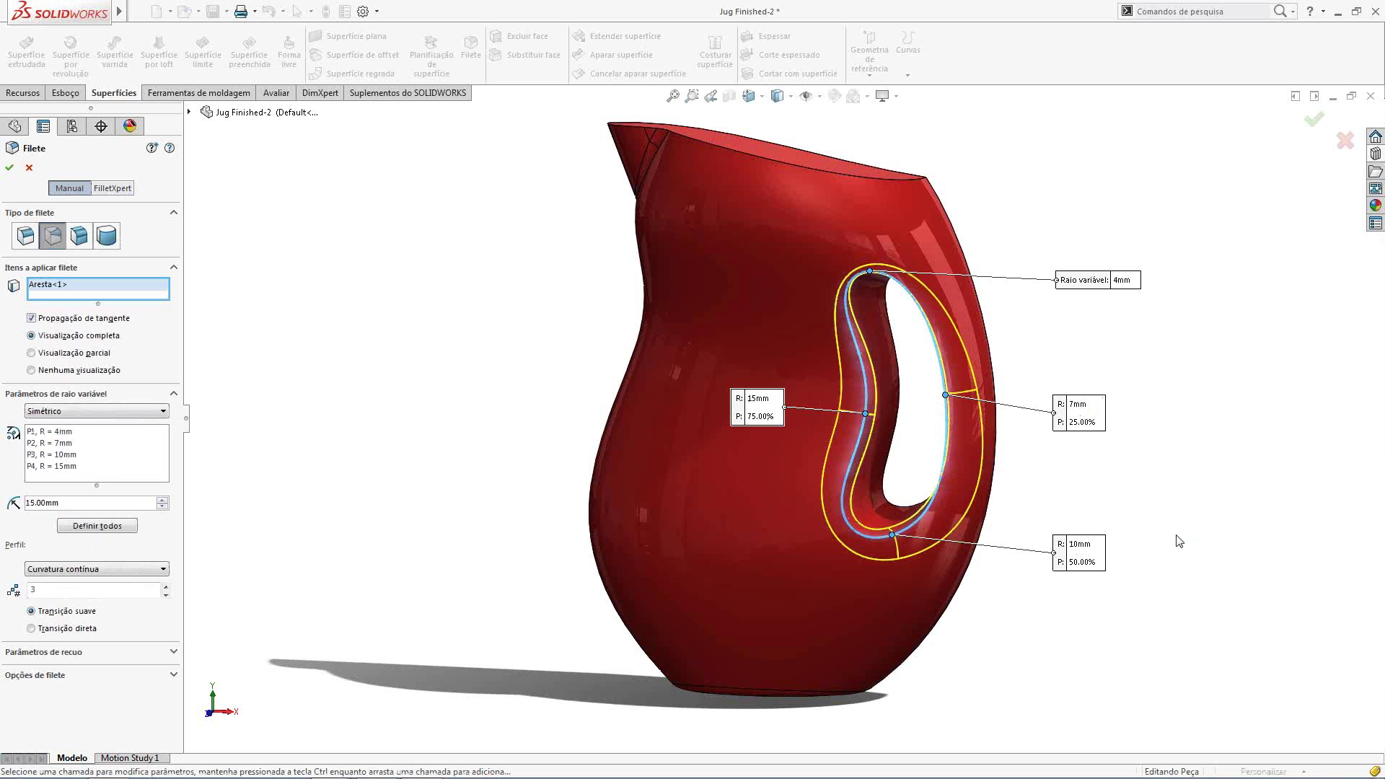
left_click(134, 570)
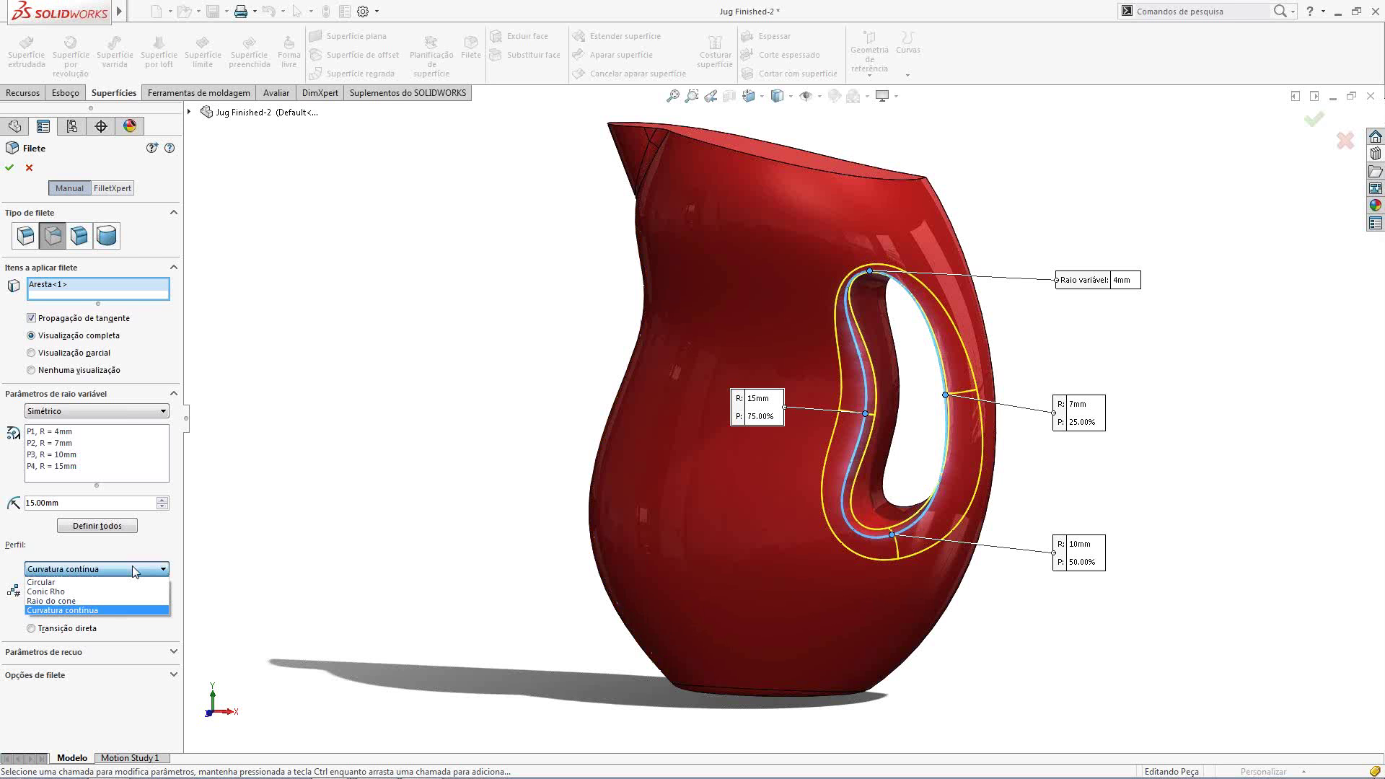
left_click(134, 572)
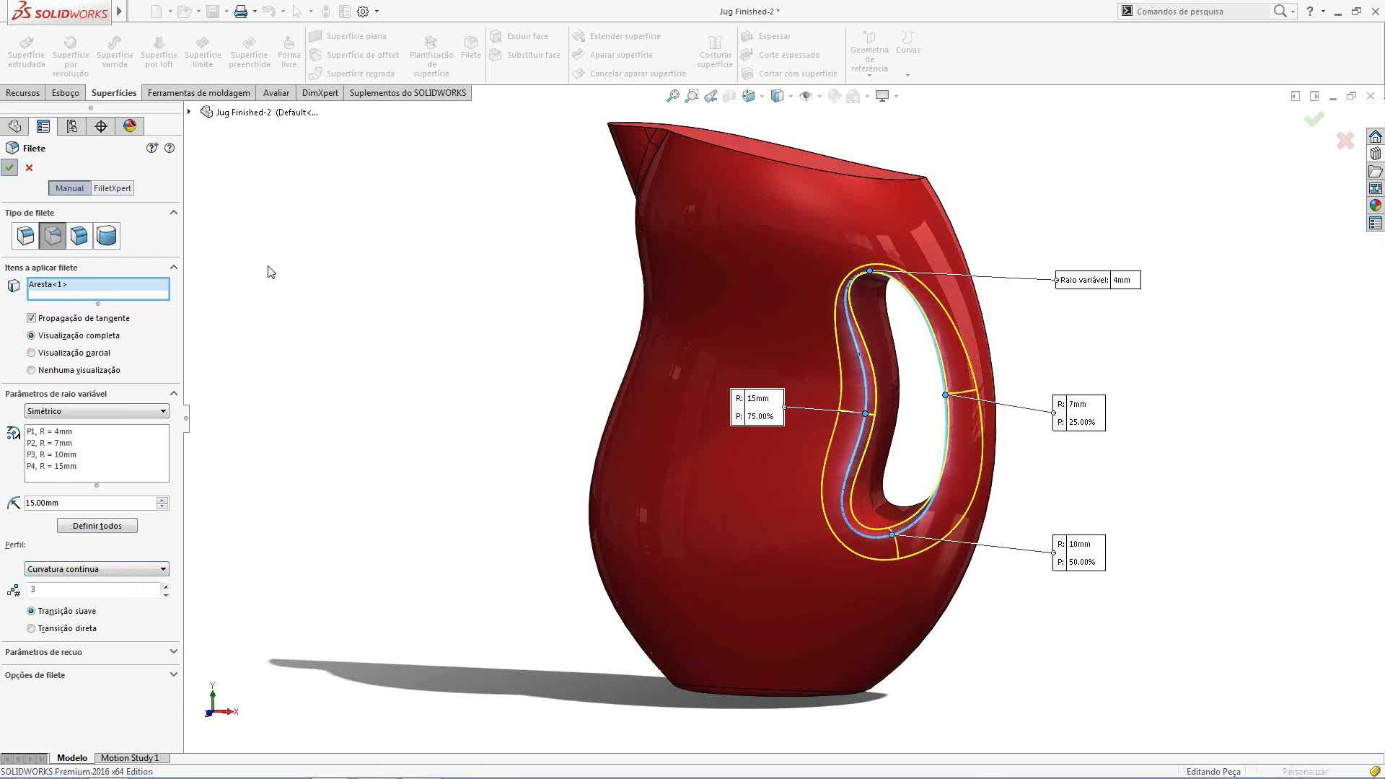
Mirror the half-jug solid body about its flat cut face, with merging of solids enabled
middle_click_drag(510, 338, 466, 352, "ctrl")
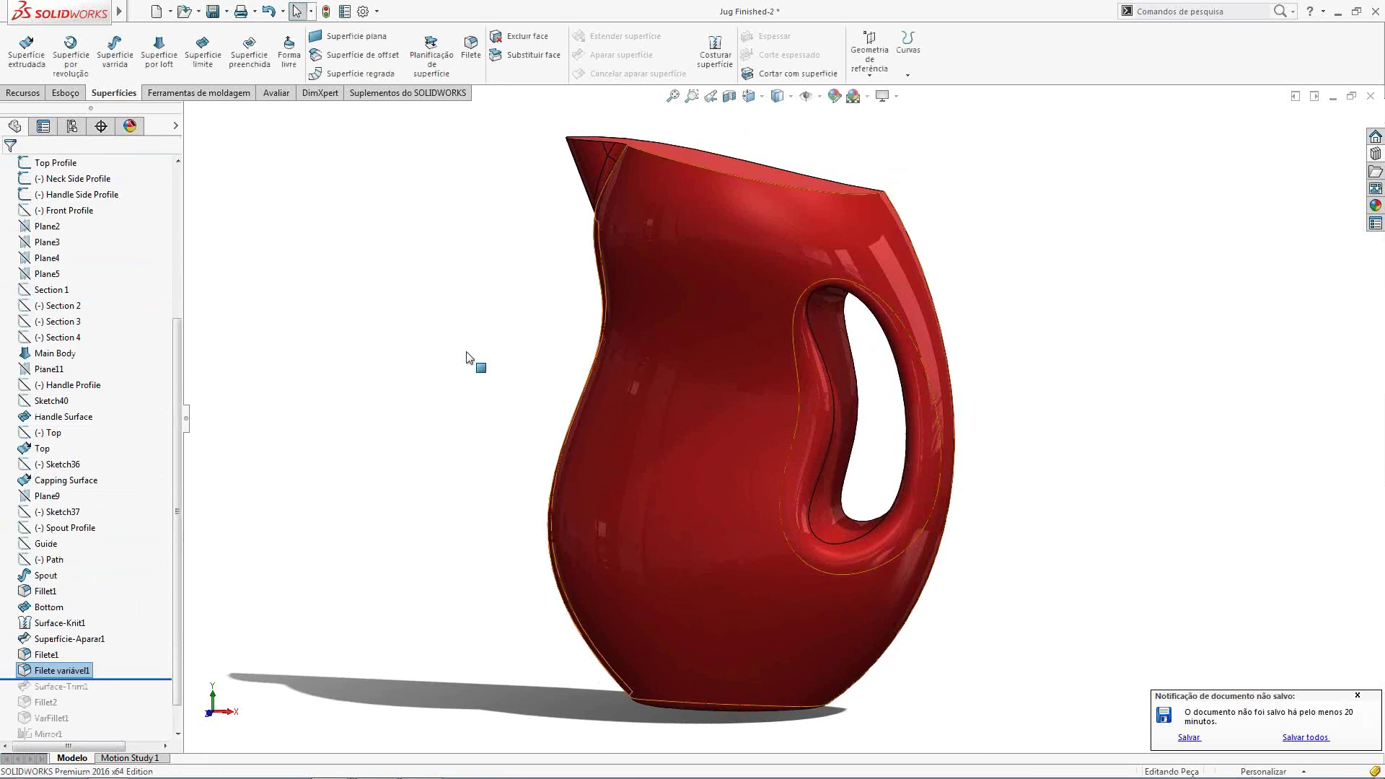
scroll(704, 434, "down", 2)
middle_click_drag(704, 435, 1020, 454)
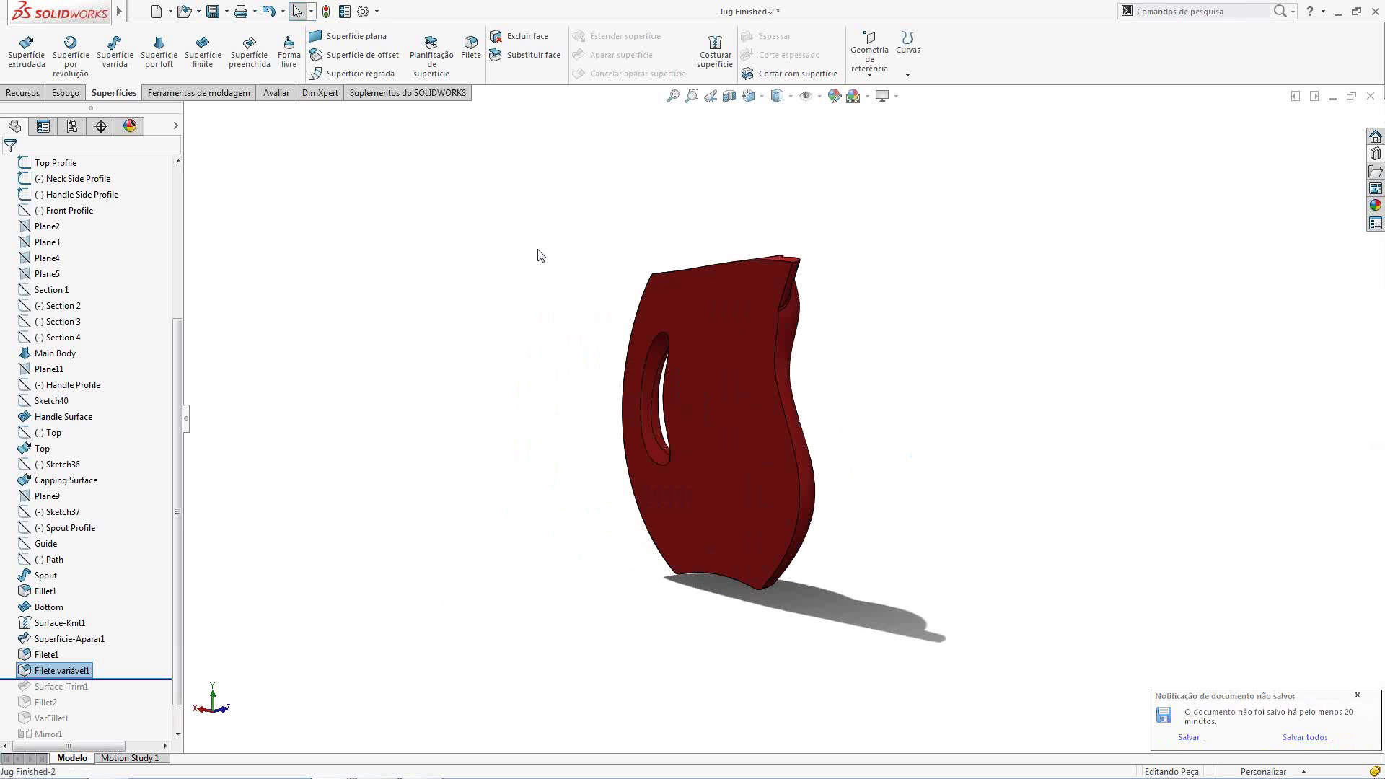
left_click(23, 92)
left_click(635, 73)
left_click(693, 294)
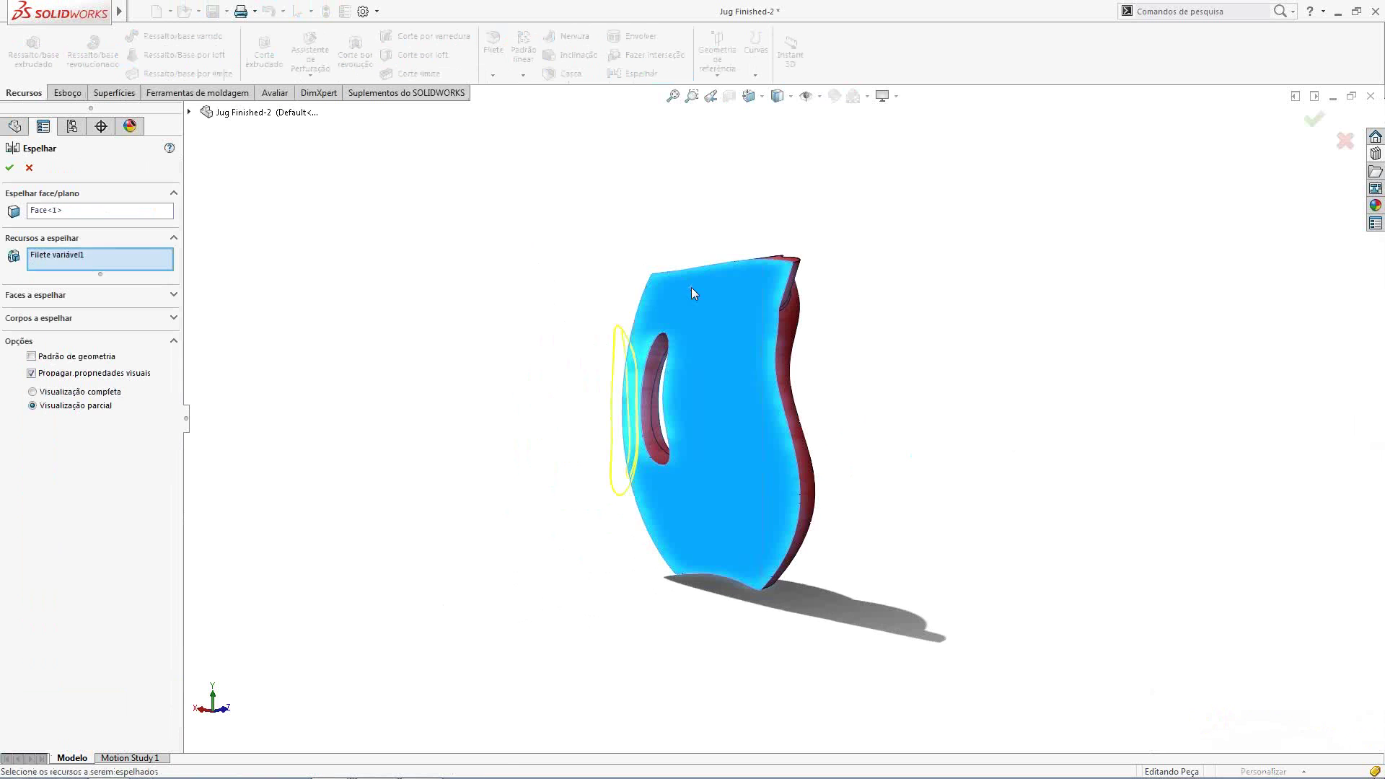
left_click(29, 318)
left_click(756, 509)
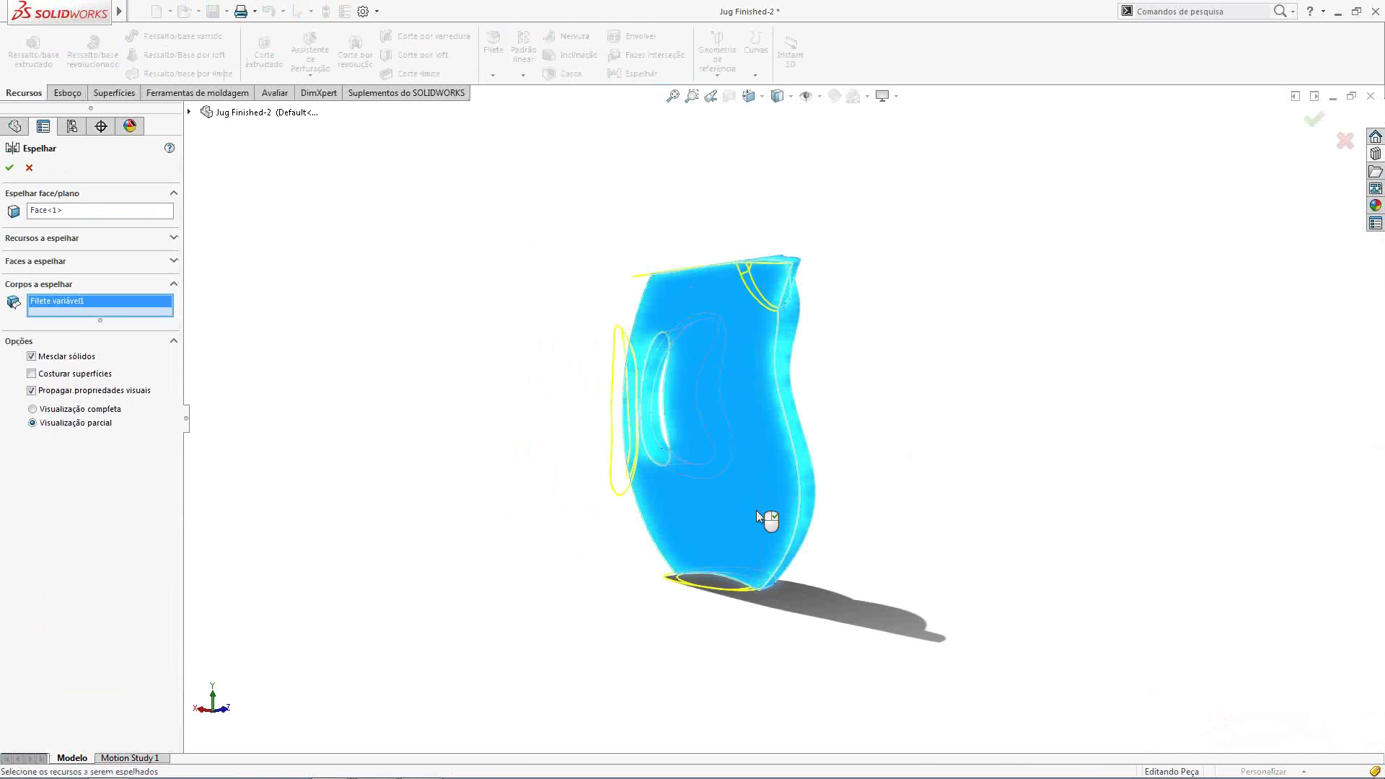
right_click(756, 510)
Shell the full jug with a 1.5 mm wall thickness, removing its top face
middle_click_drag(900, 470, 530, 484)
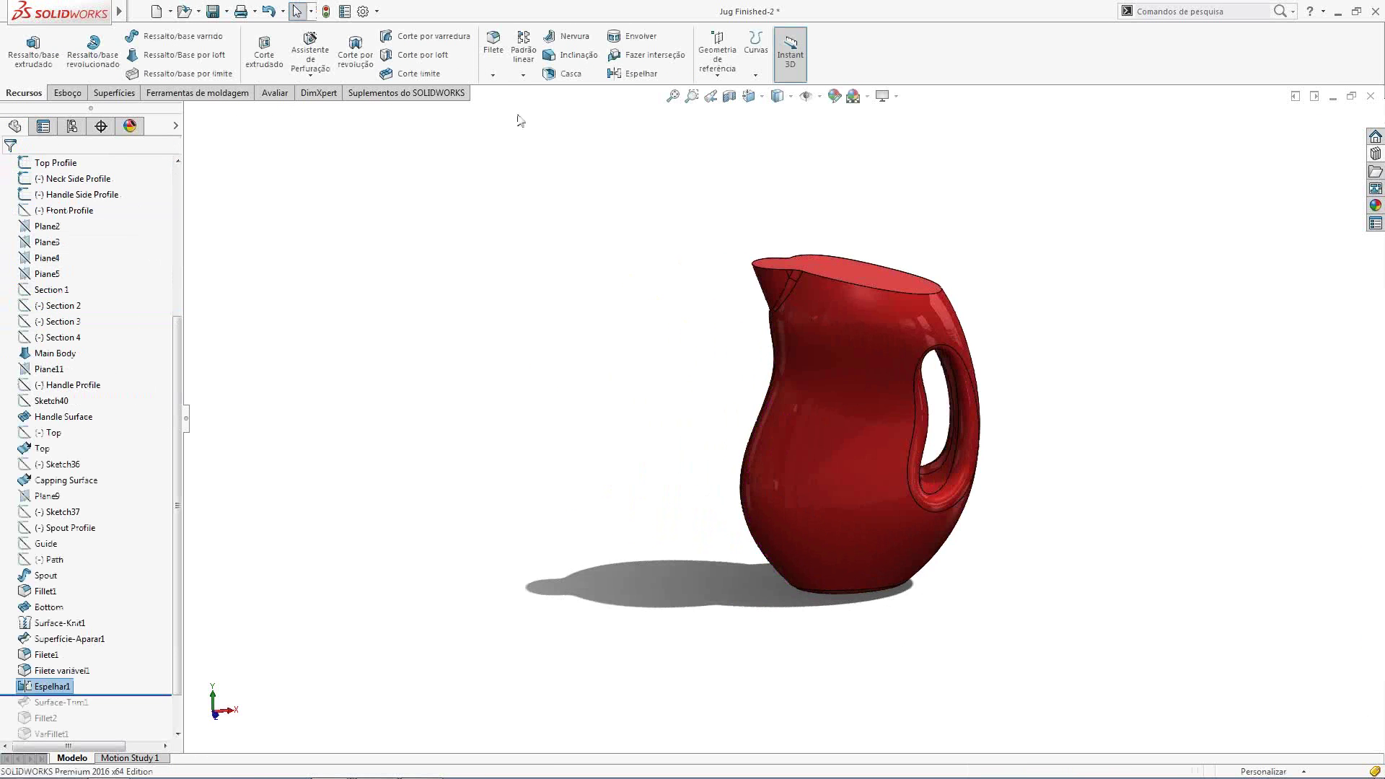
left_click(550, 73)
type("1")
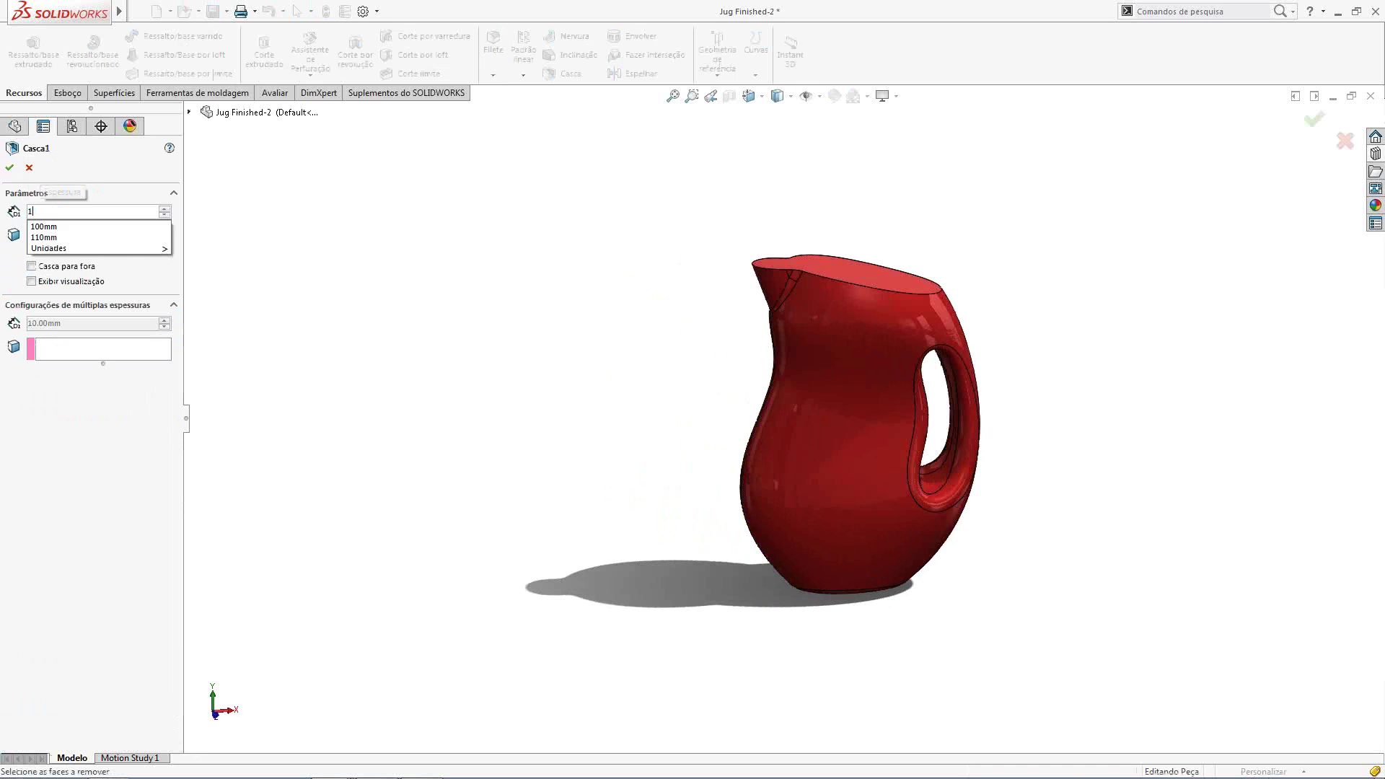
type(".5")
key("Return")
middle_click_drag(514, 211, 750, 337)
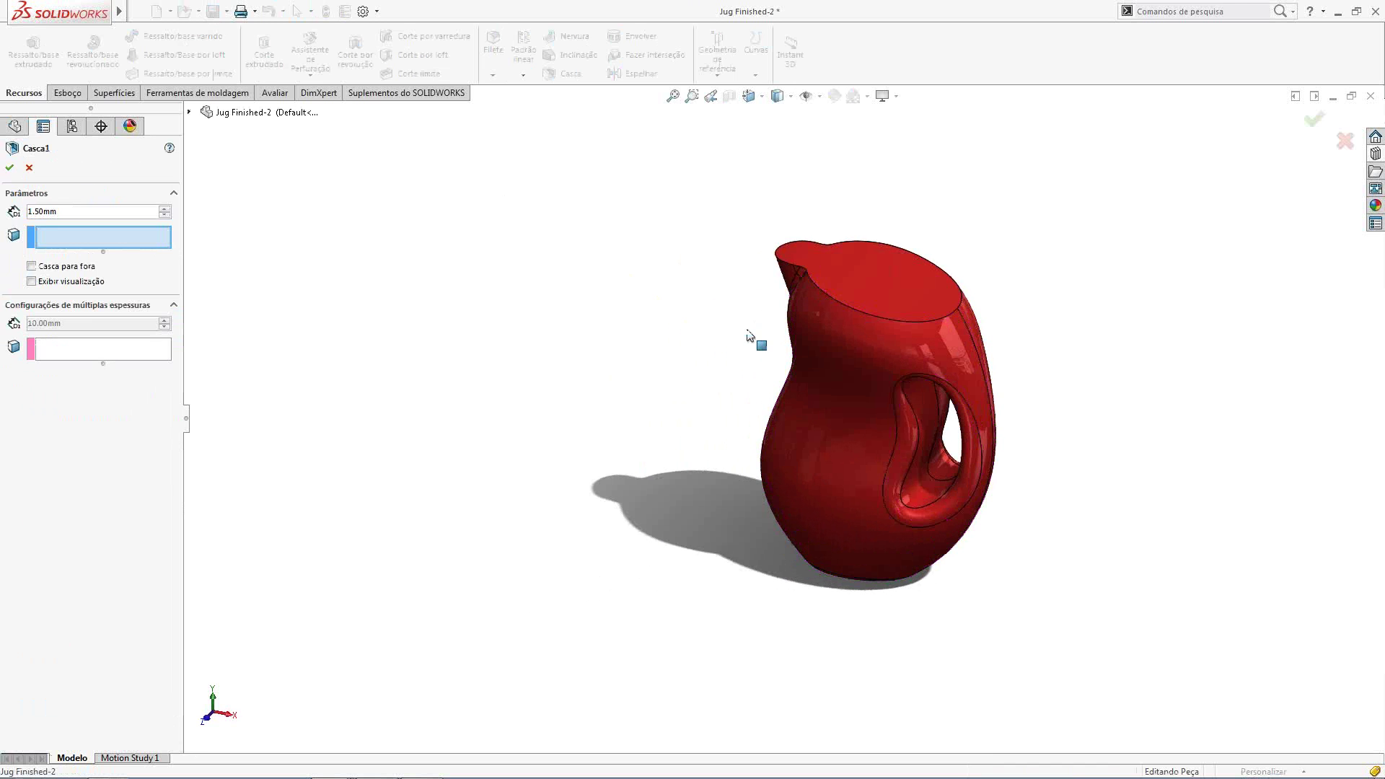
left_click(891, 279)
key("Return")
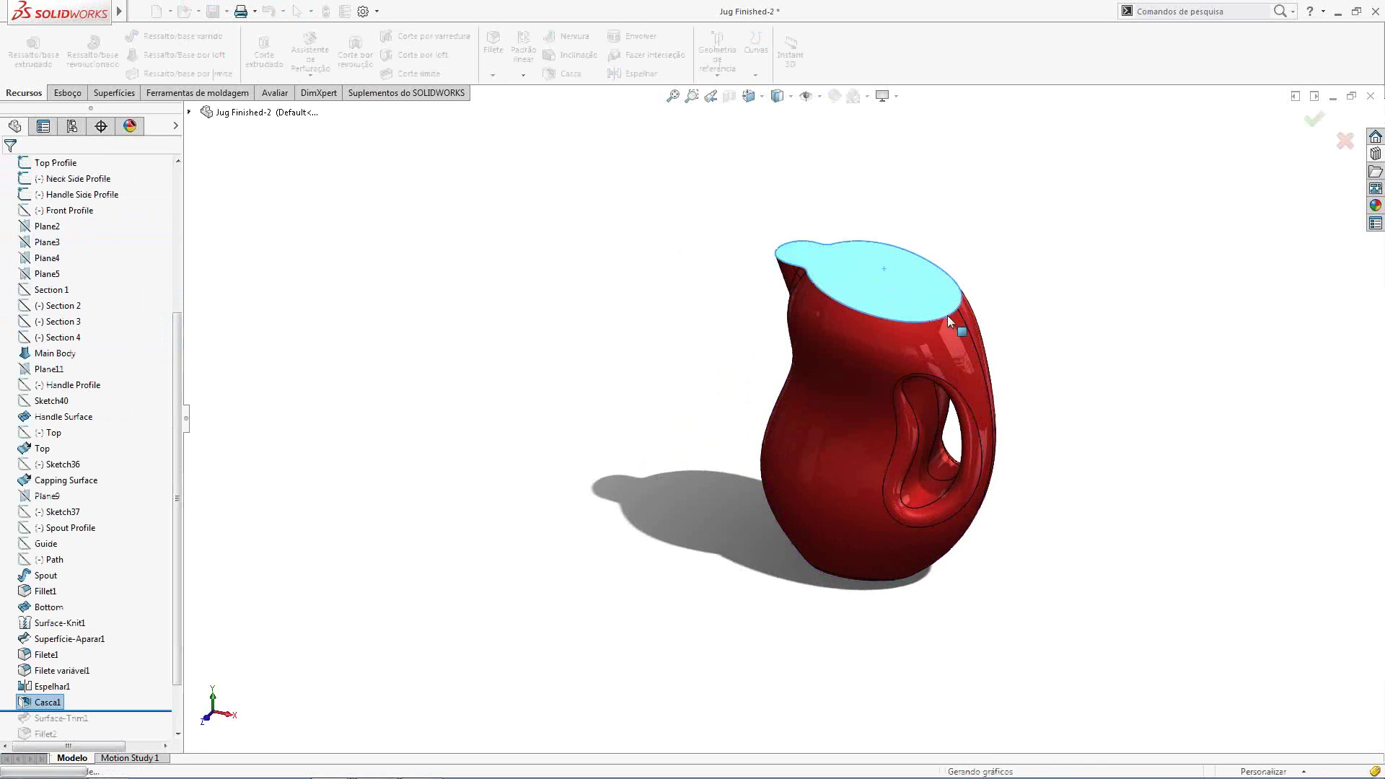
Intersect the Fill Level plane with the shelled jug body, creating the internal region as a separate solid without merging the result
middle_click_drag(948, 317, 808, 345)
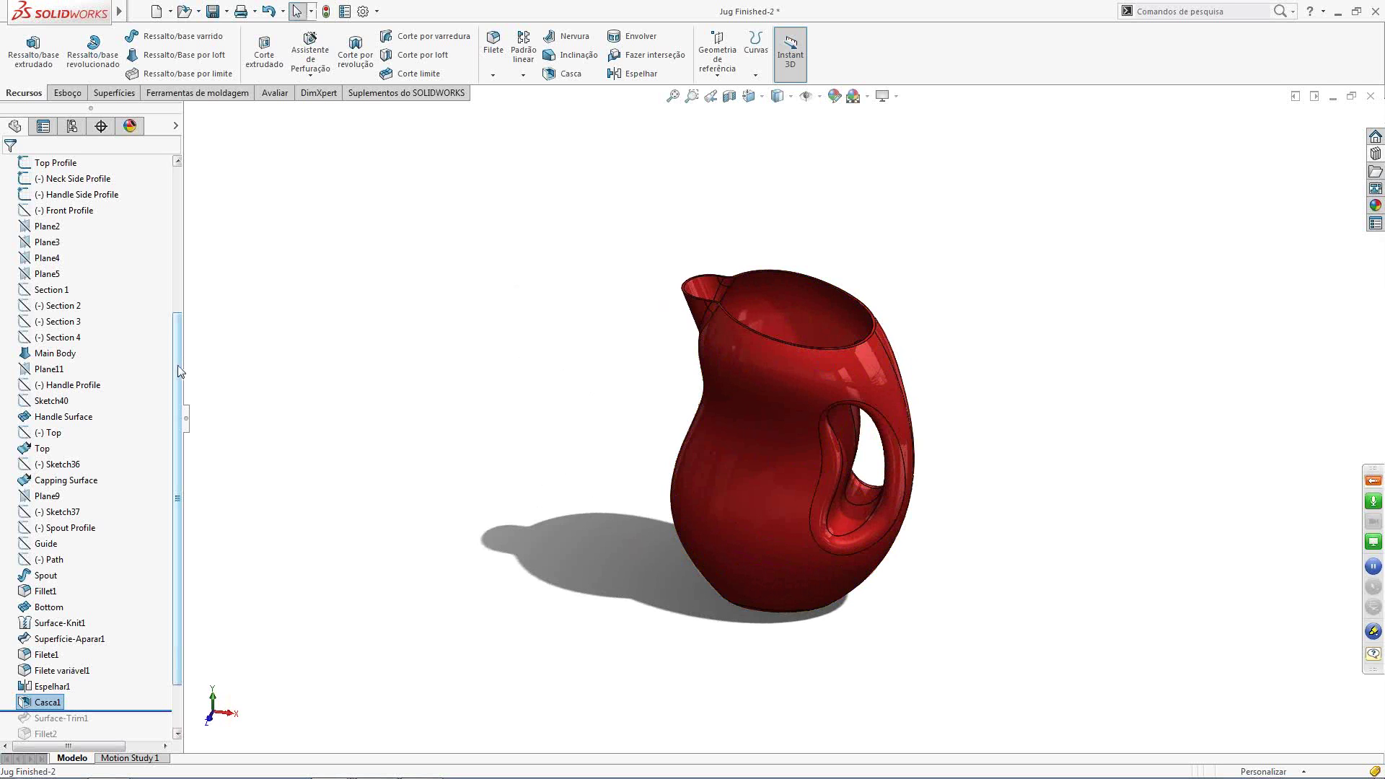
left_click_drag(177, 368, 191, 207)
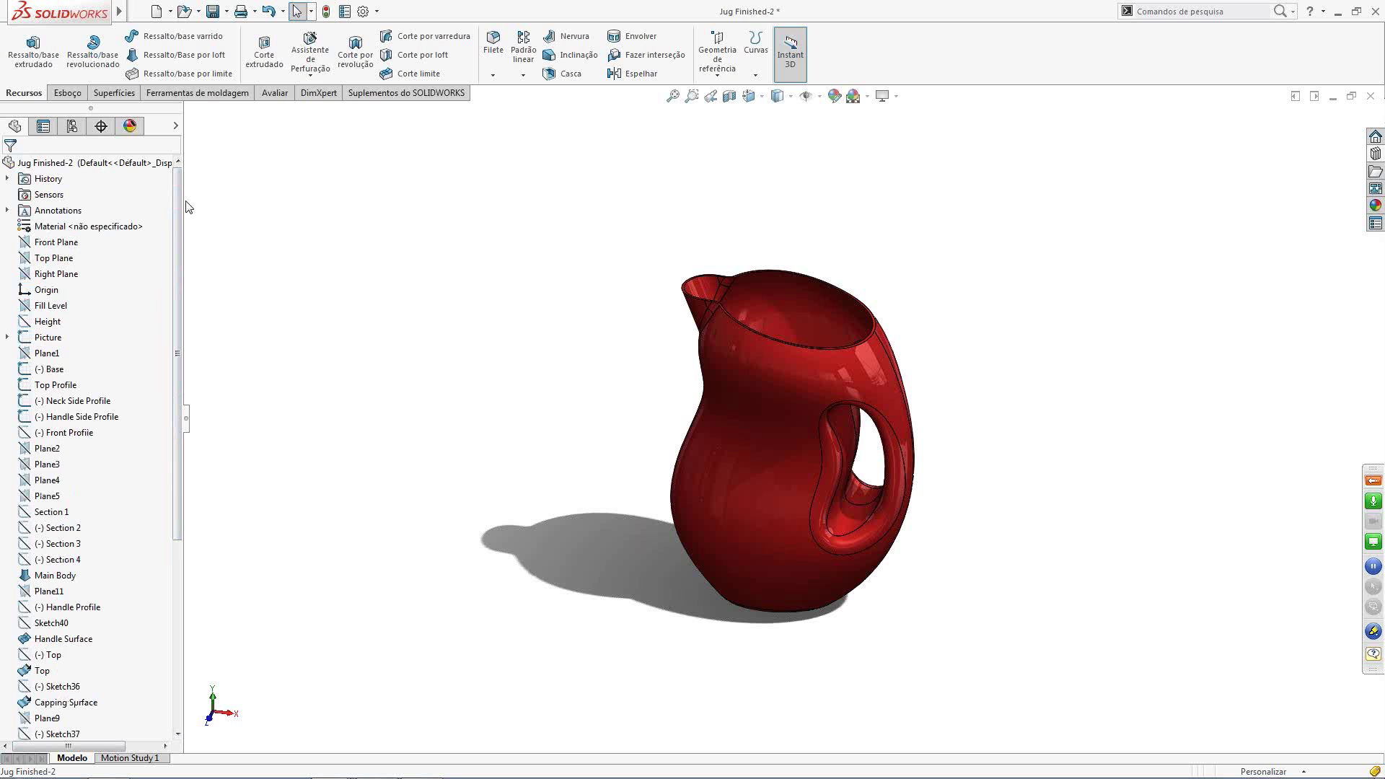
double_click(62, 306)
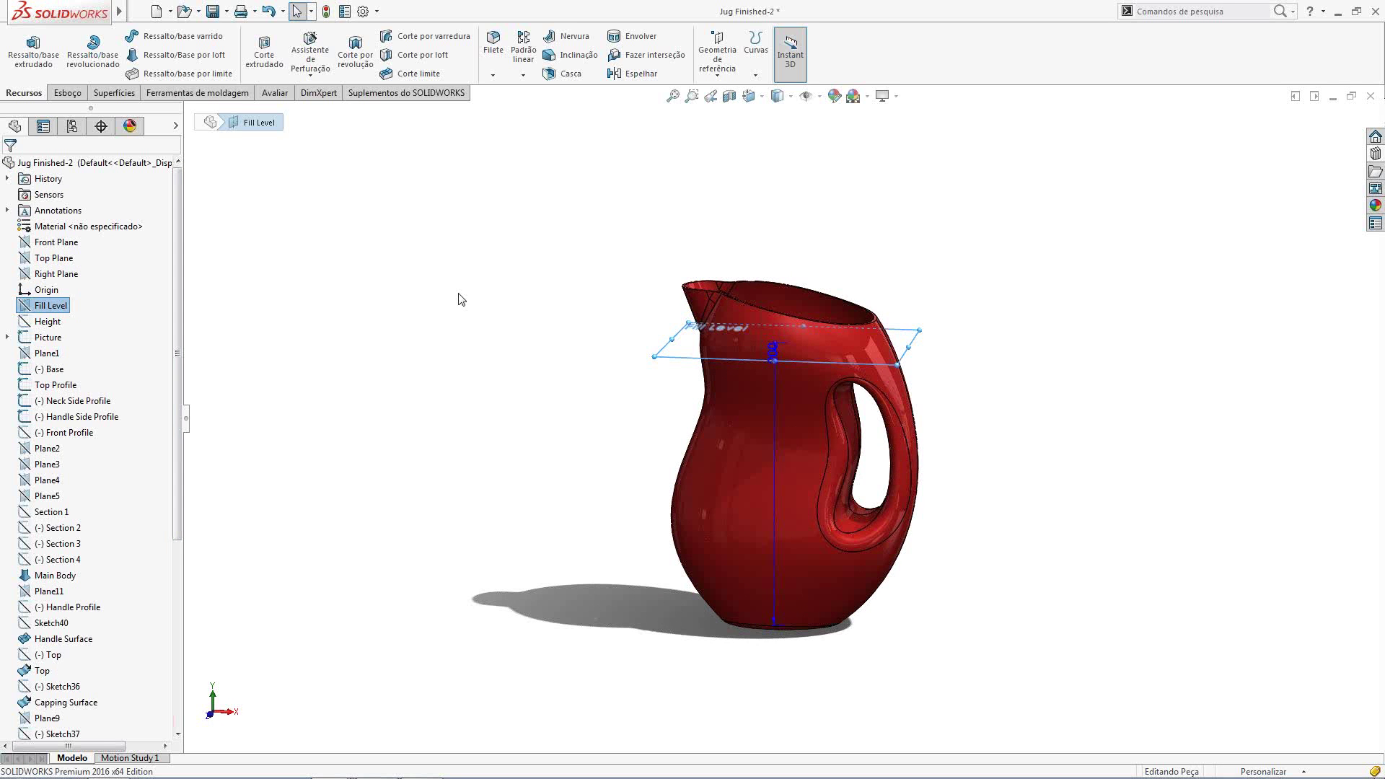
left_click(663, 57)
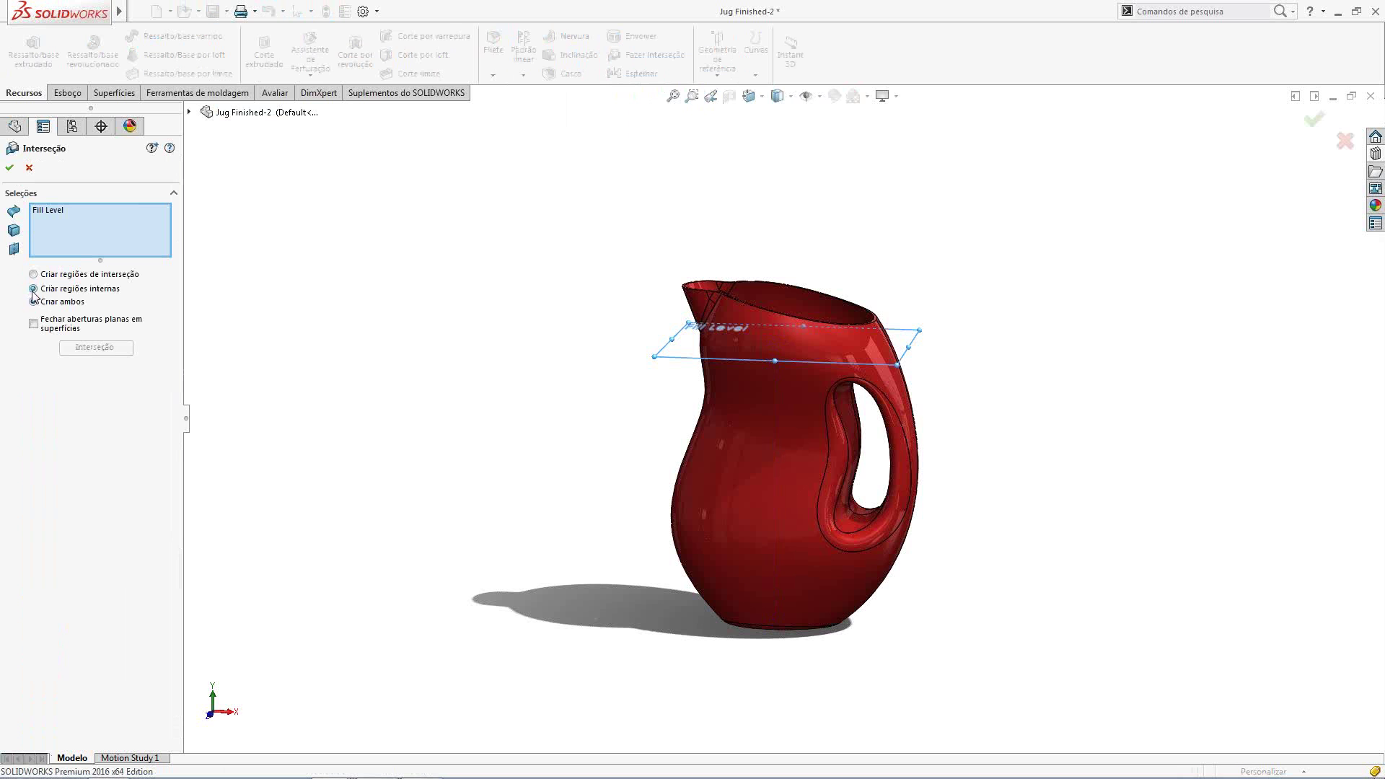
left_click(759, 490)
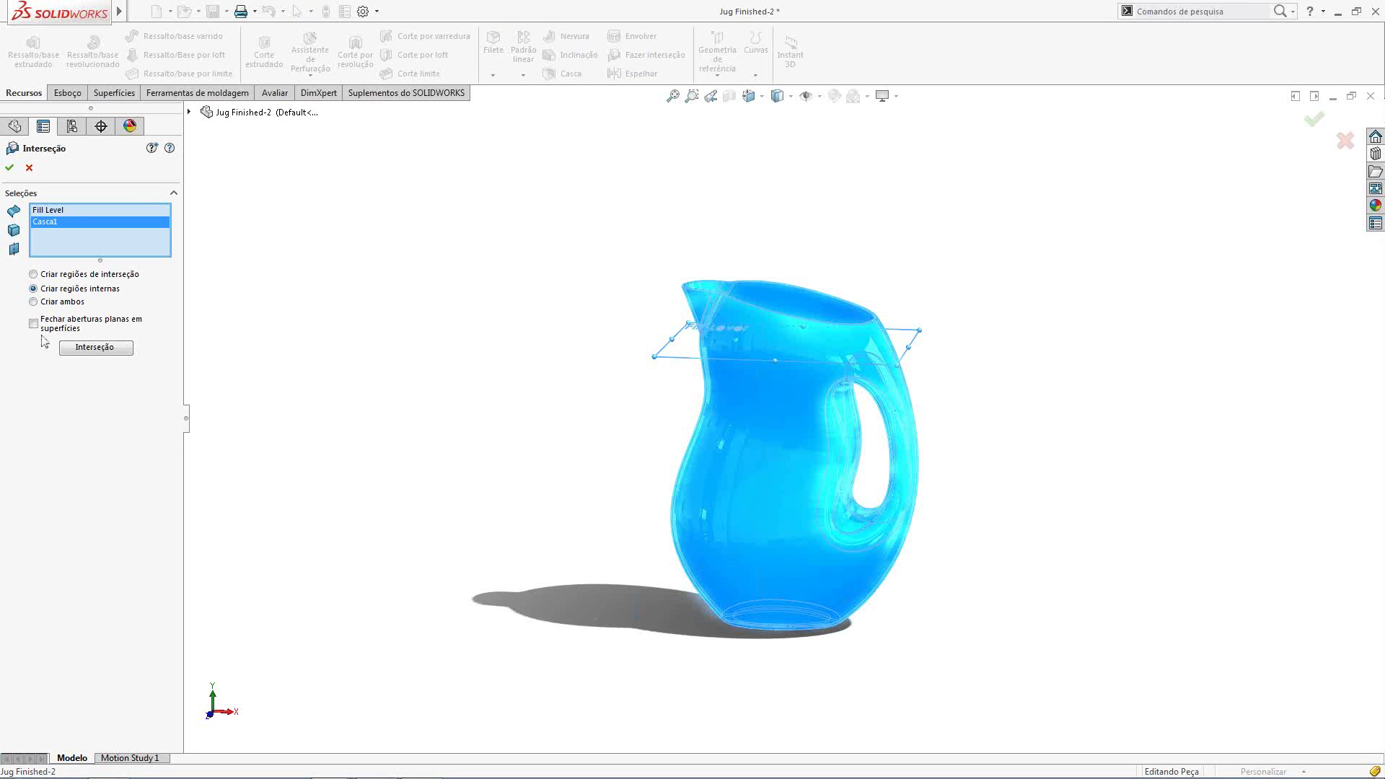
left_click(91, 349)
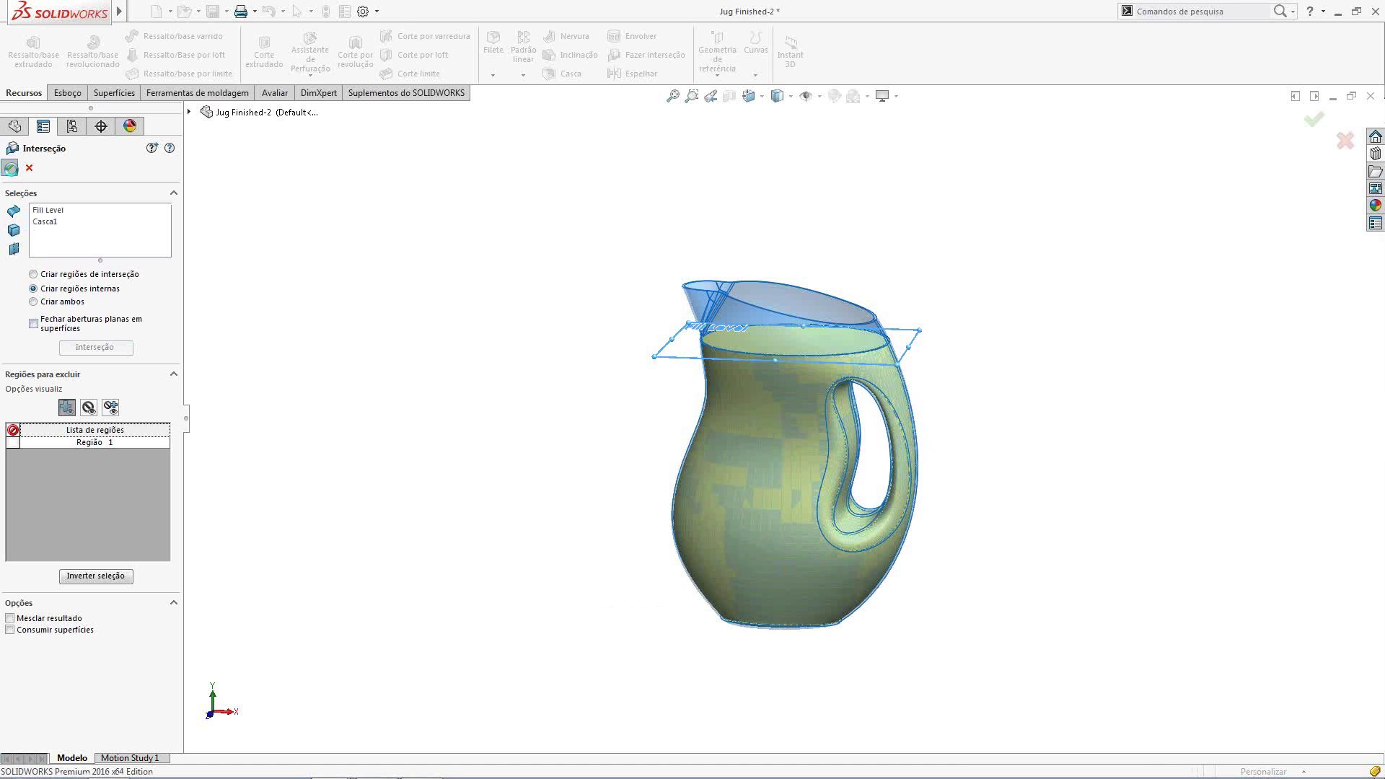
left_click(11, 168)
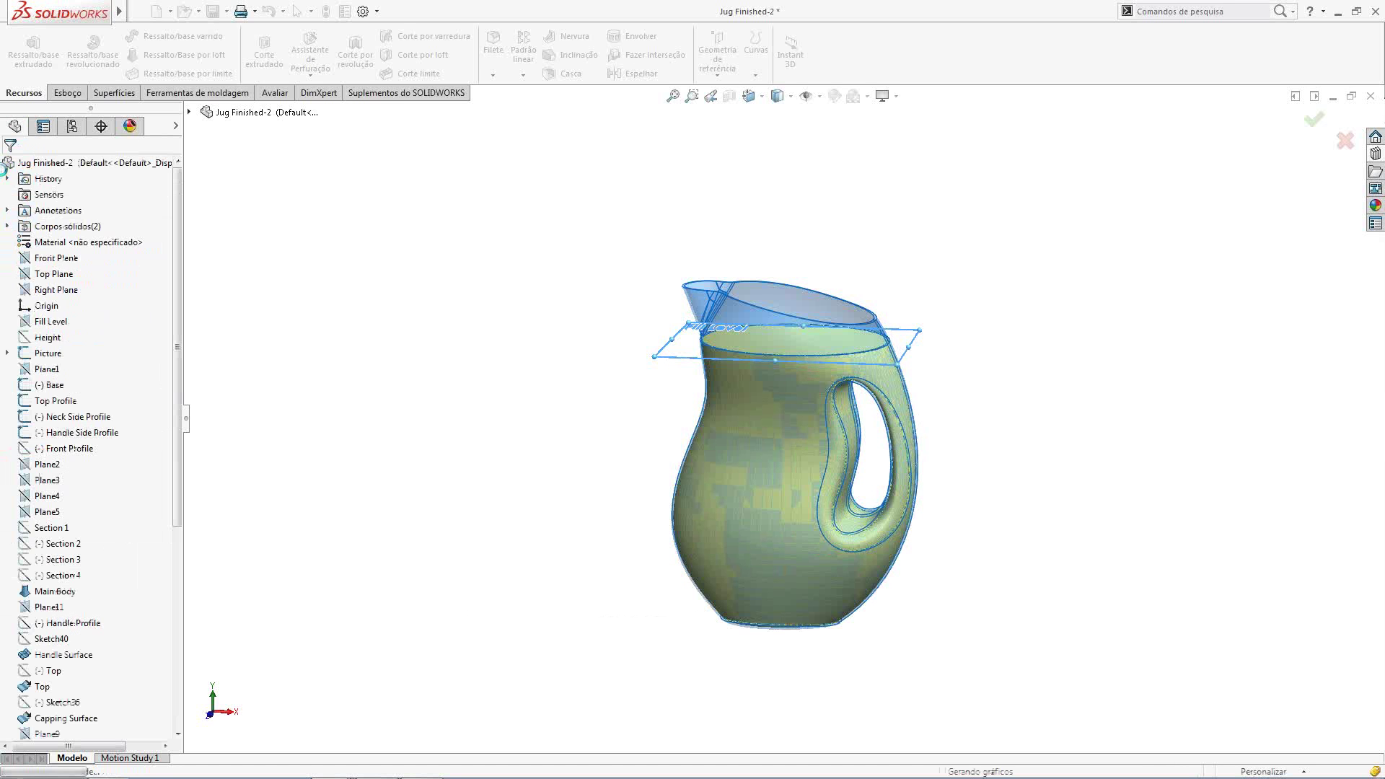
Highlight the first body from the intersection among the solid bodies and isolate it
left_click(7, 225)
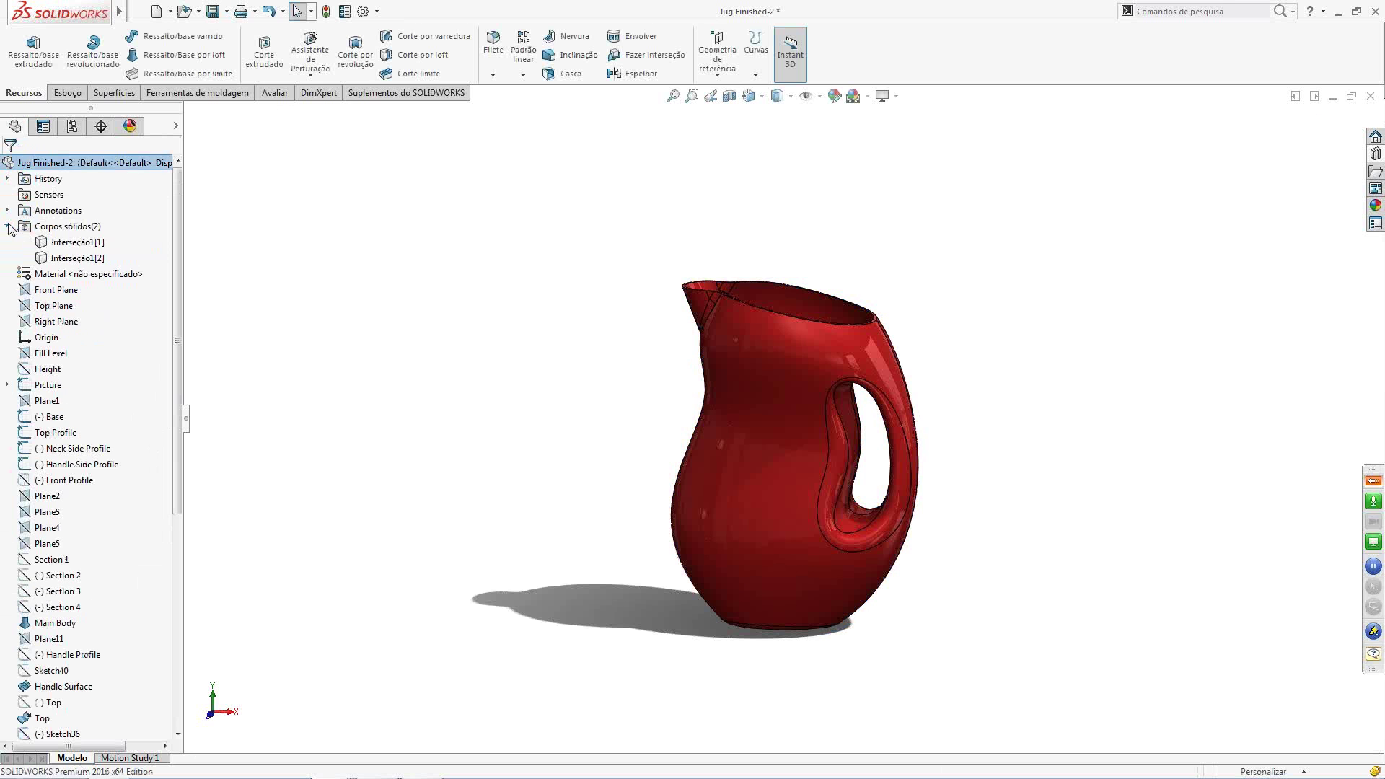
left_click(77, 242)
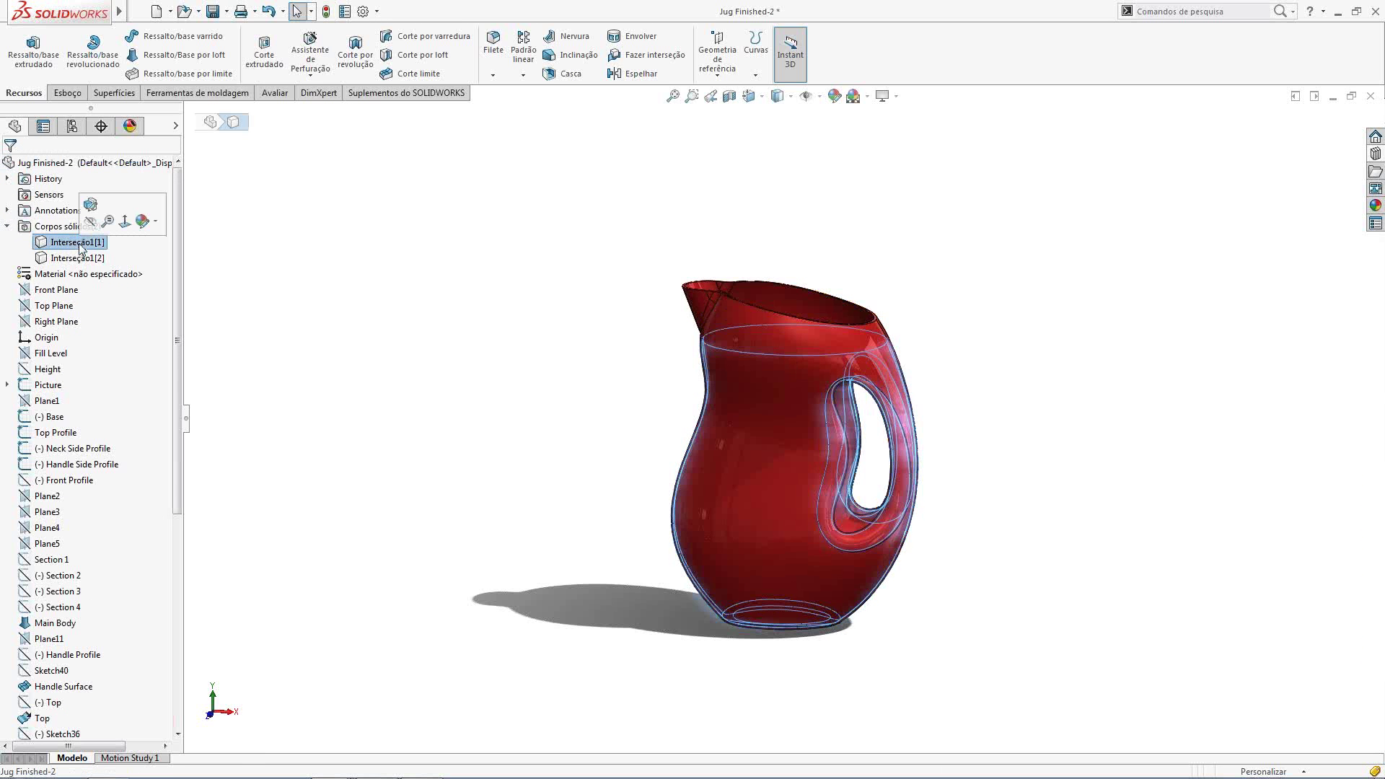
left_click(78, 259)
right_click(77, 258)
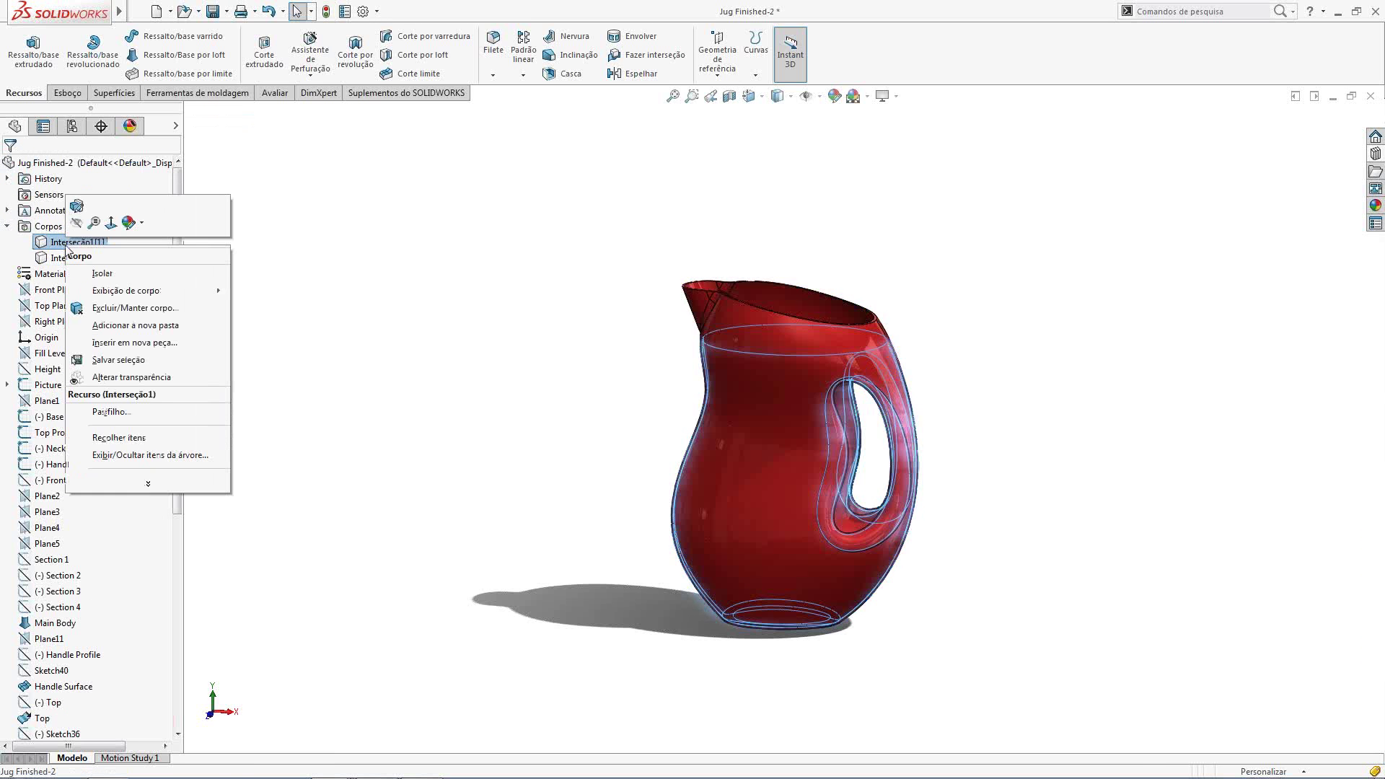
left_click(81, 274)
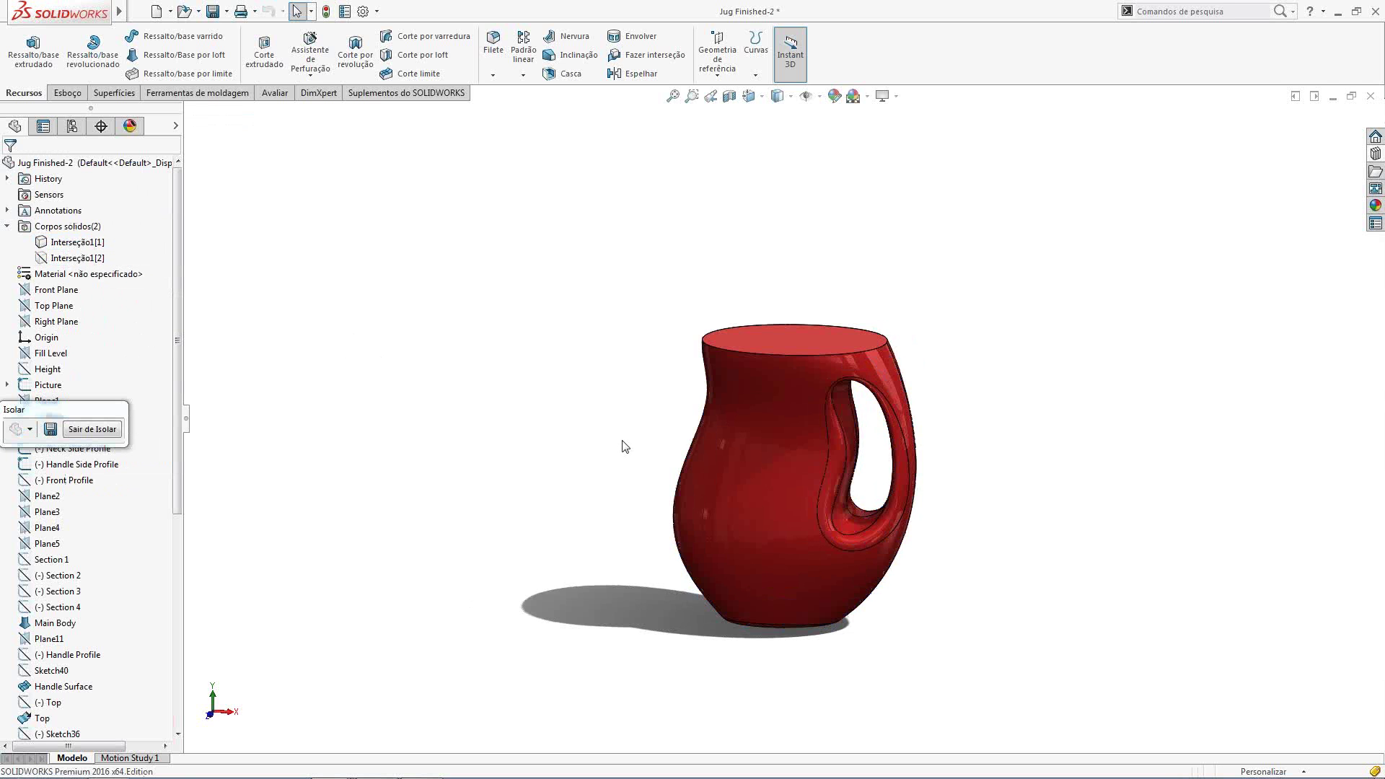
scroll(894, 517, "down", 3)
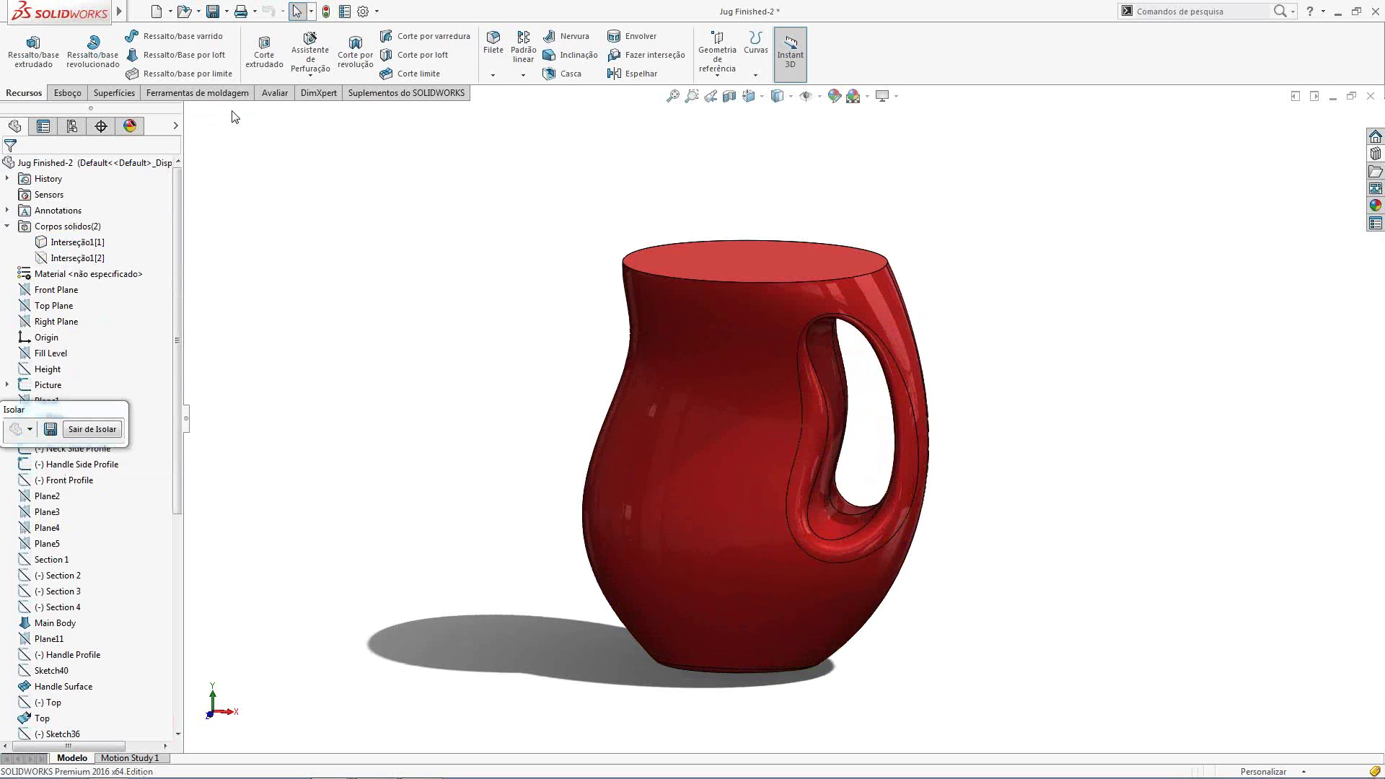
Evaluate the mass properties of the isolated internal body, examine its volume, and exit isolation to show the whole jug
left_click(281, 97)
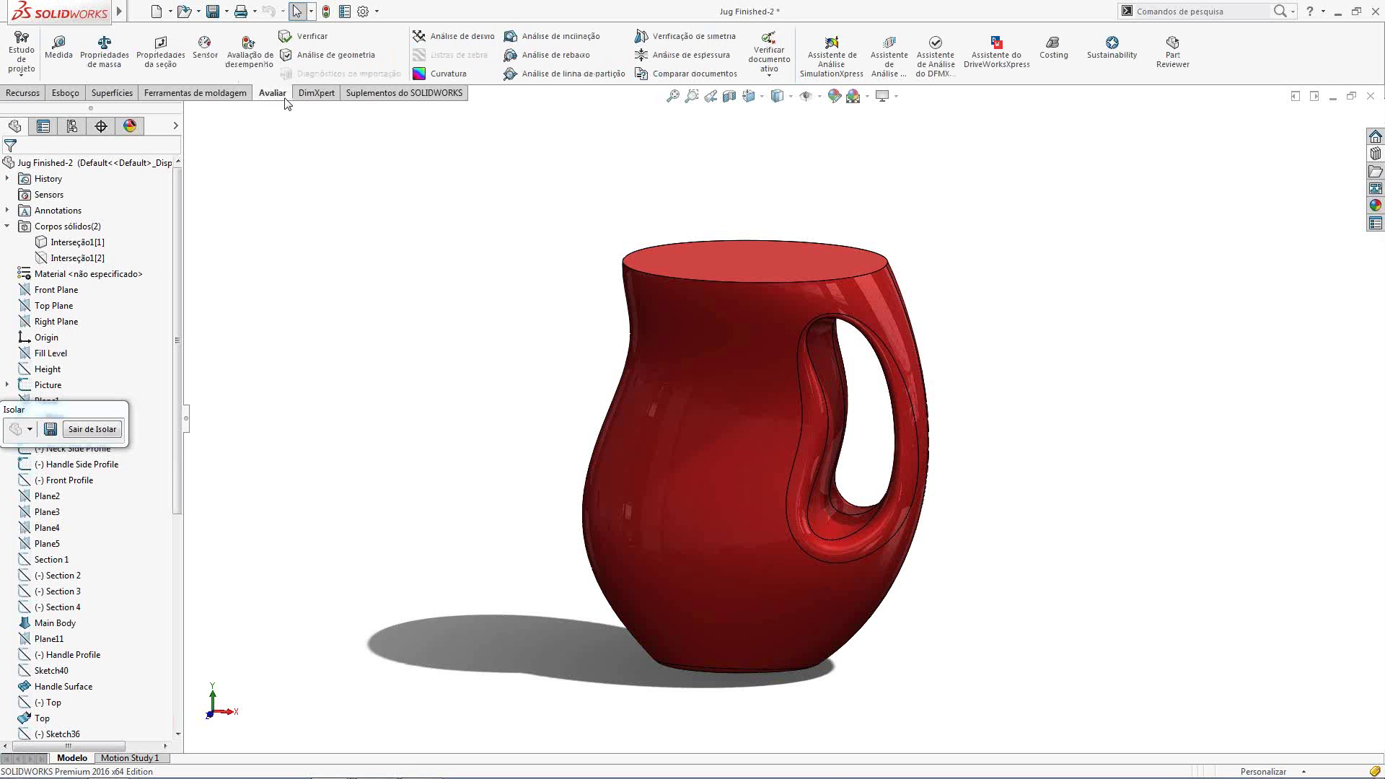
left_click(105, 50)
left_click(686, 386)
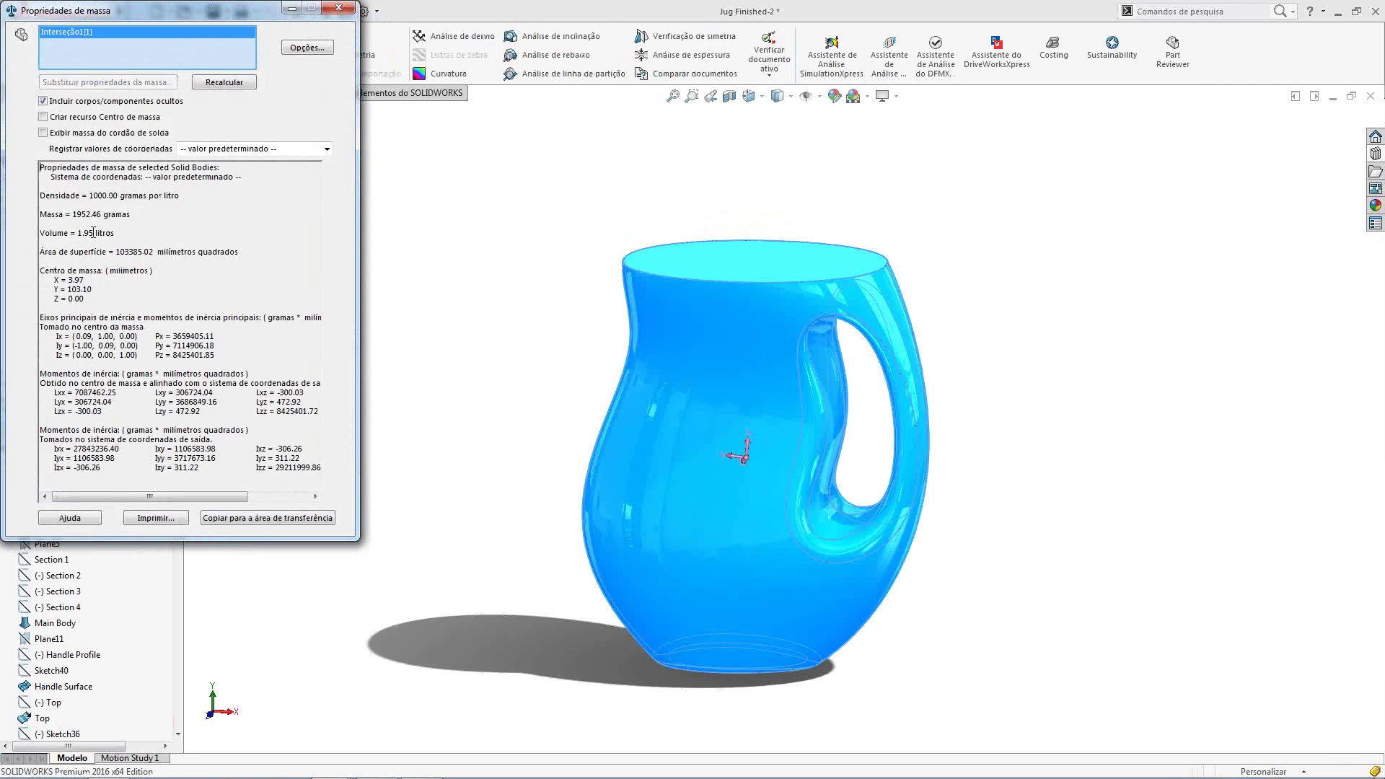
left_click_drag(115, 233, 37, 233)
left_click(338, 8)
left_click(89, 431)
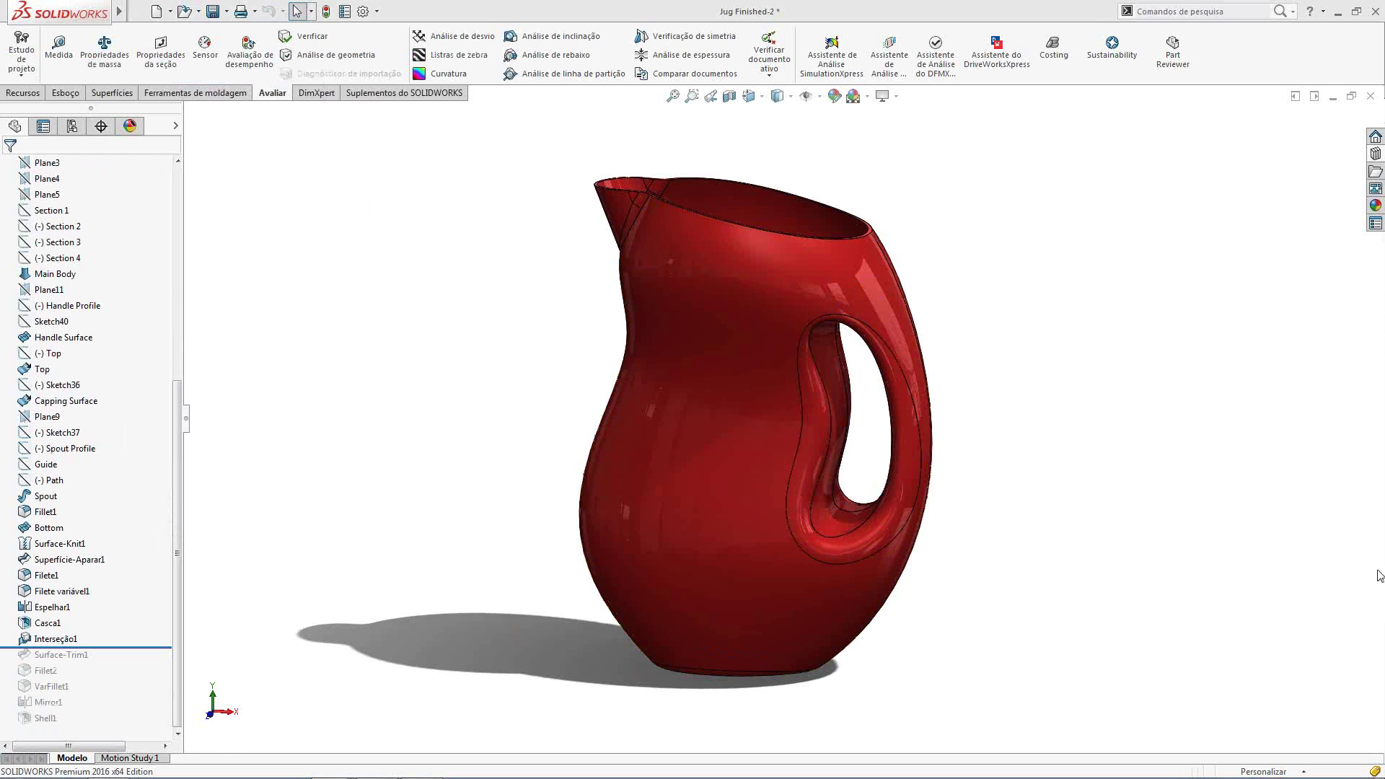
key("alt+Tab")
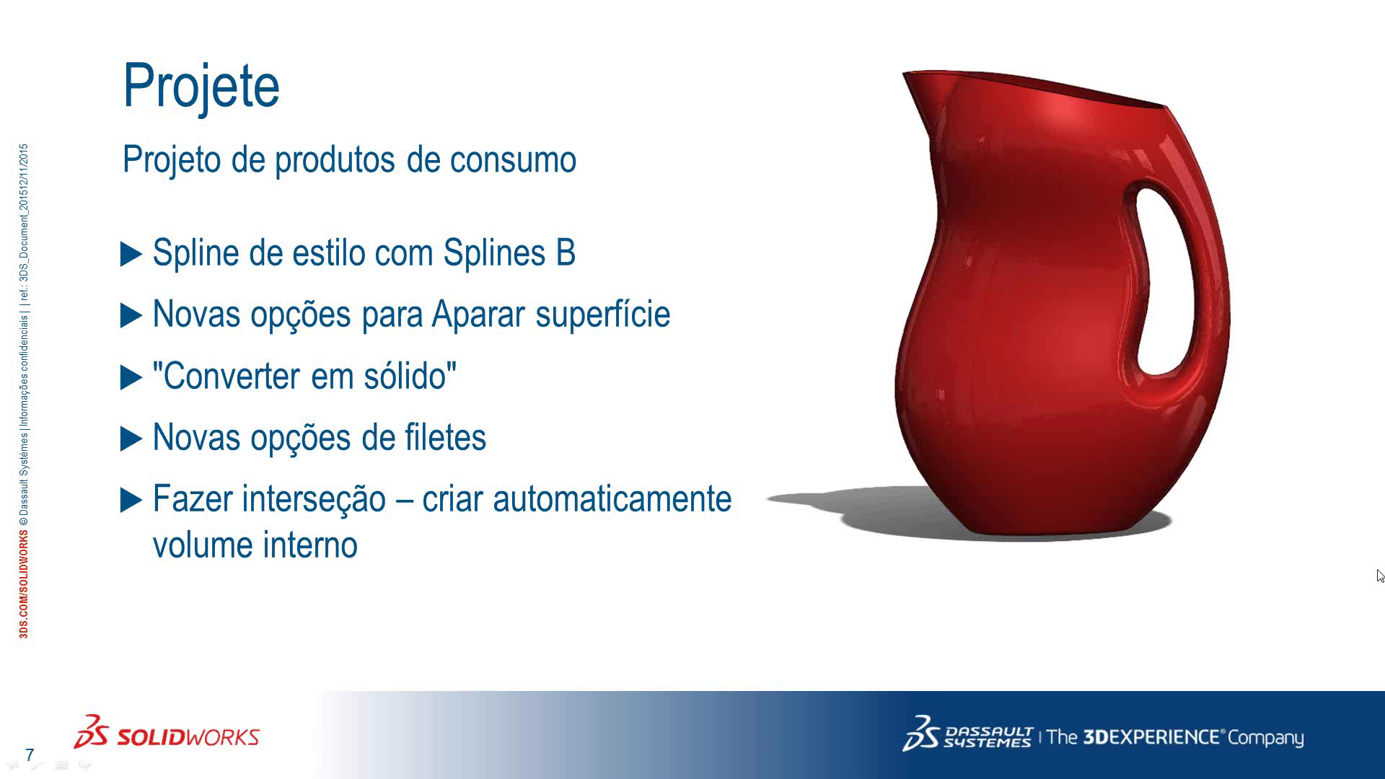
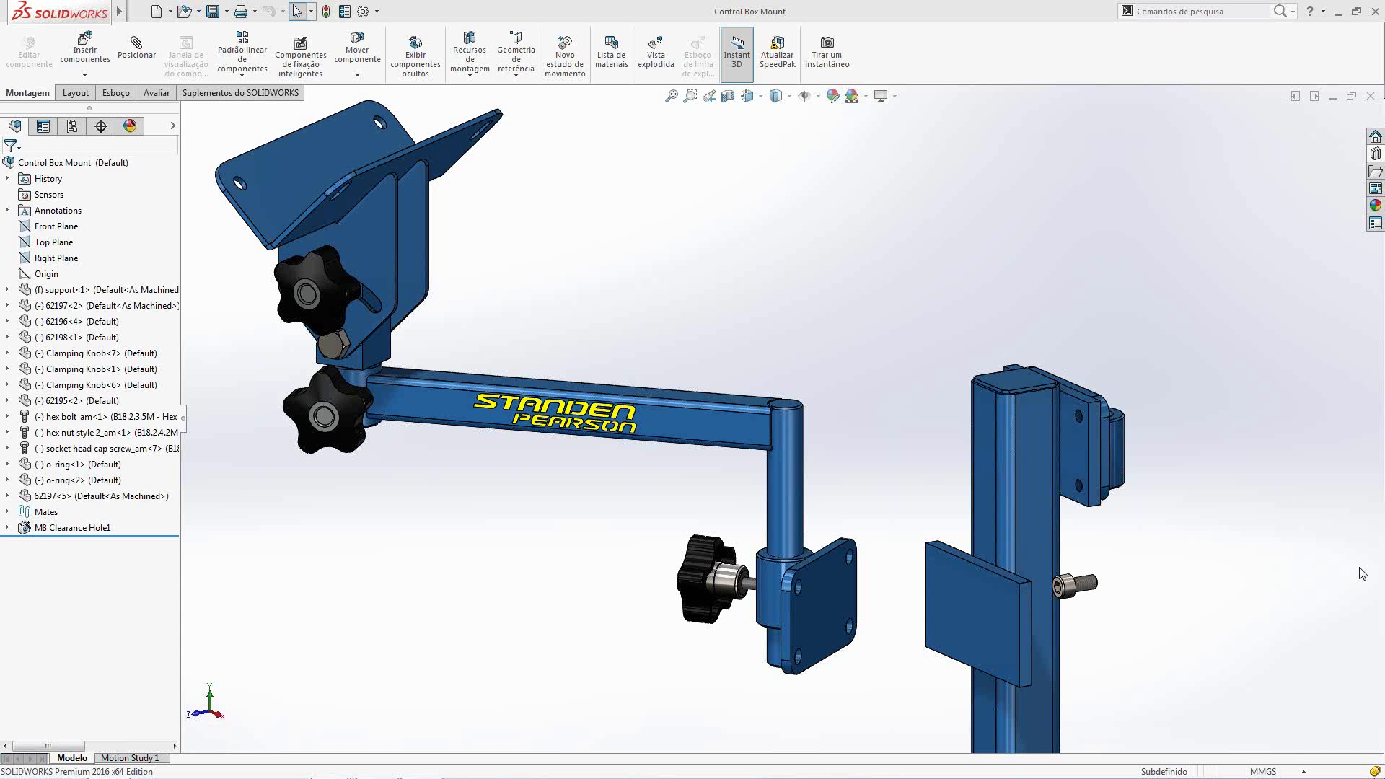
Add a Profile Center mate between the arm bracket's mounting face and the support's square plate, rotating the alignment until the arm's post is vertical
left_click(824, 625)
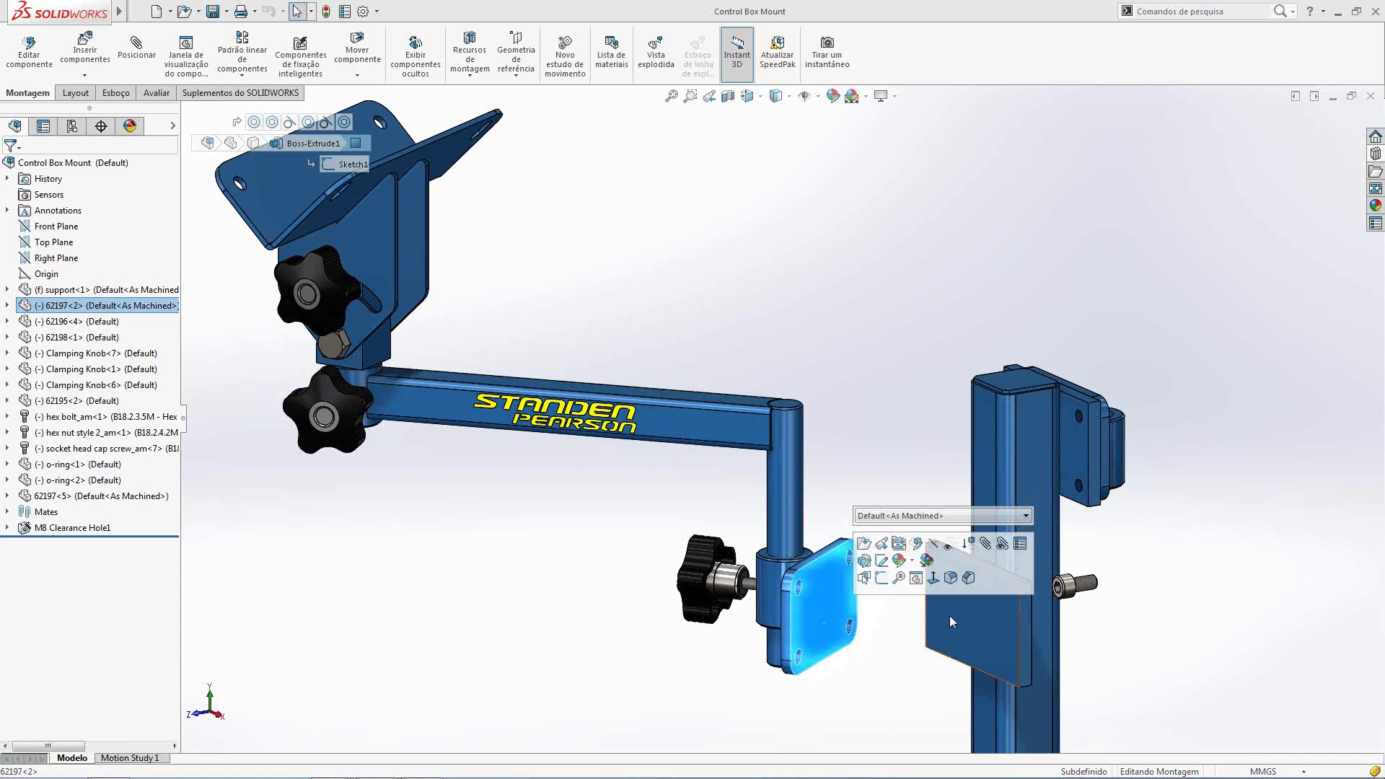
left_click(950, 619)
left_click(829, 606)
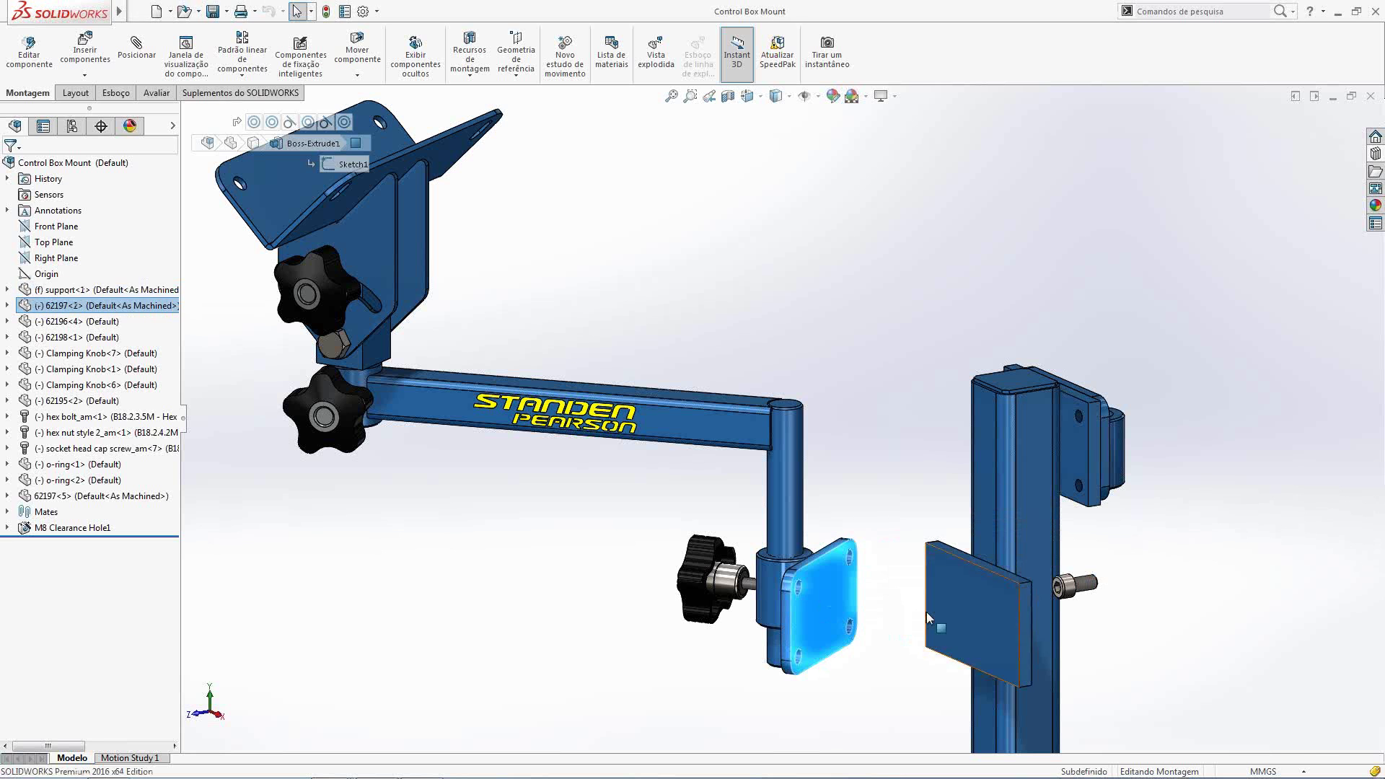
left_click(926, 612, "ctrl")
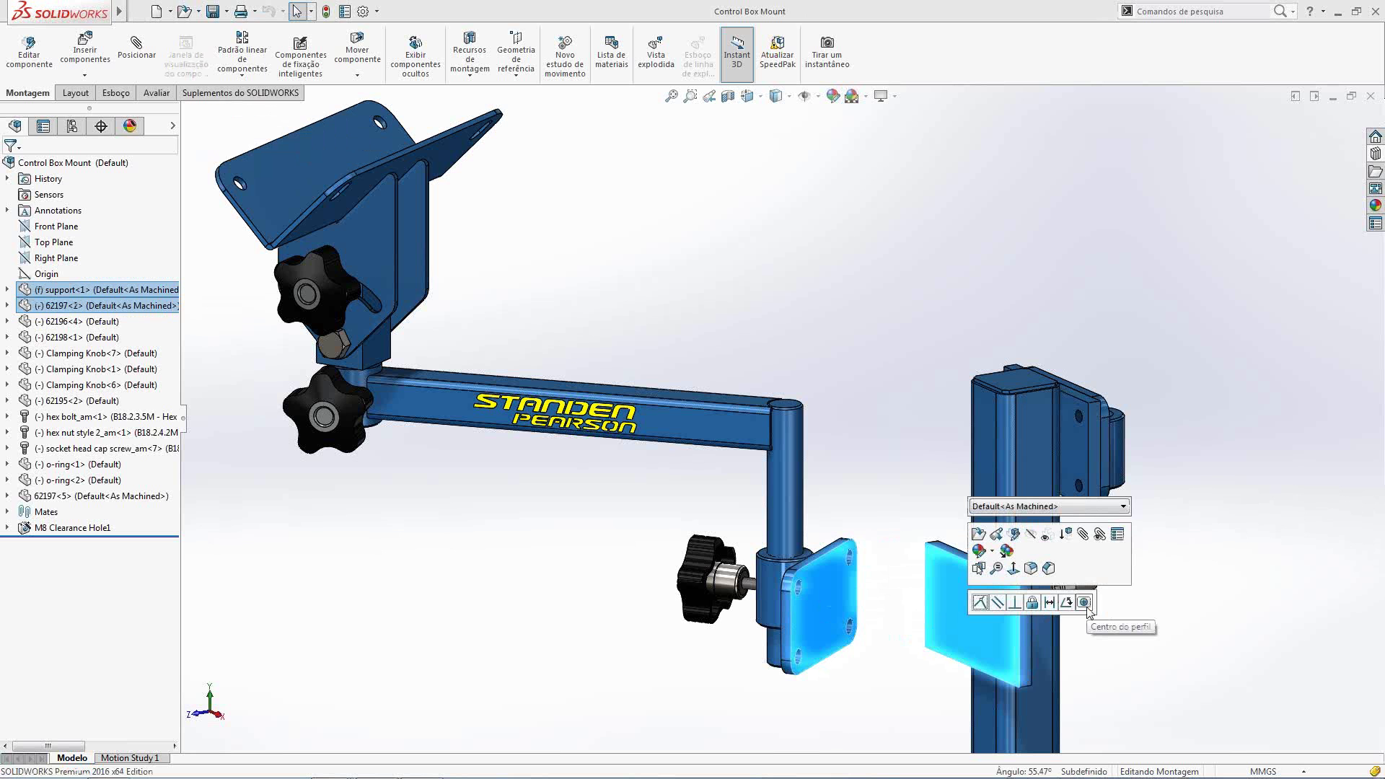
left_click(1088, 606)
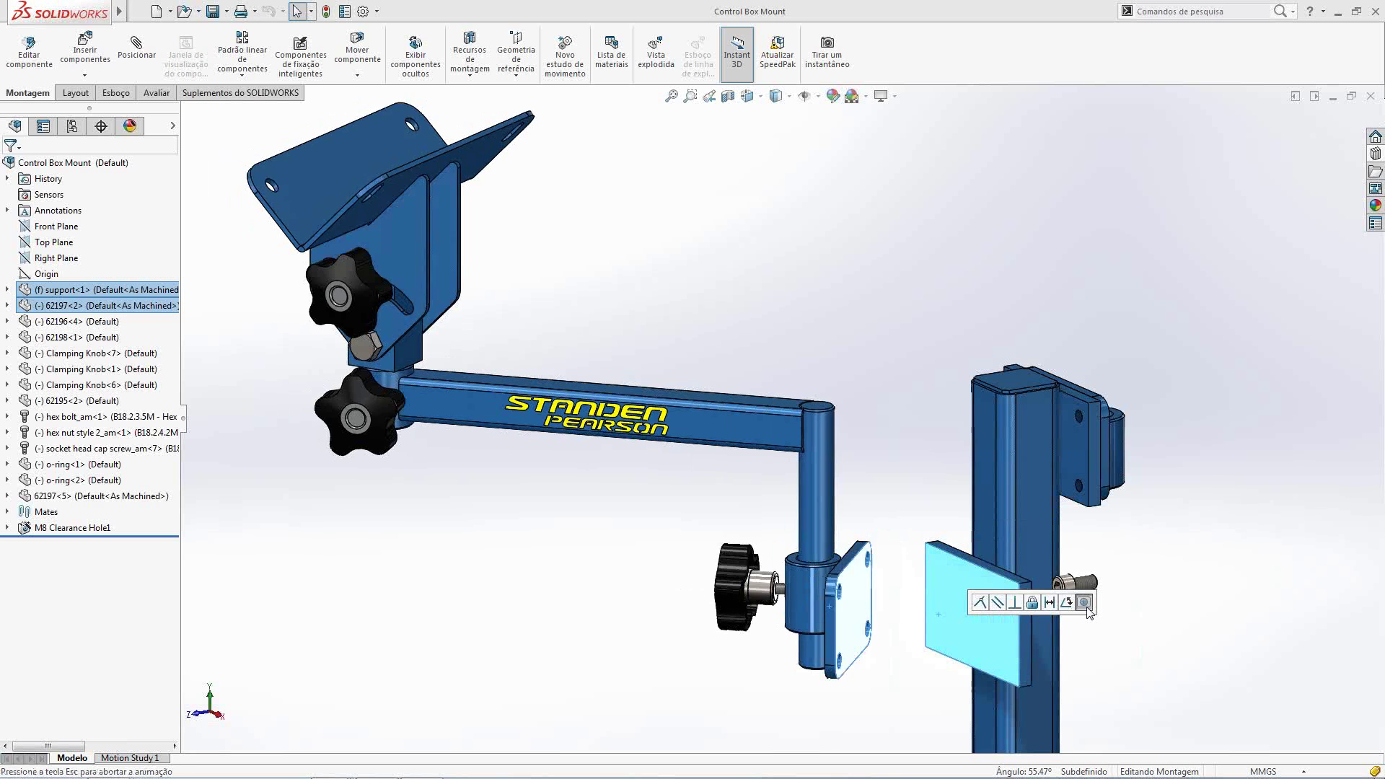
left_click(1084, 621)
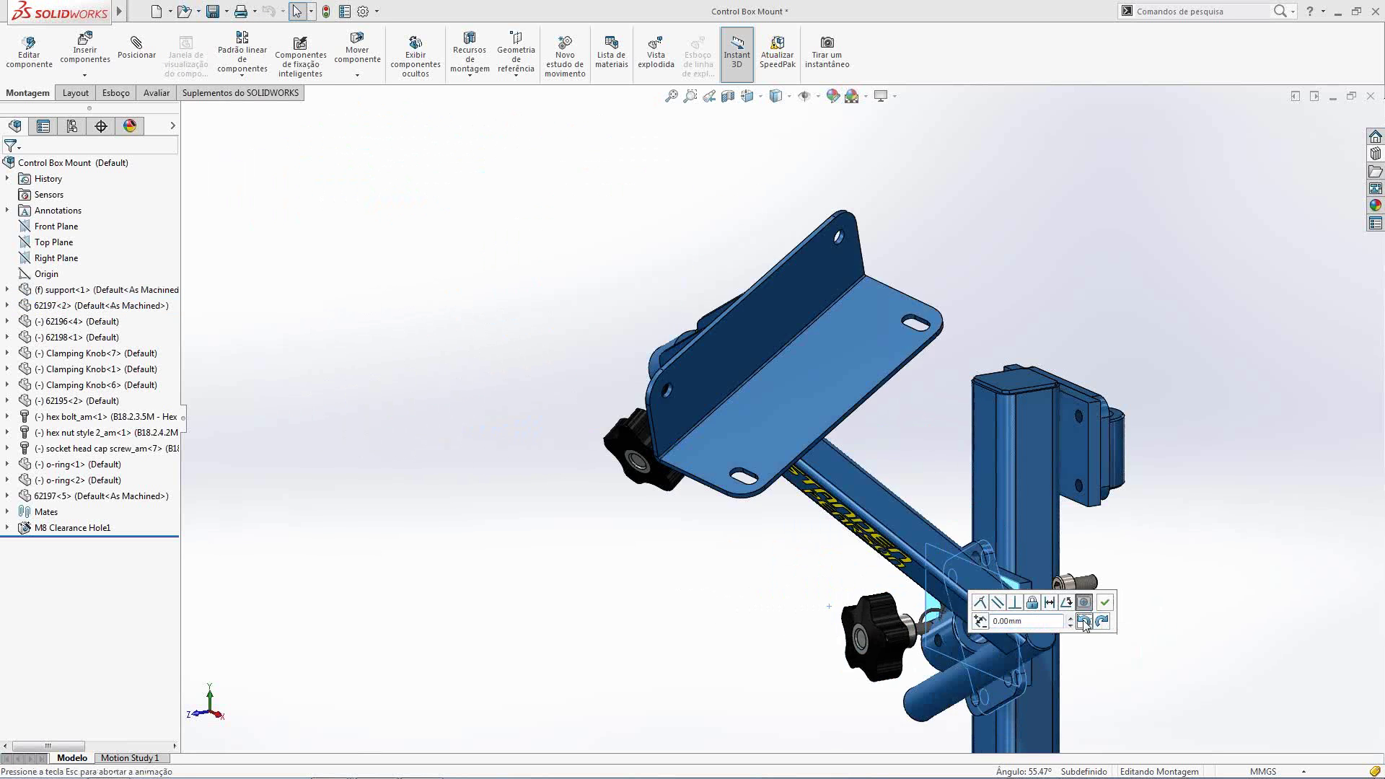
left_click(1102, 622)
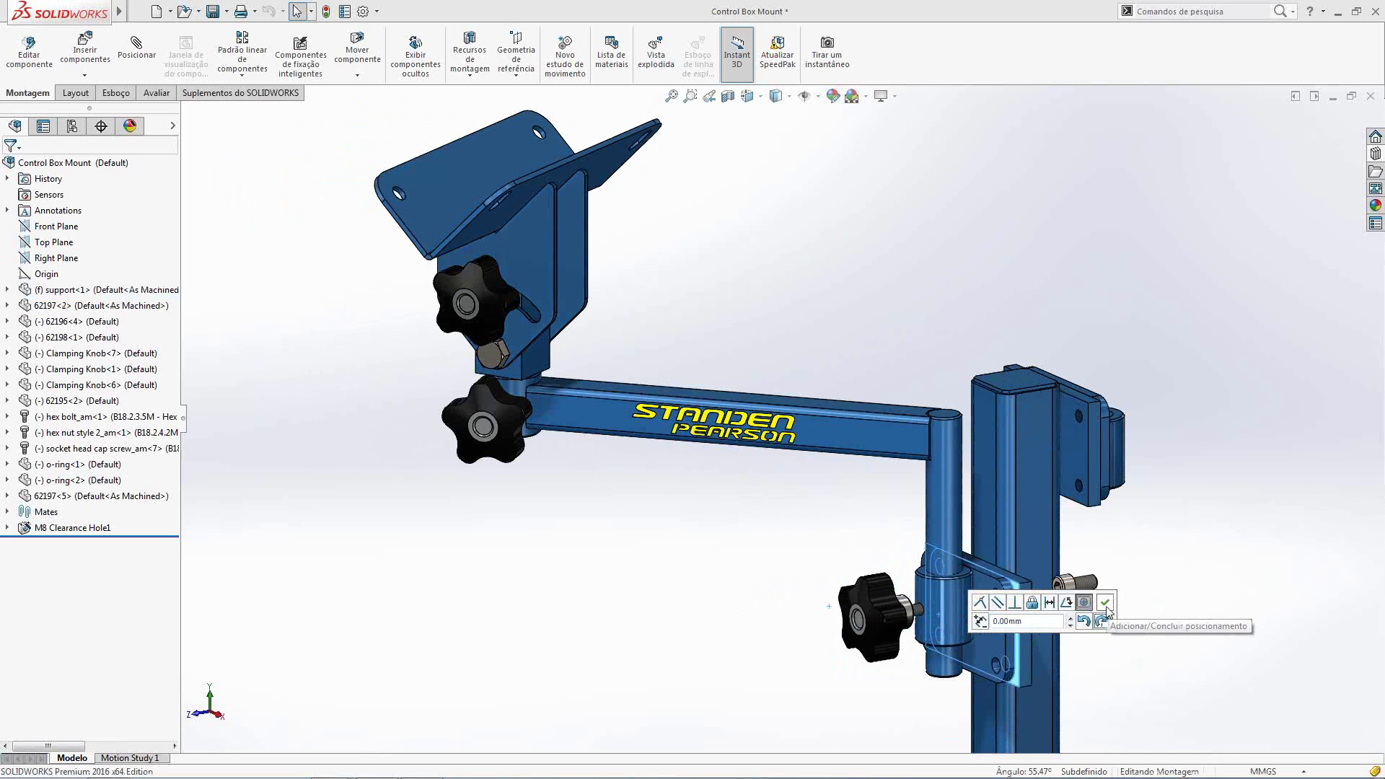
left_click(1106, 605)
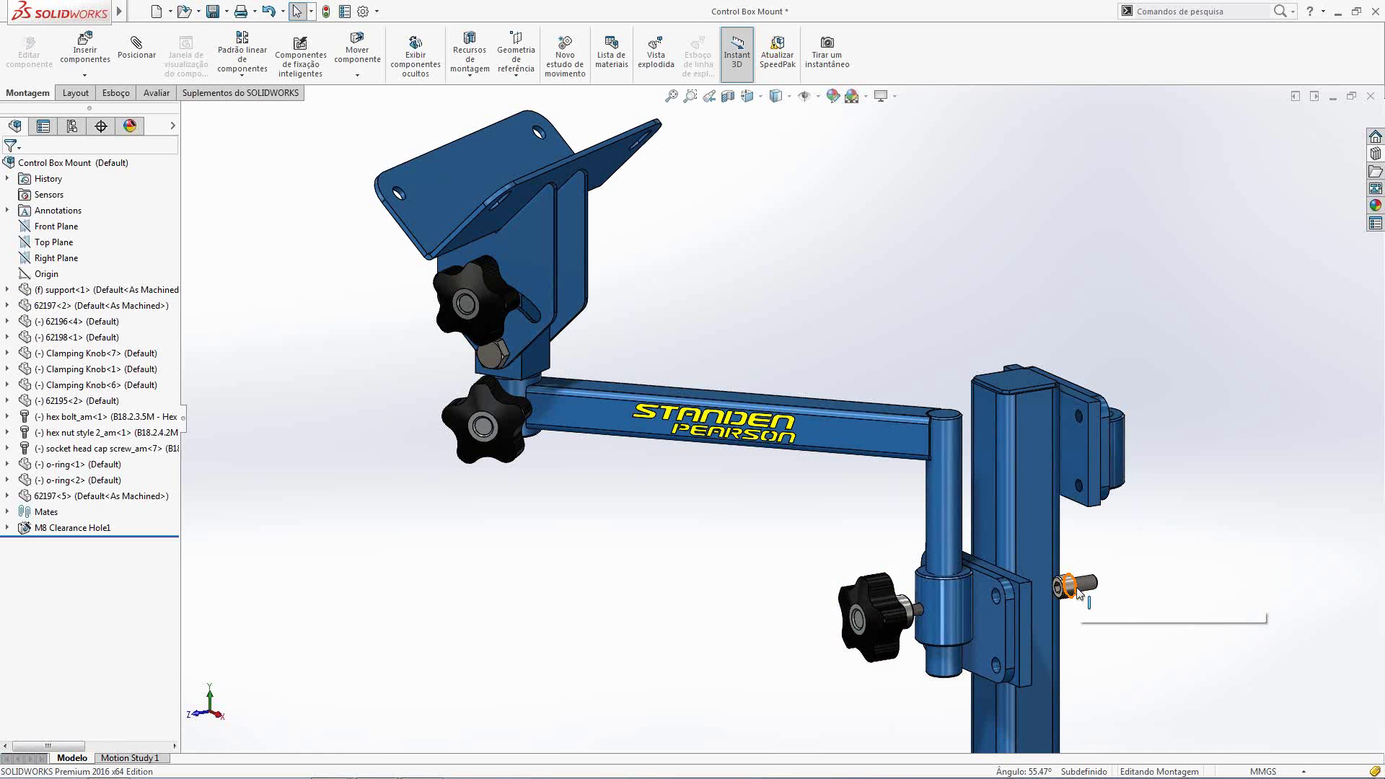
Fasten the loose socket head cap screw in the bracket plate's upper hole with a Profile Center mate and locked rotation
left_click(1080, 593)
left_click(992, 602, "ctrl")
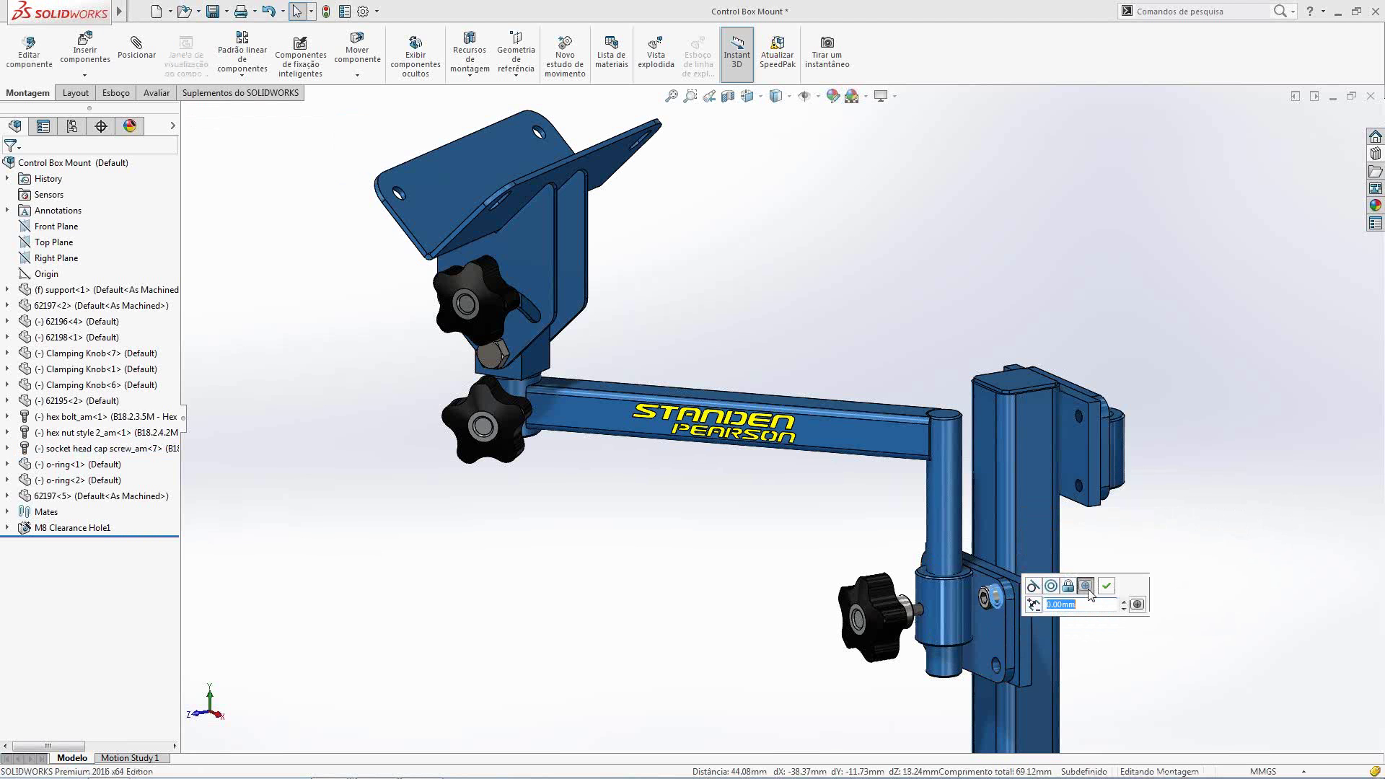
left_click(1137, 606)
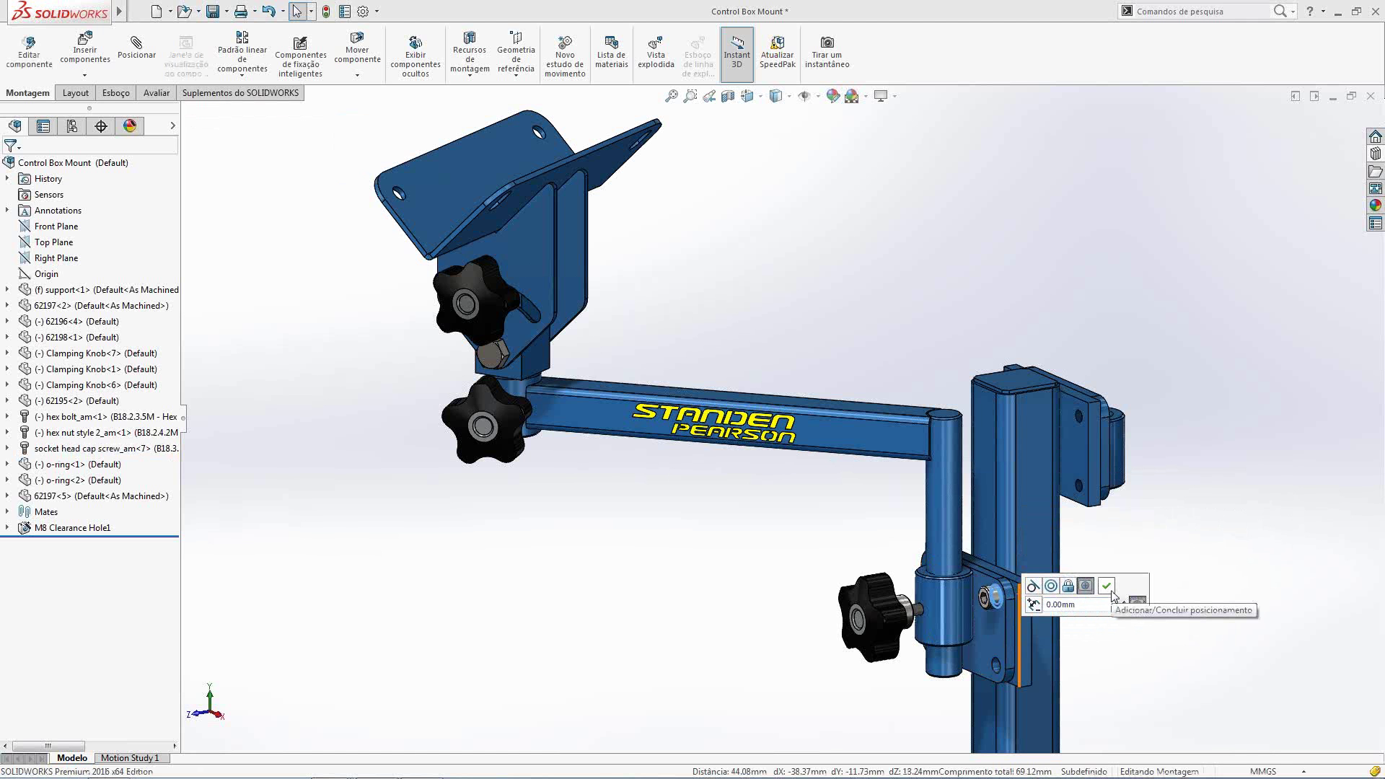
left_click(1107, 586)
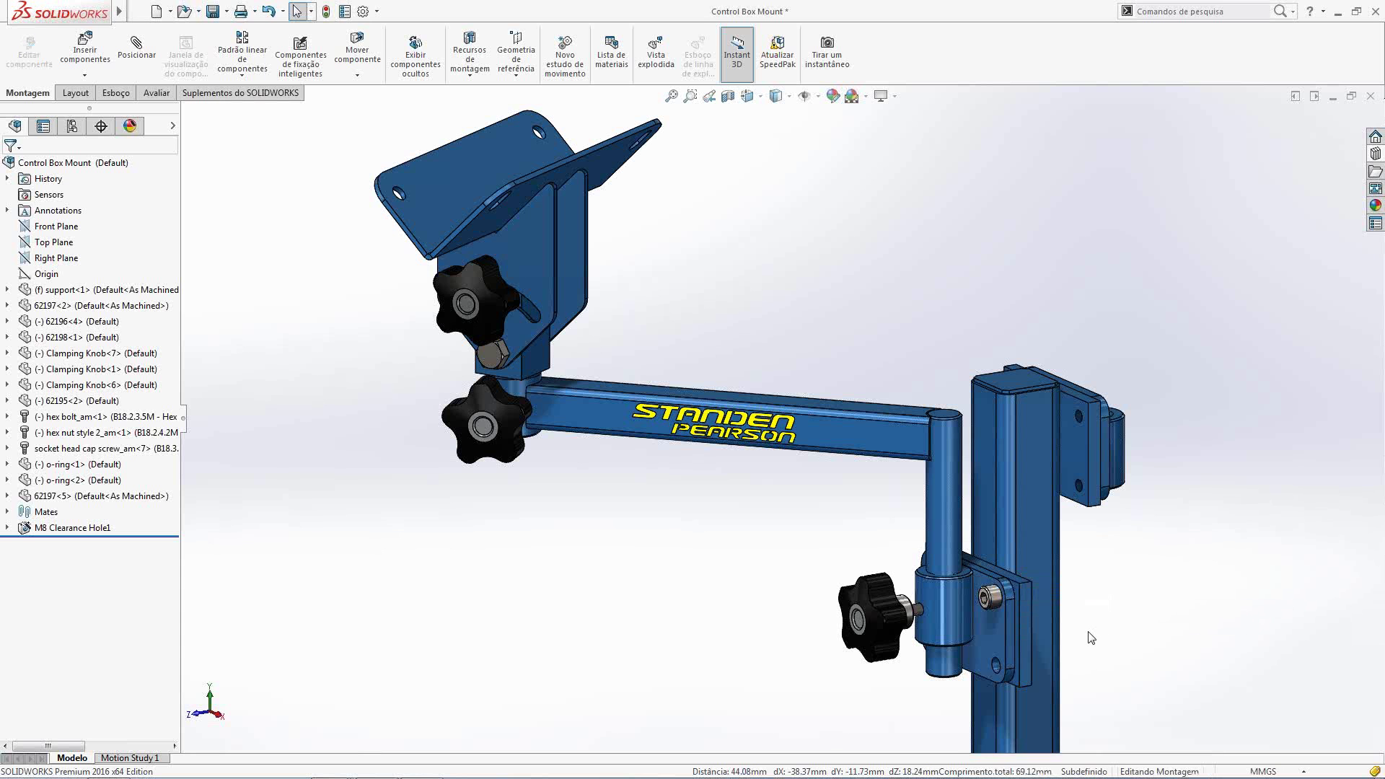
Centre the arm vertically in the bracket collar with a Width mate using the collar's two end faces, the post's bottom face and the arm's underside
middle_click_drag(1102, 639, 952, 401, "ctrl")
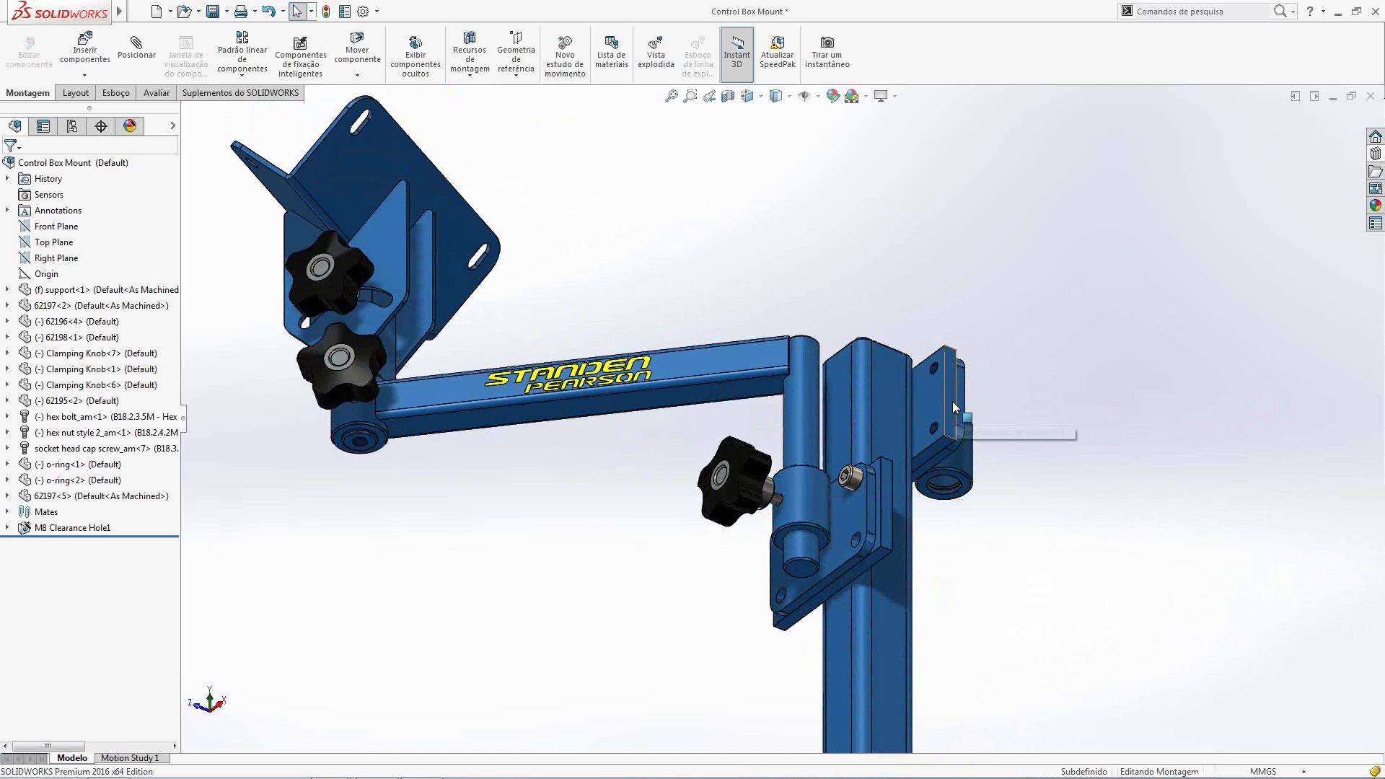
left_click(797, 570)
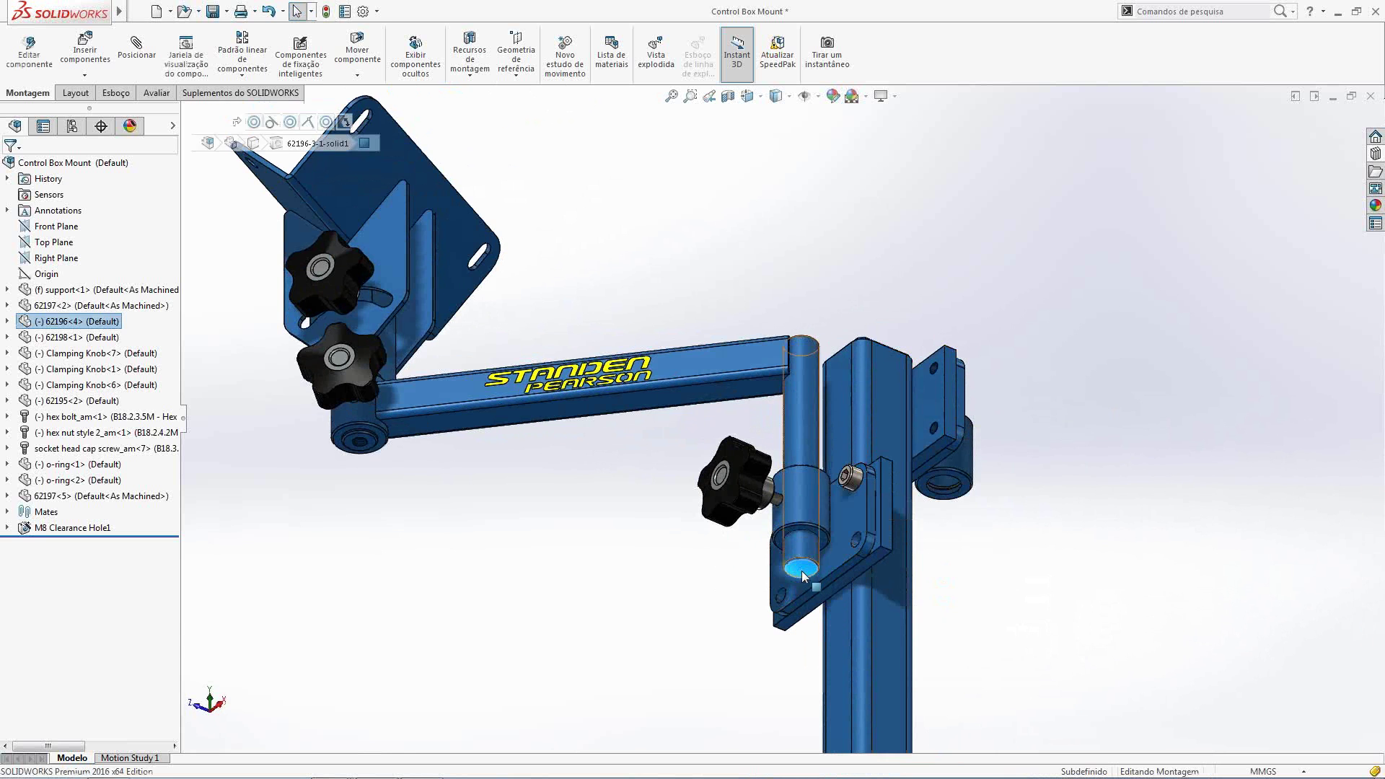
left_click(779, 544, "ctrl")
middle_click_drag(780, 546, 794, 678)
left_click(780, 455, "ctrl")
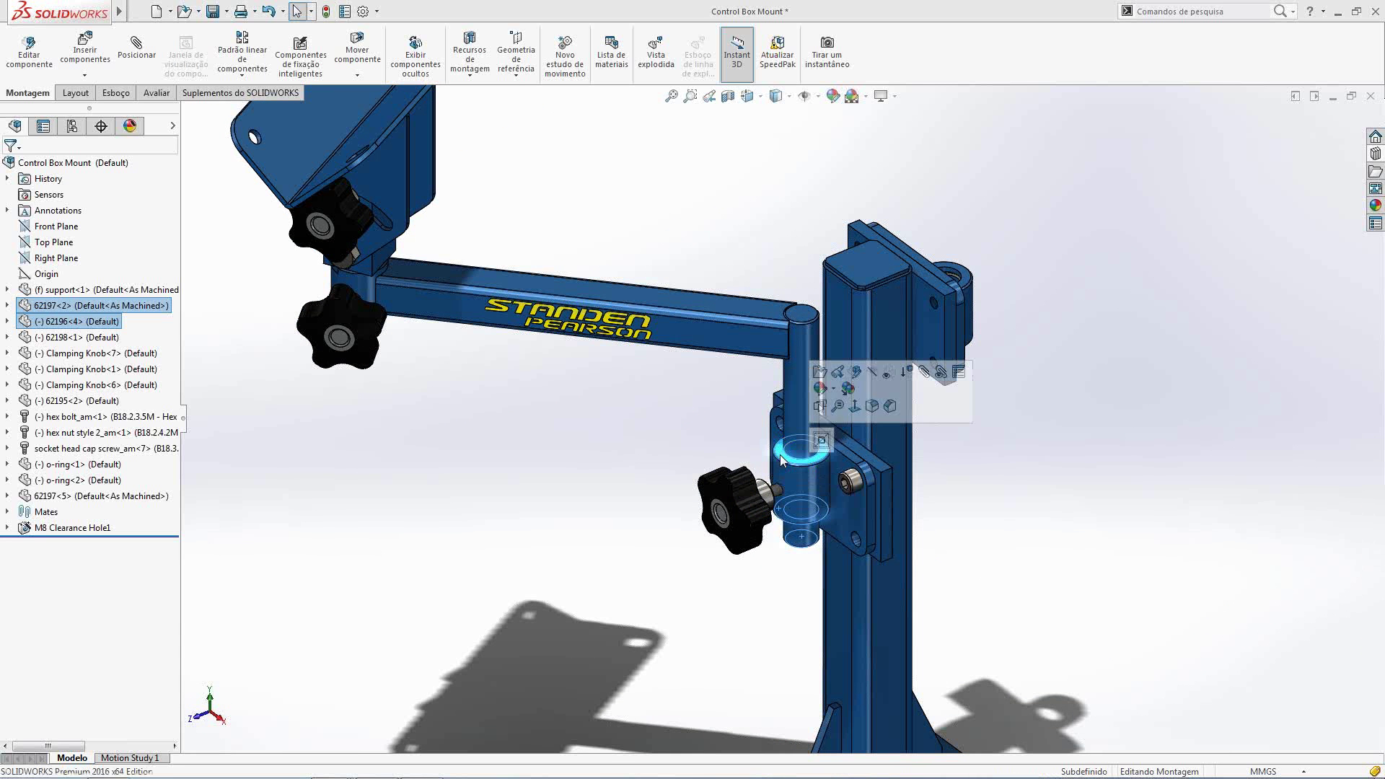
left_click(823, 444)
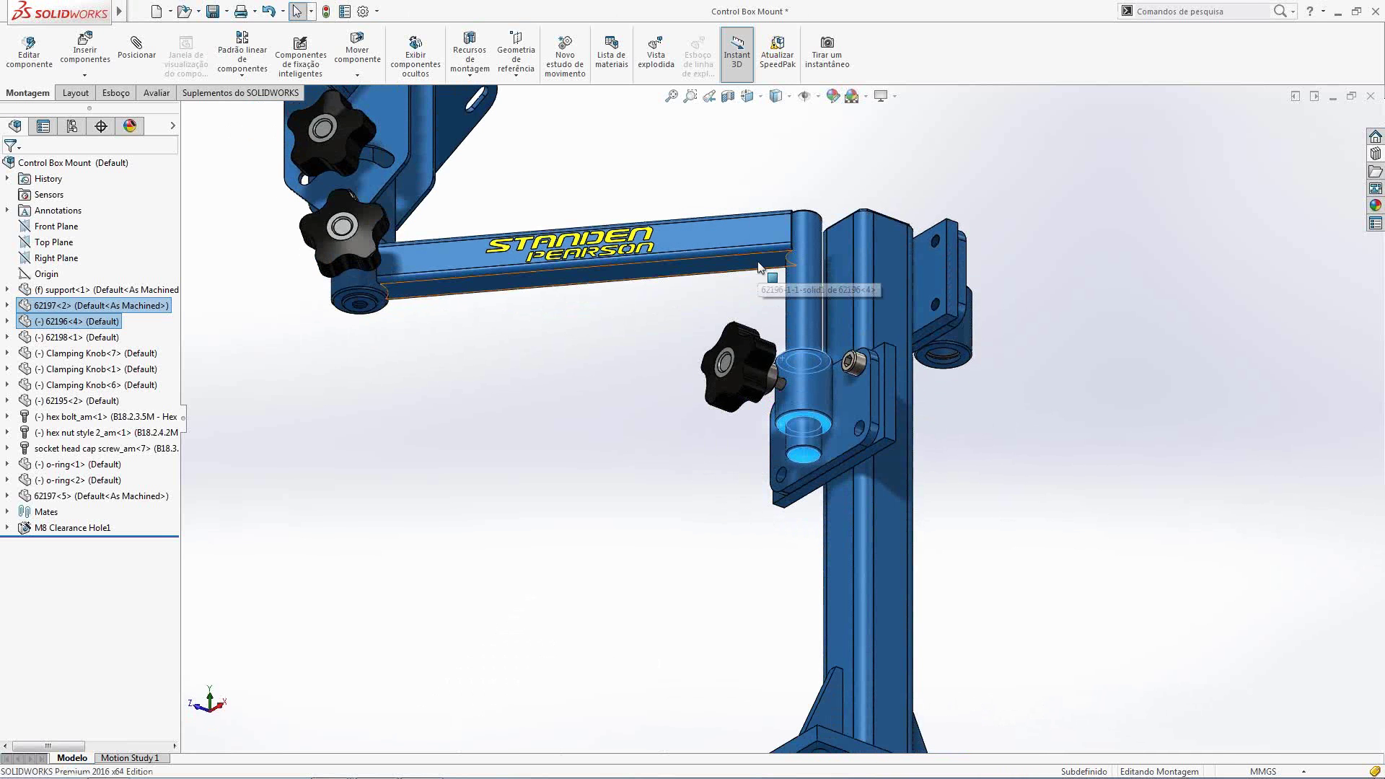
left_click(758, 262, "ctrl")
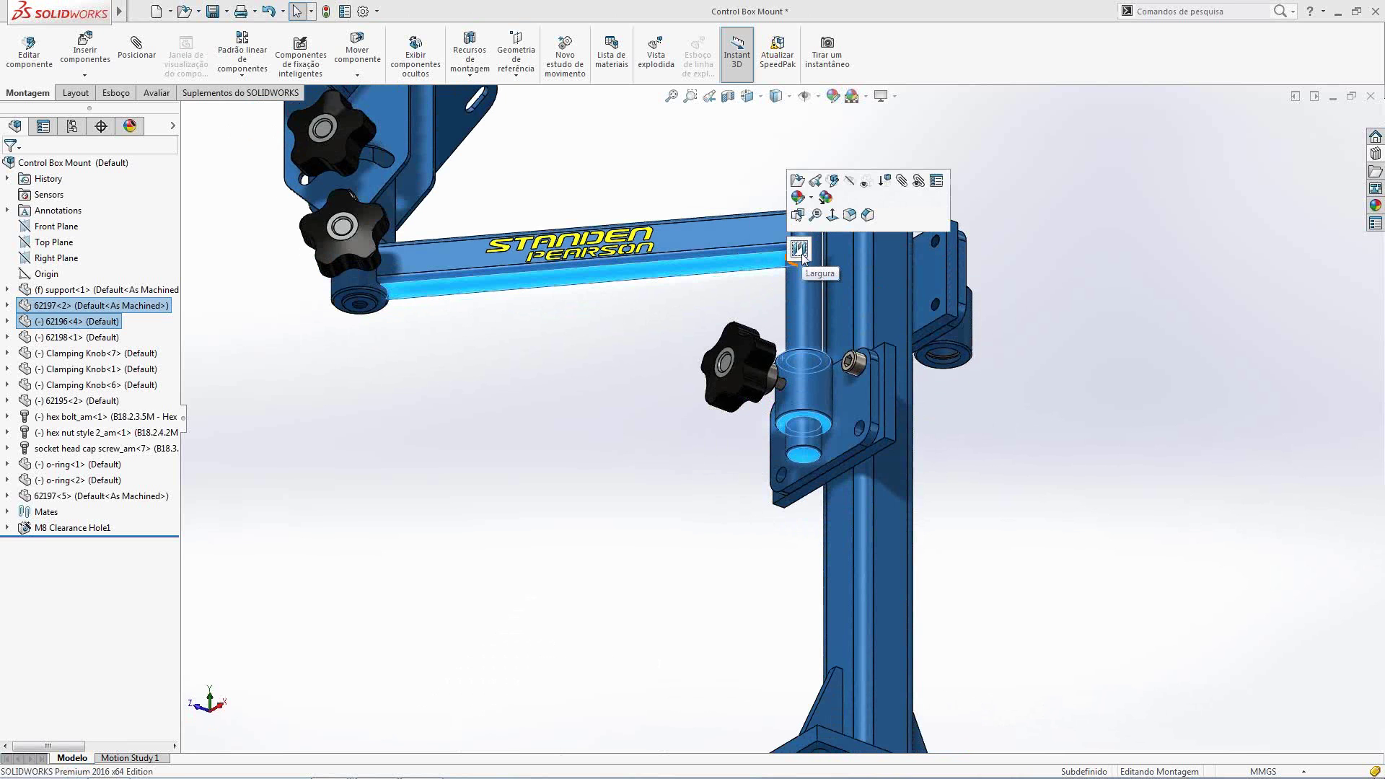
left_click(802, 253)
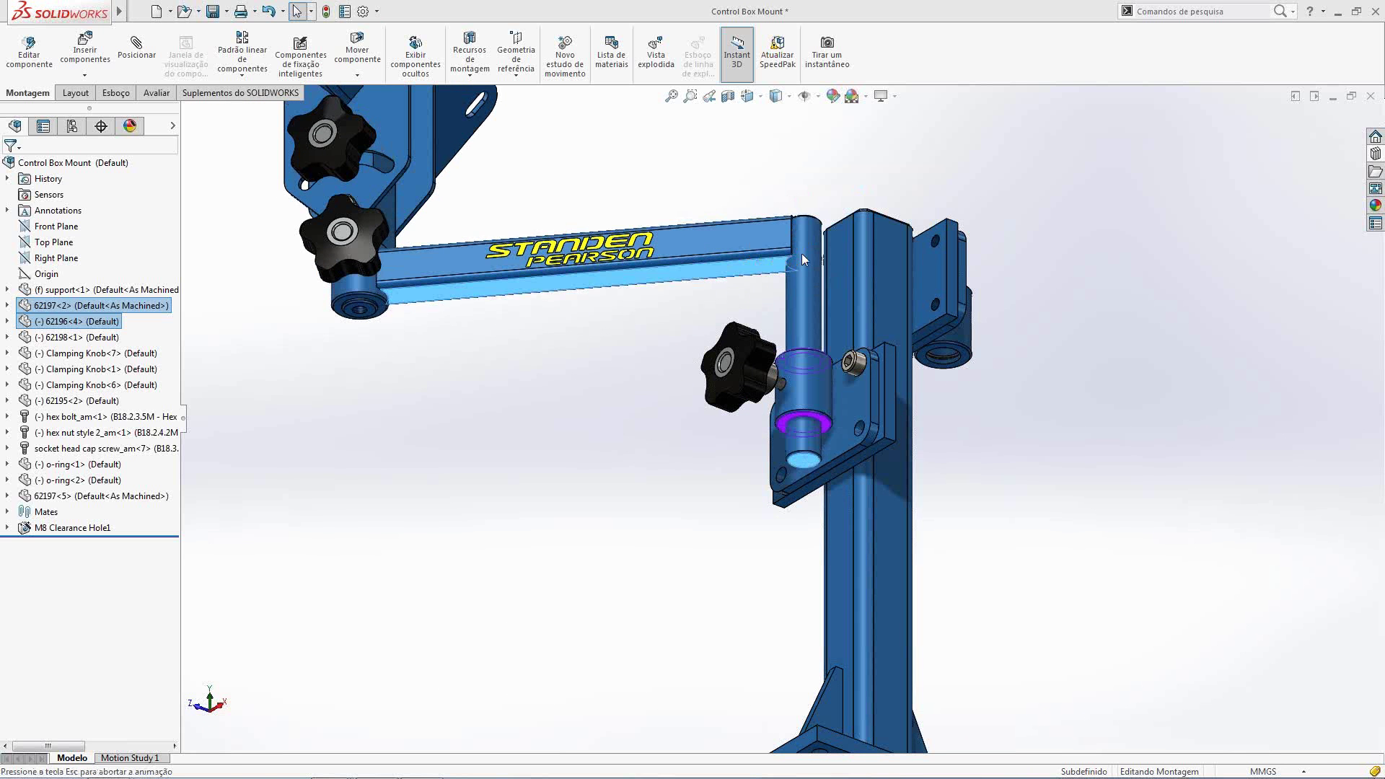
left_click(709, 97)
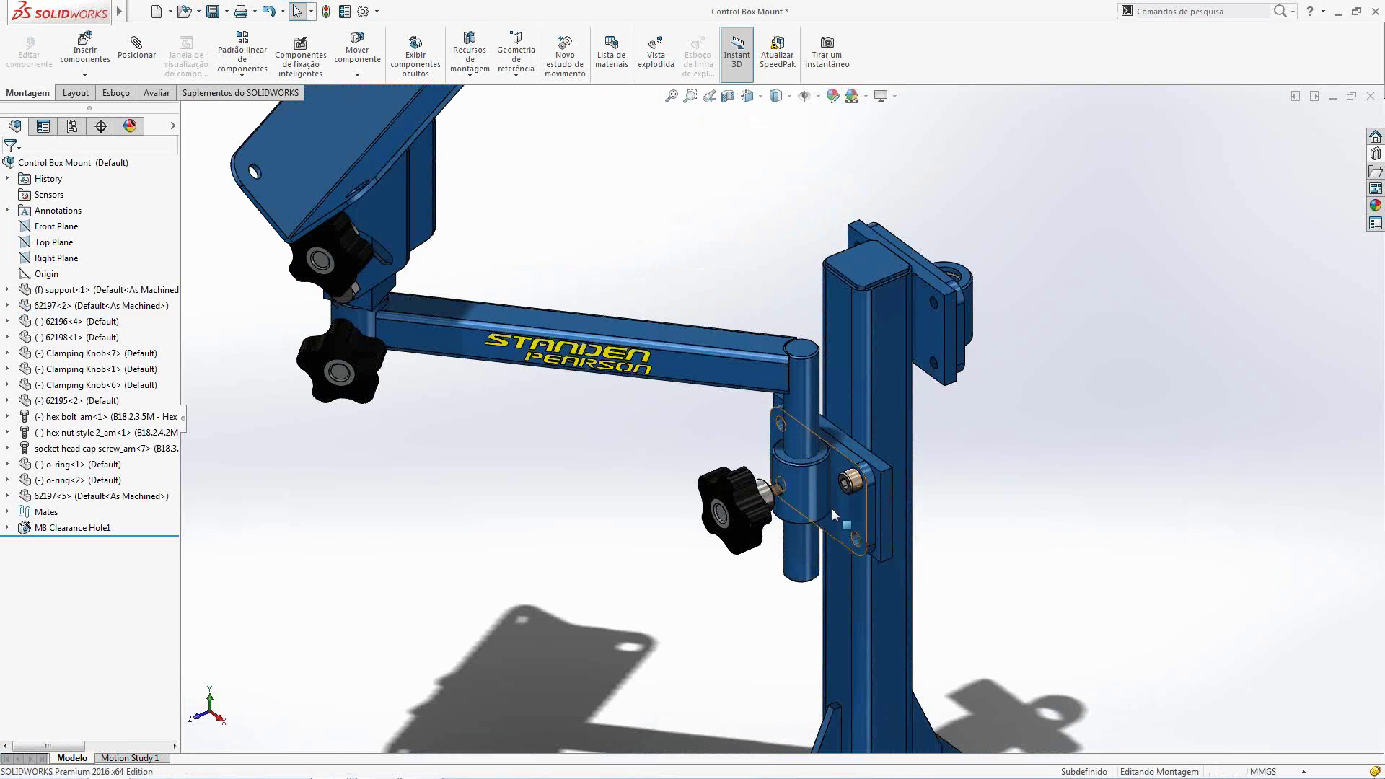
Switch bracket 62197<2> to the Larger Bore<As Machined> configuration and dismiss the error list
left_click(814, 496)
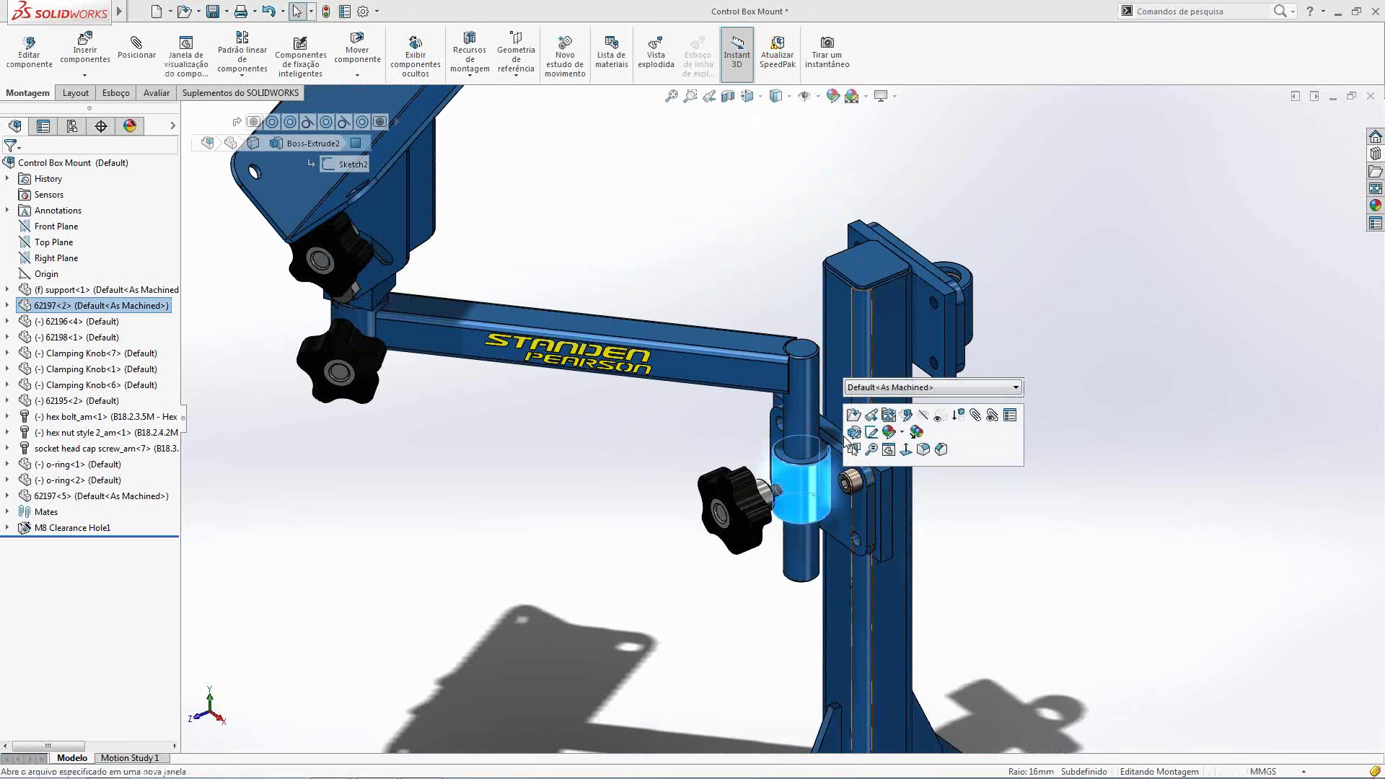
left_click(862, 388)
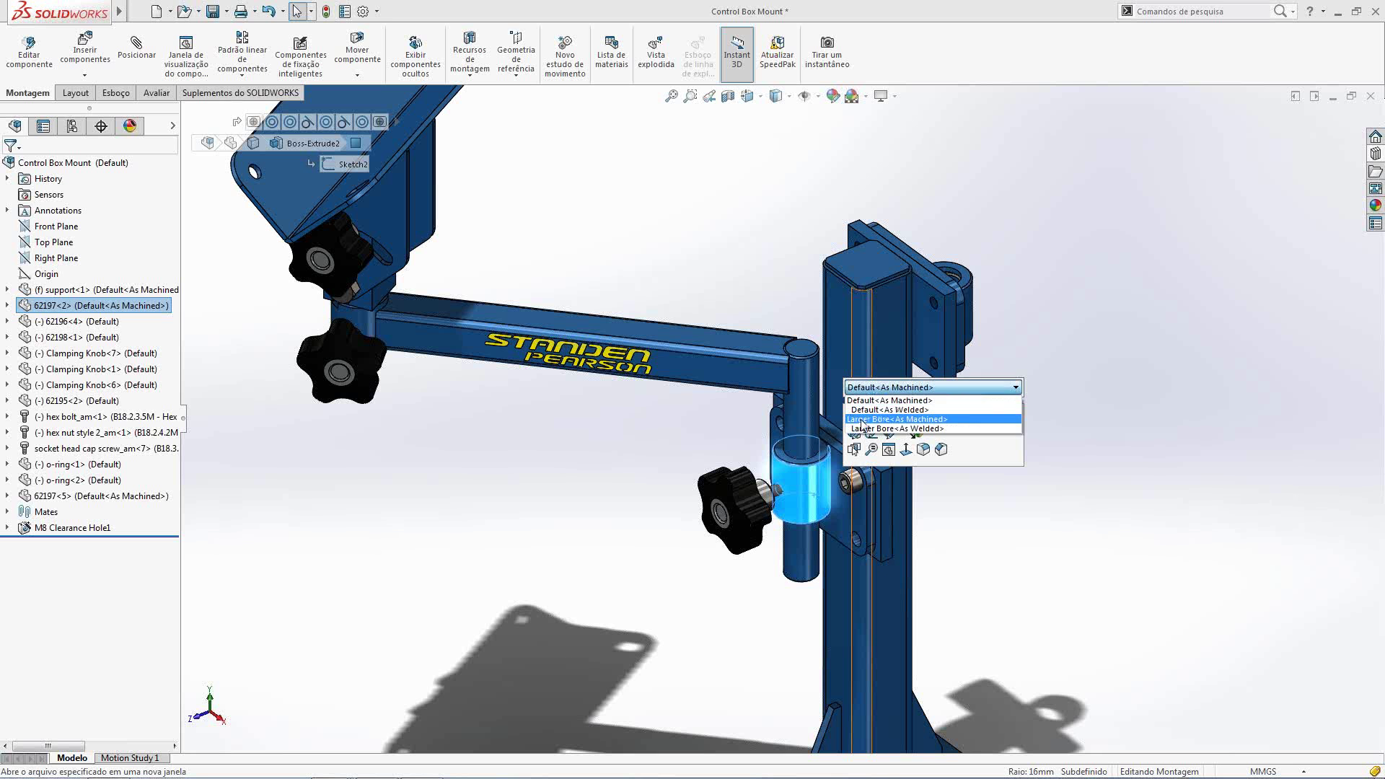
left_click(863, 419)
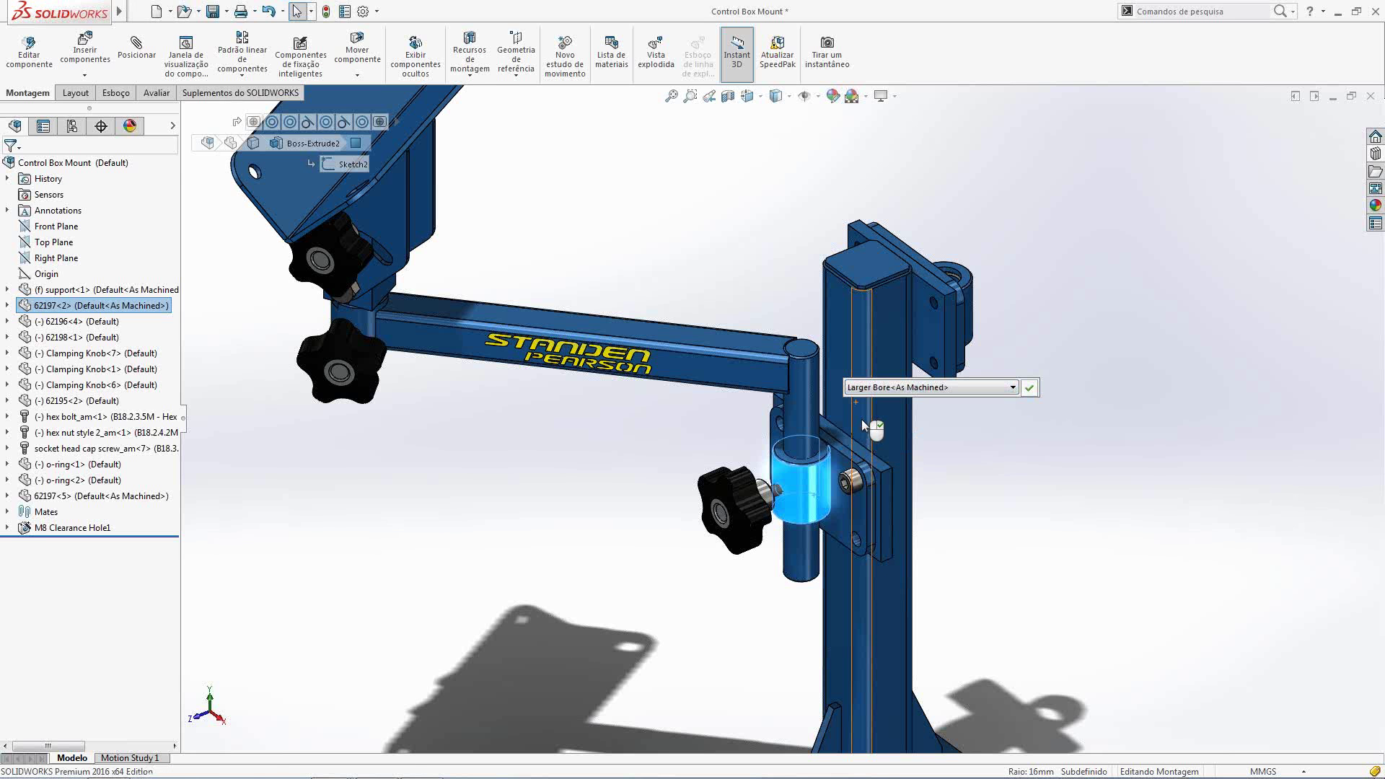
right_click(862, 419)
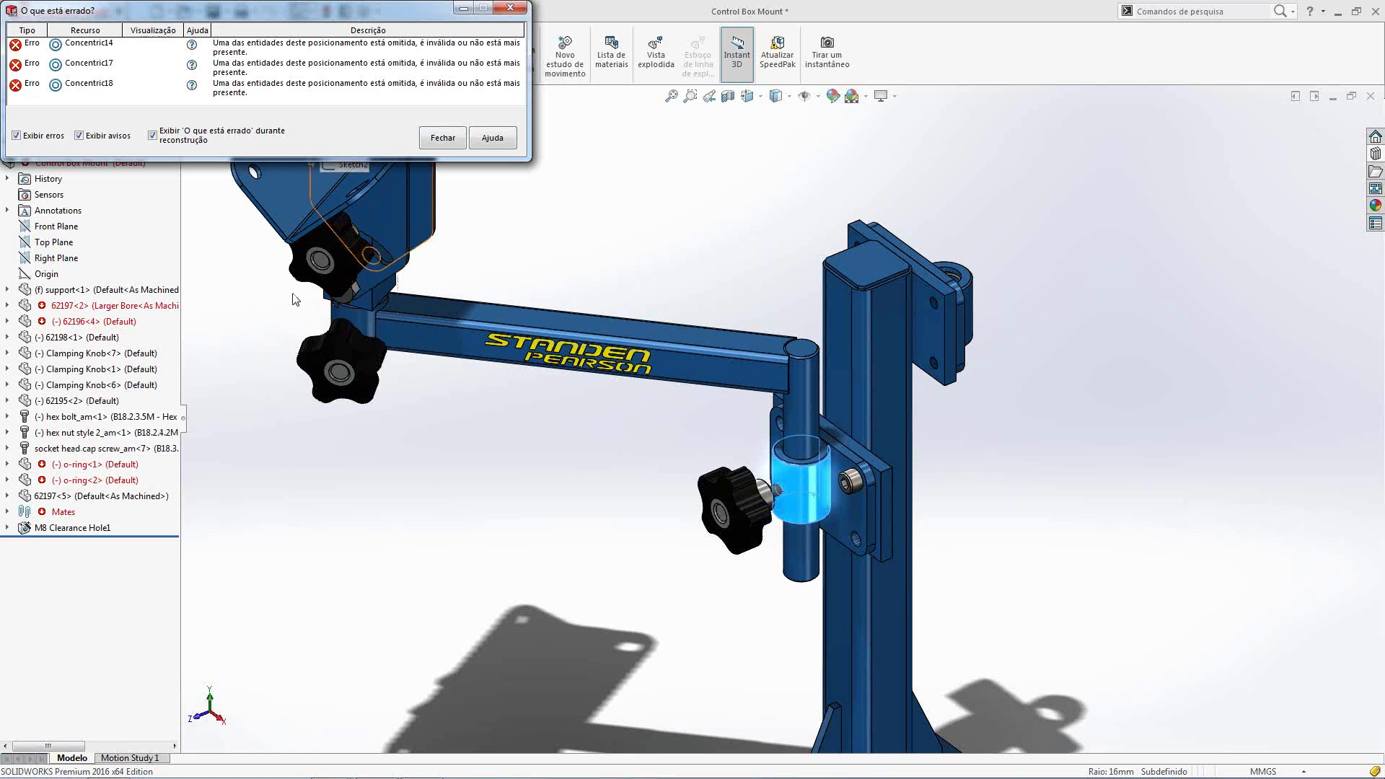
left_click(443, 138)
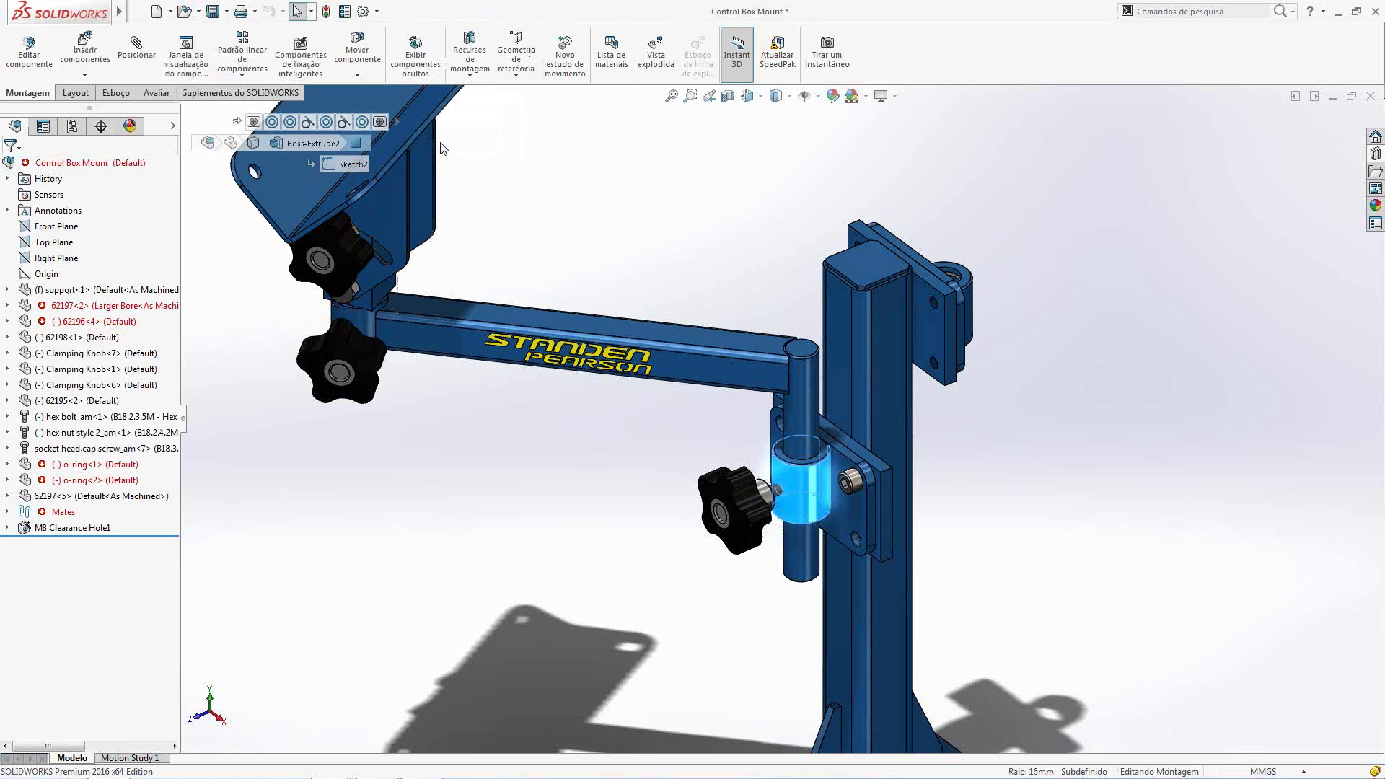
left_click(740, 254)
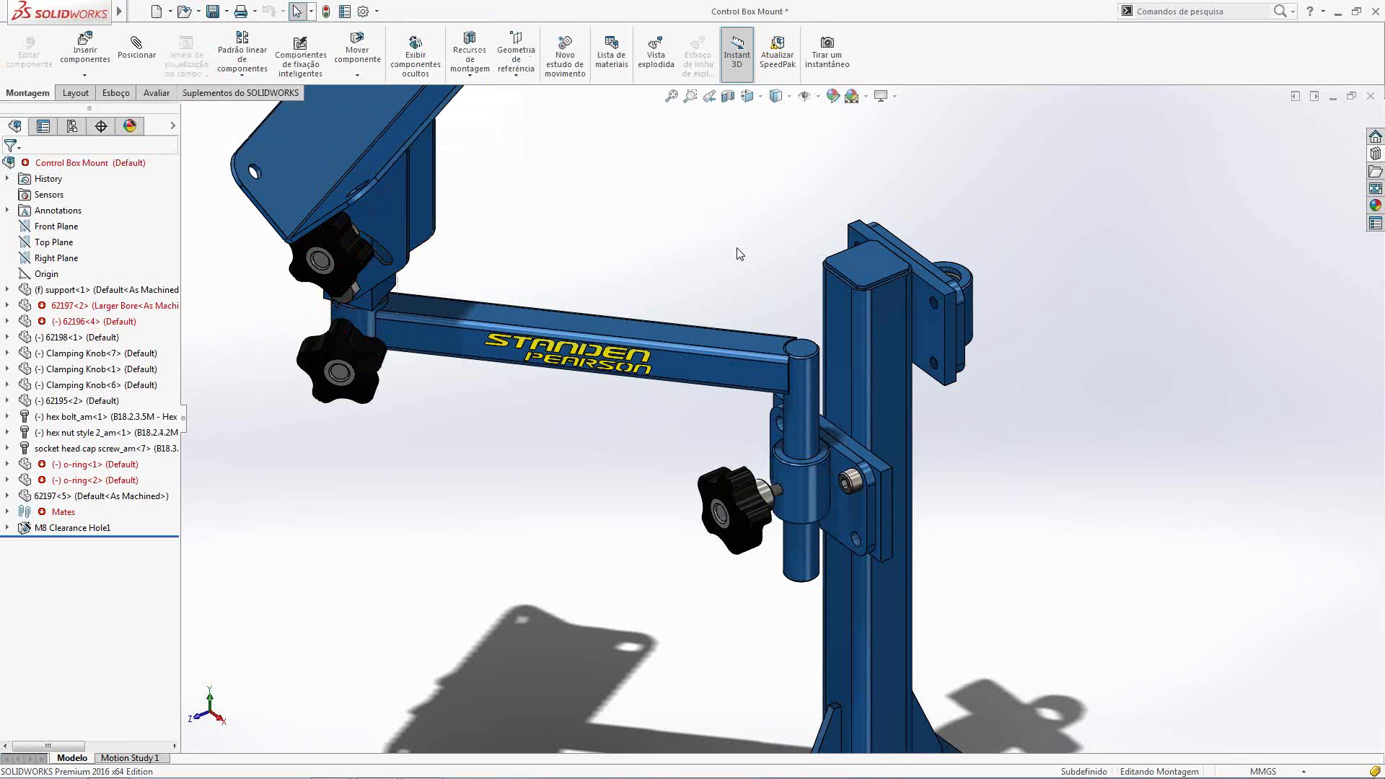
Repair the Concentric14 mate by picking the collar's bore face as the missing reference and replacing all other missing mate references with it
left_click(805, 482)
key("d")
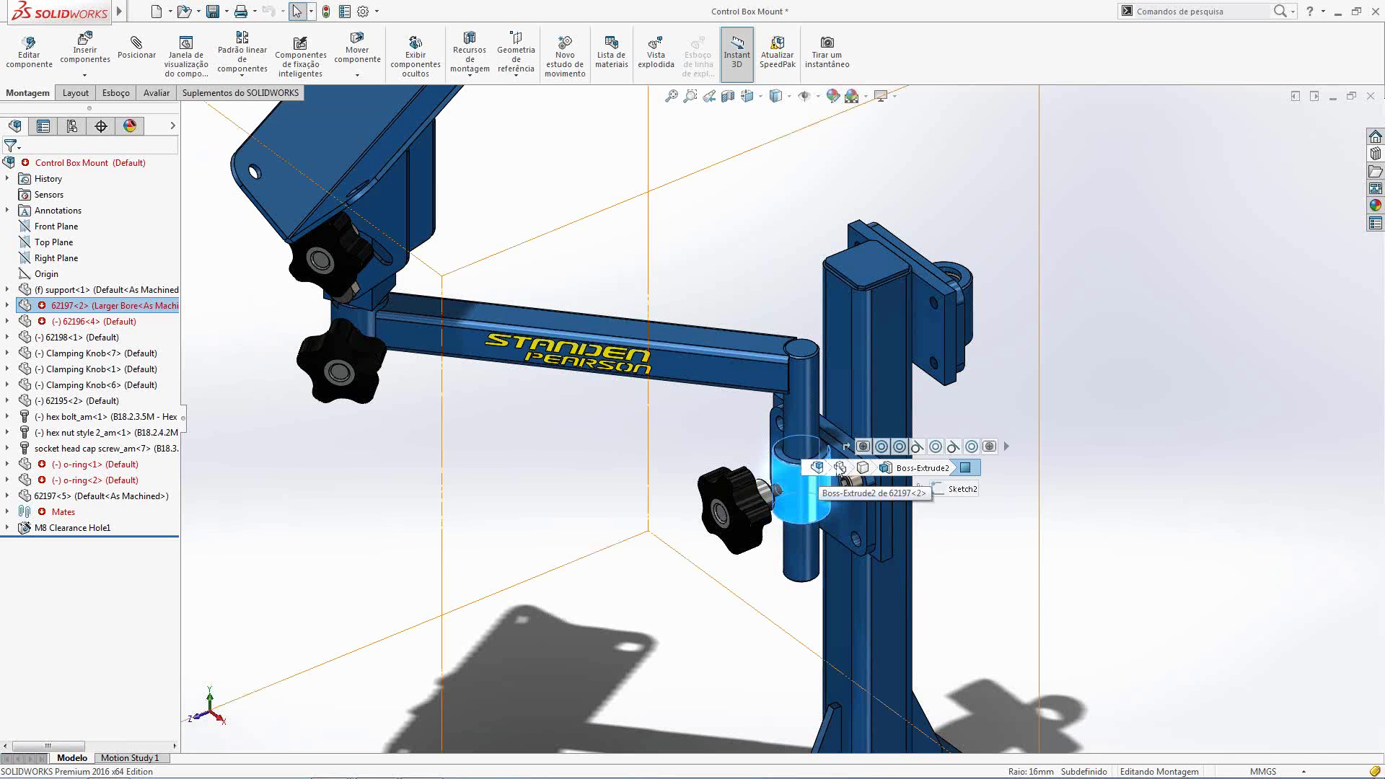
left_click(883, 448)
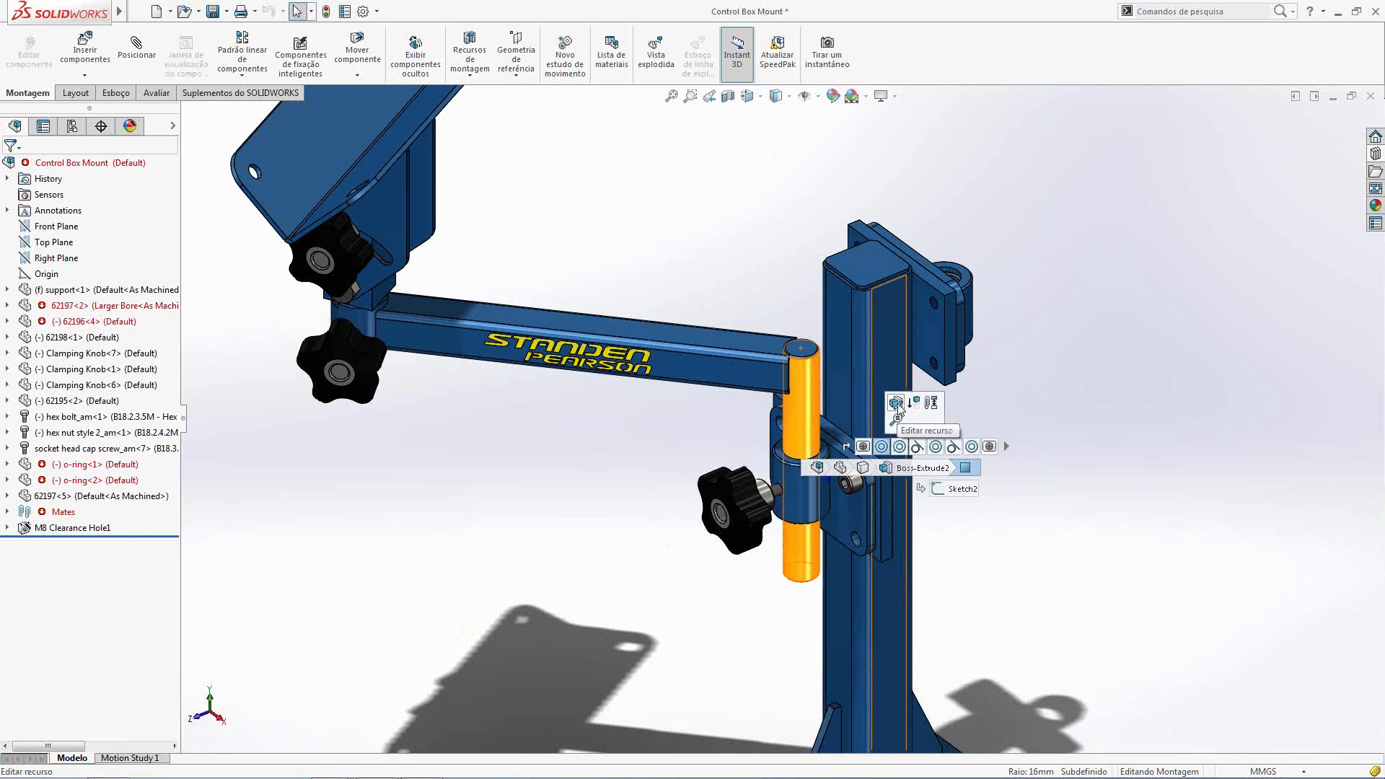
left_click(898, 404)
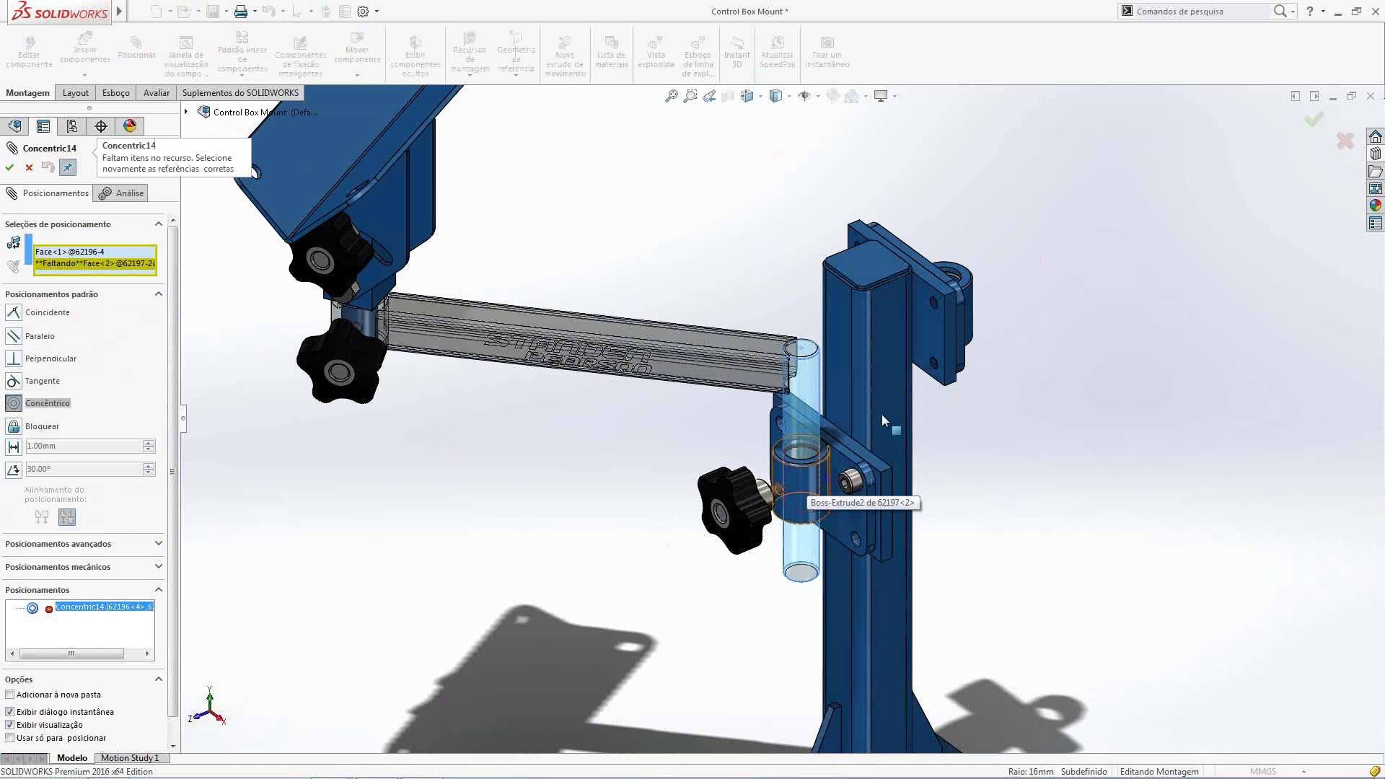
left_click(882, 417)
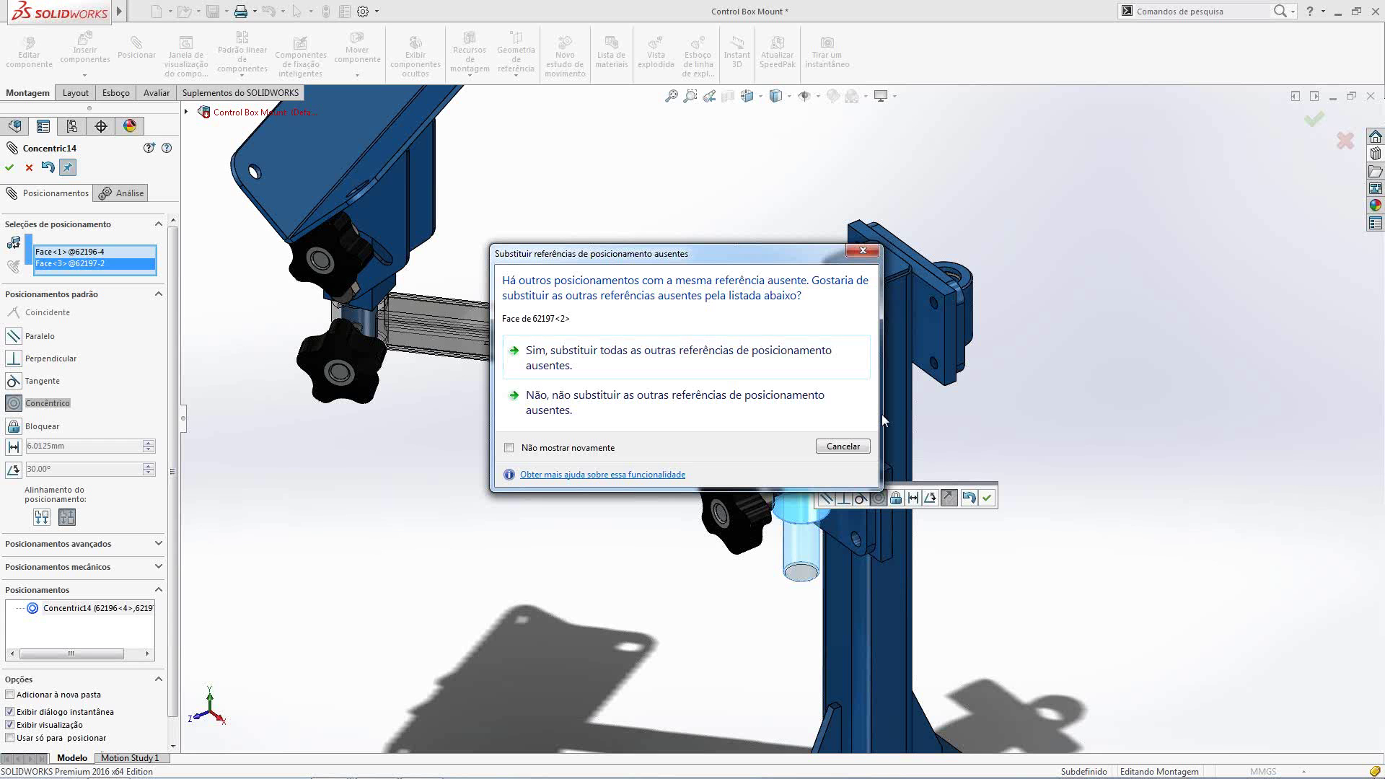
left_click(752, 366)
left_click(9, 167)
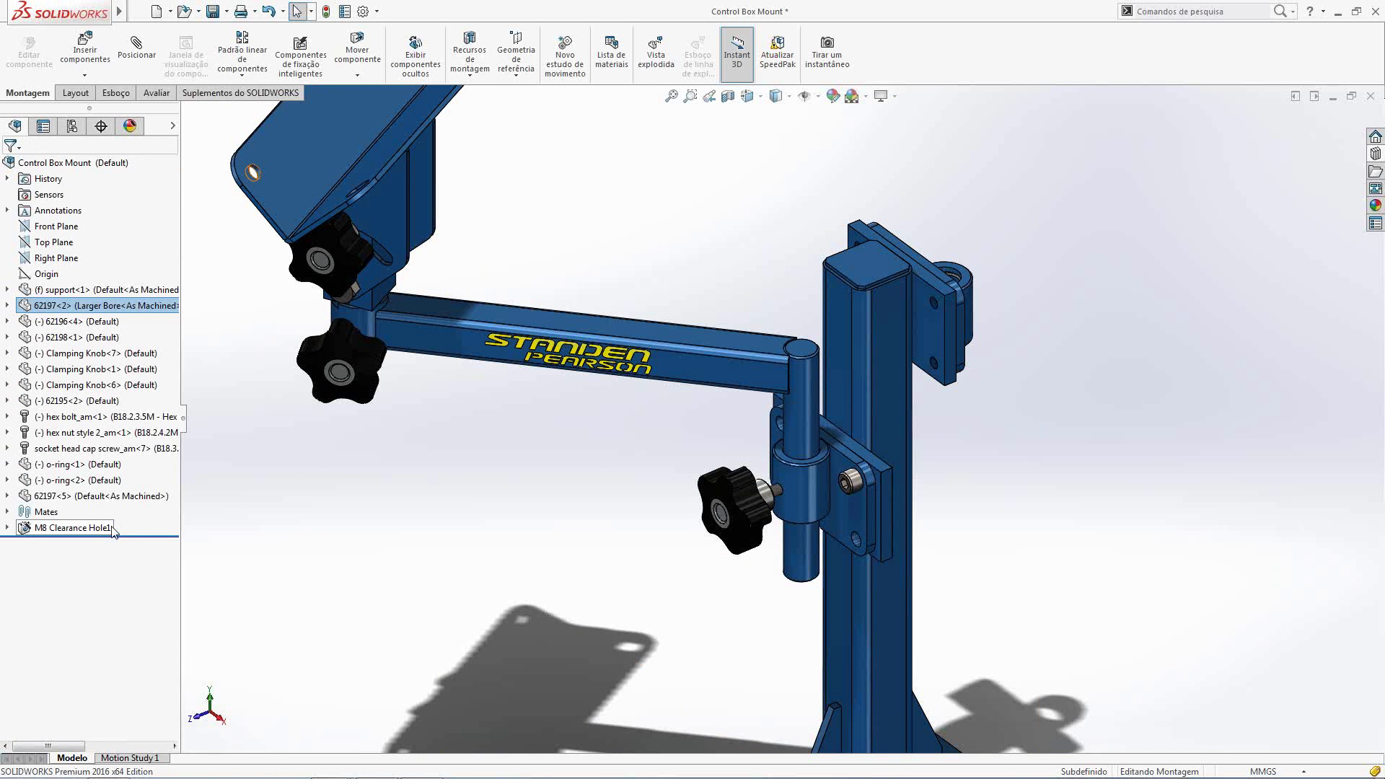
Select all identical clamping knobs, switch them to the New Stud configuration and dismiss the error list
middle_click_drag(435, 552, 644, 563)
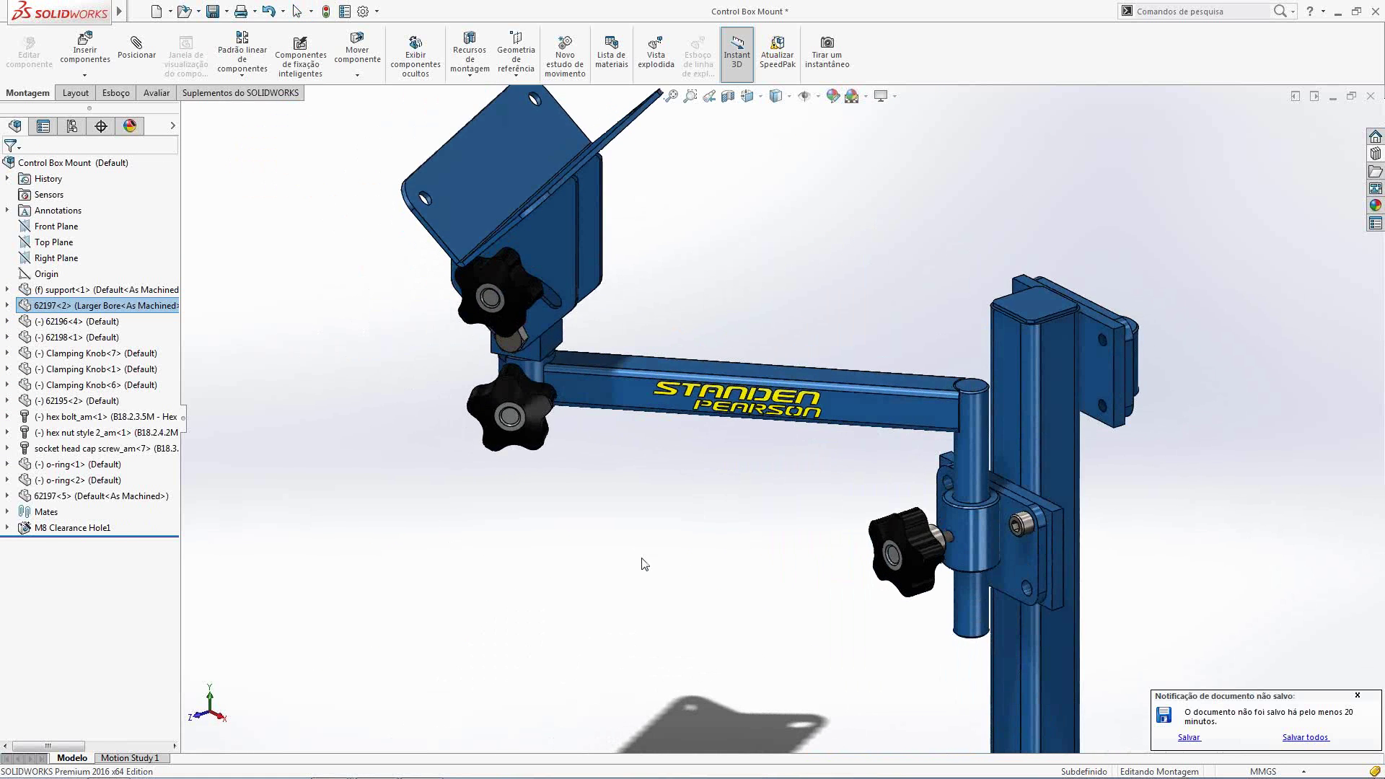
left_click(1358, 696)
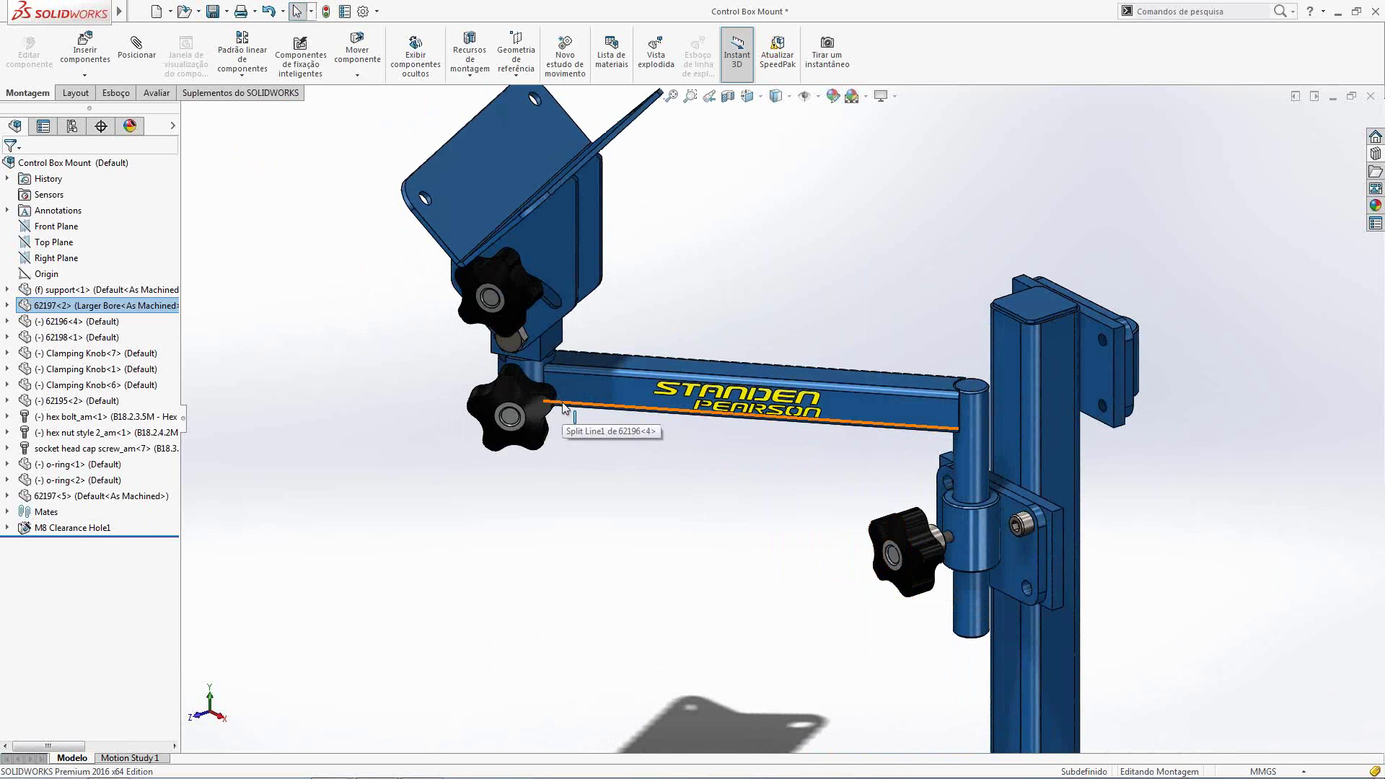
left_click(311, 12)
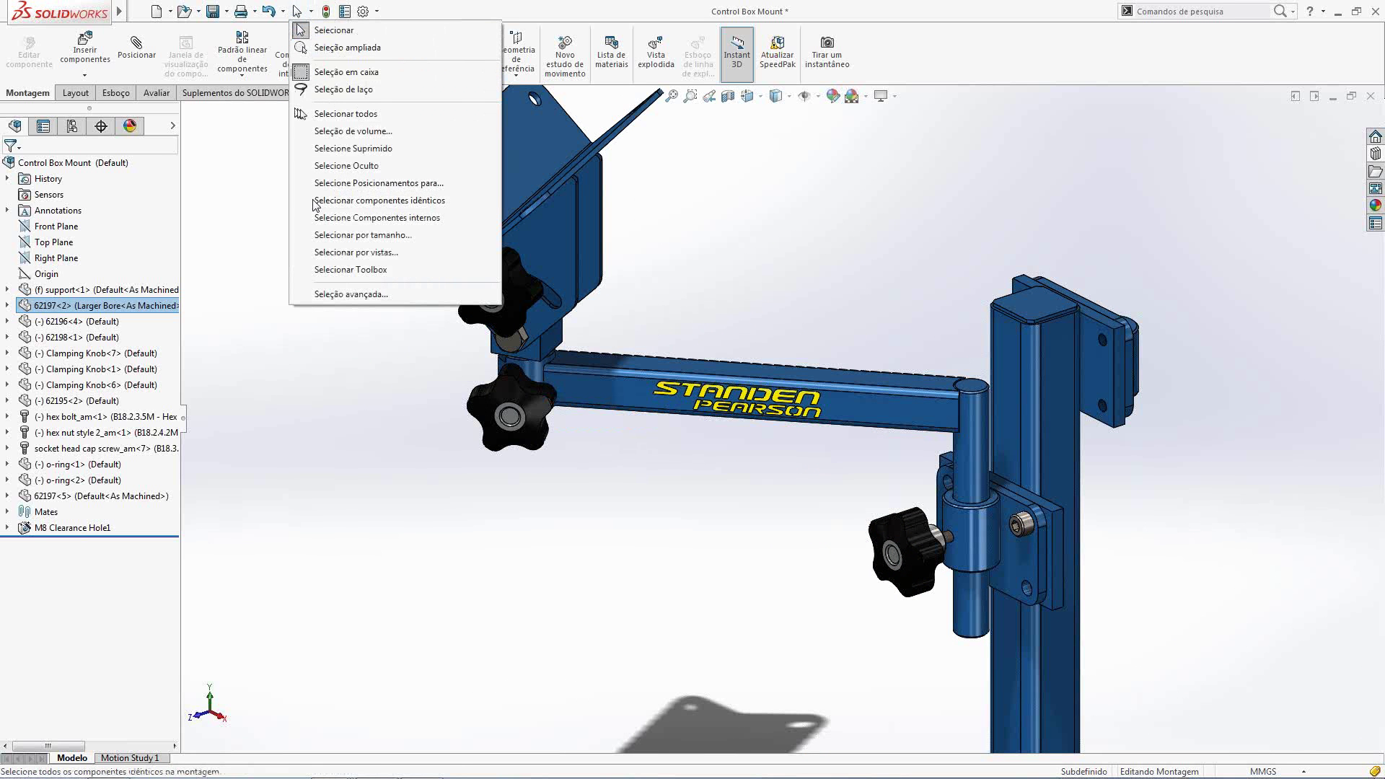
left_click(346, 200)
left_click(467, 371)
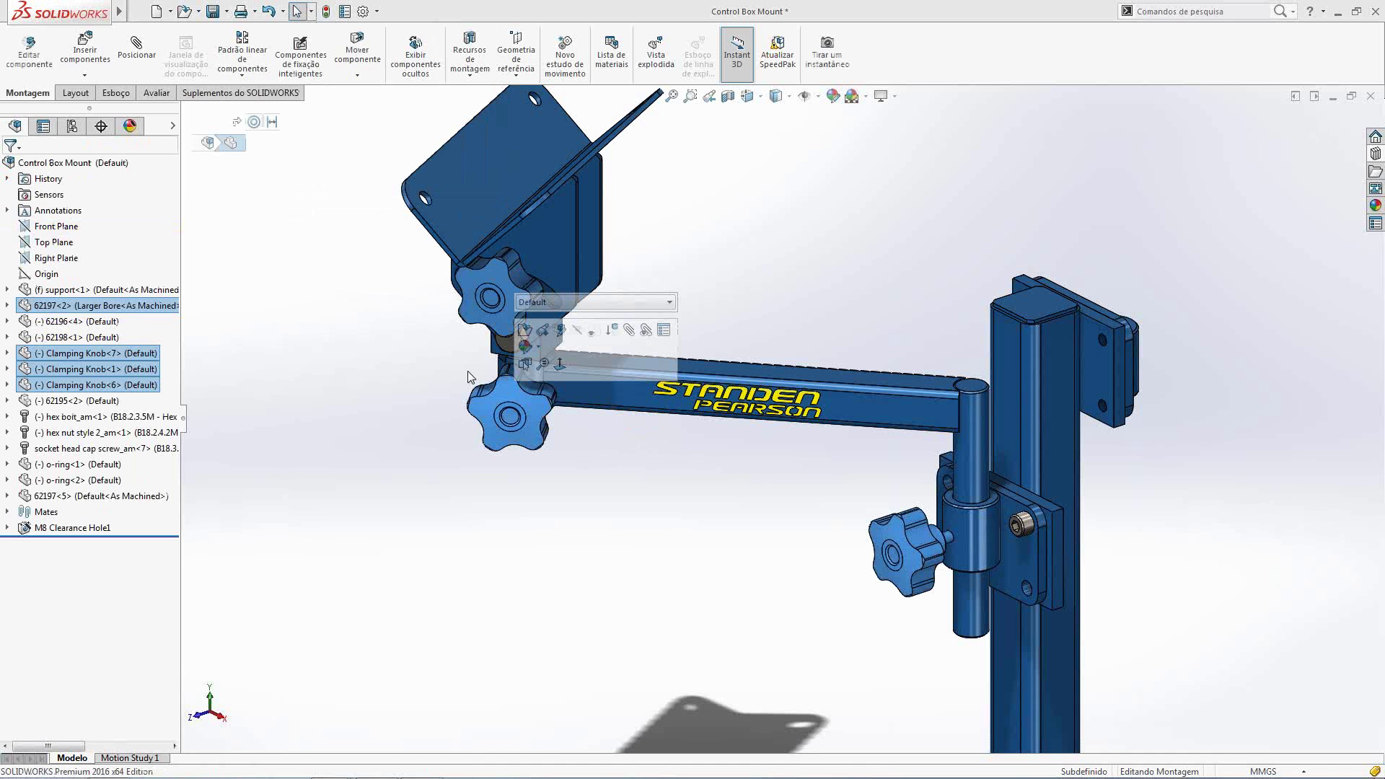
left_click(561, 303)
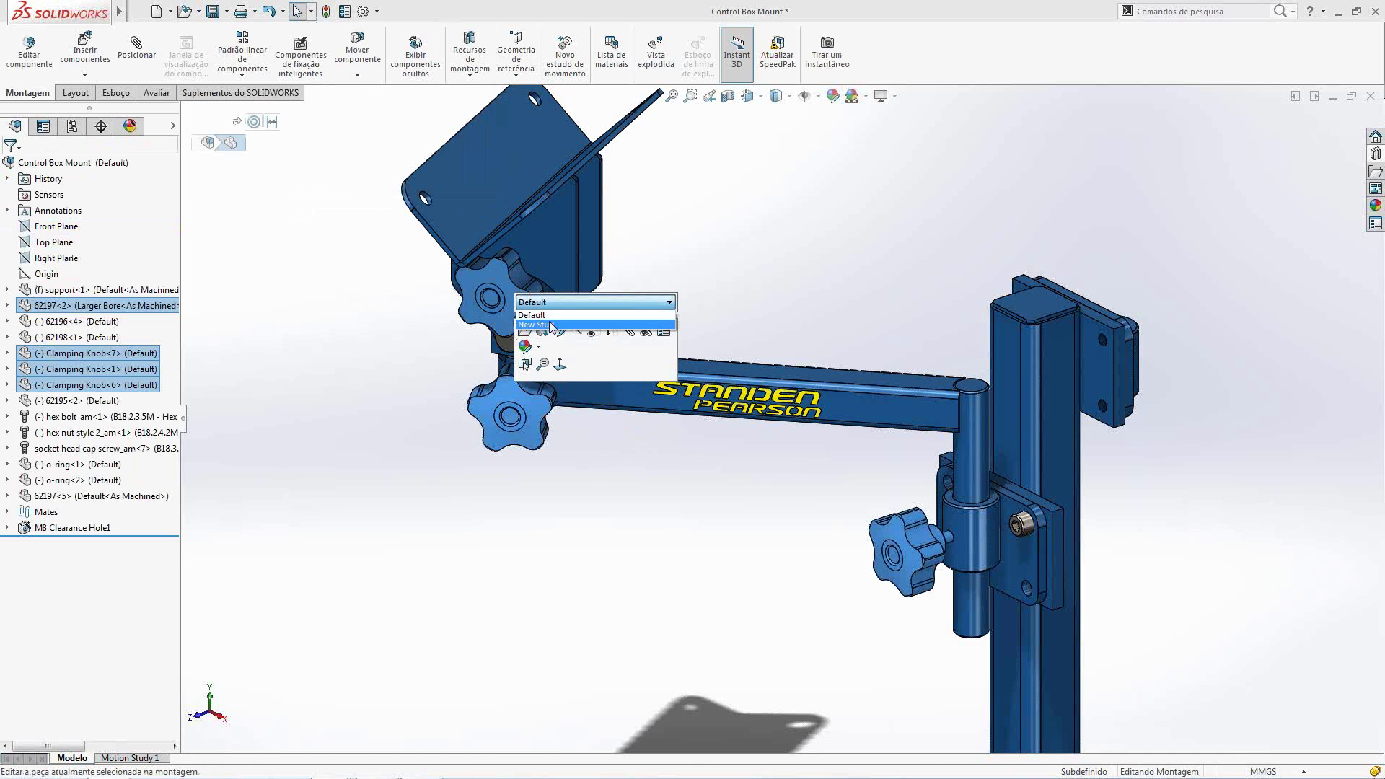
left_click(552, 325)
right_click(549, 322)
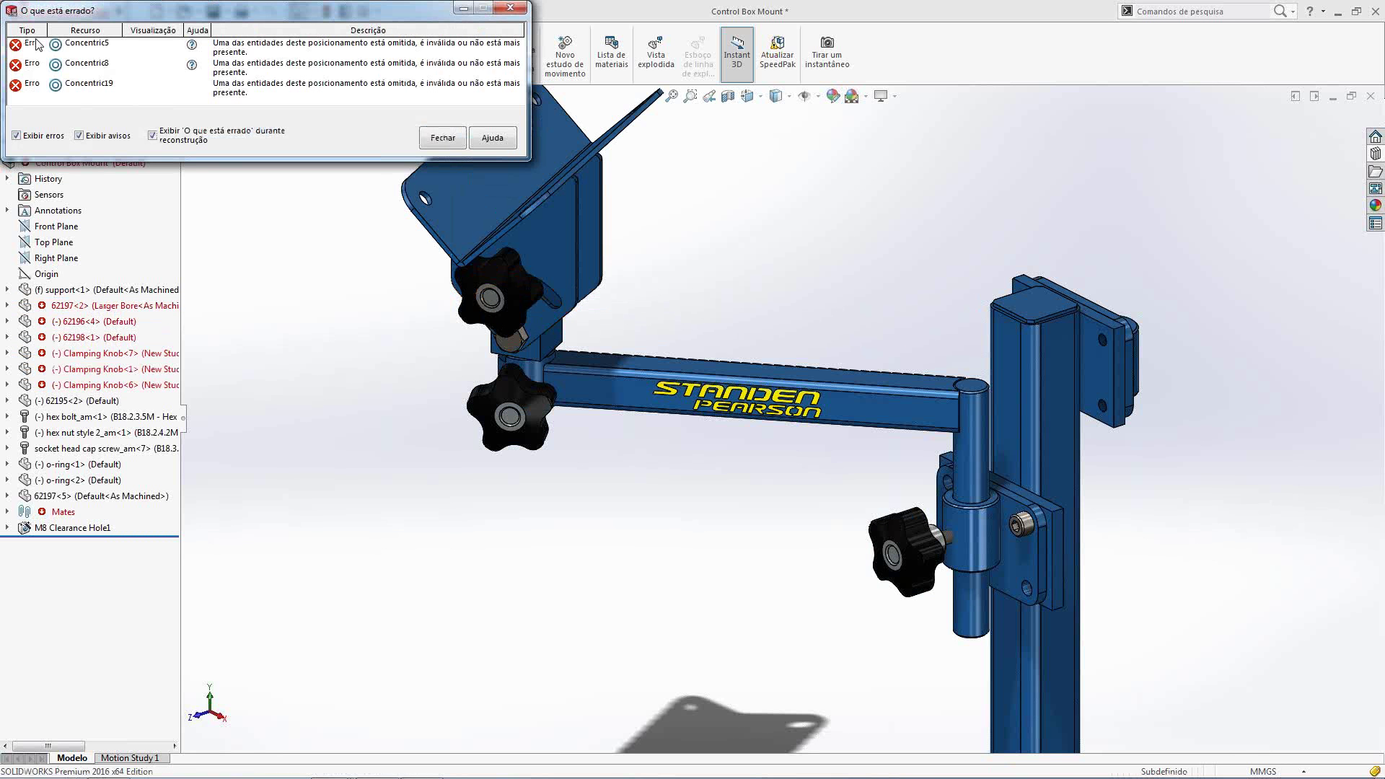
left_click(442, 138)
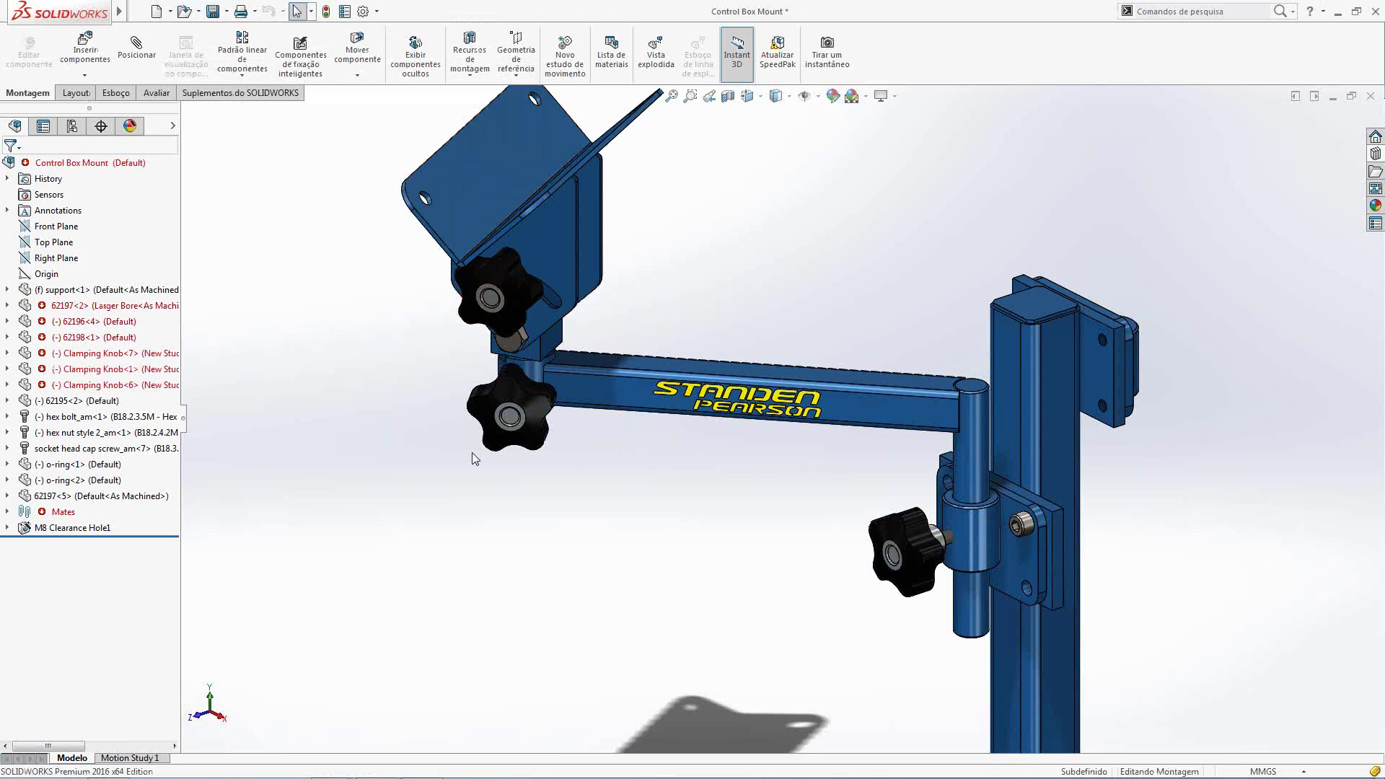
Repair the Concentric5 mate by picking the lower clamping knob's threaded stud as the missing reference and replacing all other missing mate references with it
middle_click_drag(474, 454, 450, 420)
scroll(621, 412, "down", 3)
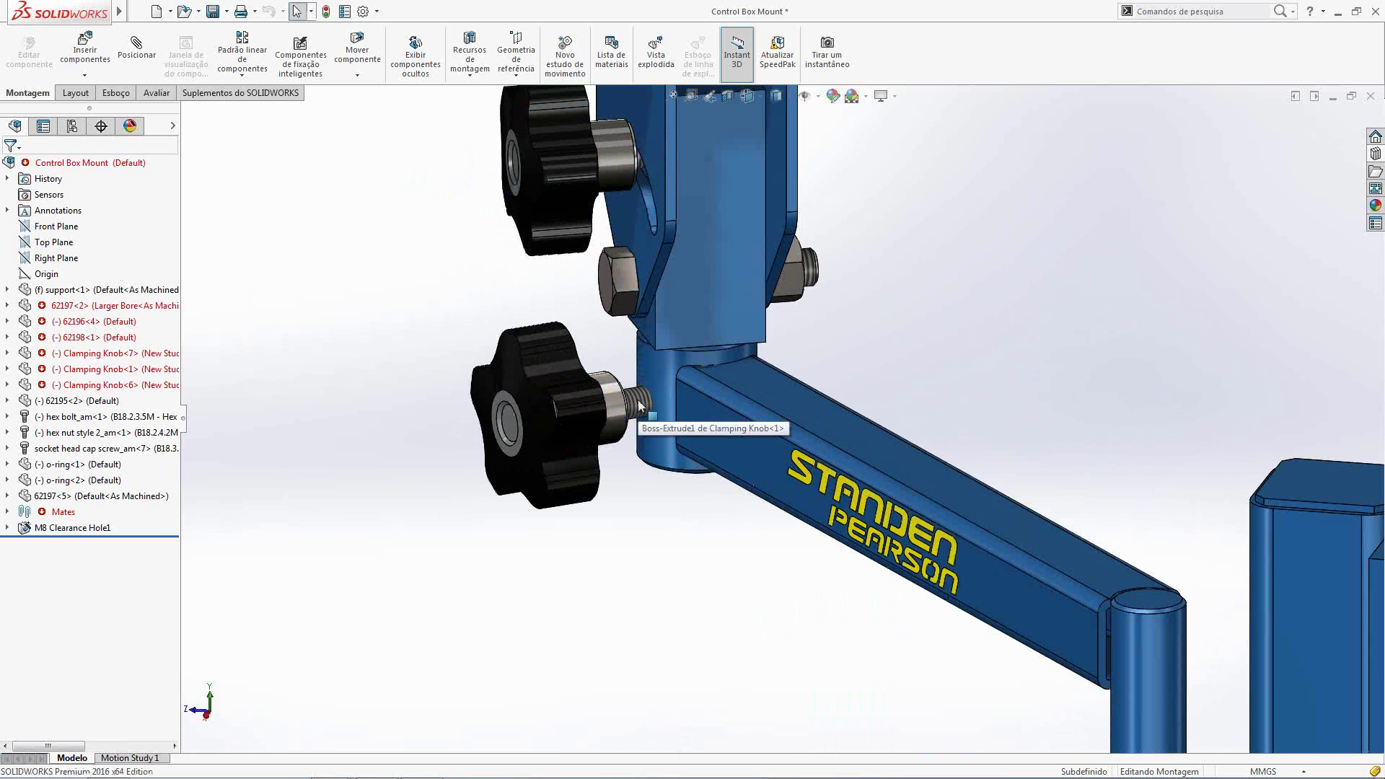
left_click(638, 407)
left_click(646, 404)
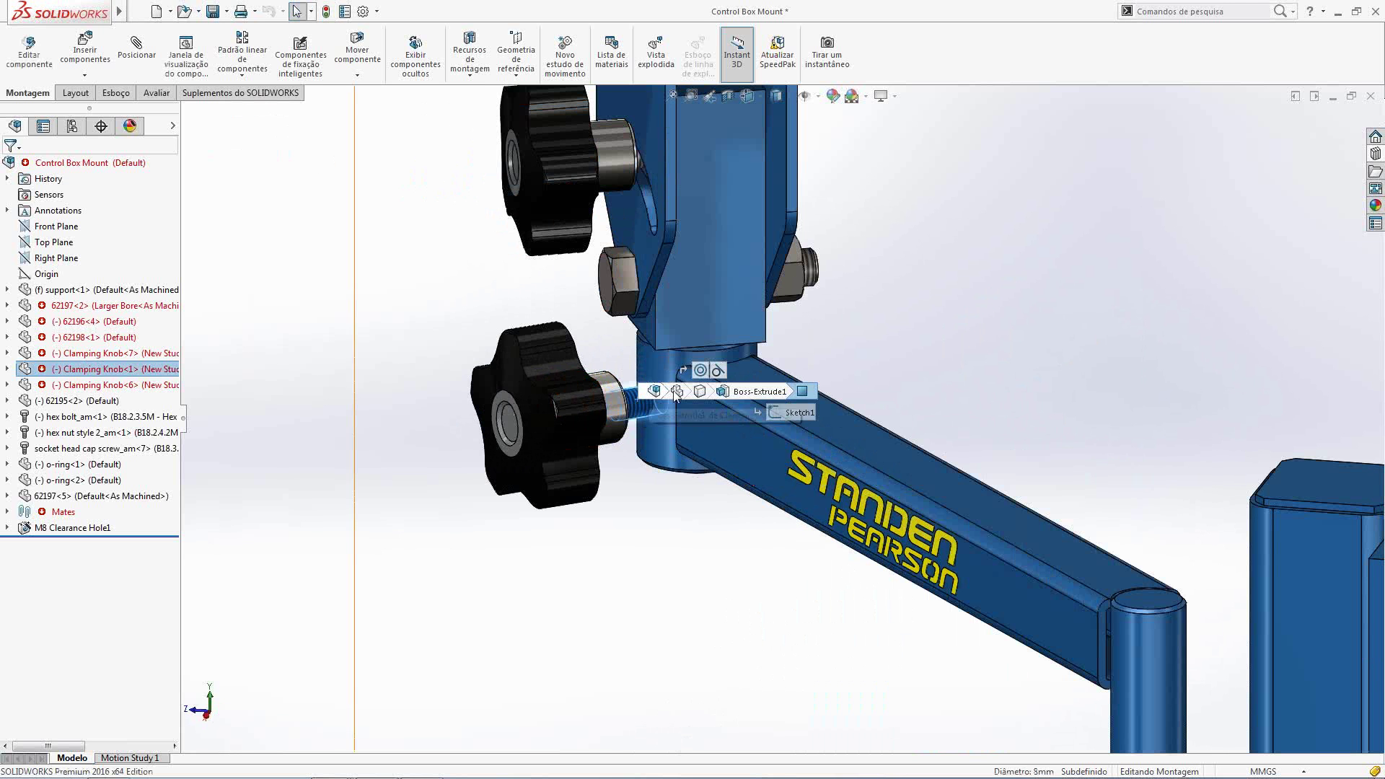
left_click(710, 344)
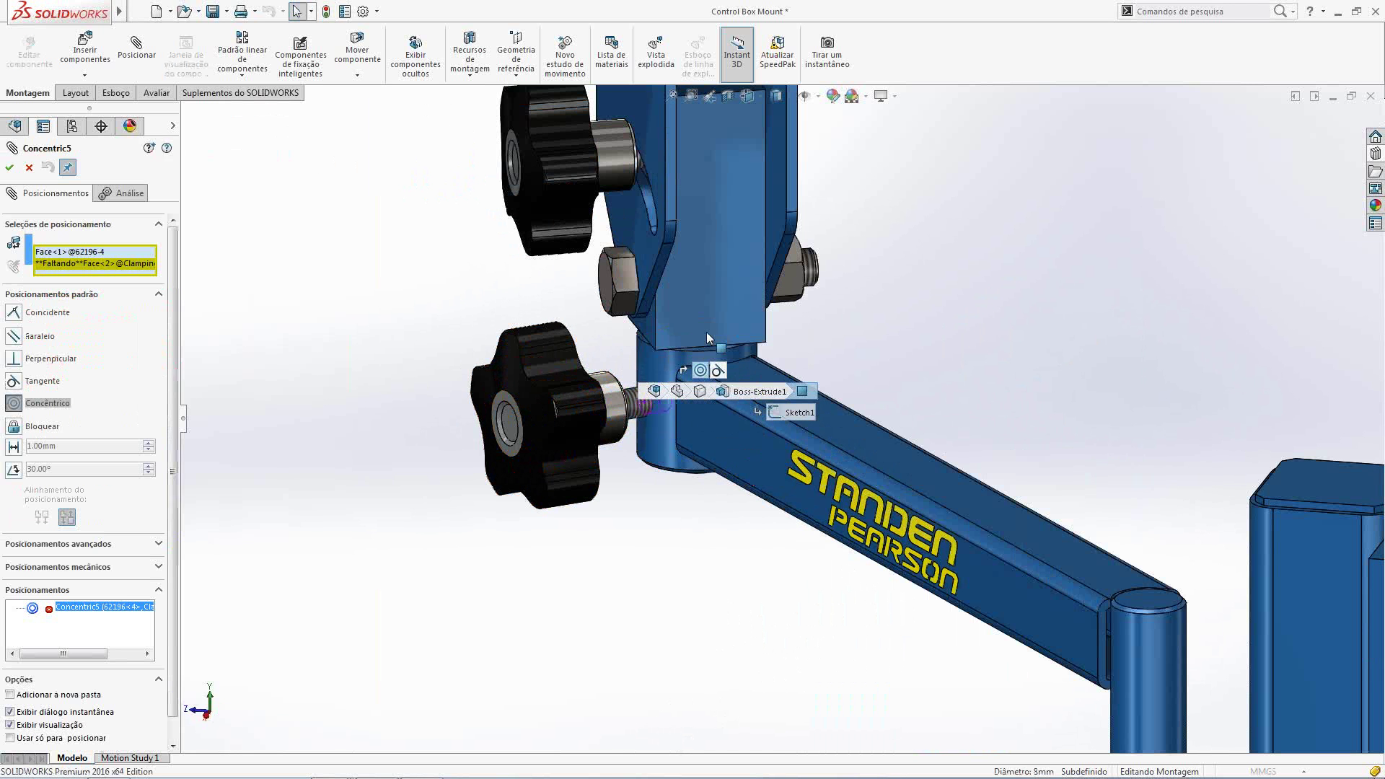
left_click(635, 402)
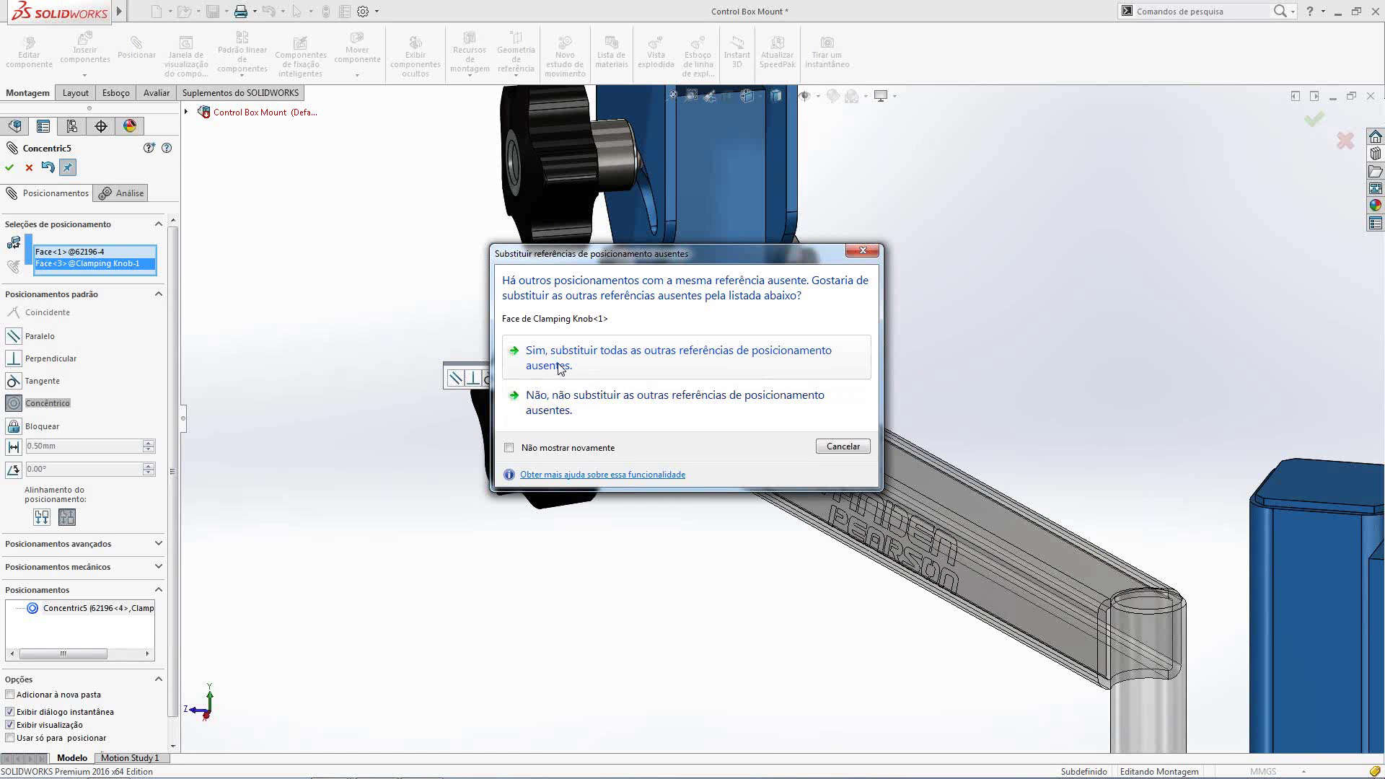
left_click(560, 365)
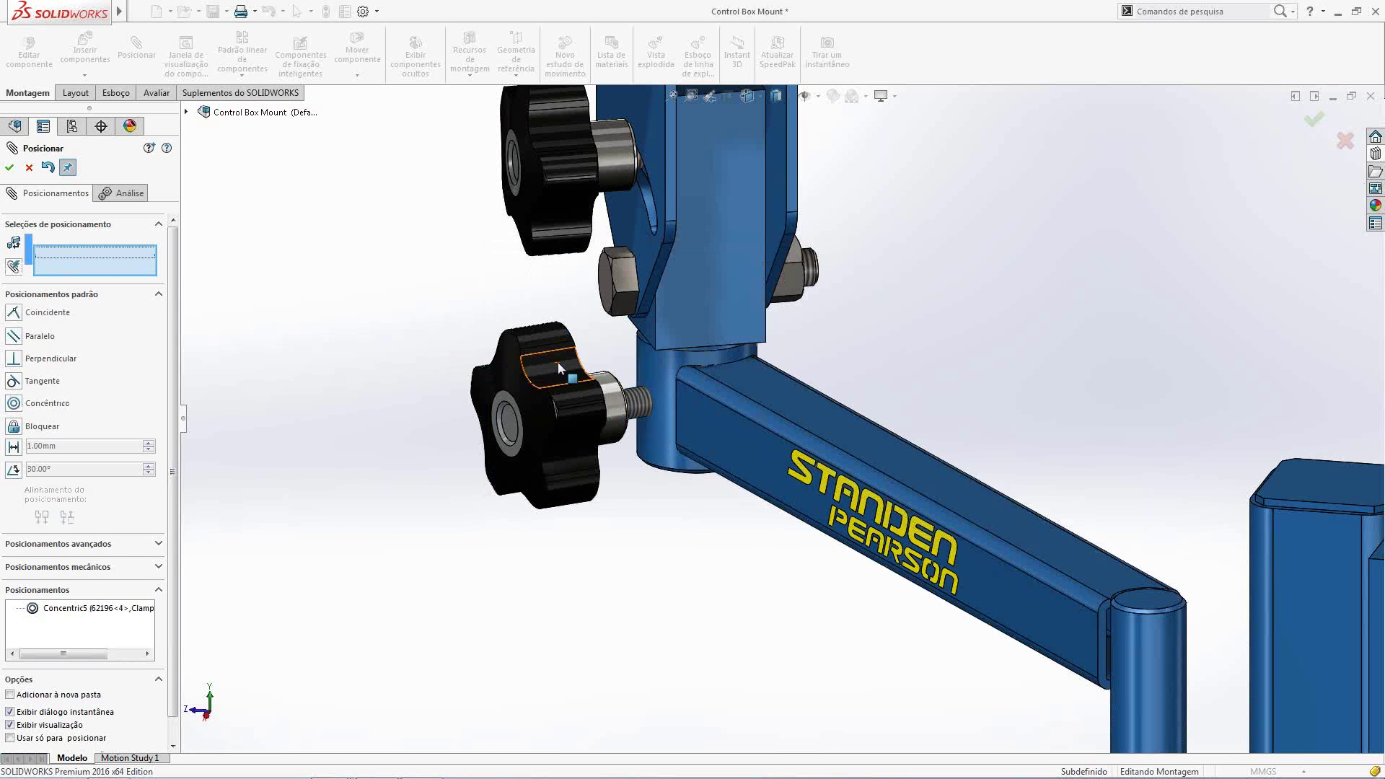
left_click(9, 167)
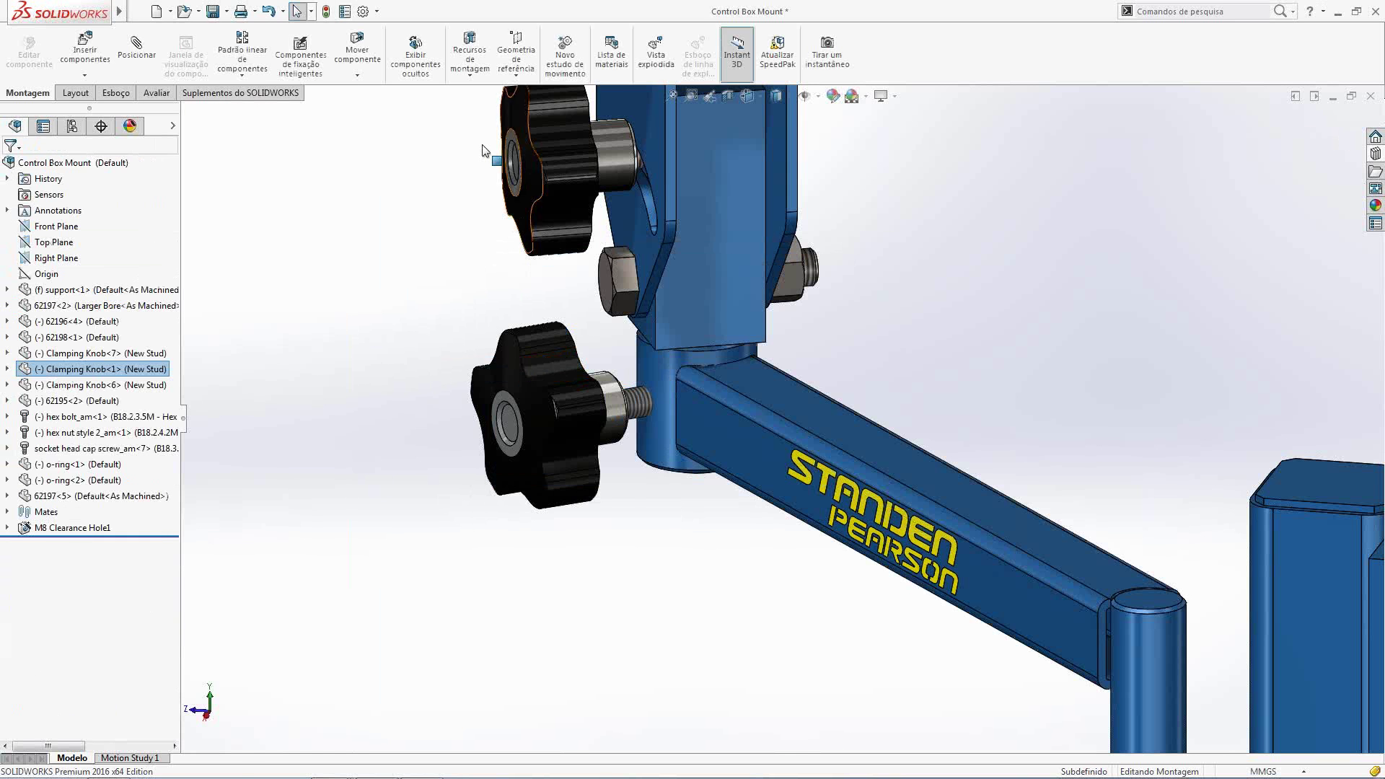
Test the arm's free motion by moving post 62198<1> and tray bracket 62195<2>, then clear the selection
left_click(709, 98)
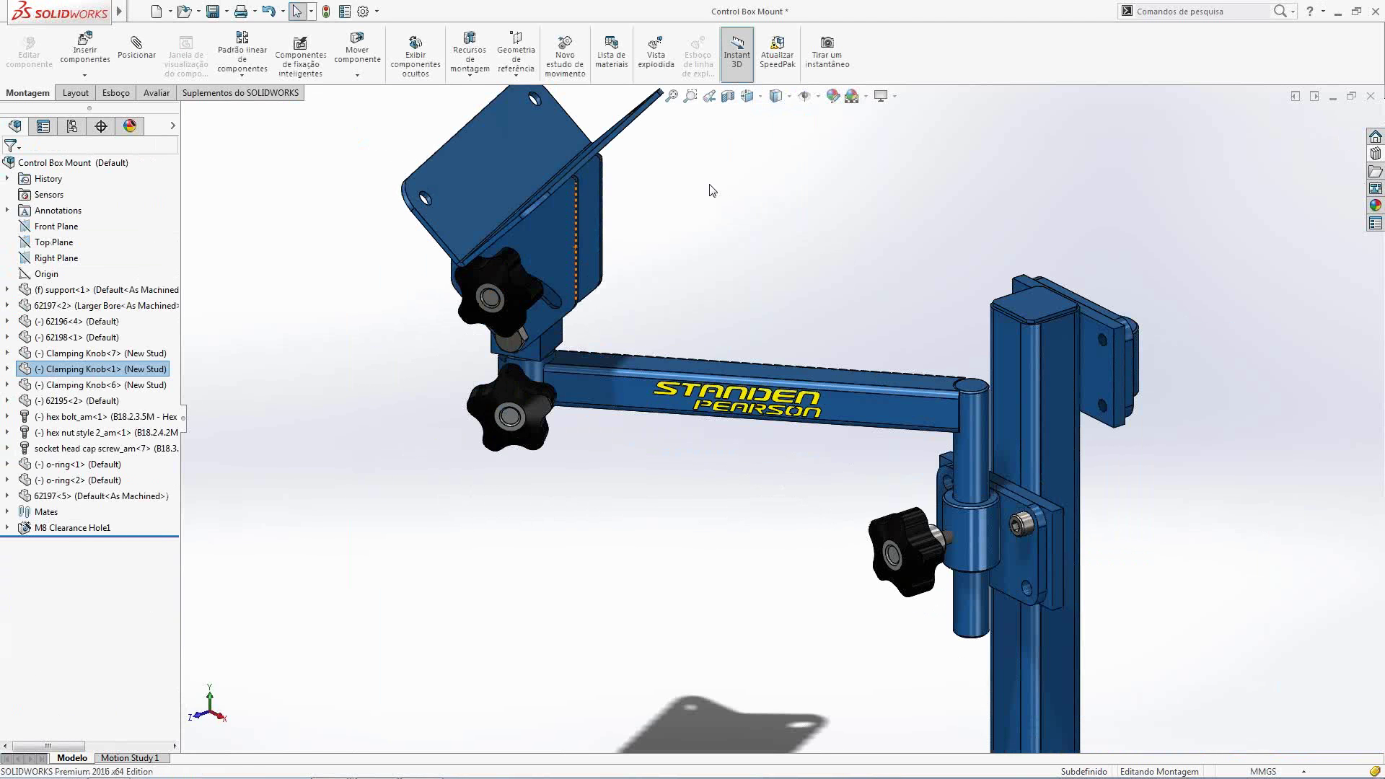
scroll(705, 497, "up", 3)
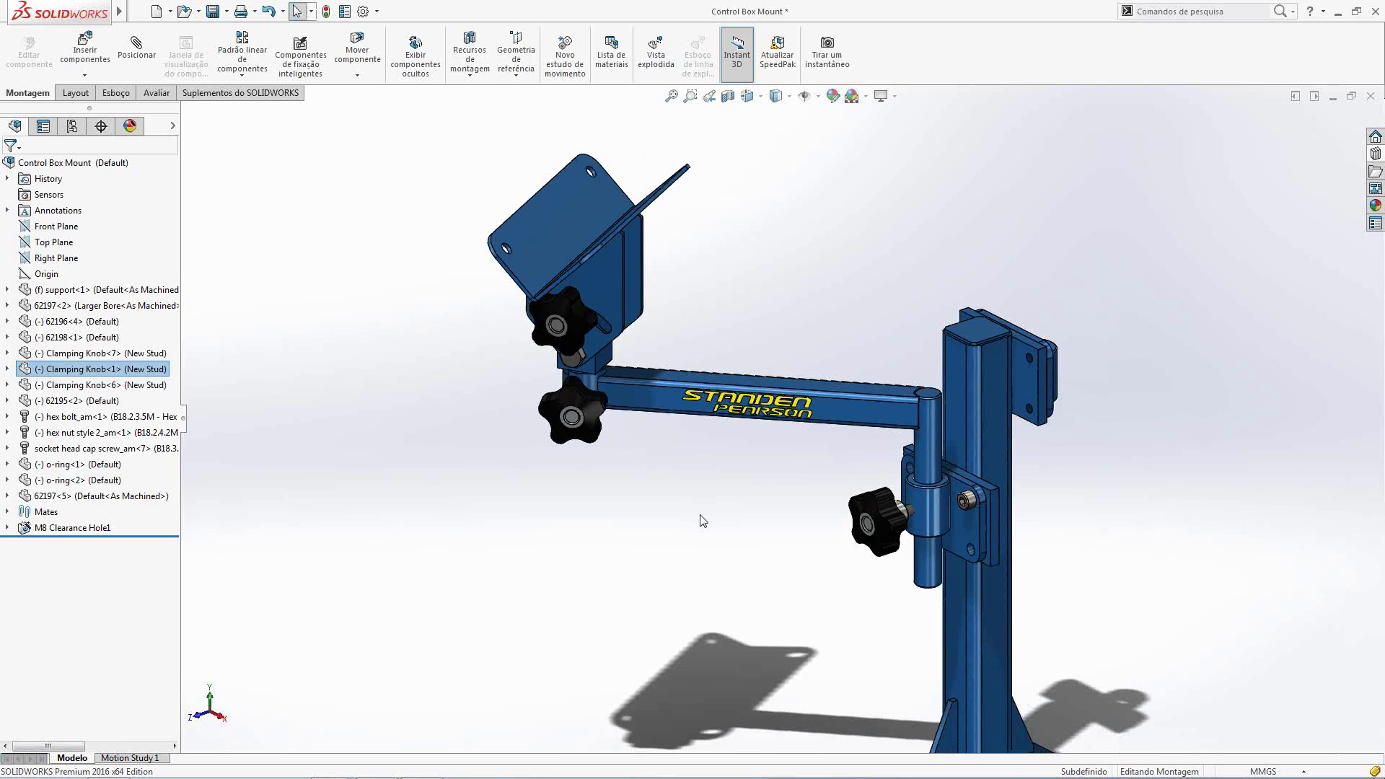
middle_click_drag(703, 521, 635, 503)
left_click_drag(622, 470, 671, 454)
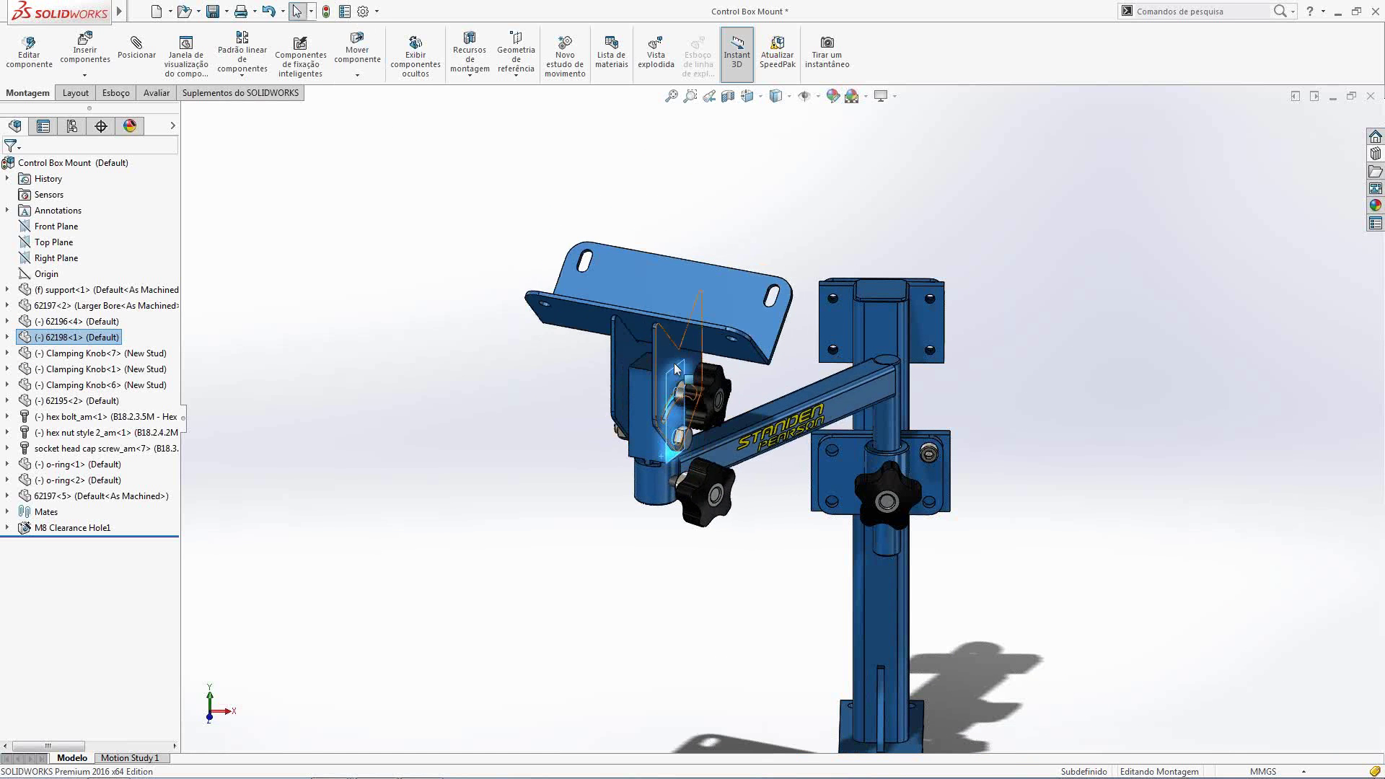
mouse_move(668, 372)
left_mouse_down()
mouse_move(644, 382)
mouse_move(664, 355)
left_mouse_up()
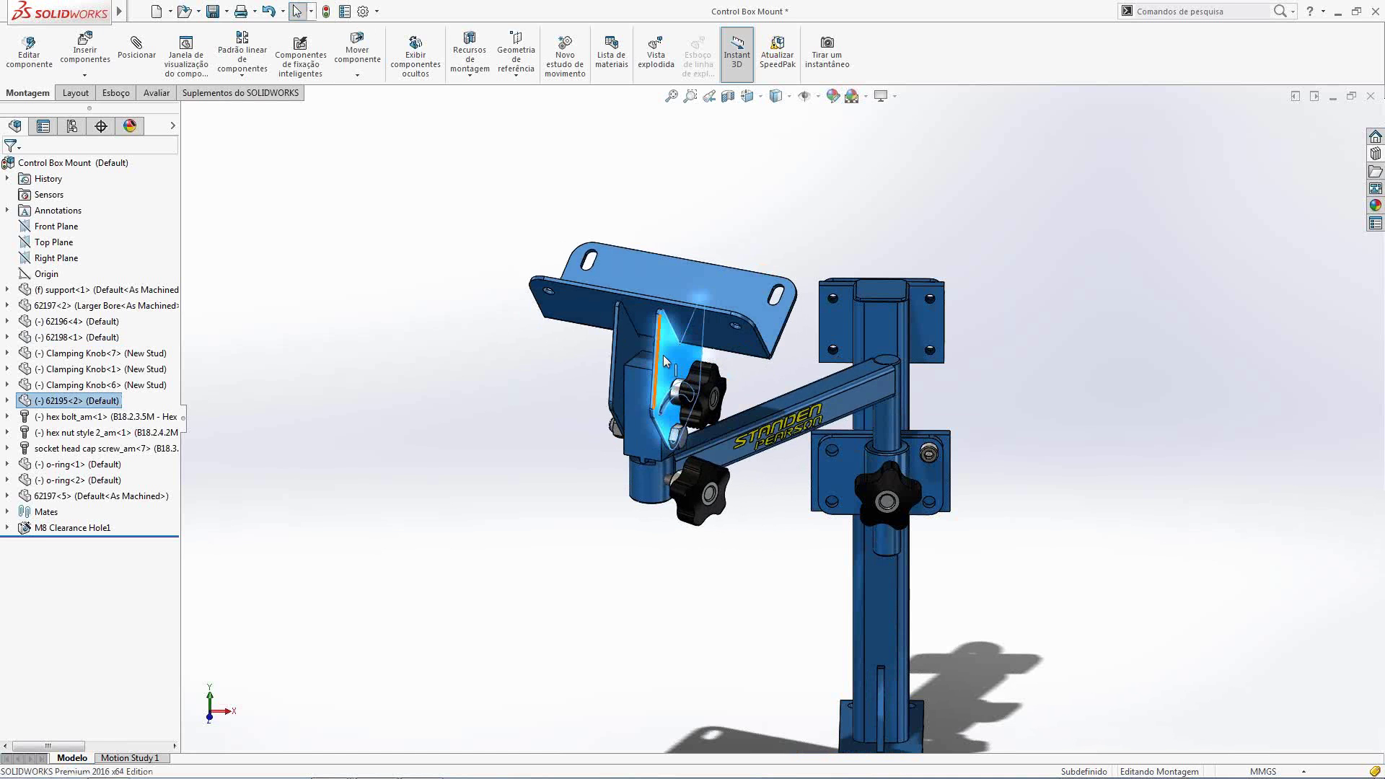
key("Escape")
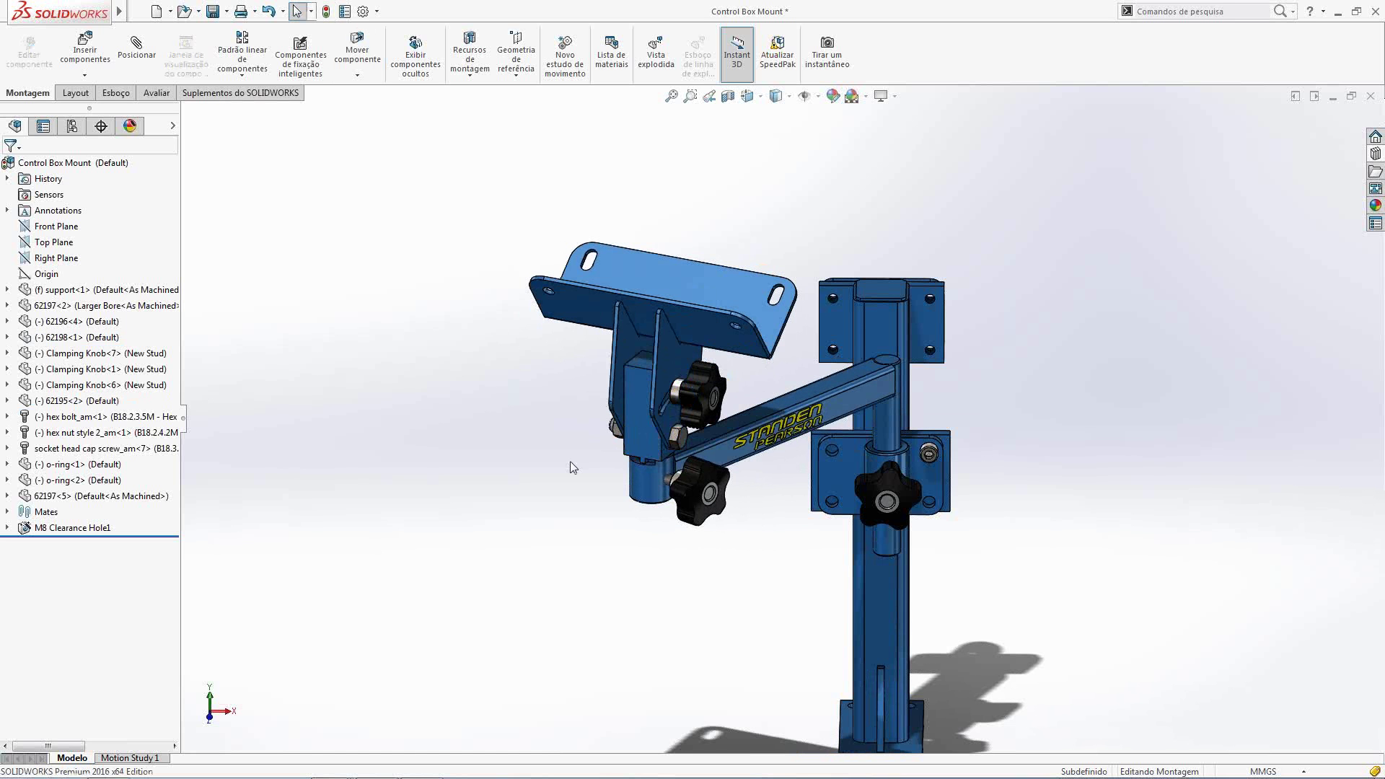
Temporarily fix arm 62196<4> and test how post 62198<1> and tray bracket 62195<2> move against it
right_click(658, 484)
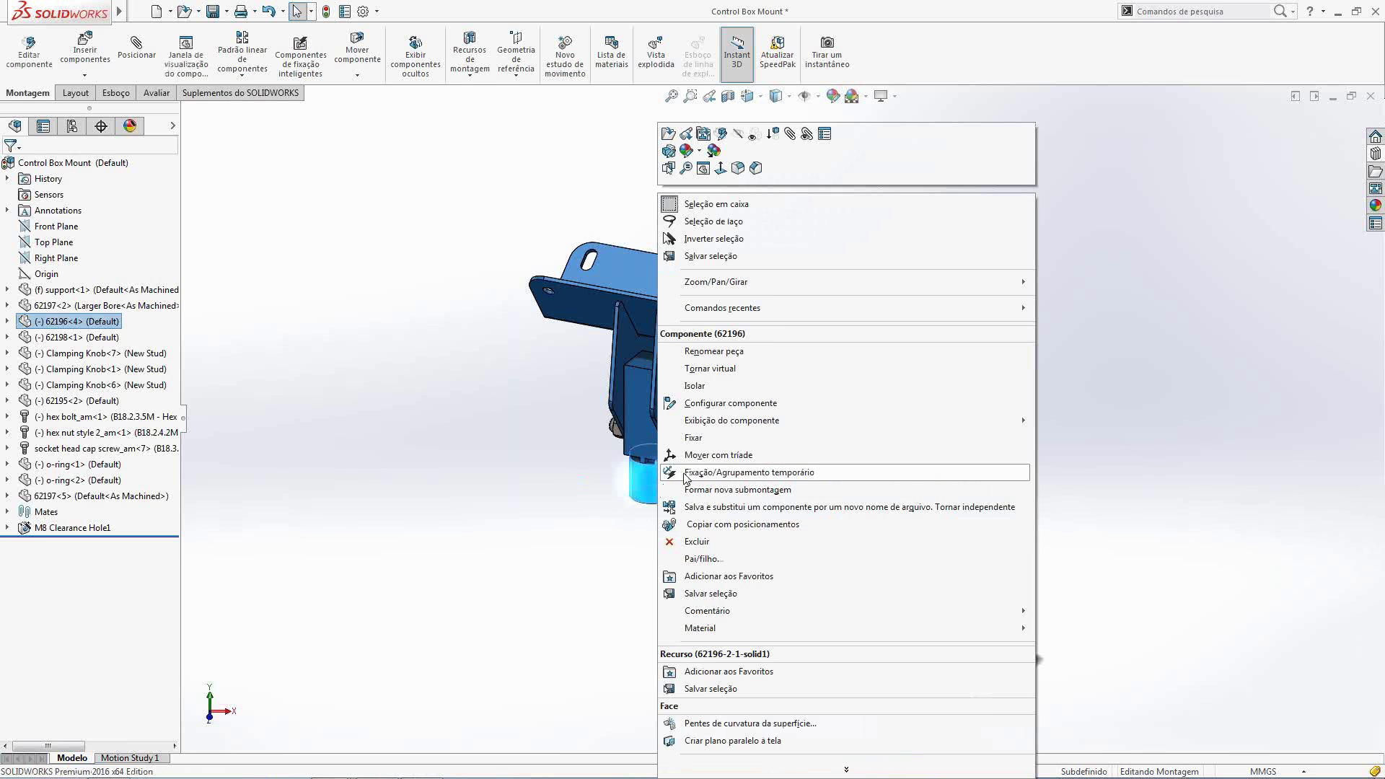
left_click(749, 472)
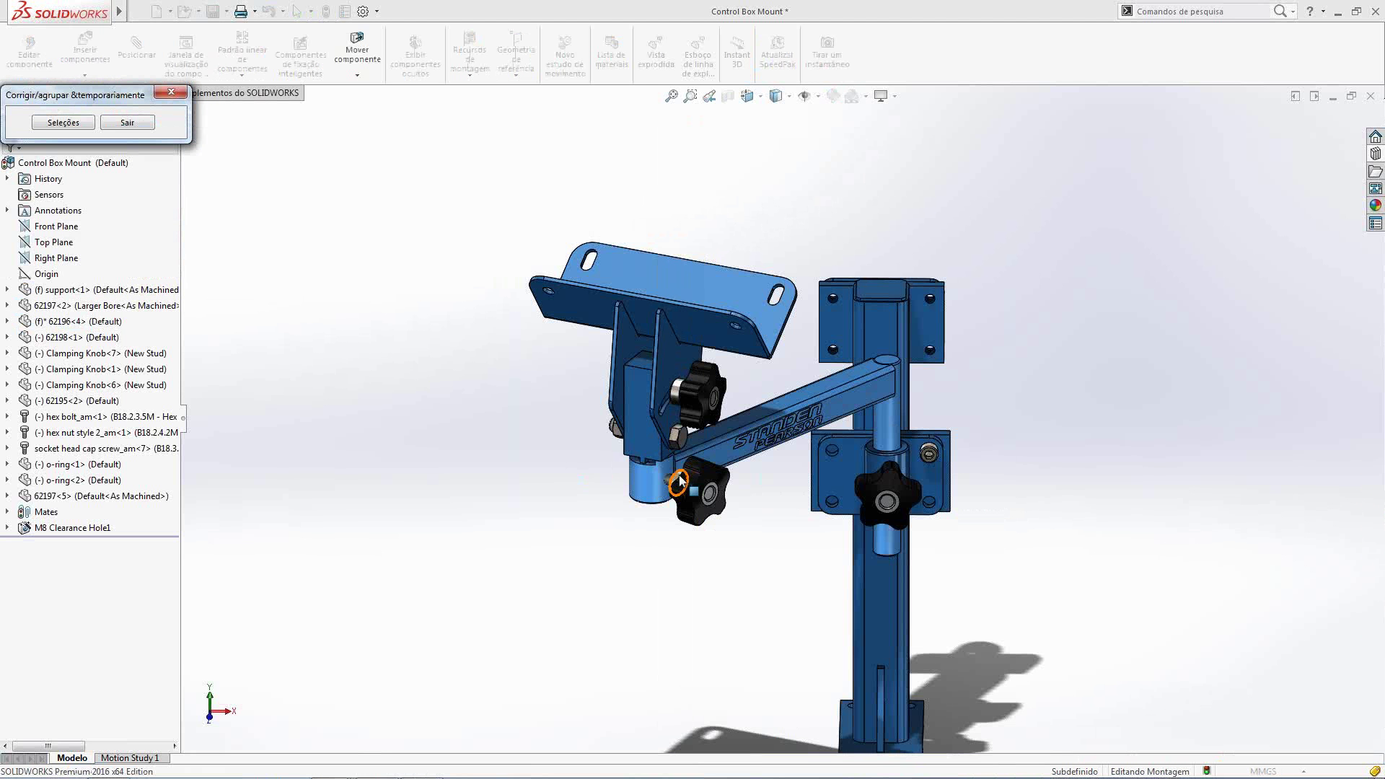
mouse_move(655, 442)
left_mouse_down()
mouse_move(635, 445)
mouse_move(651, 447)
left_mouse_up()
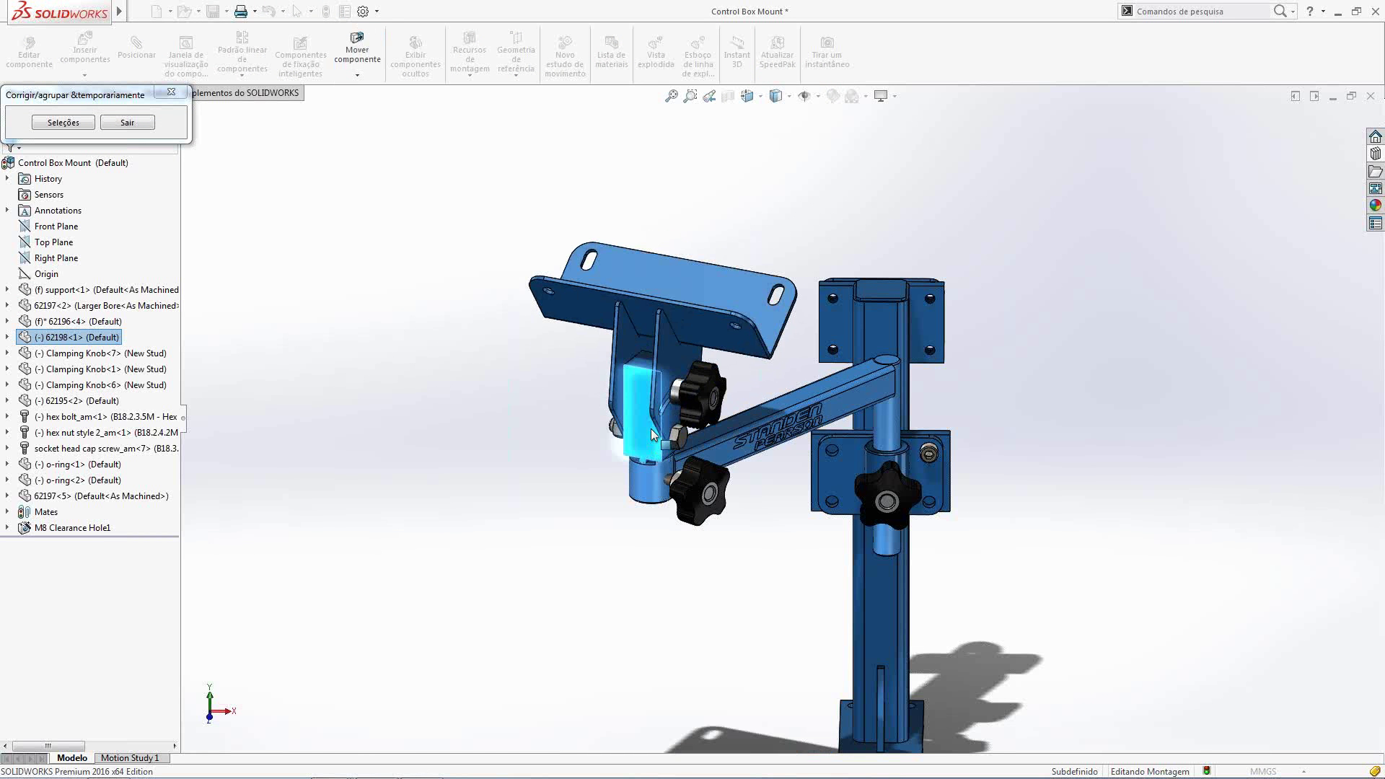
mouse_move(670, 365)
left_mouse_down()
mouse_move(648, 379)
mouse_move(663, 368)
left_mouse_up()
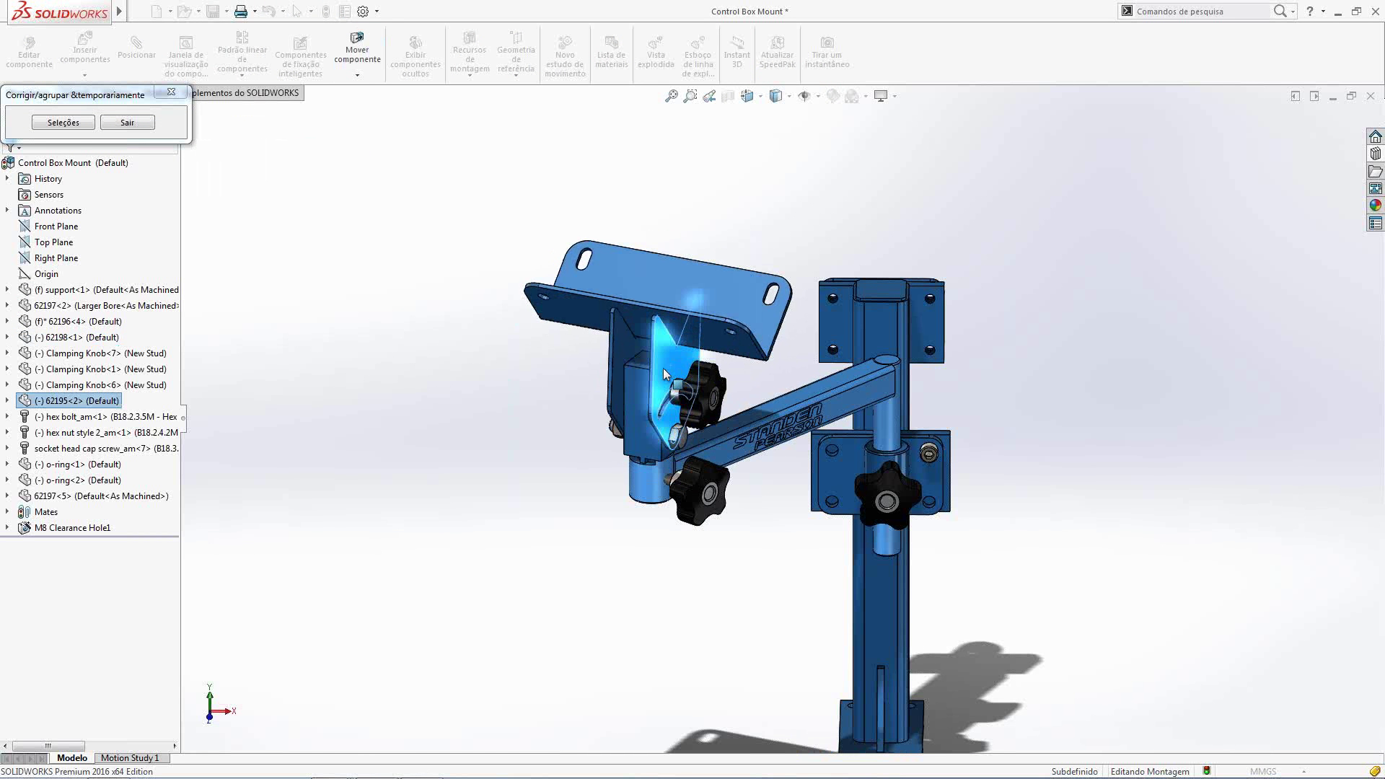
Temporarily group tray bracket 62195<2> with post 62198<1>, swivel them together on the fixed arm and exit the temporary fix/group
left_click(69, 122)
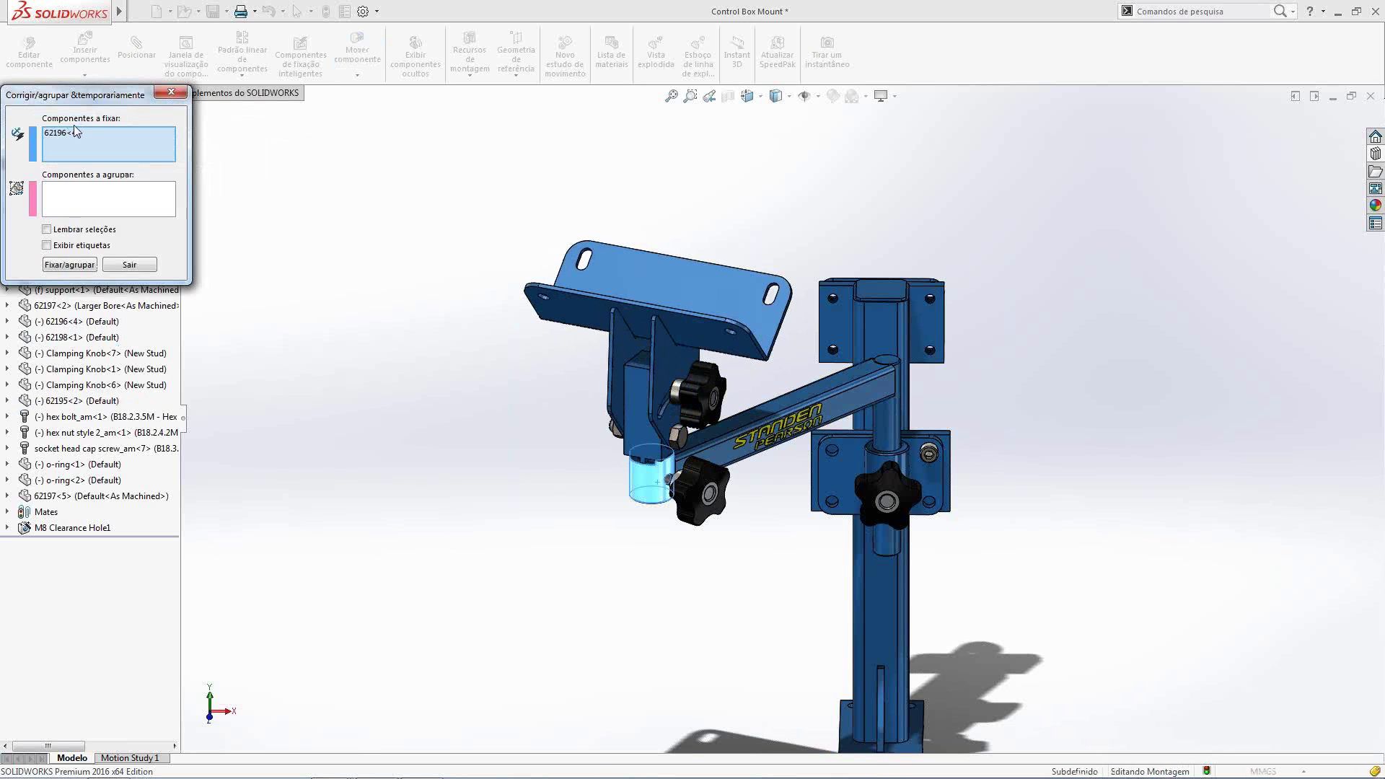
left_click(101, 200)
left_click(668, 366)
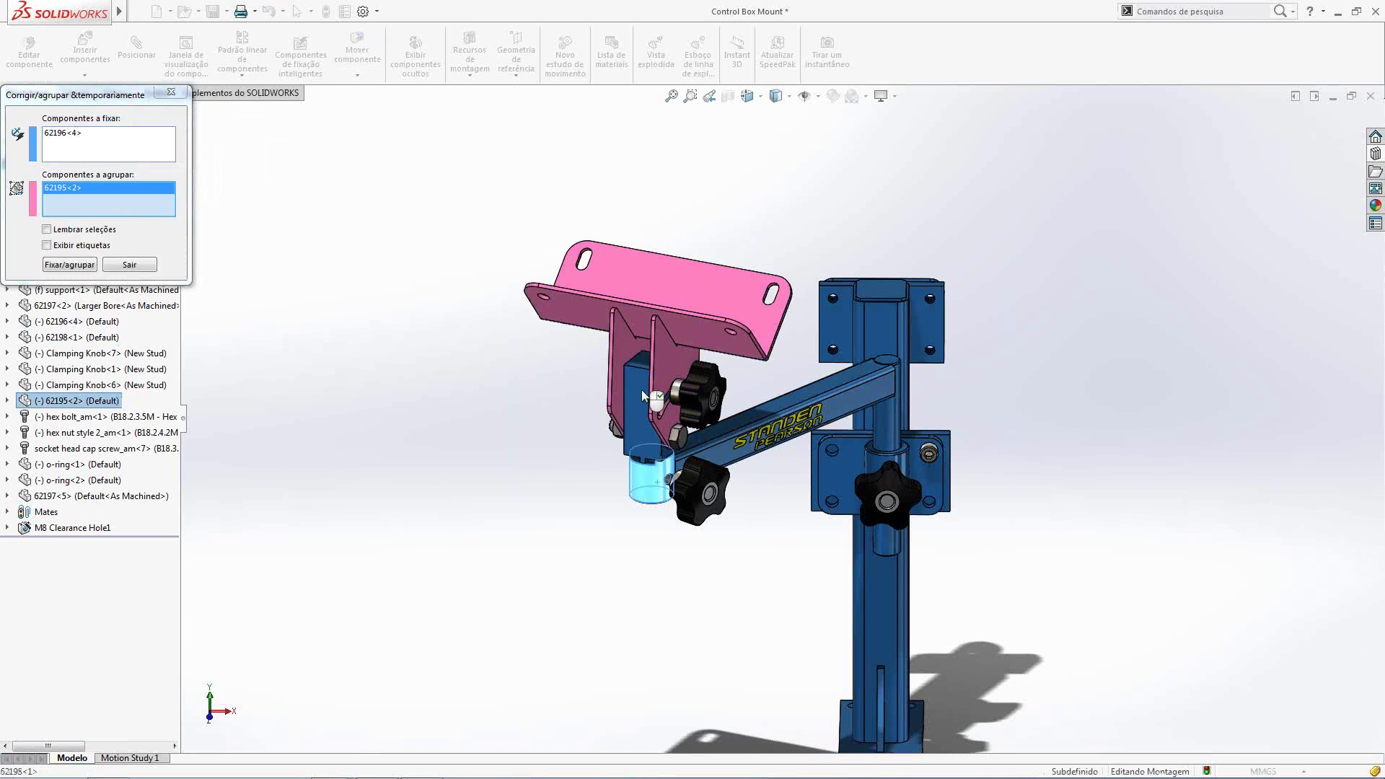
right_click(643, 390)
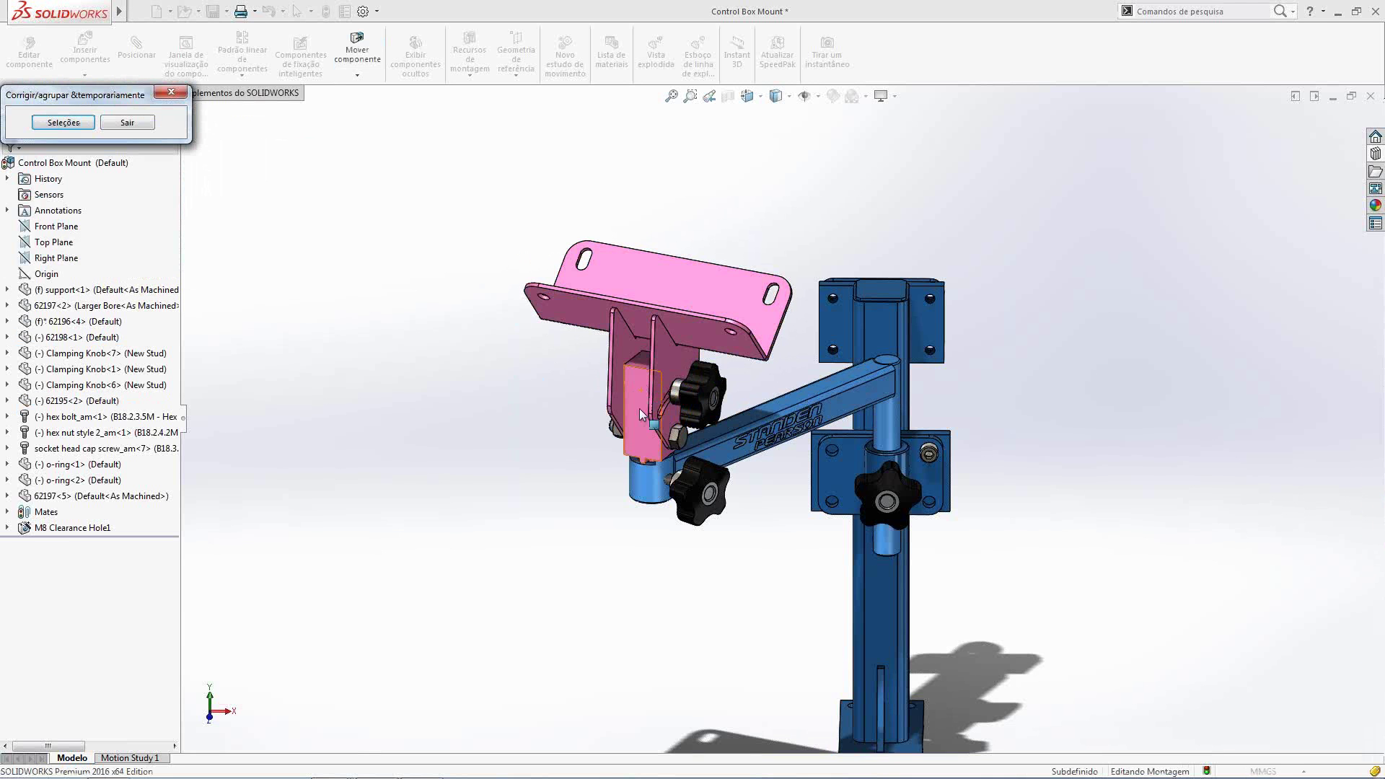
left_click_drag(640, 423, 664, 367)
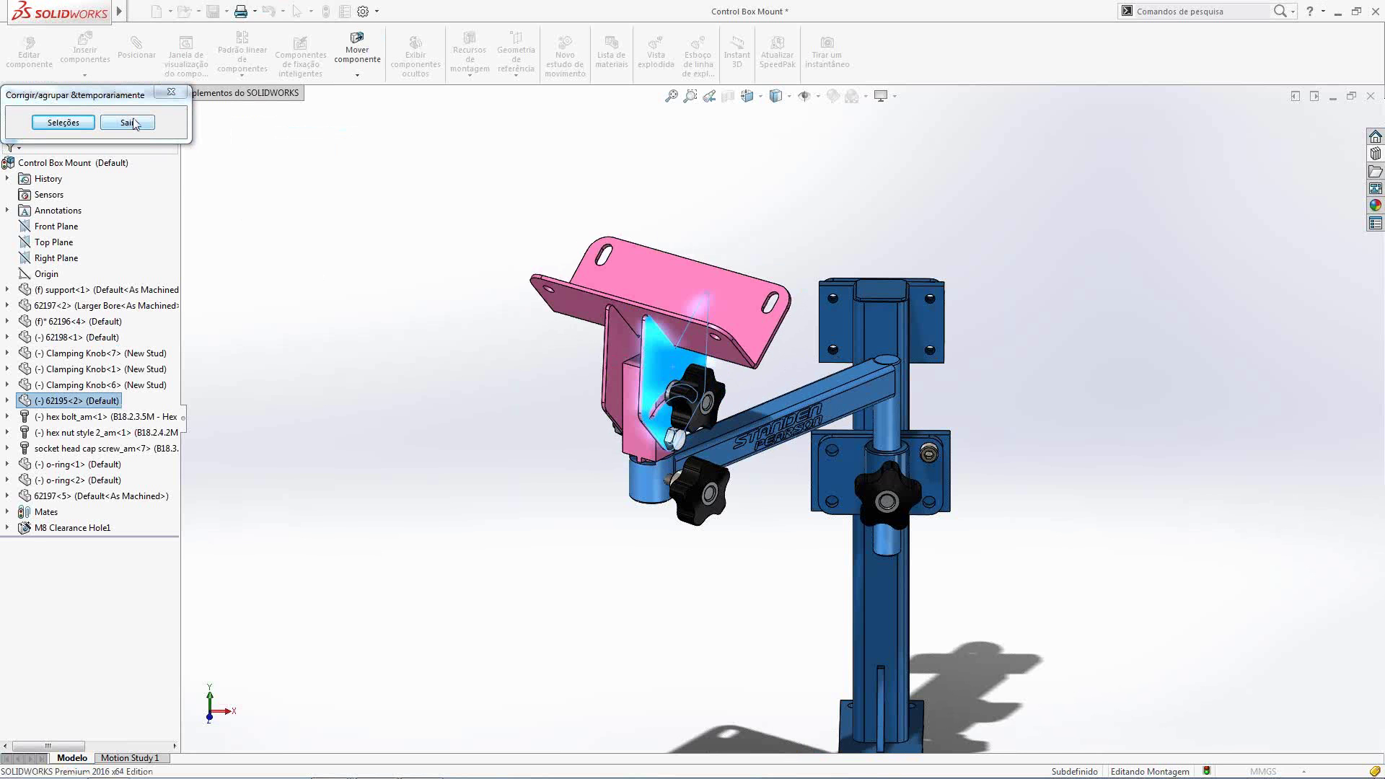
left_click(128, 122)
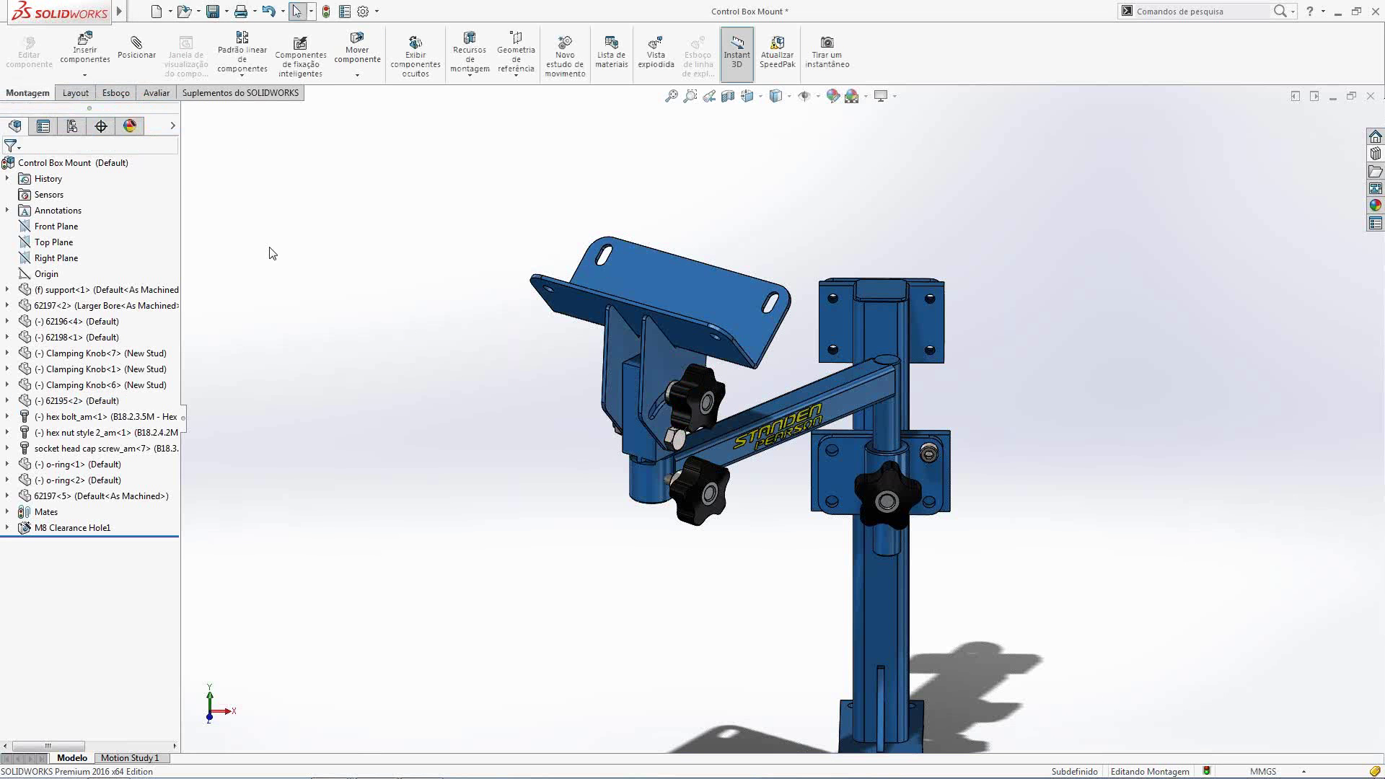
Copy the arm together with its swivel post, tray bracket, two clamping knobs, hex bolt and nut as a second set
middle_click_drag(821, 584, 714, 566)
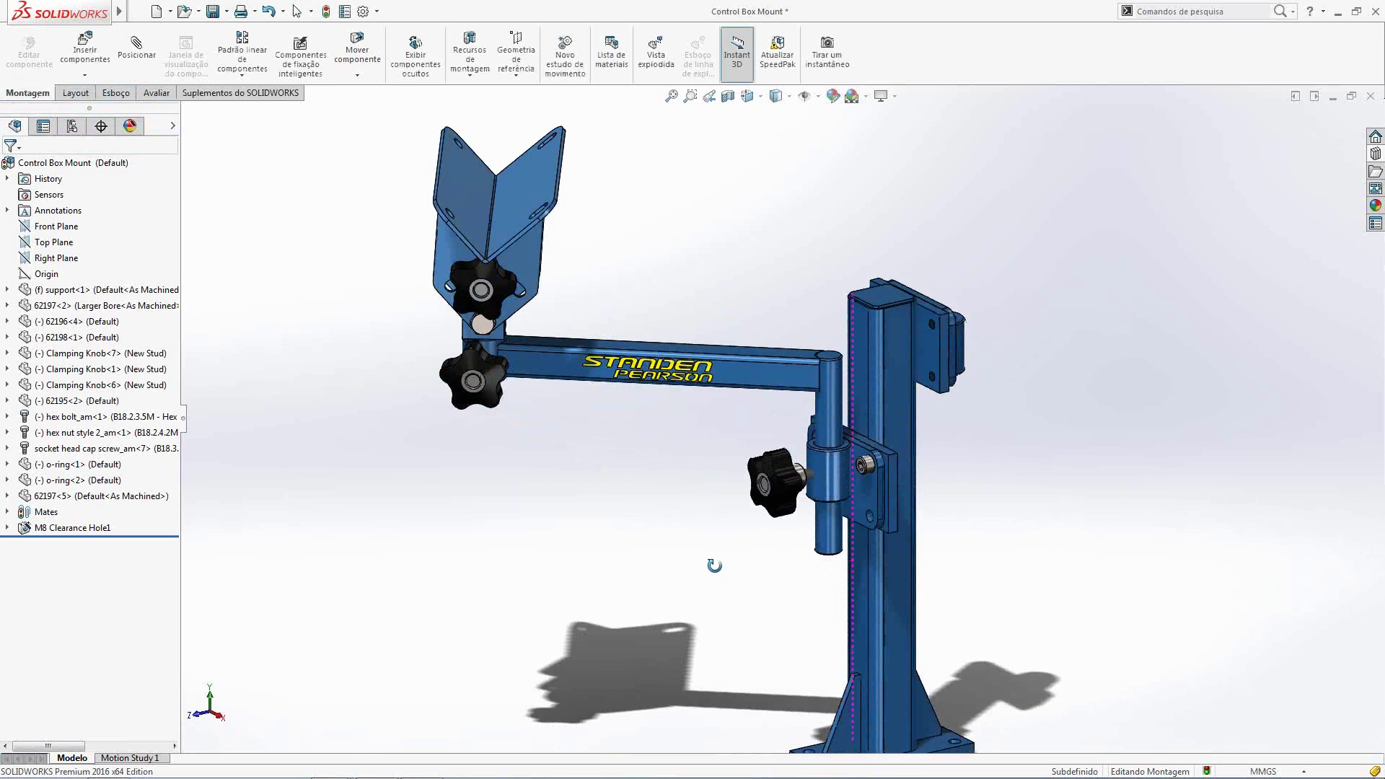
scroll(998, 542, "down", 2)
scroll(999, 538, "up", 2)
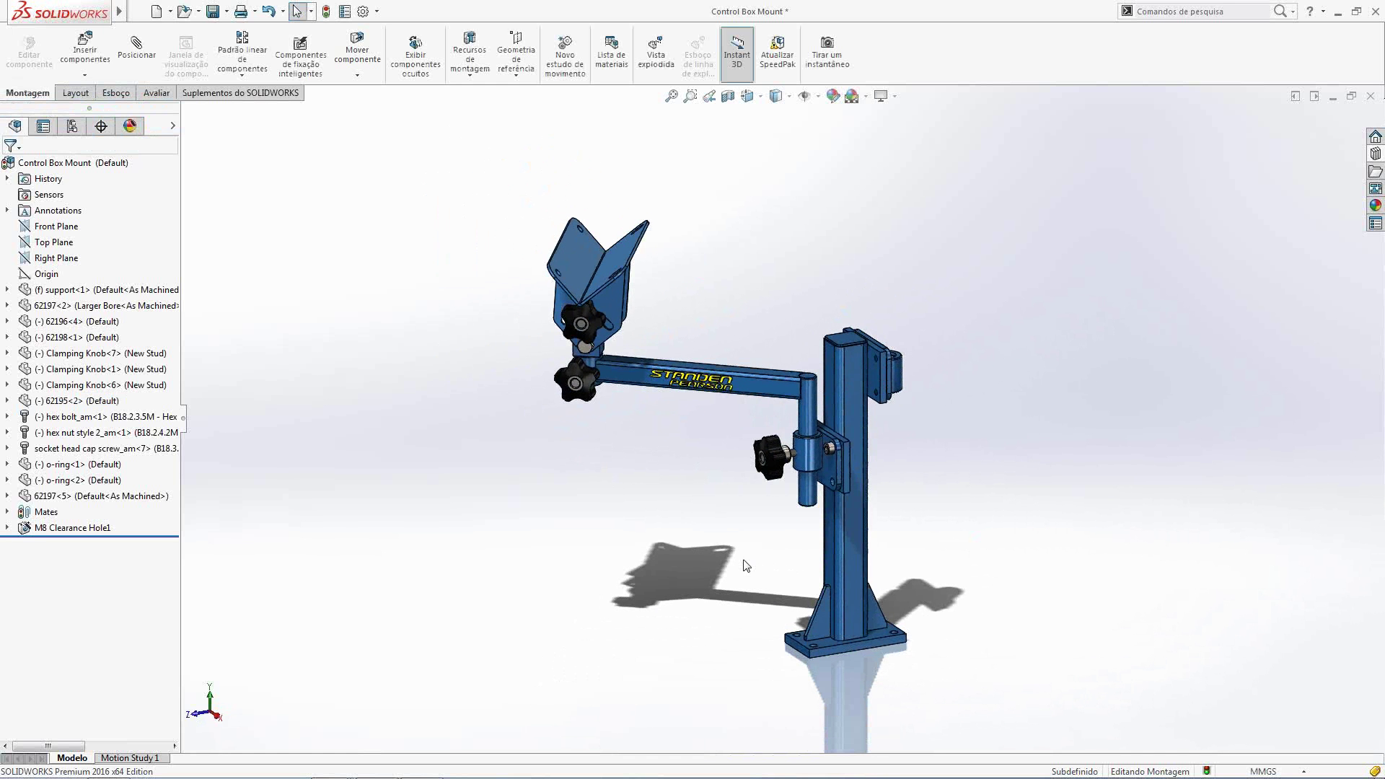
left_click_drag(728, 555, 474, 171)
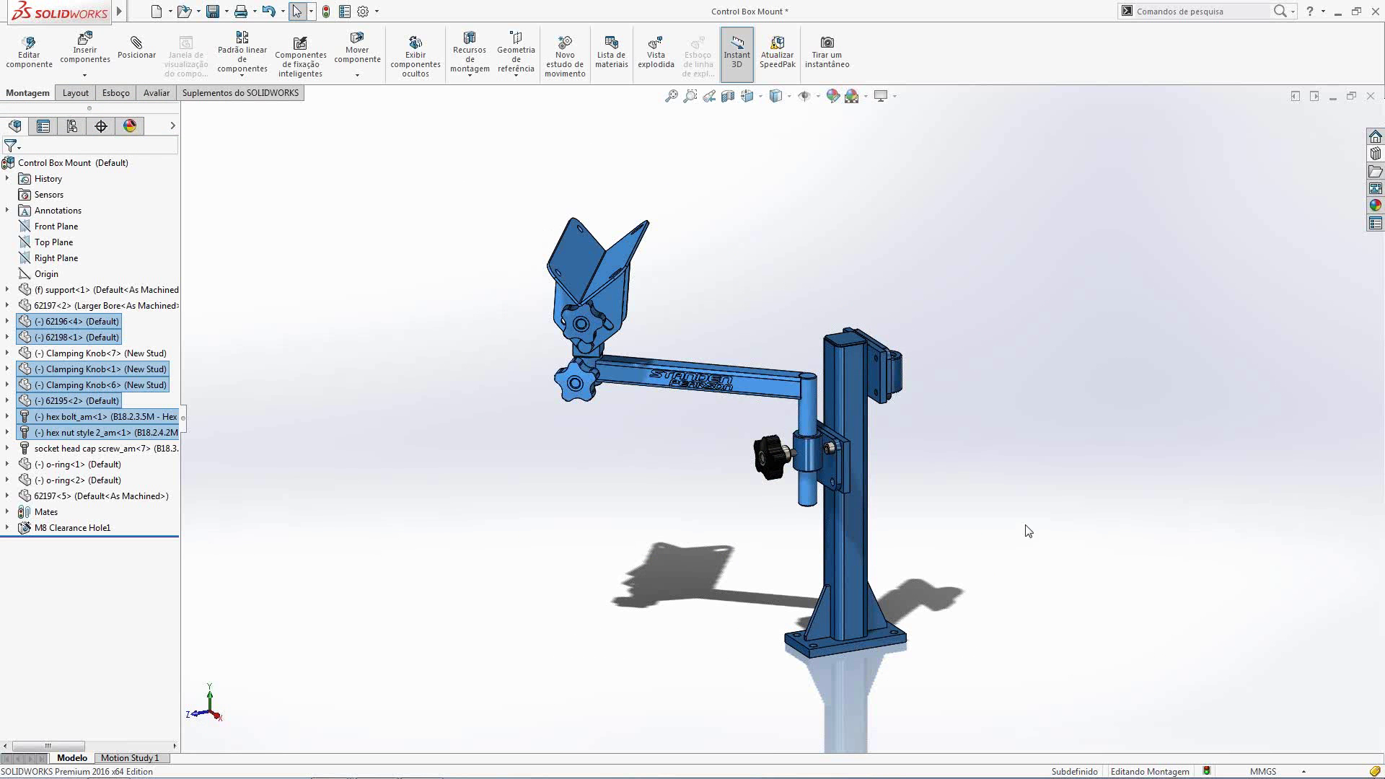
left_click(1071, 448)
middle_click_drag(1072, 448, 968, 447)
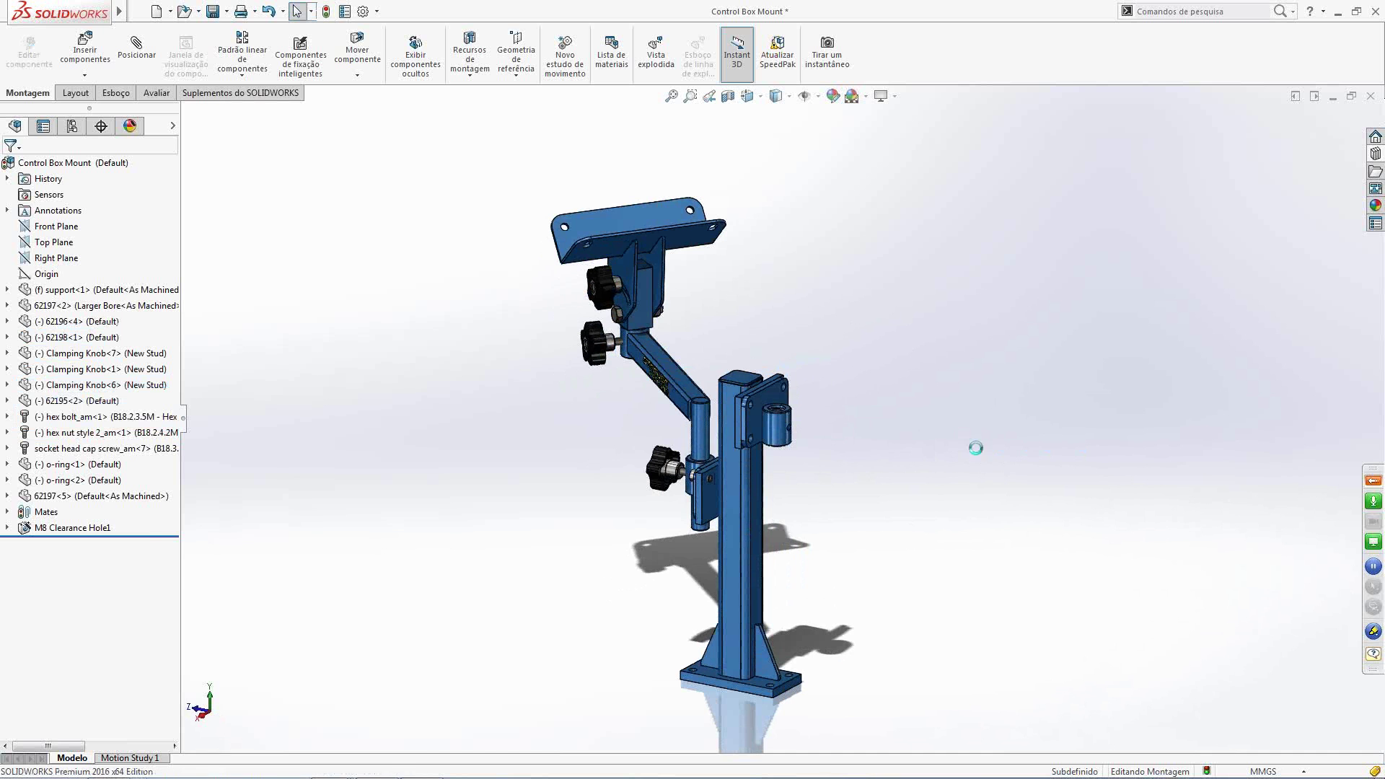
Mate the copied arm's vertical tube concentric with the collar of bracket 62197<5> and lower the arm into the collar
left_click_drag(950, 290, 932, 388)
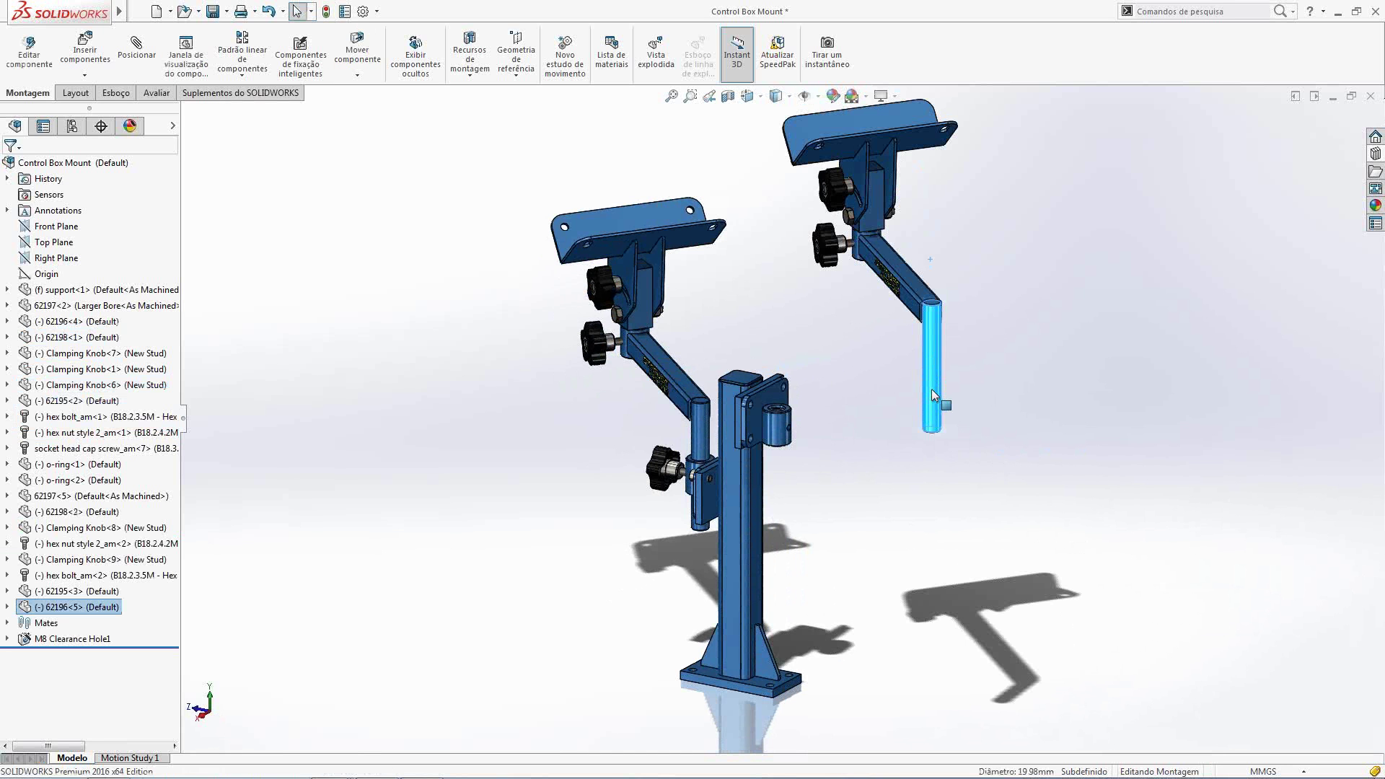
left_click(789, 422, "ctrl")
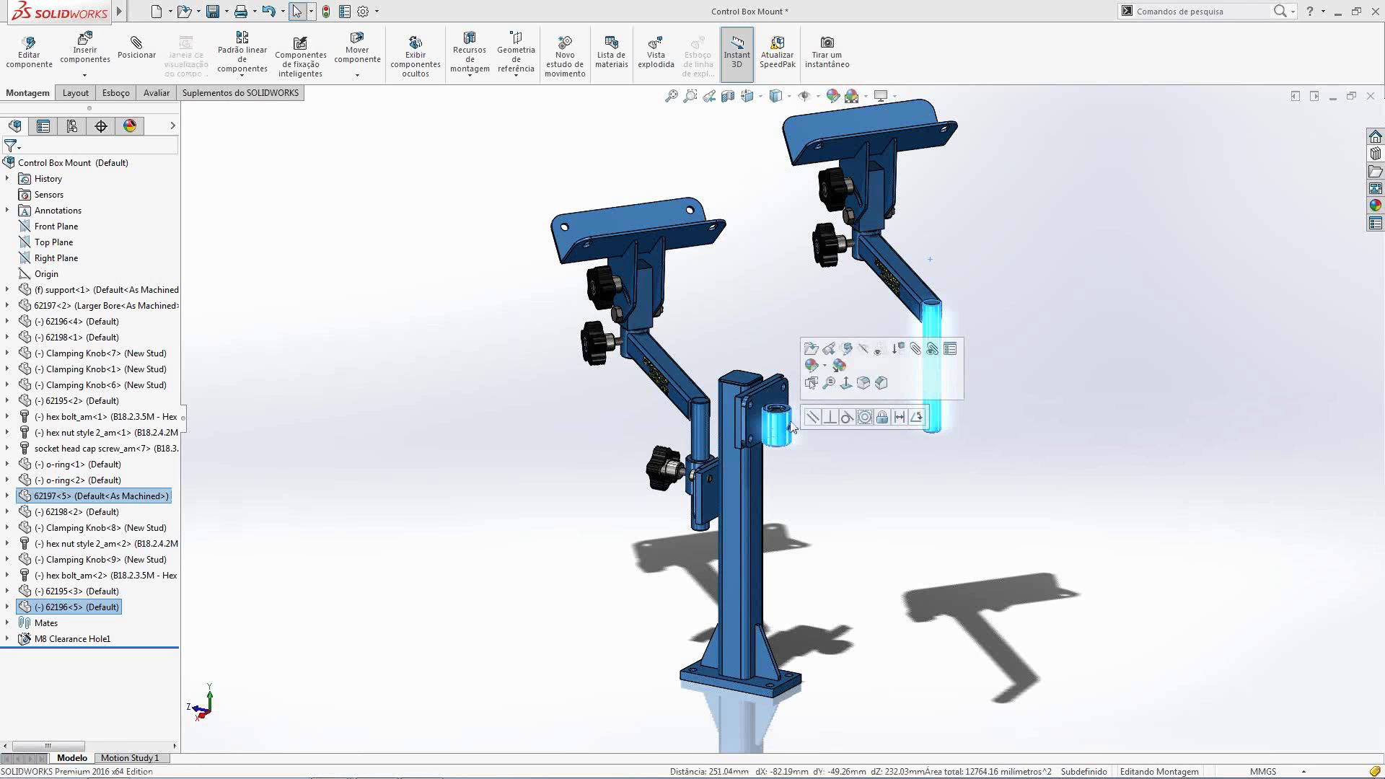
left_click(864, 417)
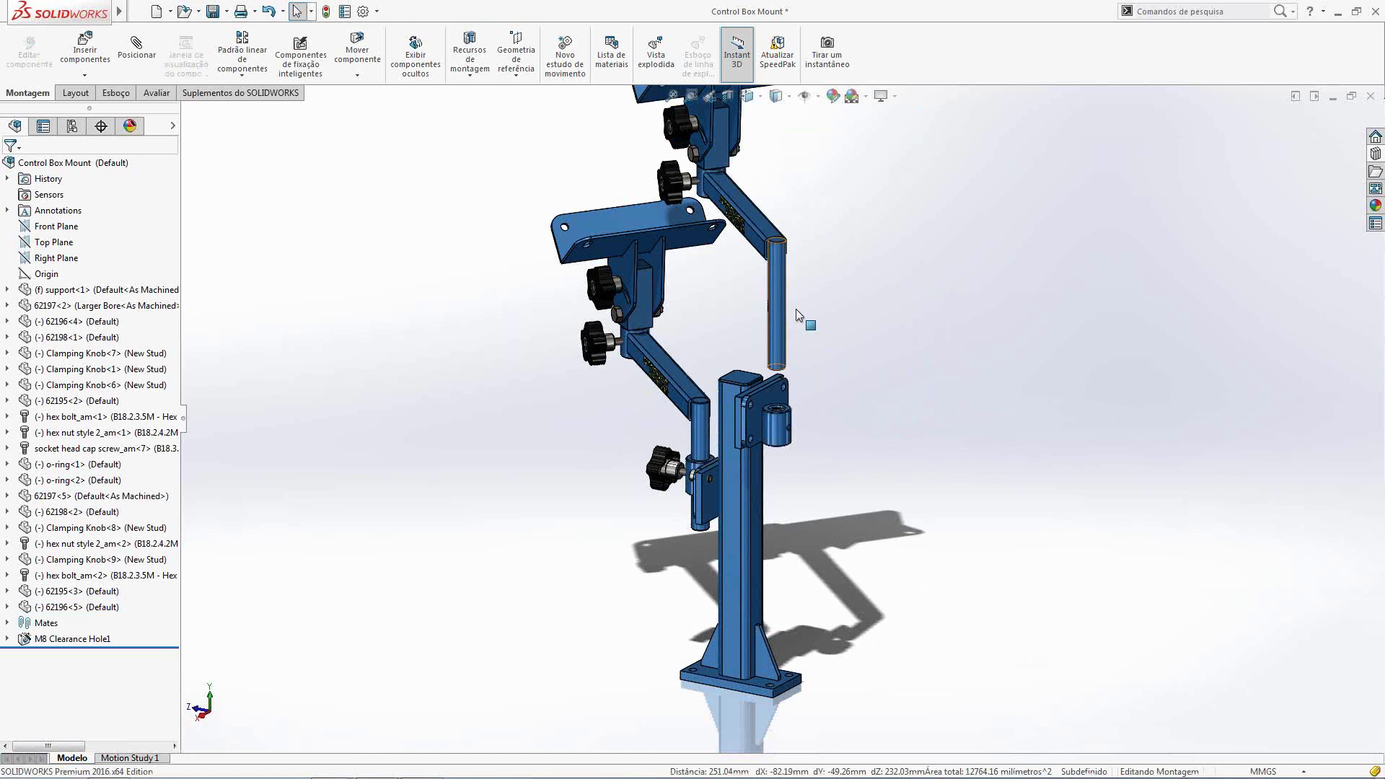
left_click_drag(796, 309, 748, 382)
middle_click_drag(747, 383, 977, 439)
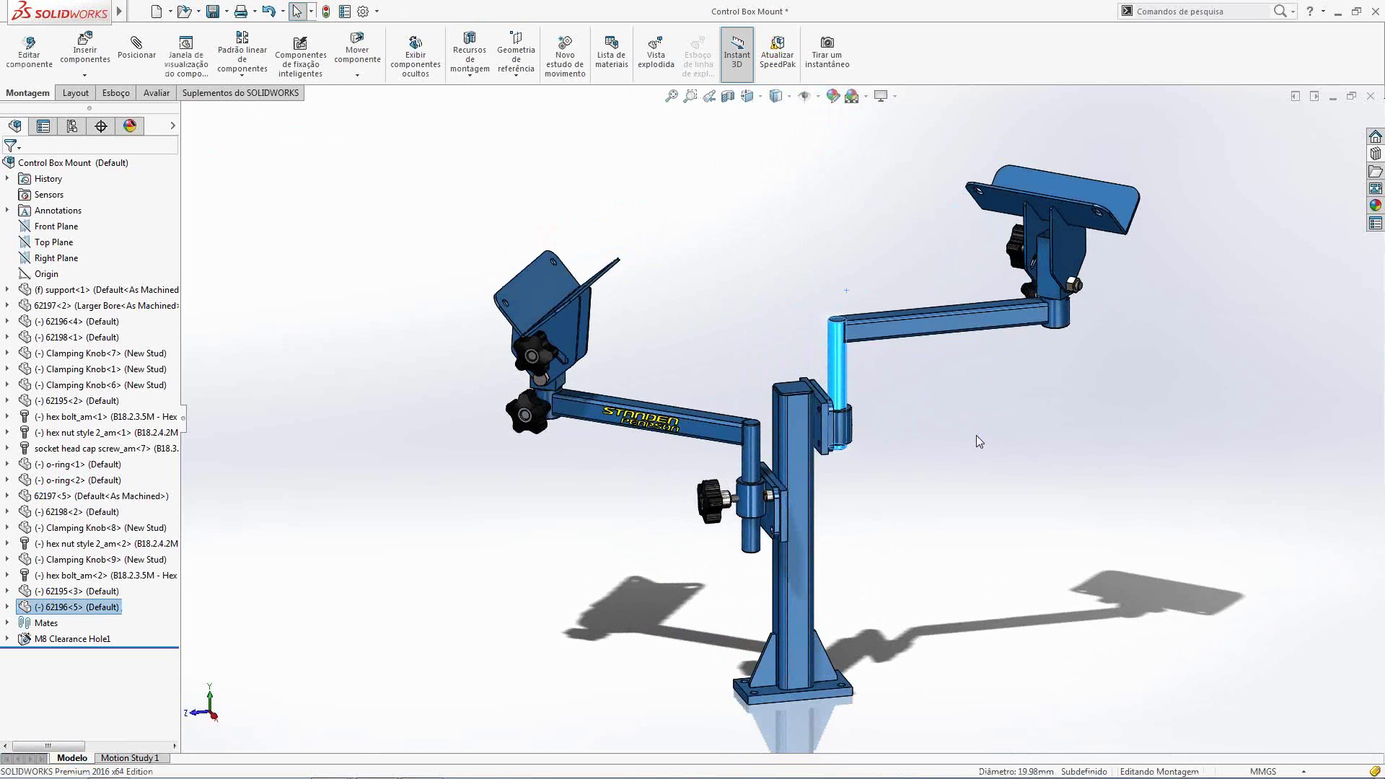
left_click(967, 431)
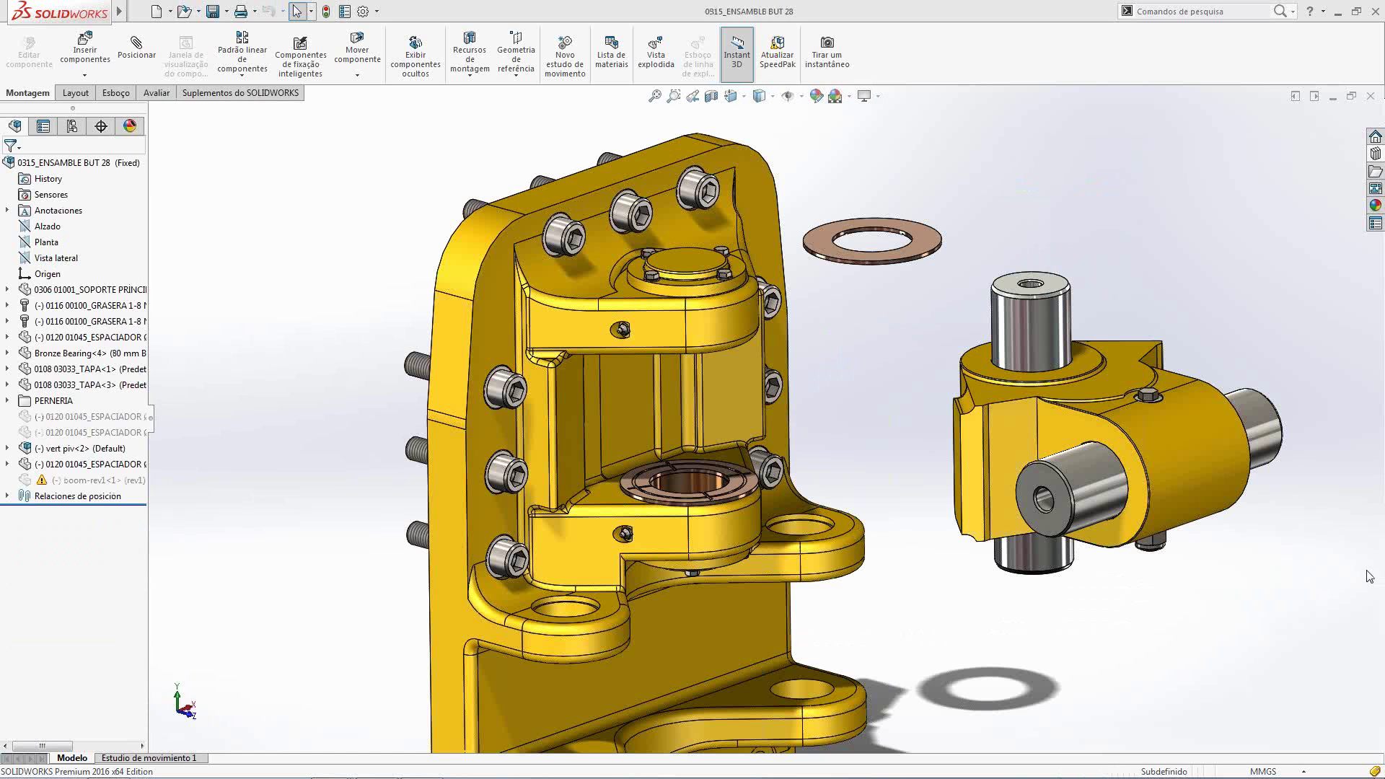
Start inserting a component into the 0315_ENSAMBLE BUT 28 assembly and open the Bronze Bearing part from the 02. MONTAGENS folder
left_click(93, 40)
left_click(92, 416)
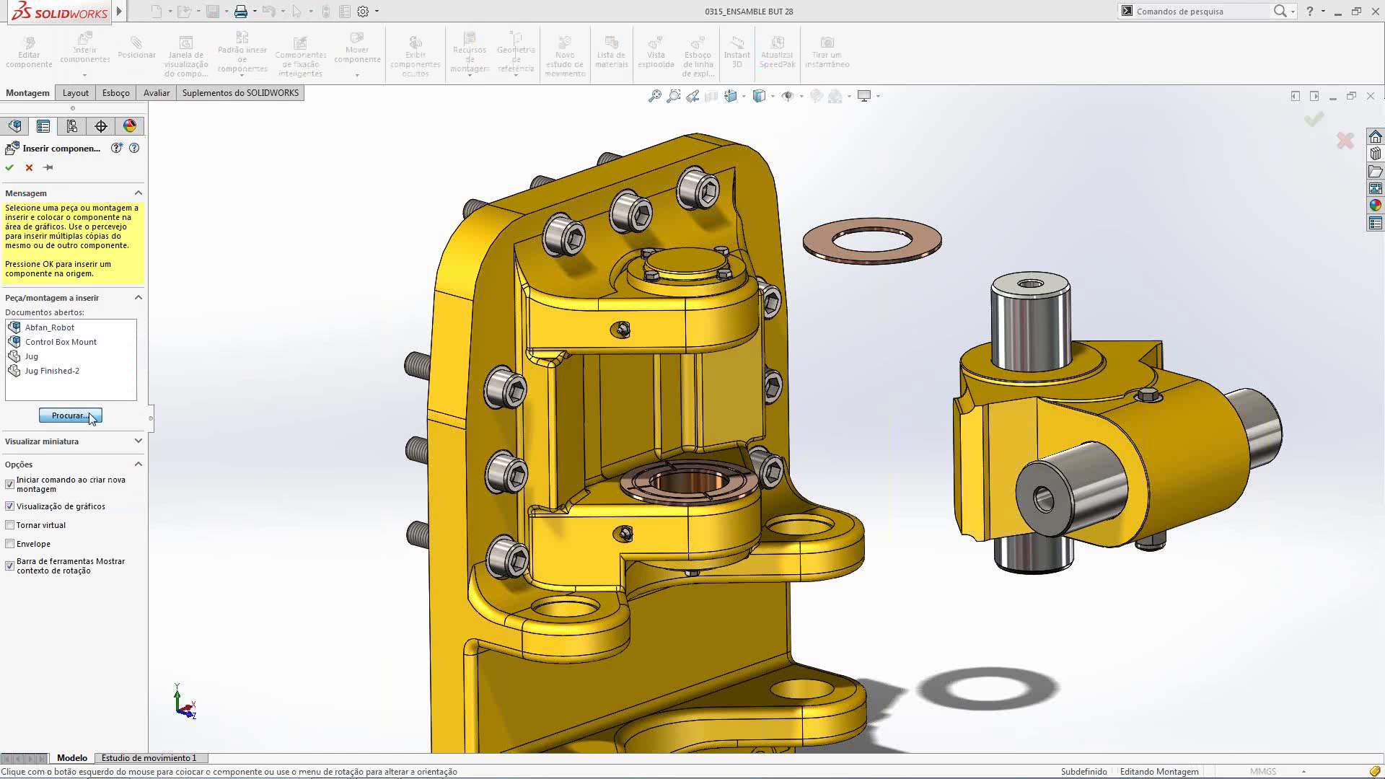
left_click(721, 190)
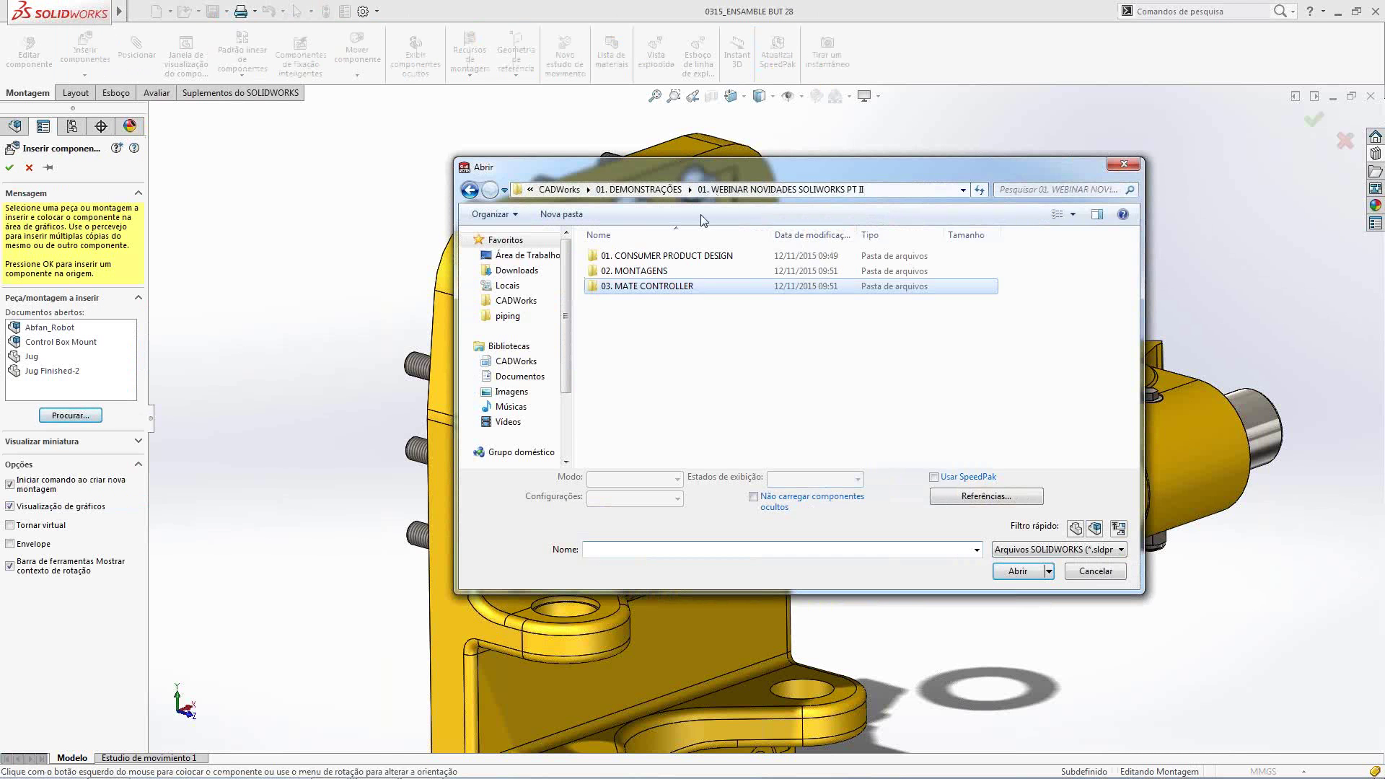
double_click(632, 272)
left_click(630, 287)
left_click(1018, 571)
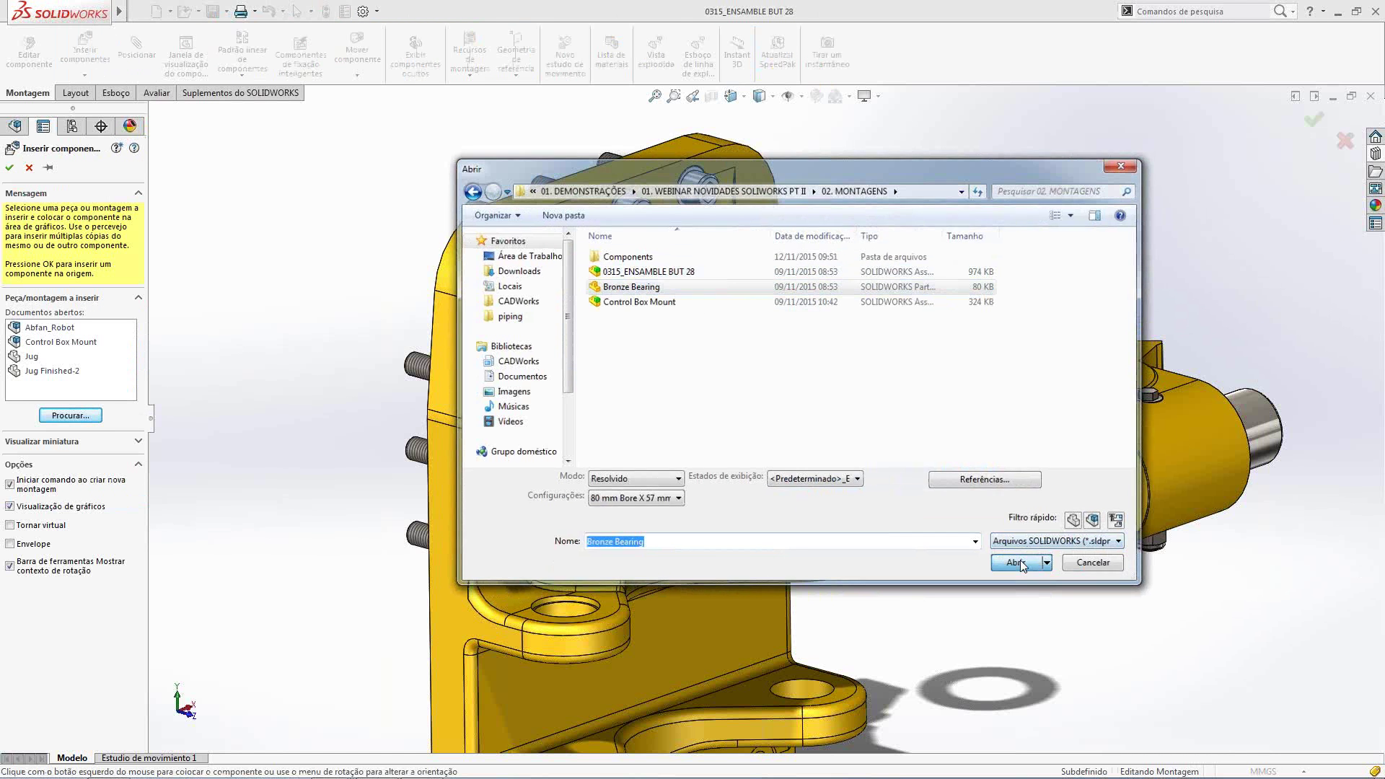
Choose the 80 mm Bore X 57 mm Long configuration and place the bronze bearing in free space beside the main support
left_click(127, 427)
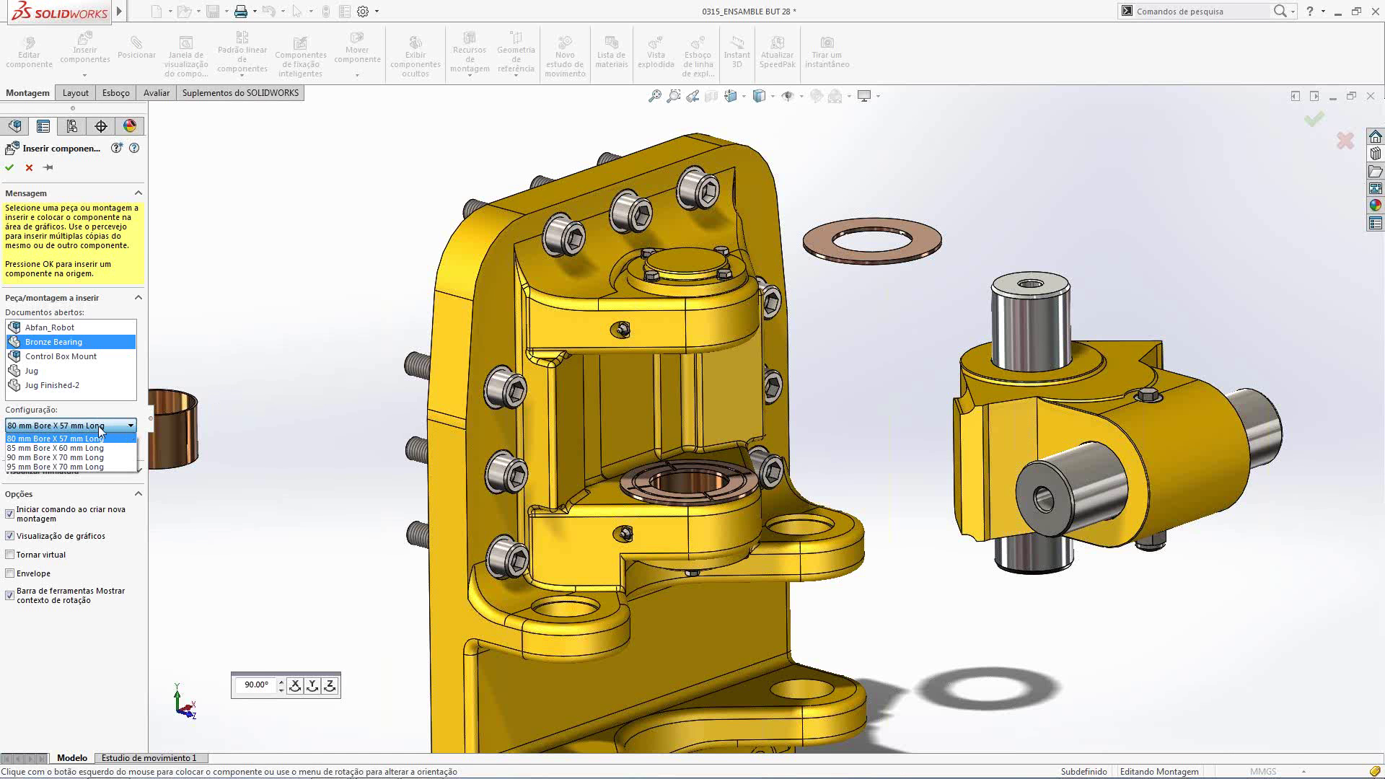
left_click(101, 433)
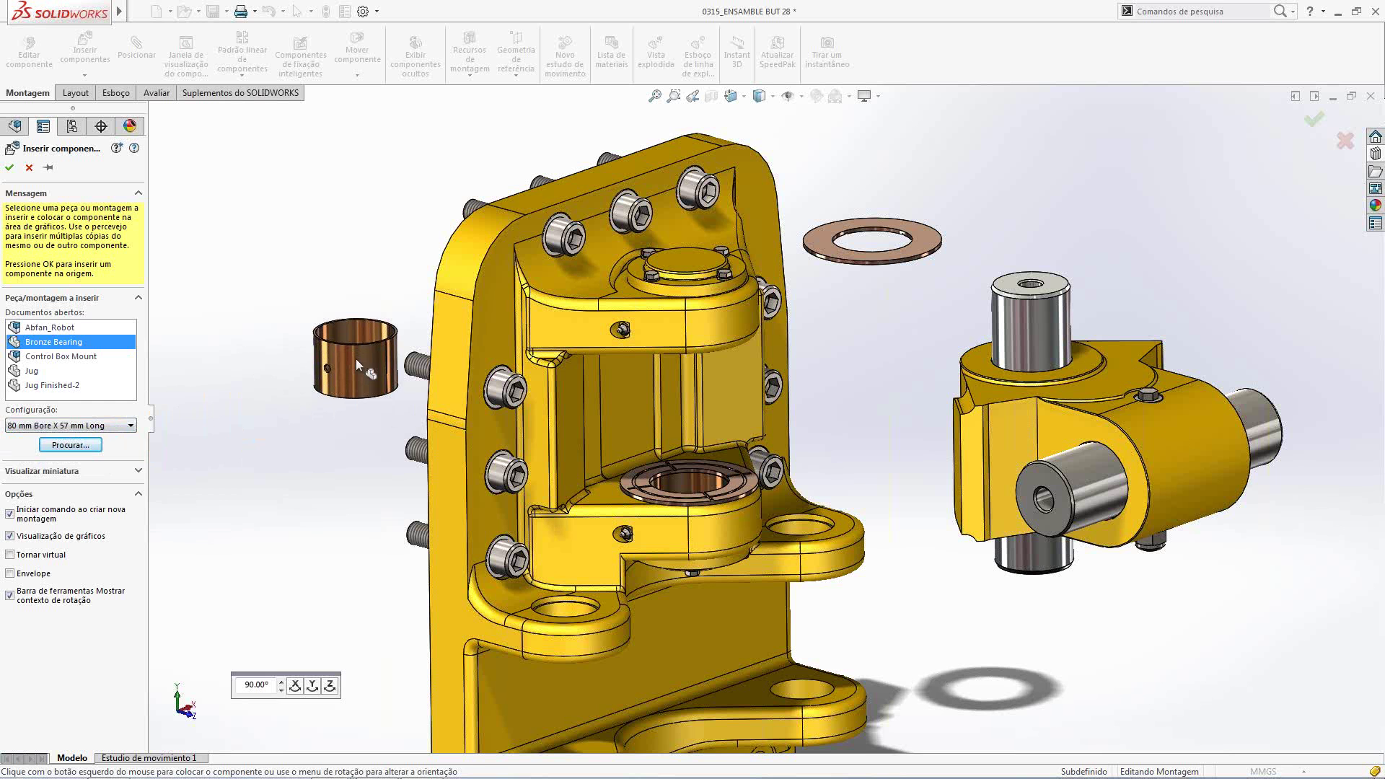
left_click(355, 358)
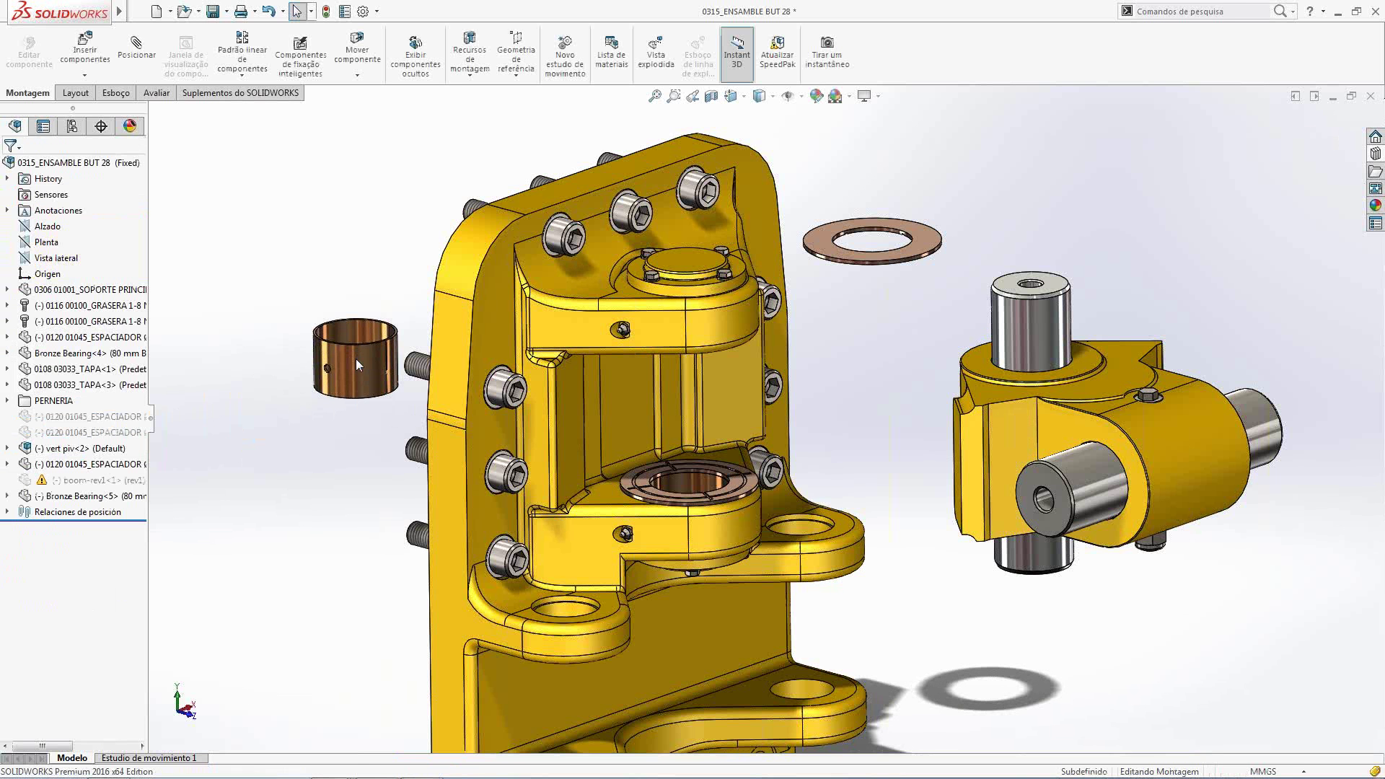
Mate the loose bronze bearing concentric with the rounded face of the main support's upper lug
left_click(138, 51)
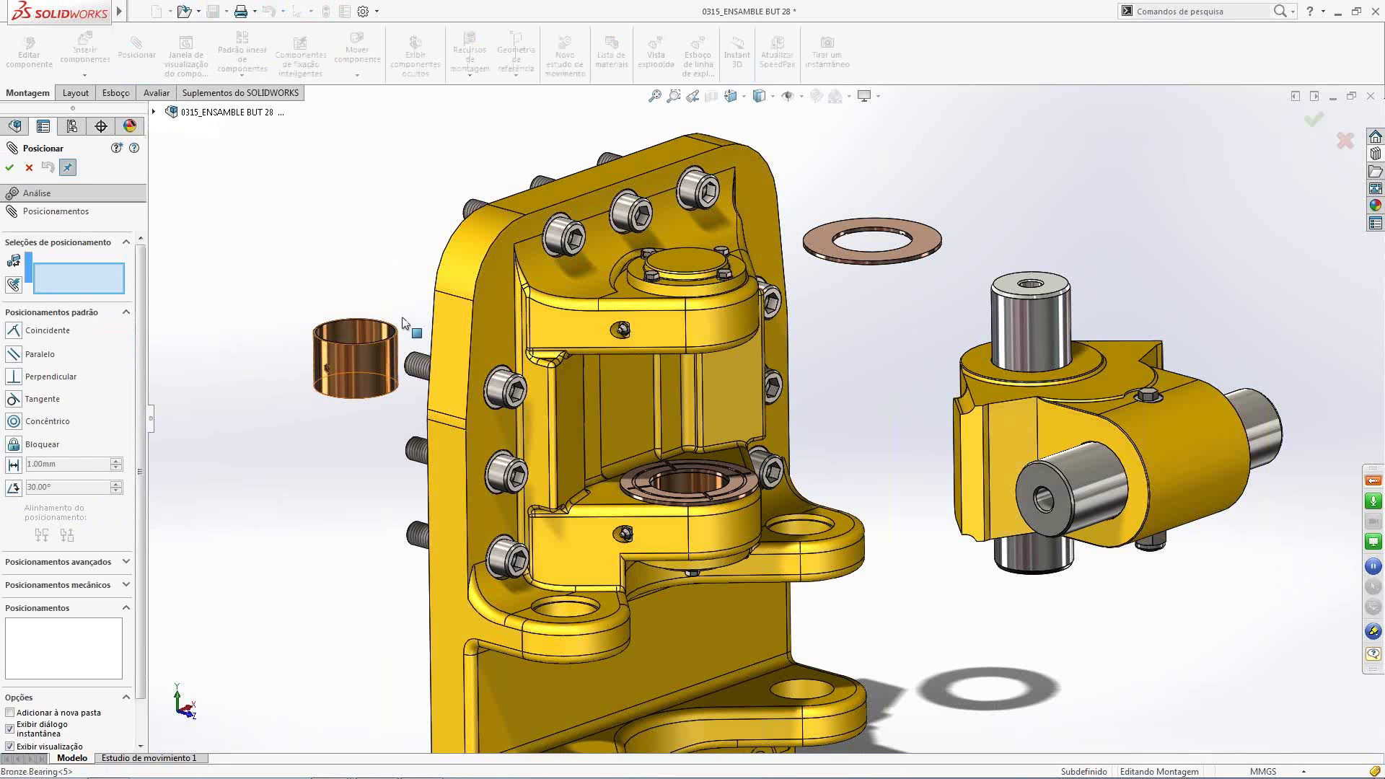
left_click(355, 365)
left_click(692, 325)
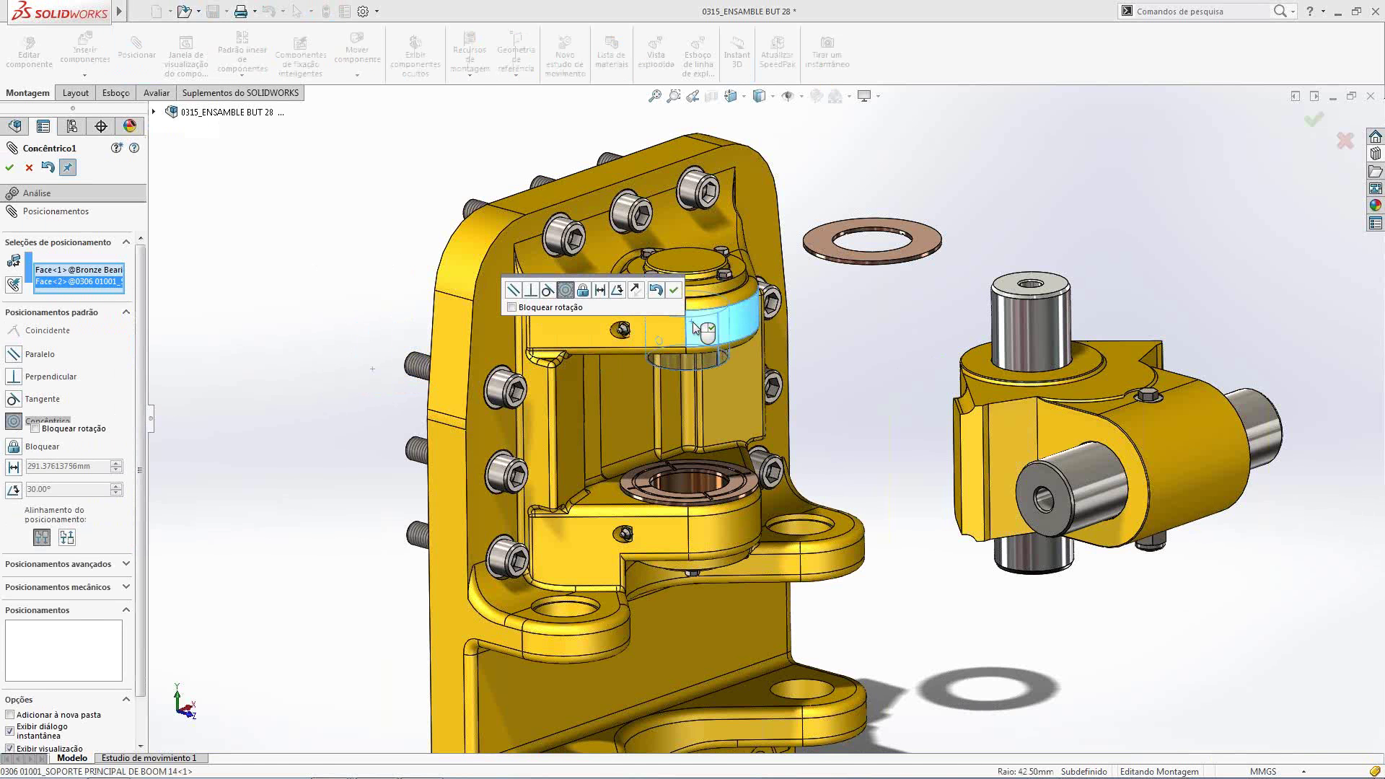
right_click(693, 328)
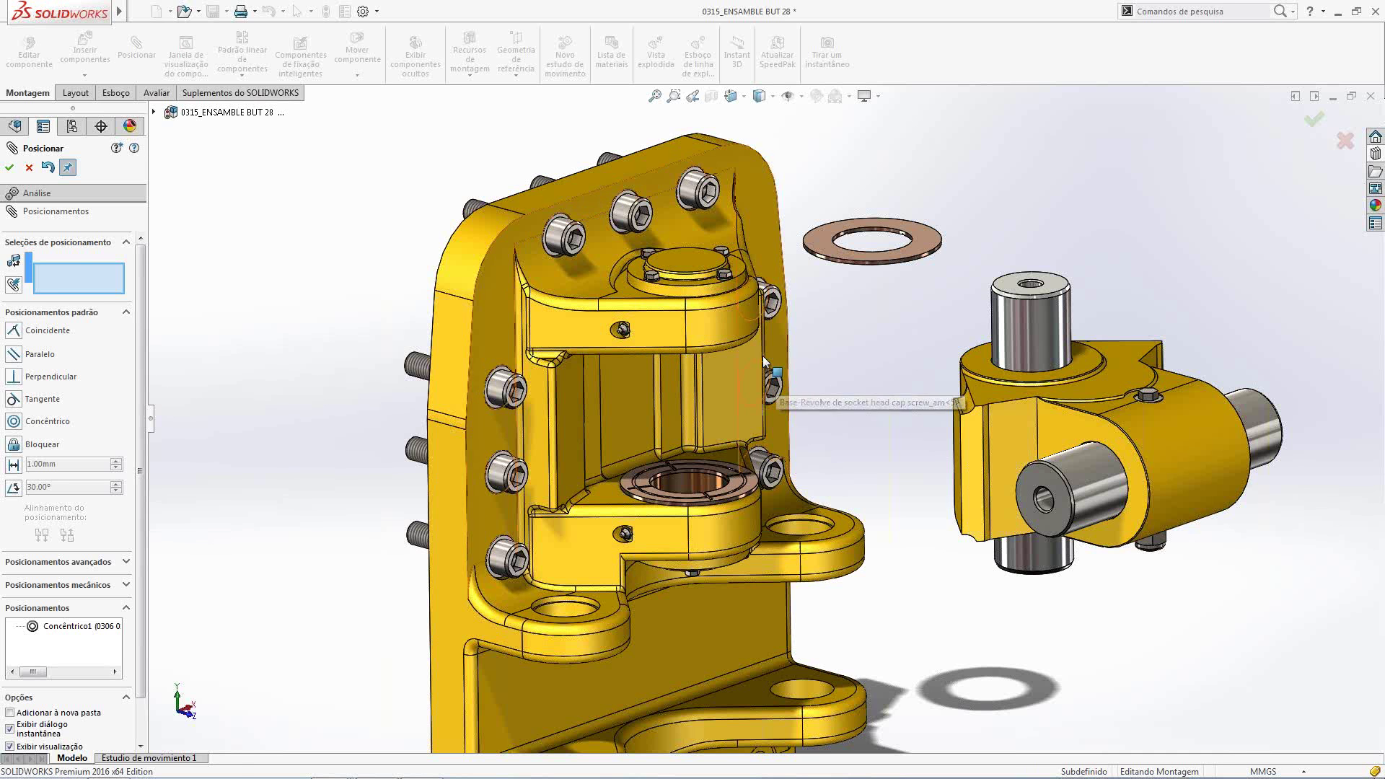
Mate the bronze bearing's radial oil hole concentric with the grease fitting hole in the upper lug
left_click(673, 96)
left_click_drag(510, 227, 774, 430)
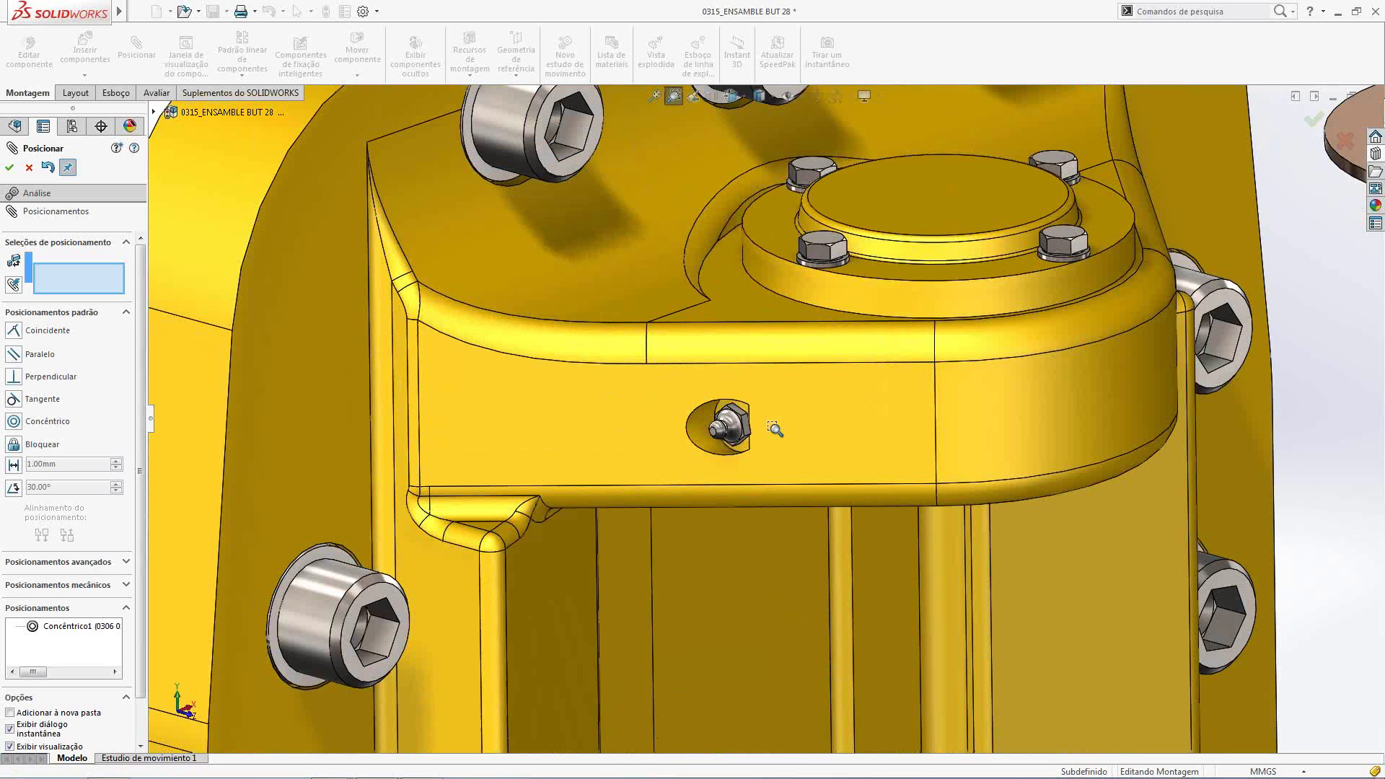
key("Escape")
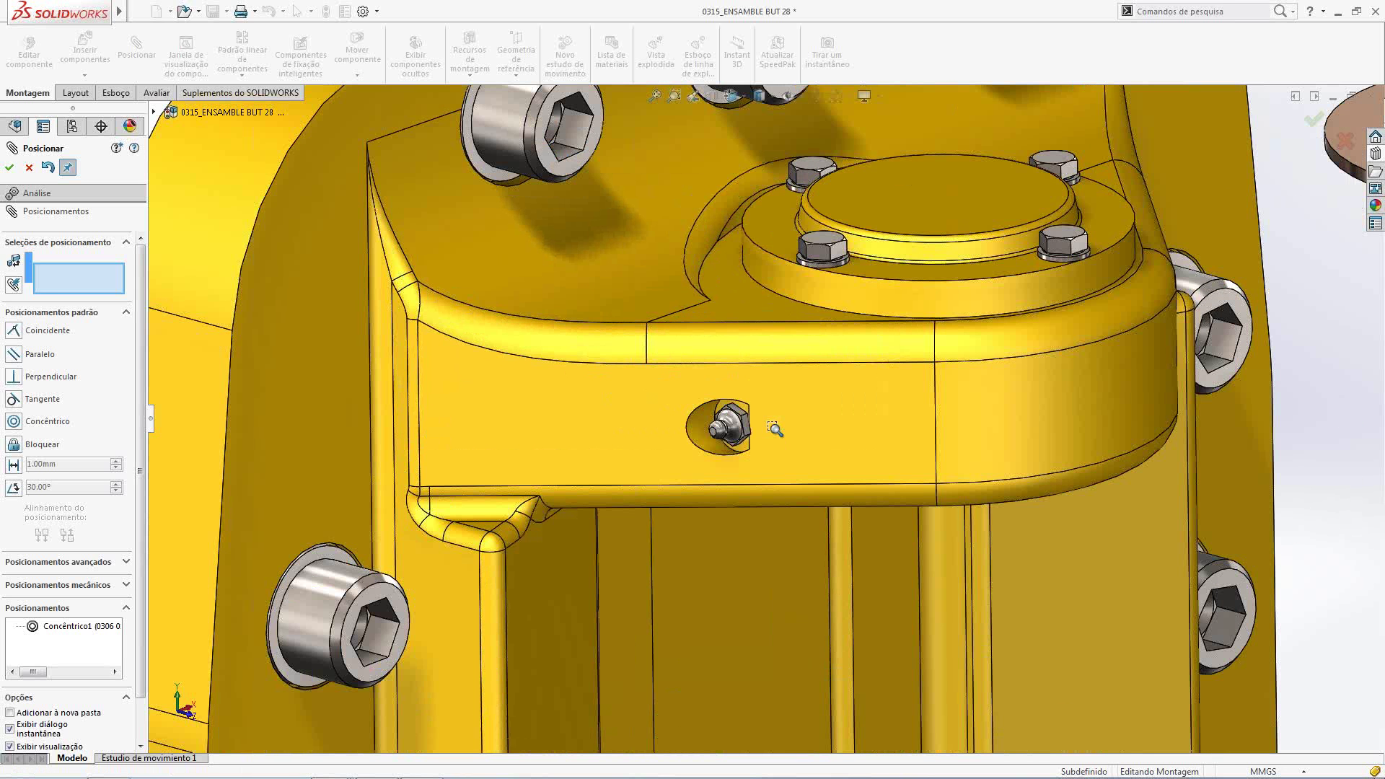
left_click(696, 440)
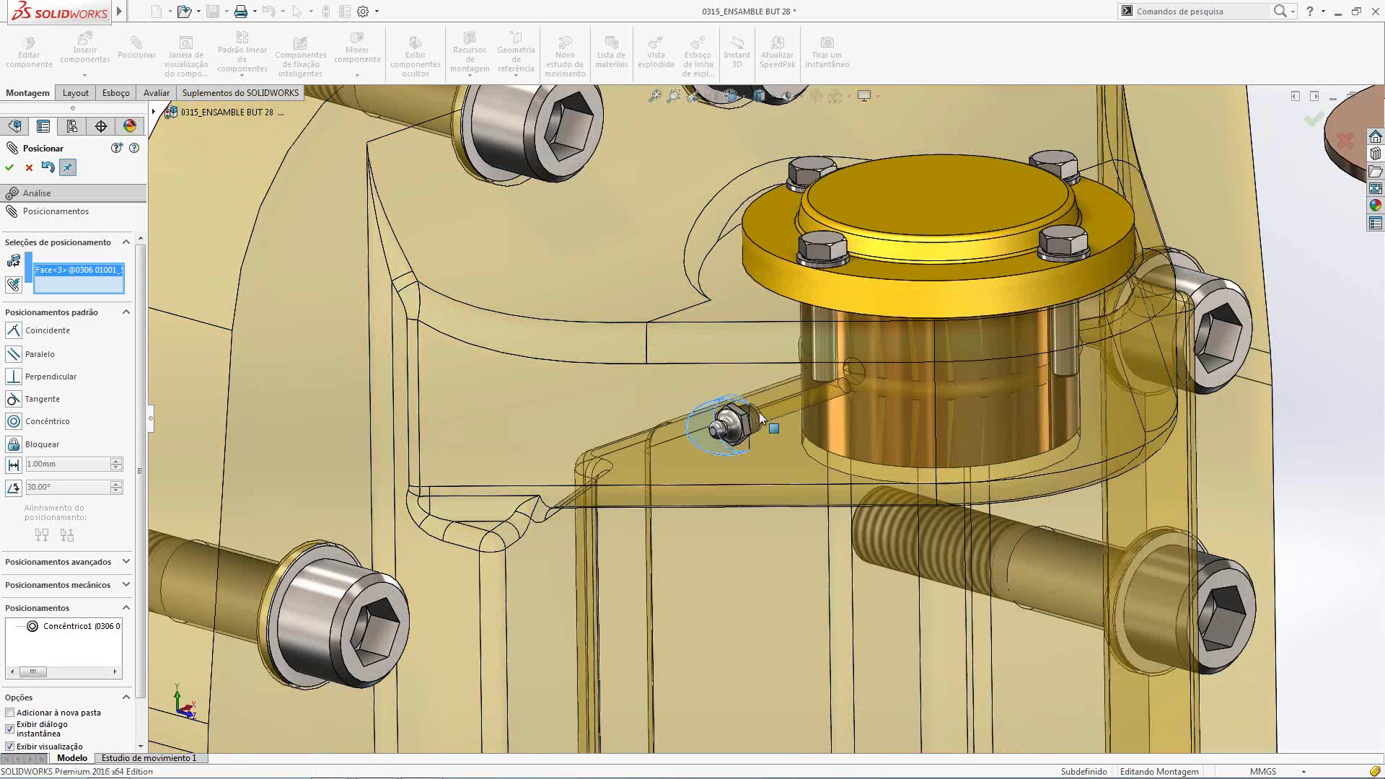
key("g")
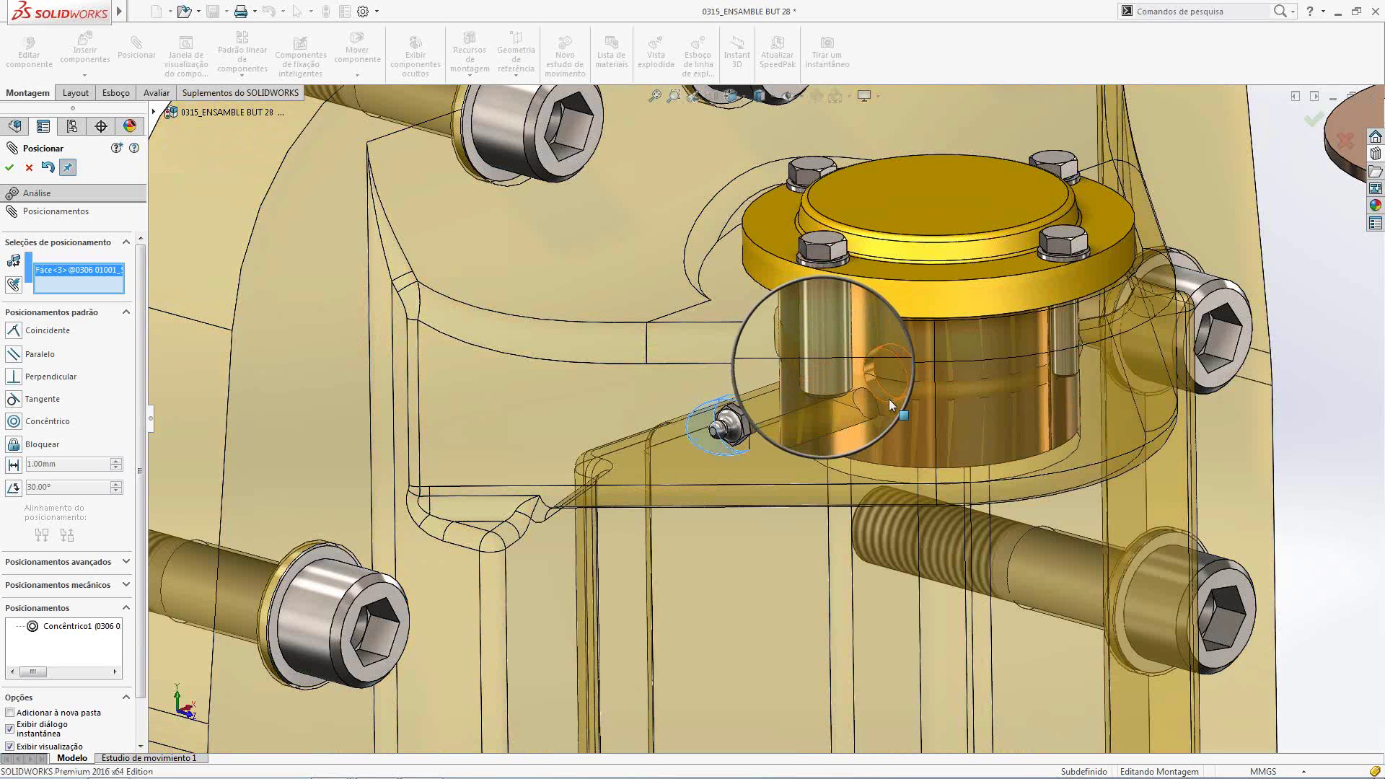
left_click(874, 391)
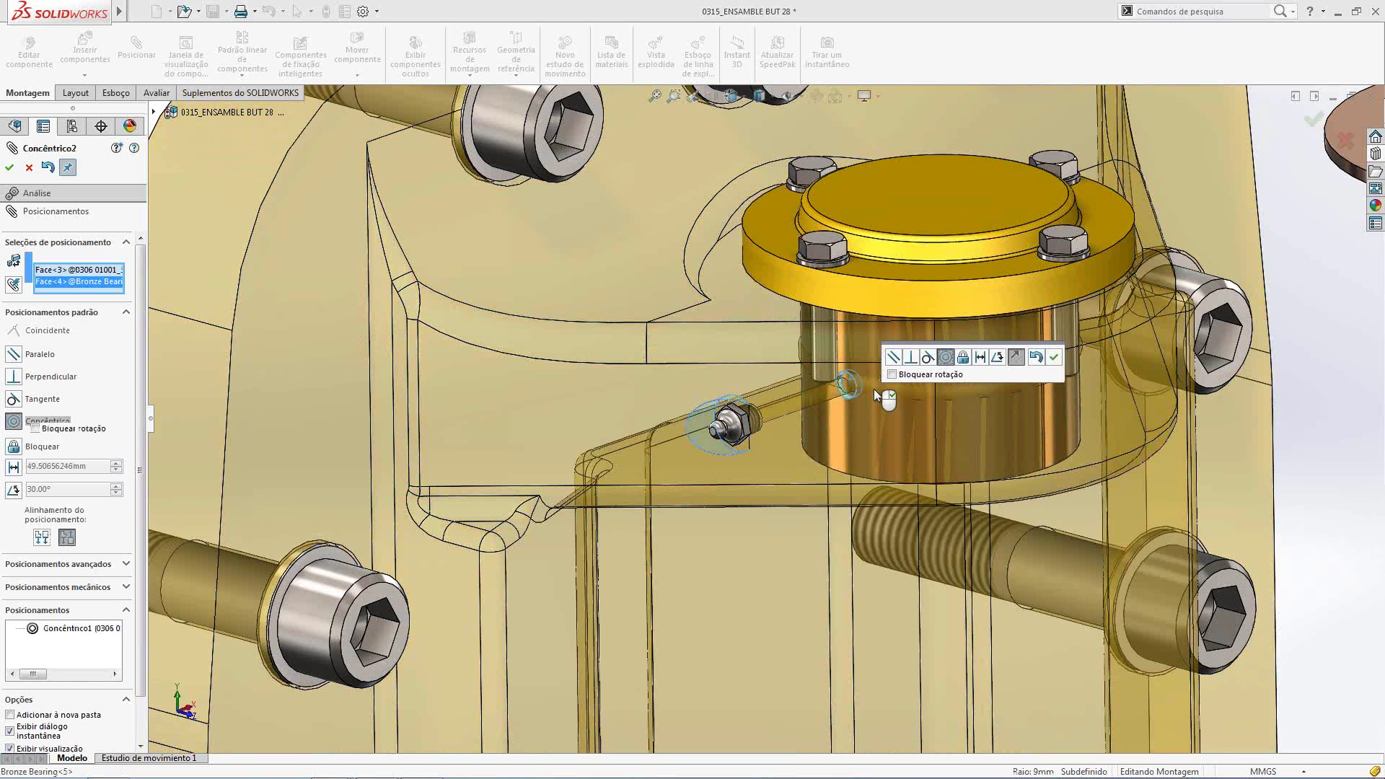
key("Return")
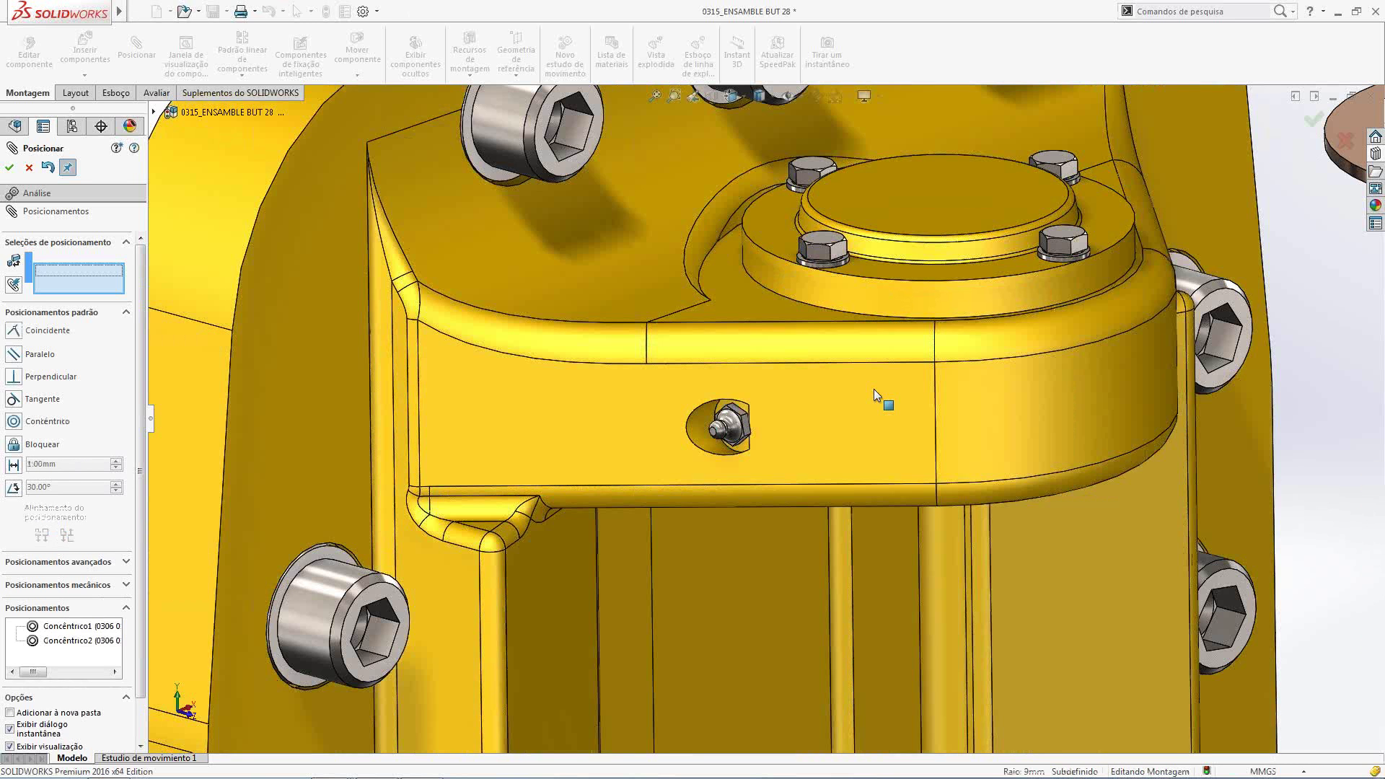
Mate the loose spacer ring's outer edge face concentric with the rounded face of the upper lug
scroll(866, 409, "up", 3)
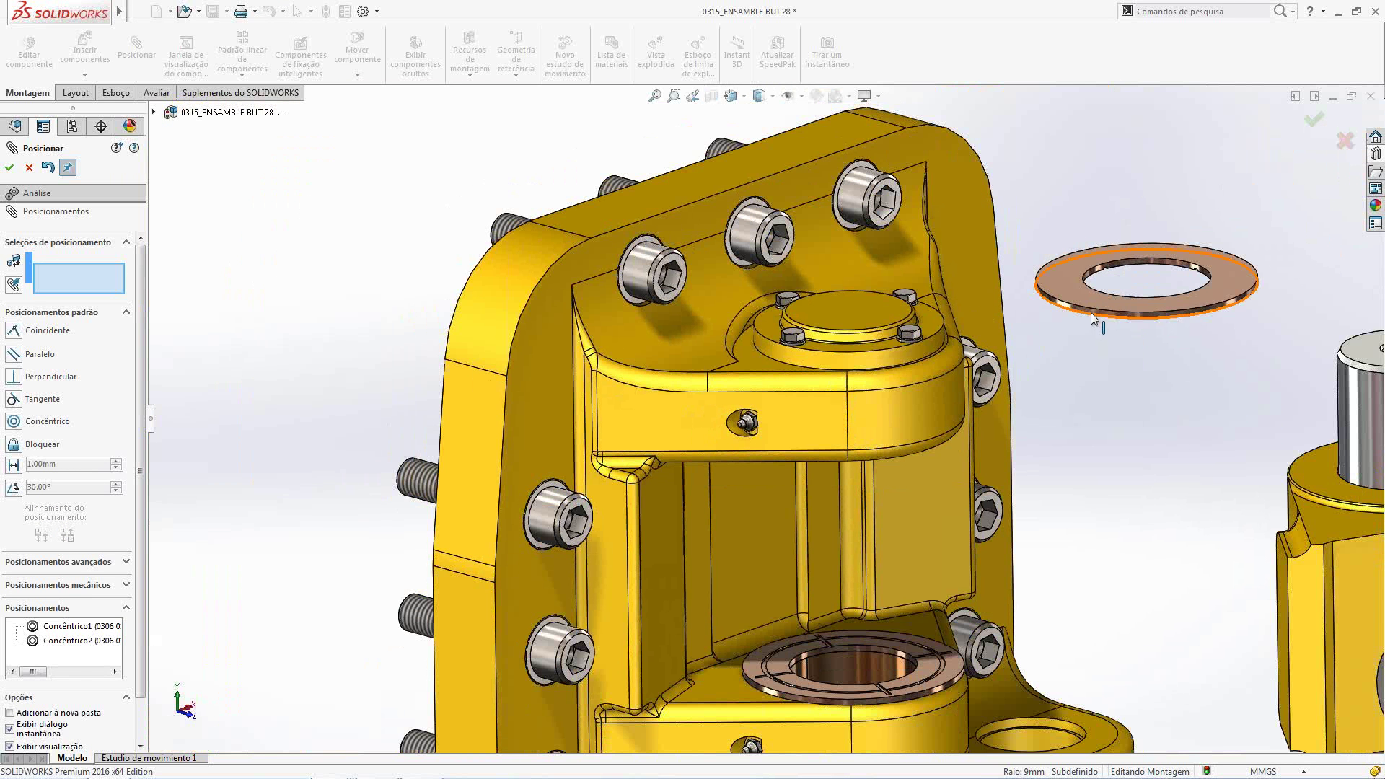
left_click(1091, 314)
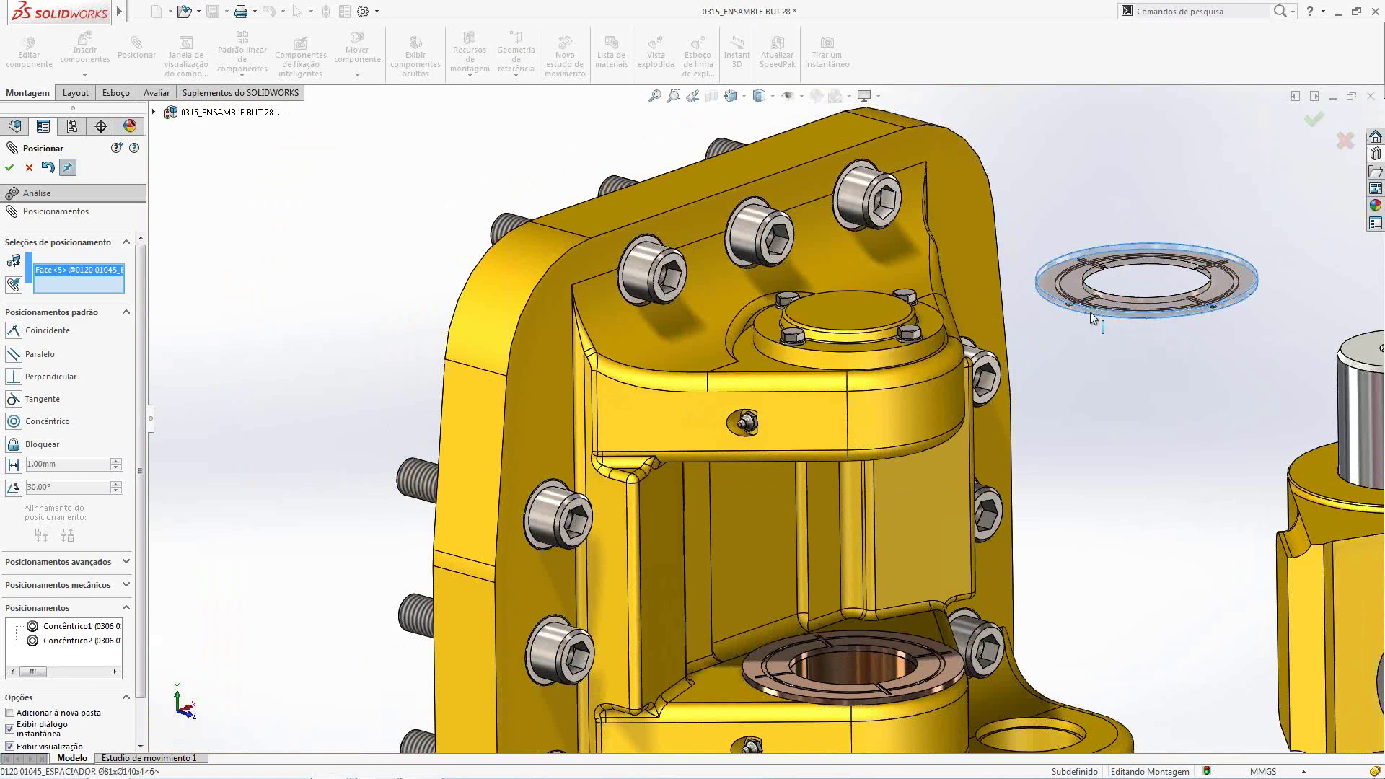
left_click(935, 404)
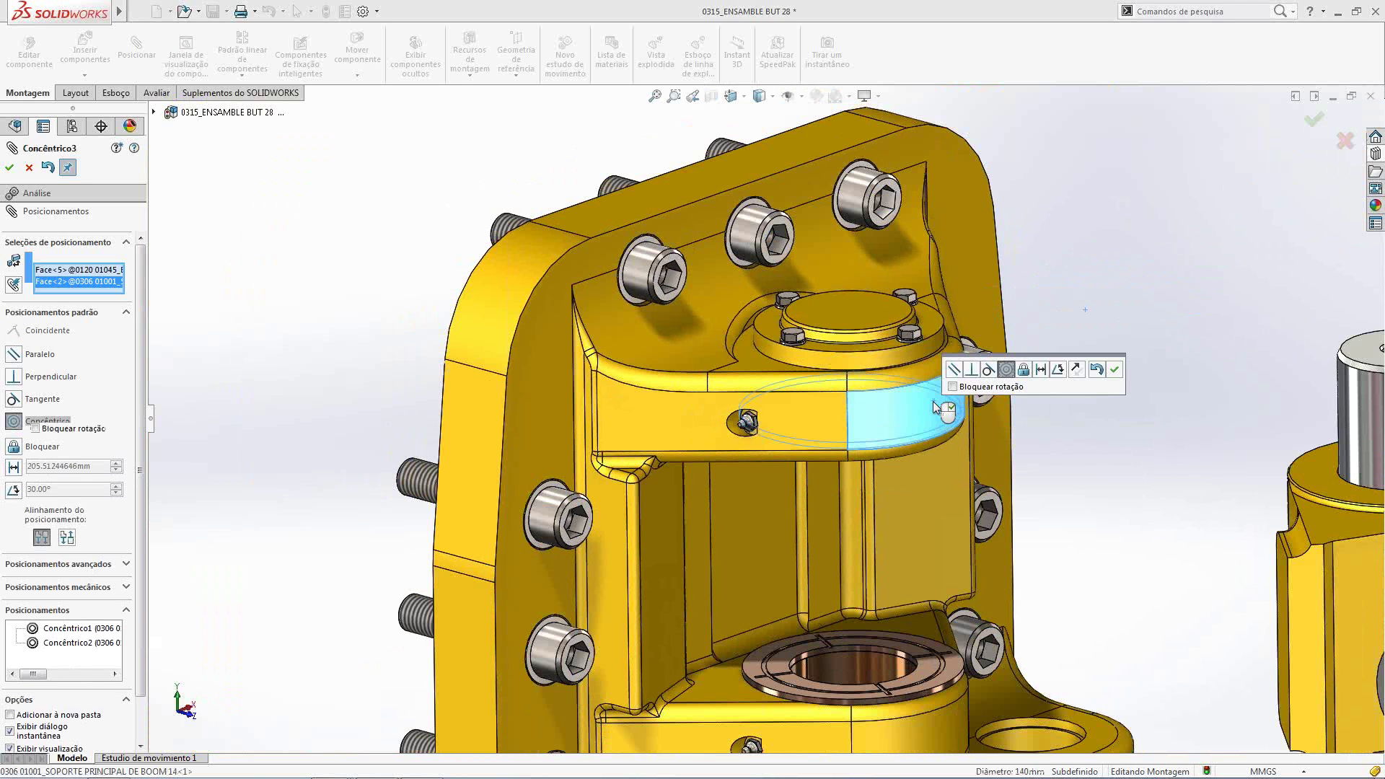
right_click(938, 406)
Make the spacer ring's upper face coincident with the underside of the upper lug and finish mating
middle_click(927, 424)
middle_click_drag(928, 424, 927, 309)
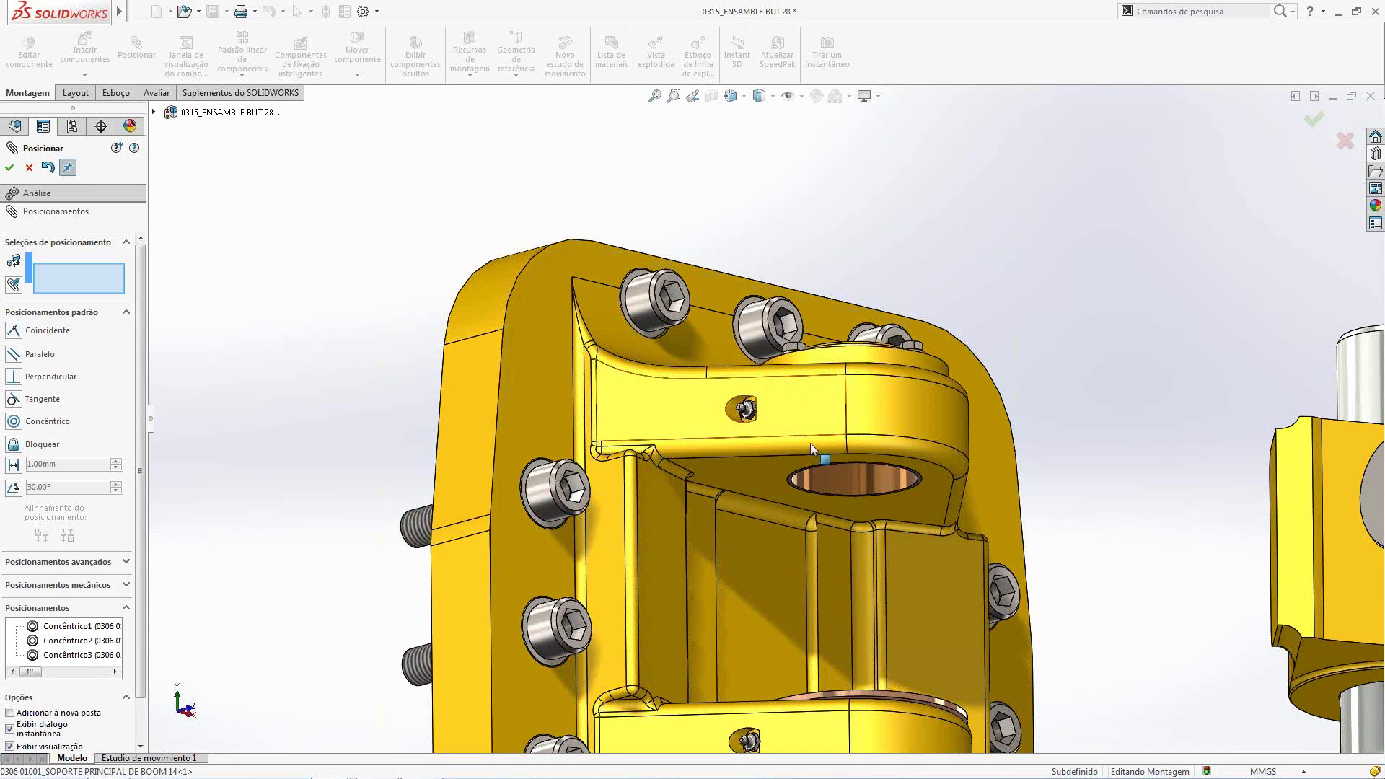
left_click(775, 482)
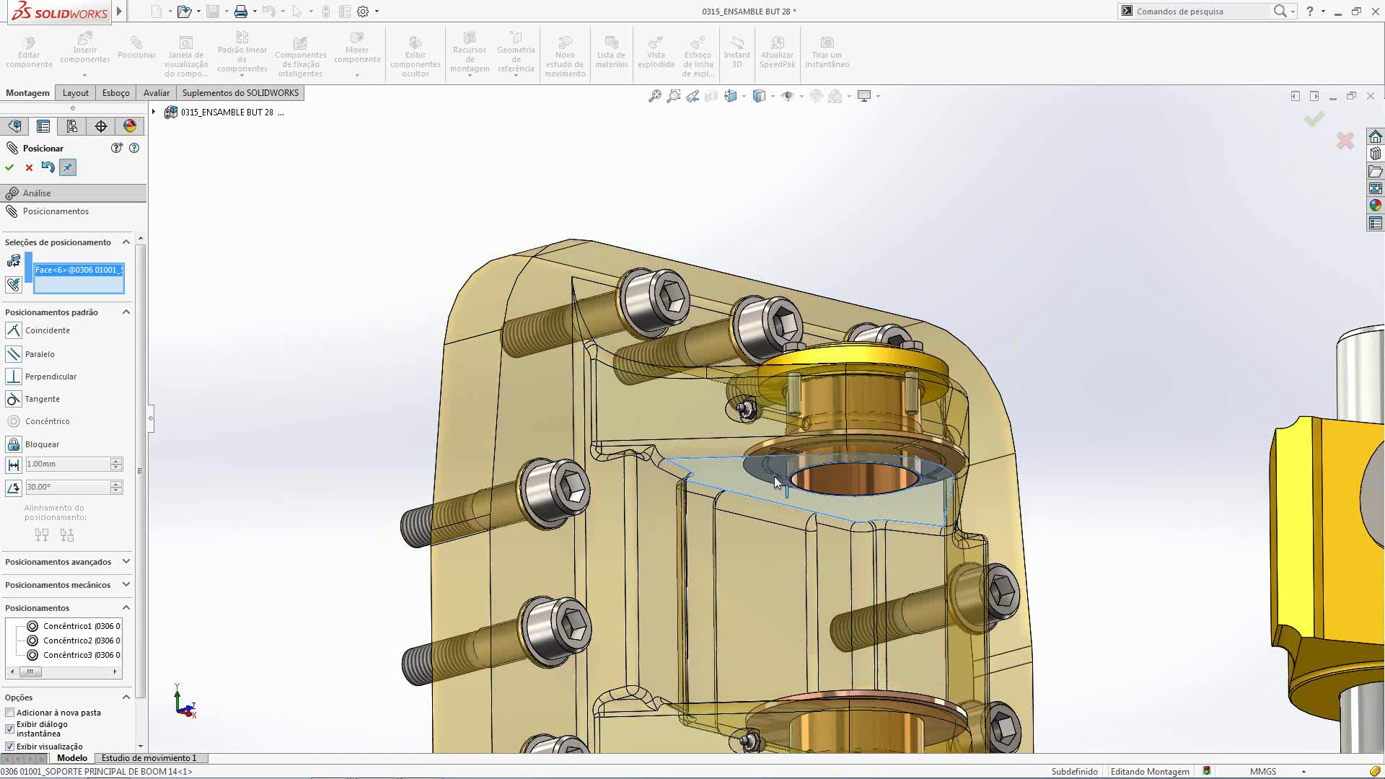
middle_click_drag(773, 450, 780, 581)
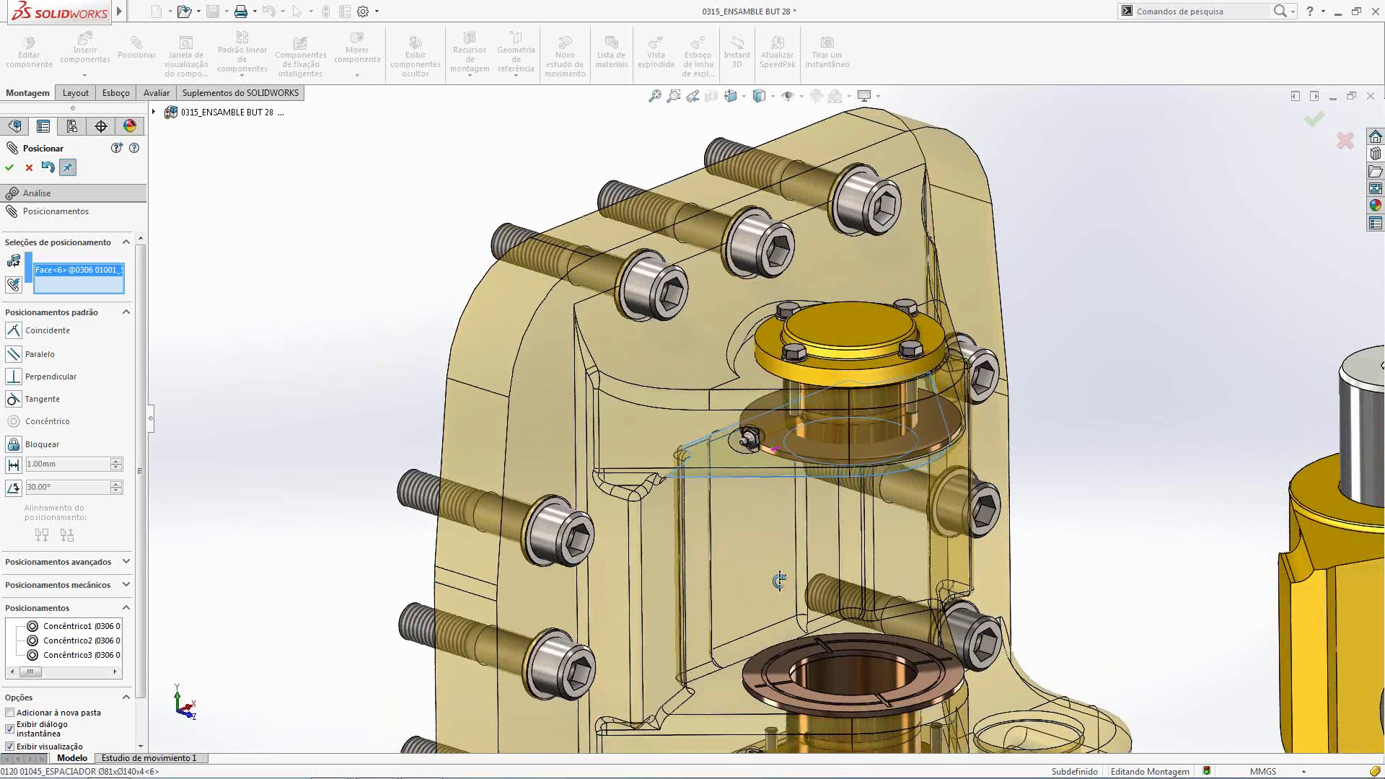
left_click(798, 451)
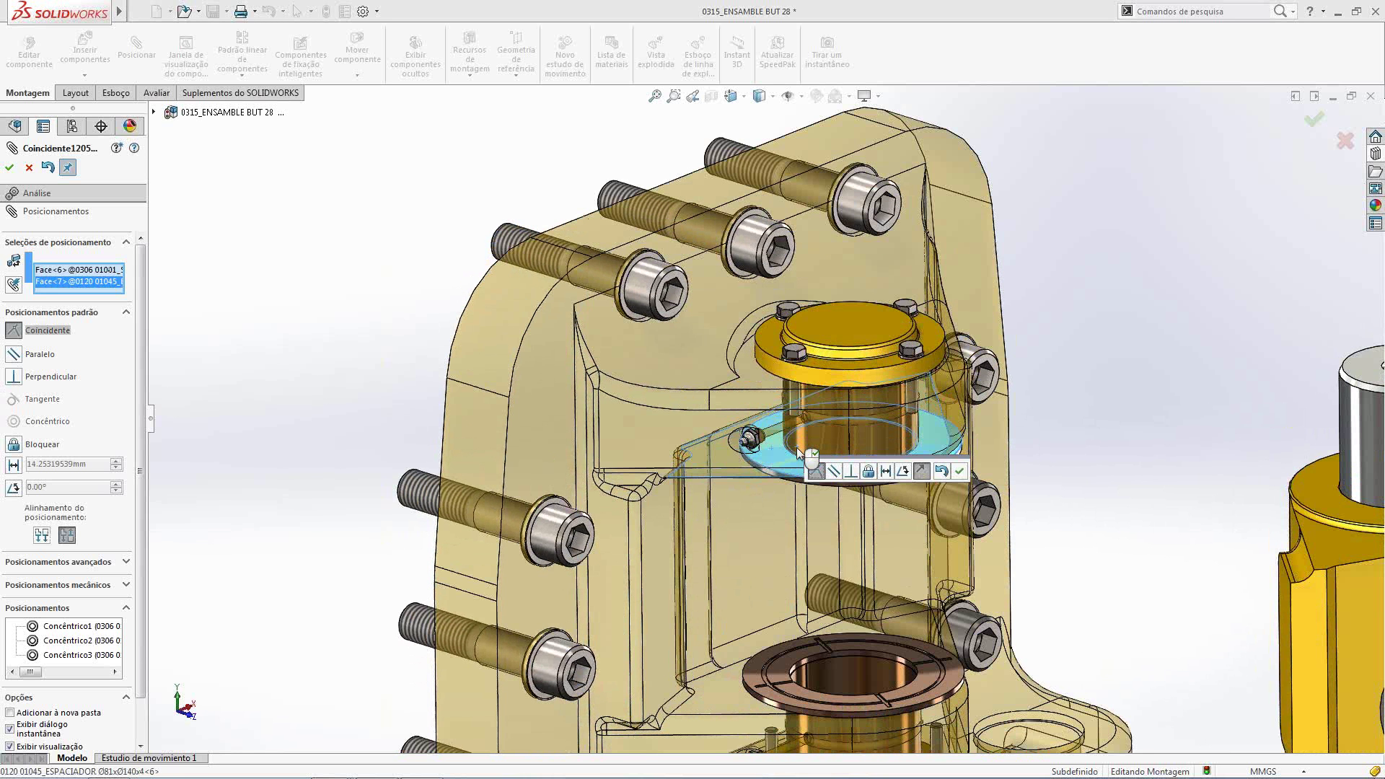
key("Return")
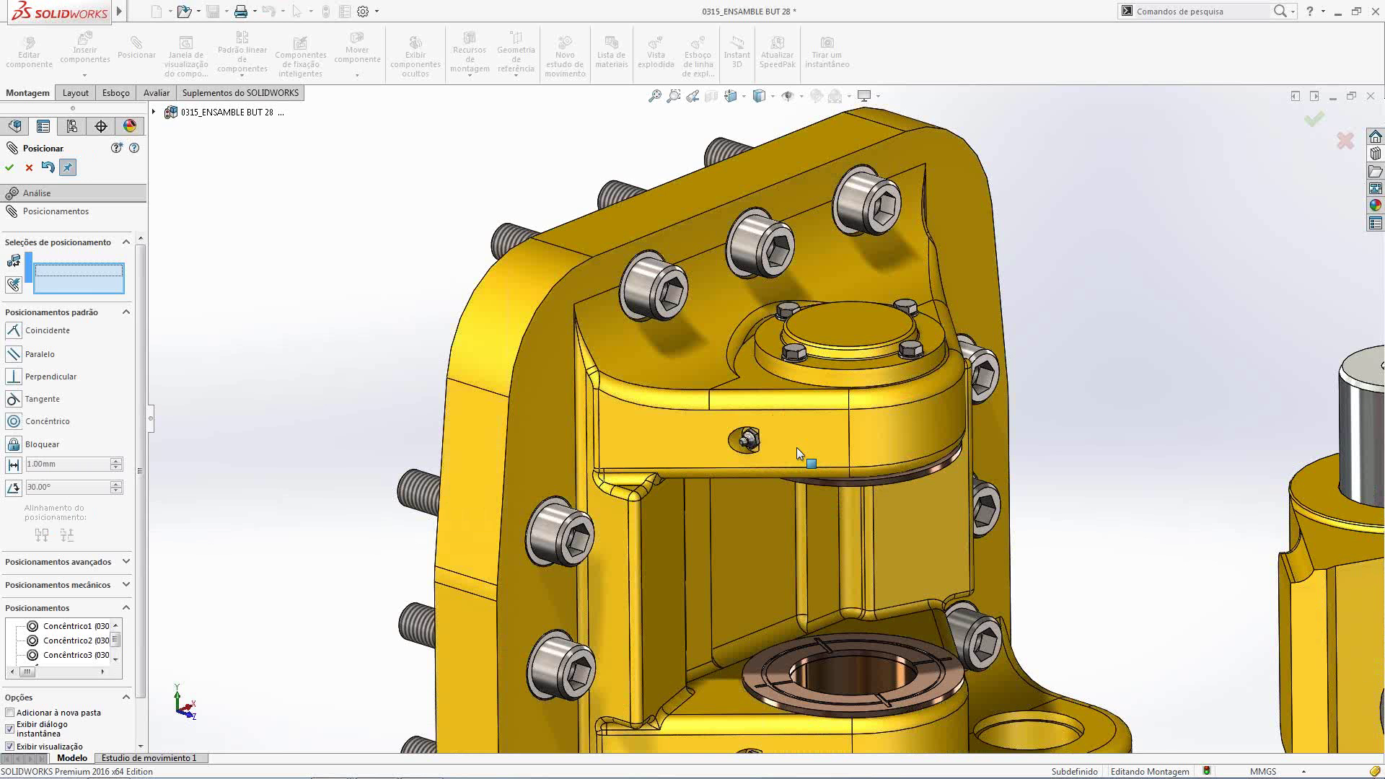
left_click(10, 167)
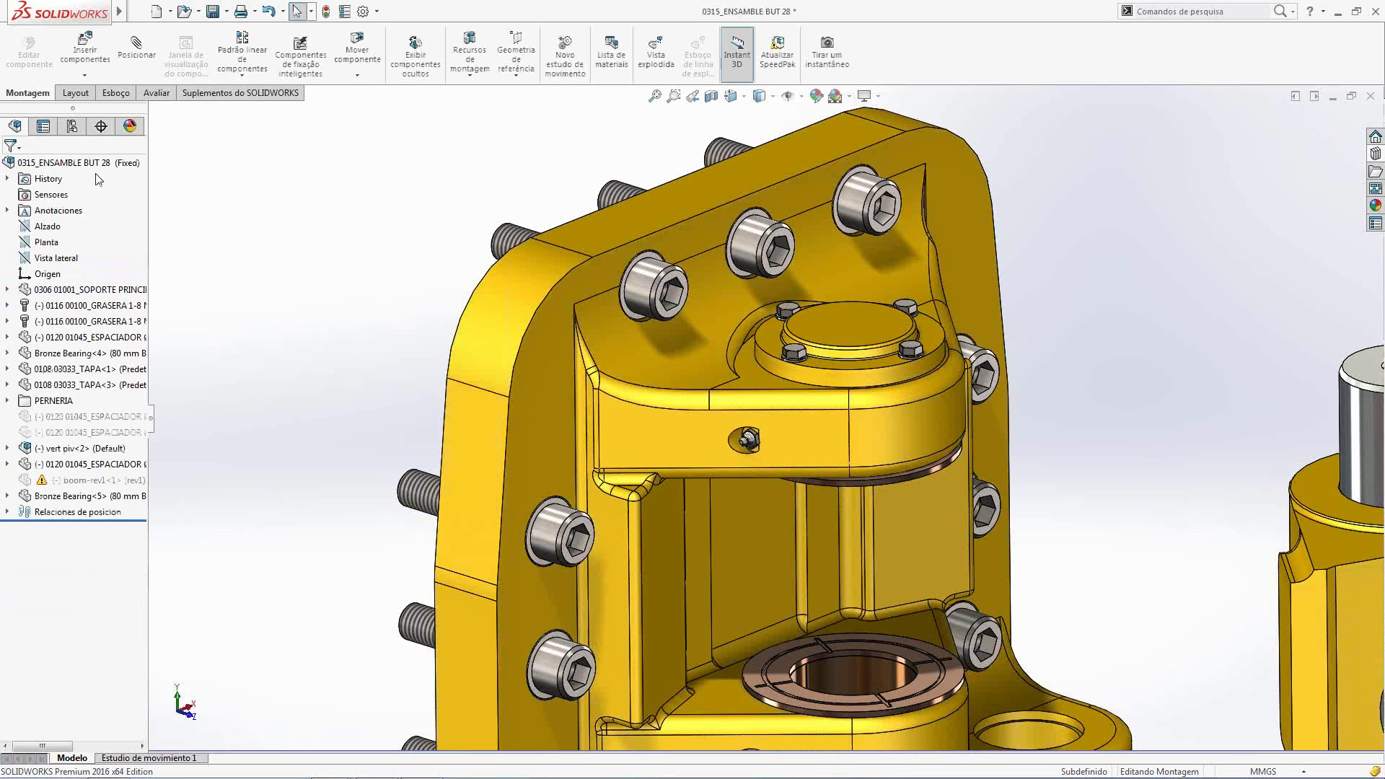
Show the vert piv<2> subassembly in a component preview window and tilt it to expose the vertical pin
key("f")
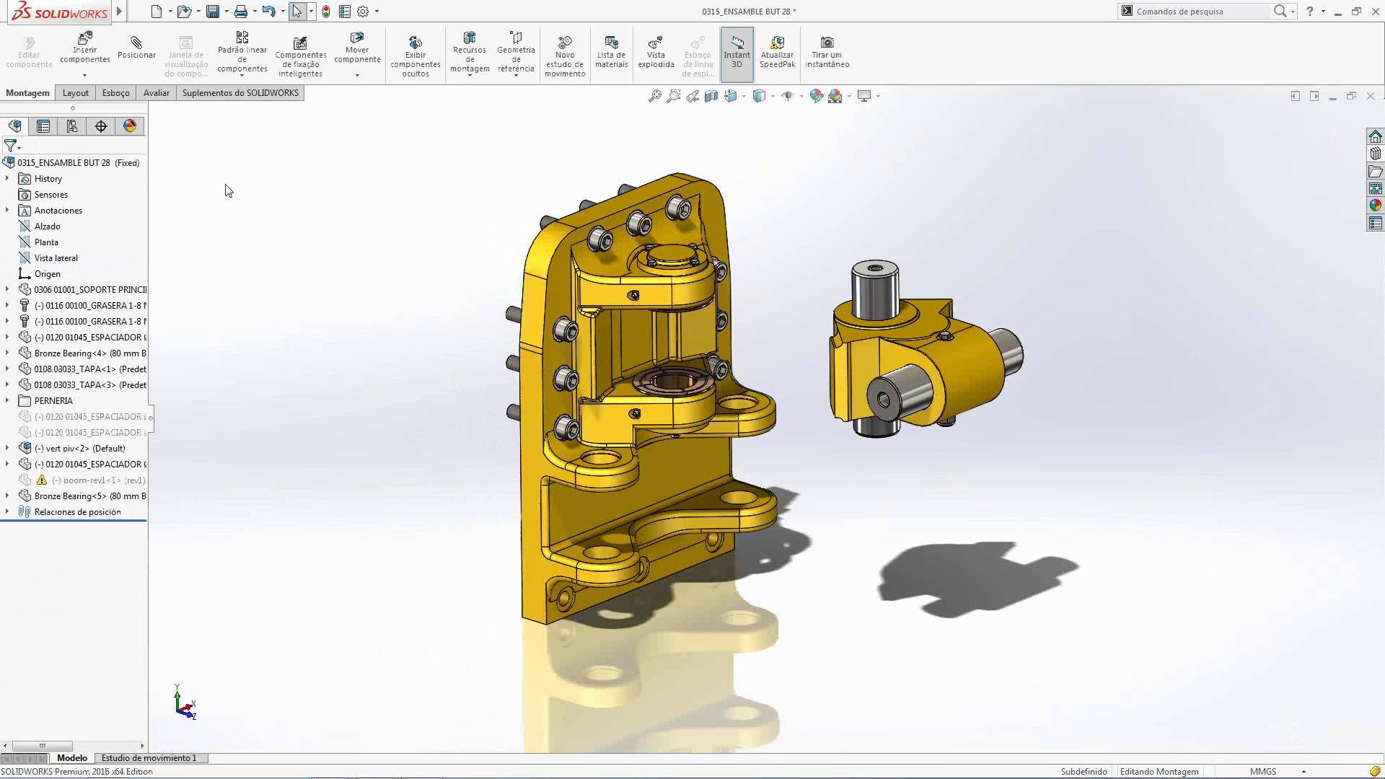
left_click(92, 449)
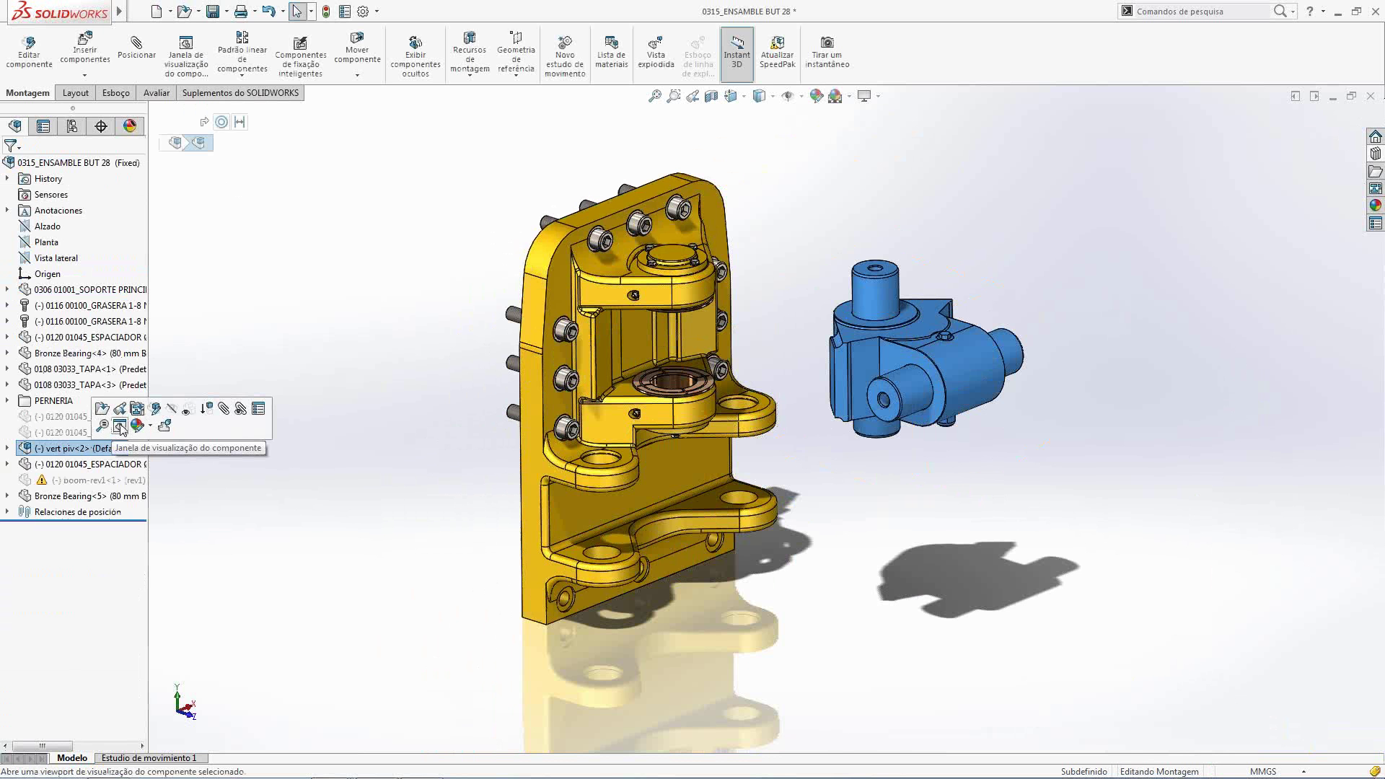
left_click(119, 426)
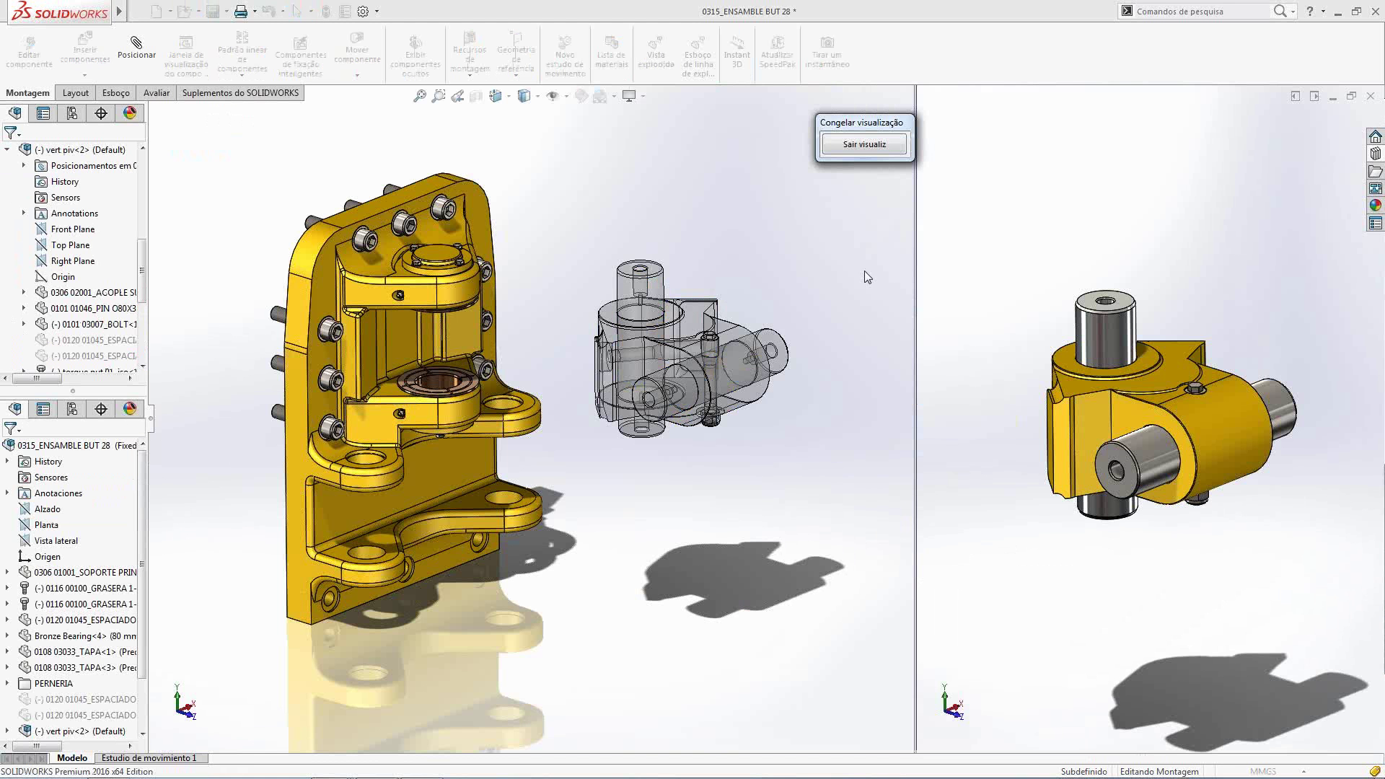
mouse_move(1129, 593)
middle_mouse_down()
mouse_move(1113, 591)
mouse_move(1150, 572)
mouse_move(1106, 582)
mouse_move(1140, 606)
middle_mouse_up()
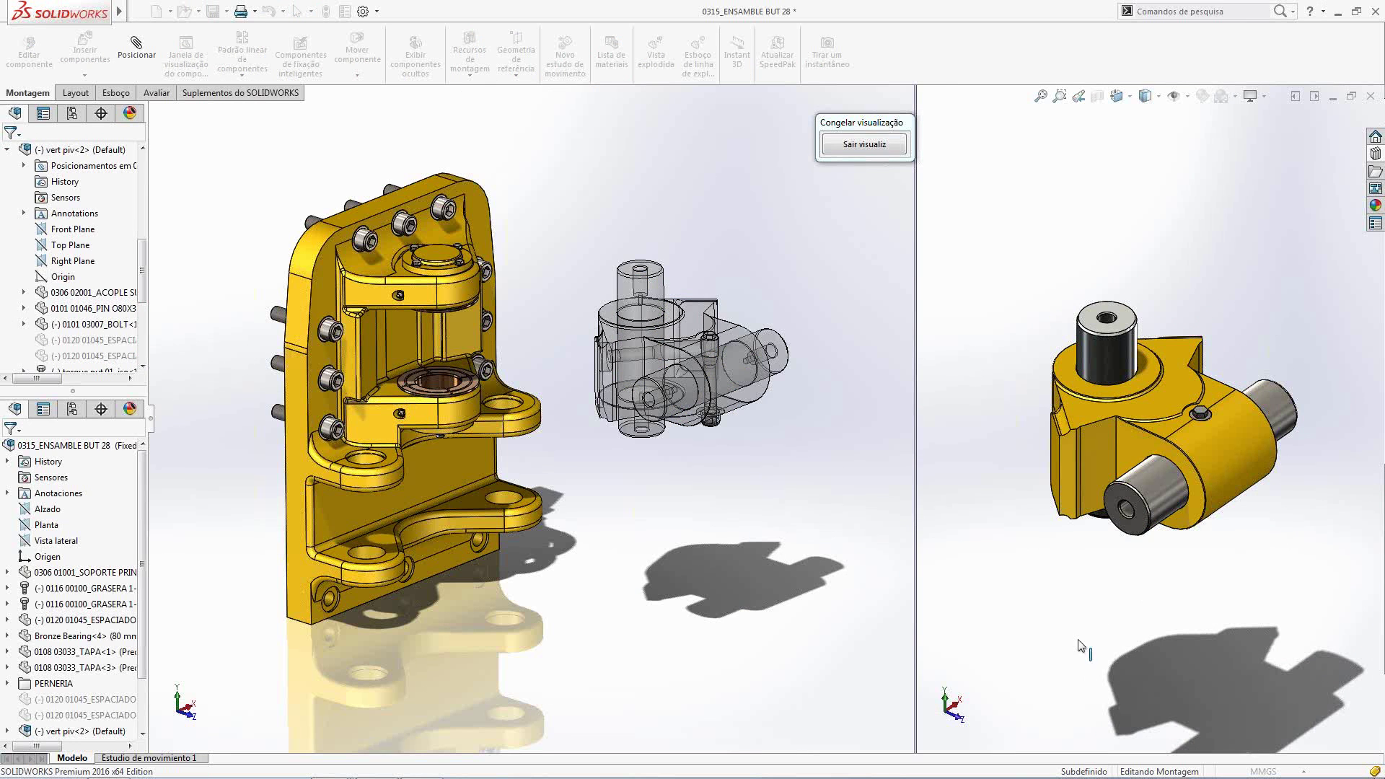
Mate the previewed subassembly's vertical pin concentric with the bore of the lower bronze bearing
left_click(137, 46)
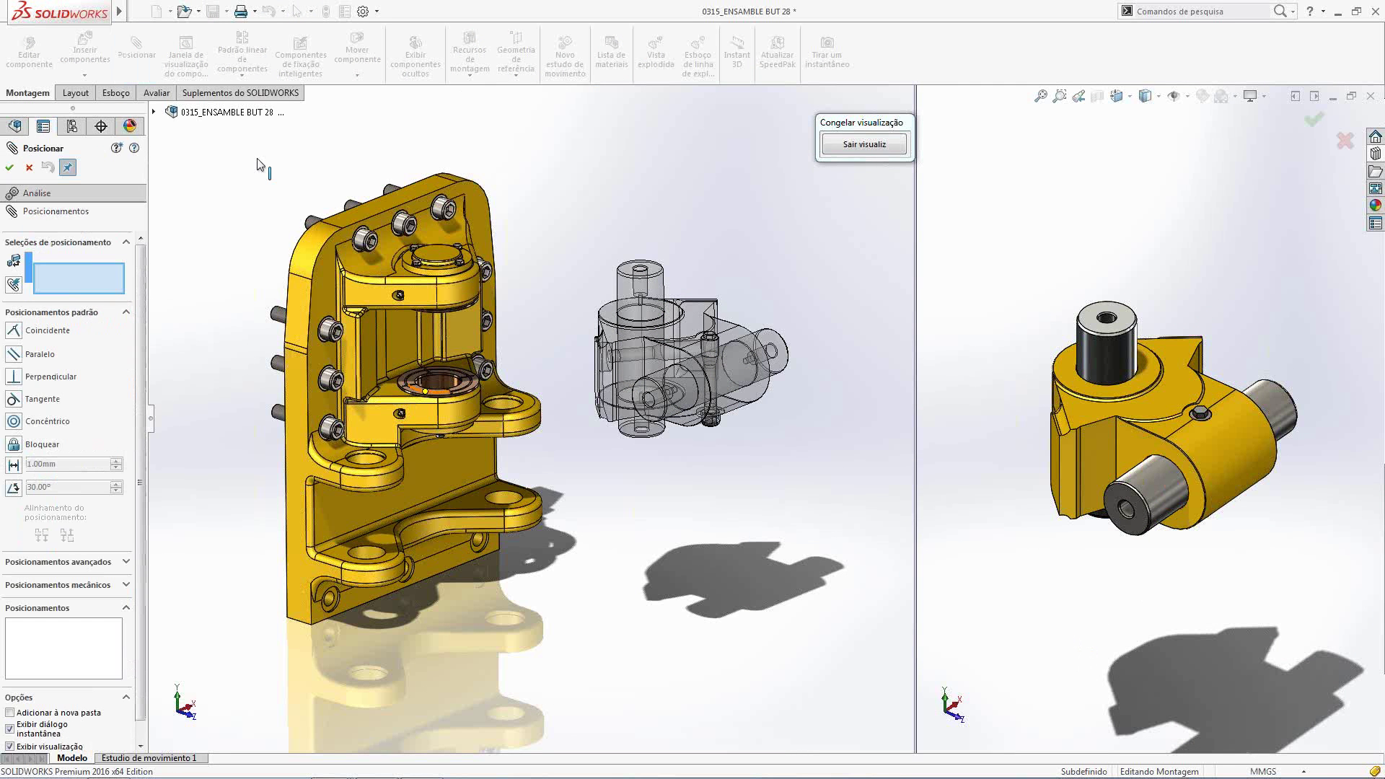
left_click(434, 388)
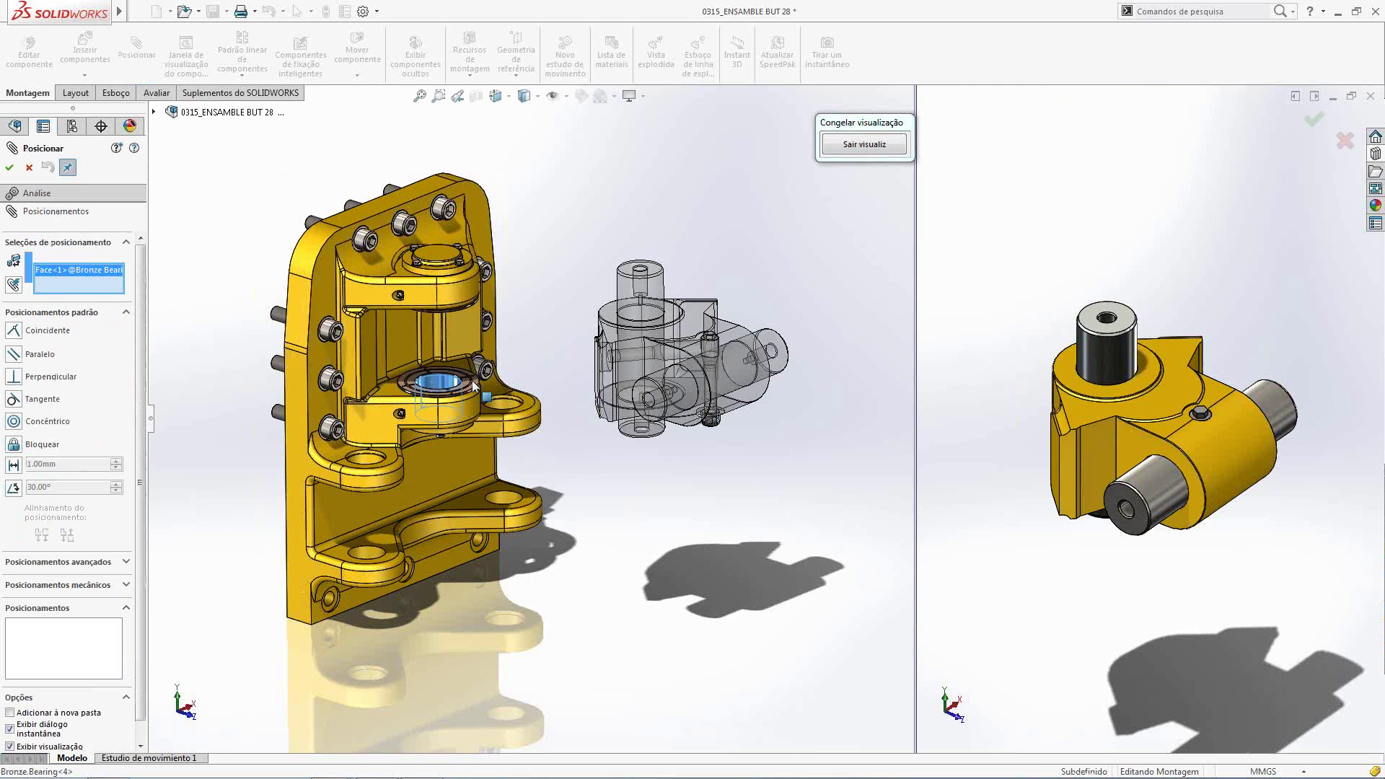
left_click(1109, 364)
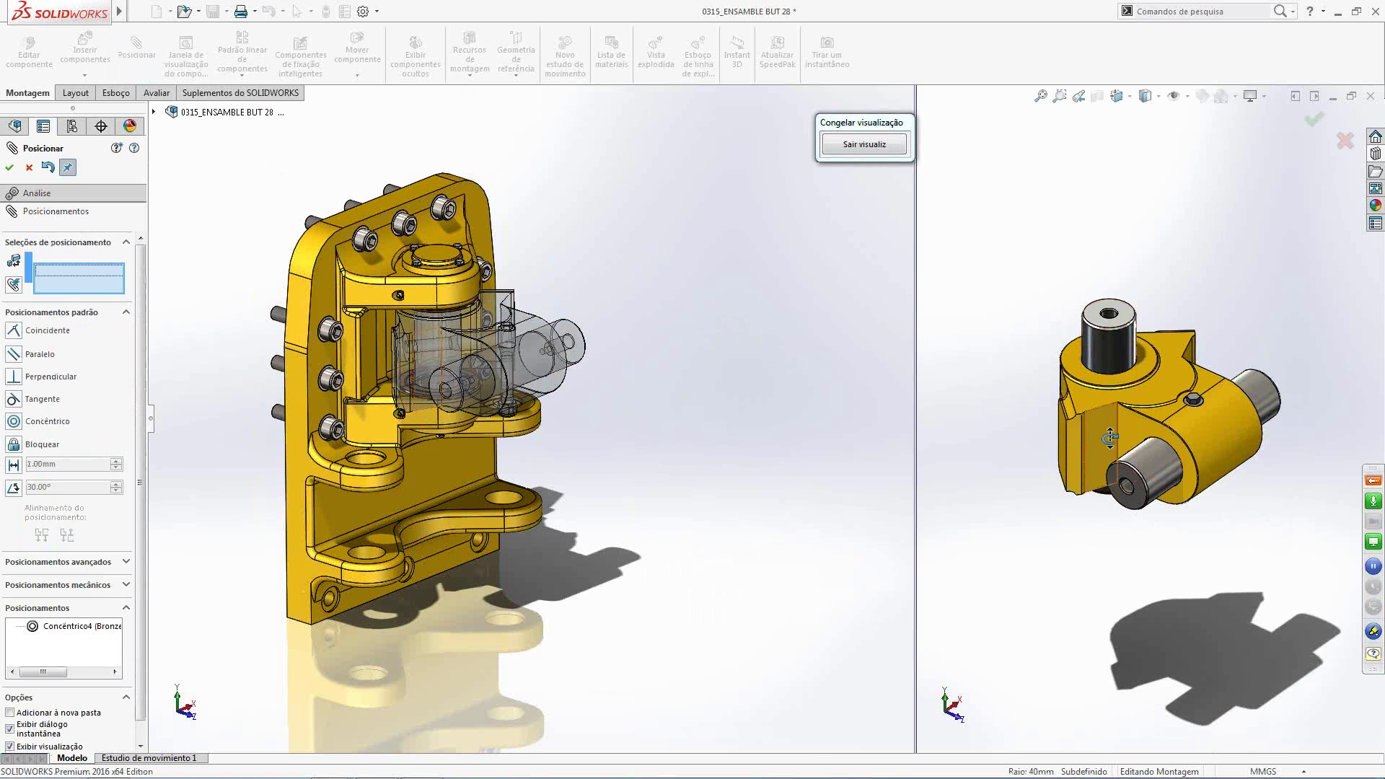
Make the coupling's underside face around the vertical pin coincident with the top face of the lower spacer ring
middle_click_drag(1110, 365, 1097, 443)
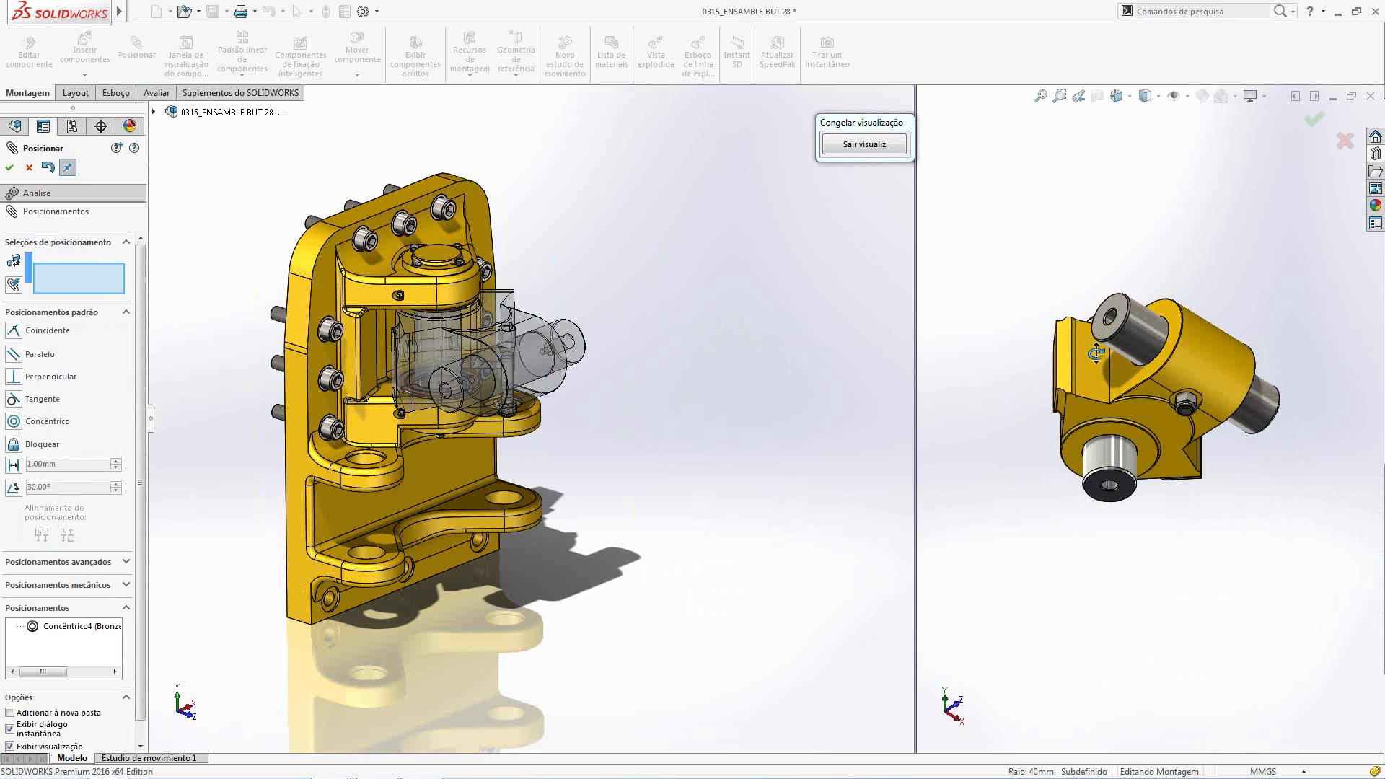
left_click(1097, 431)
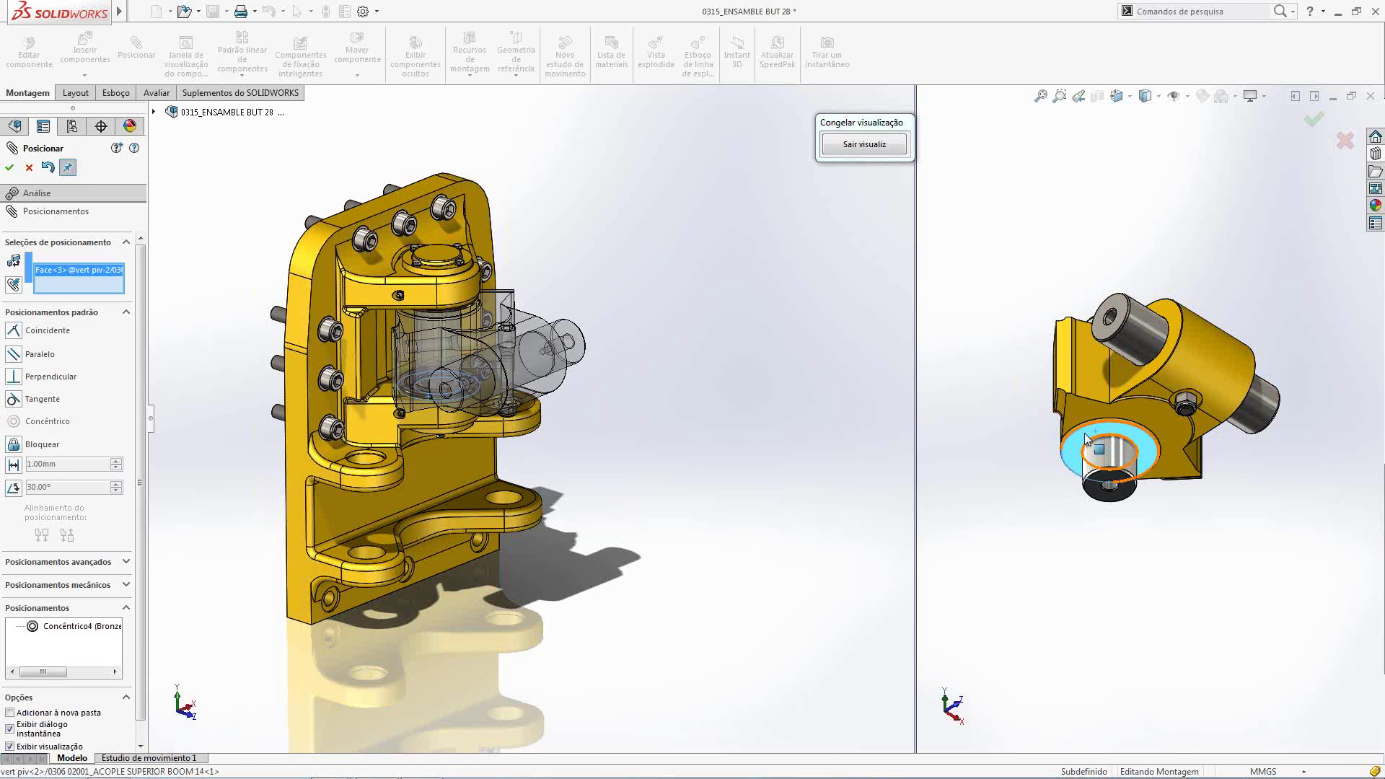
scroll(445, 406, "down", 5)
left_click(439, 407)
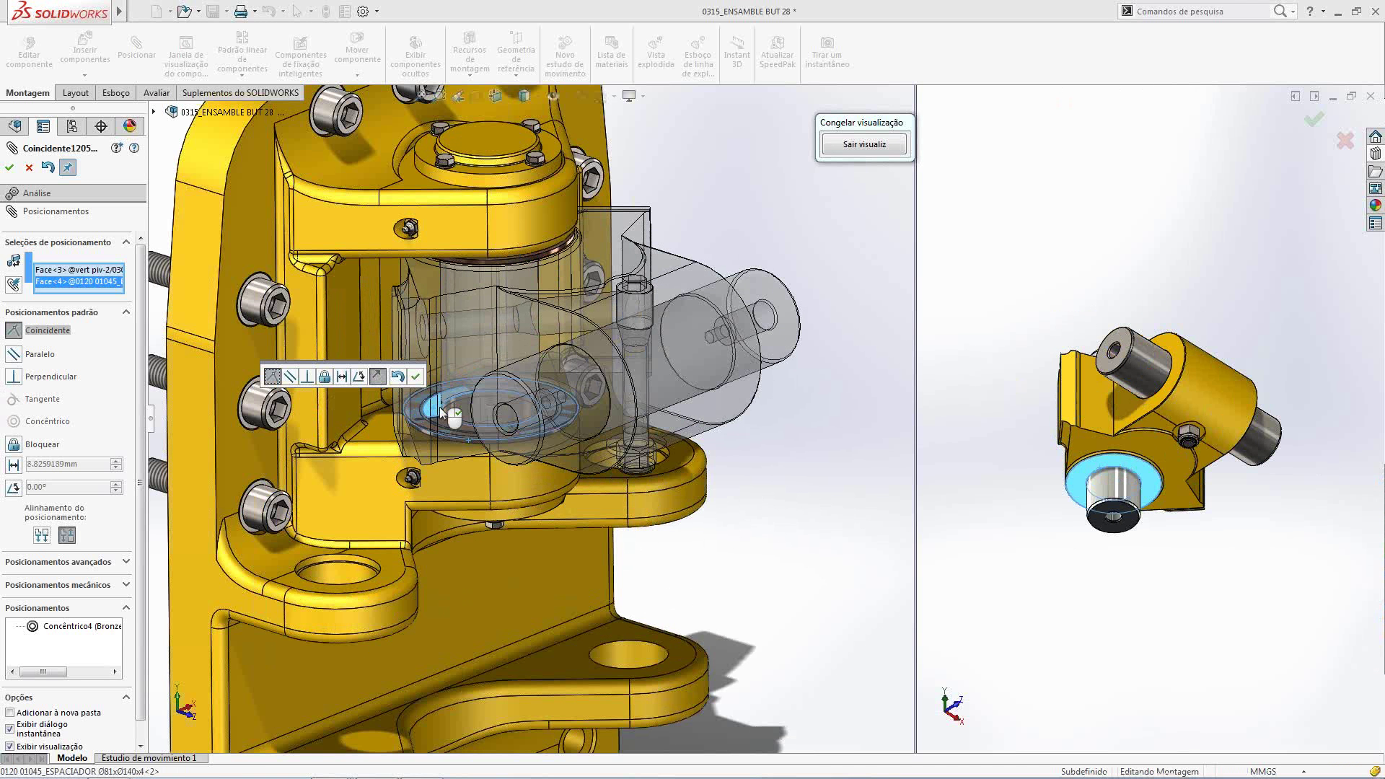
right_click(440, 407)
Finish mating the subassembly and exit the component preview
key("d")
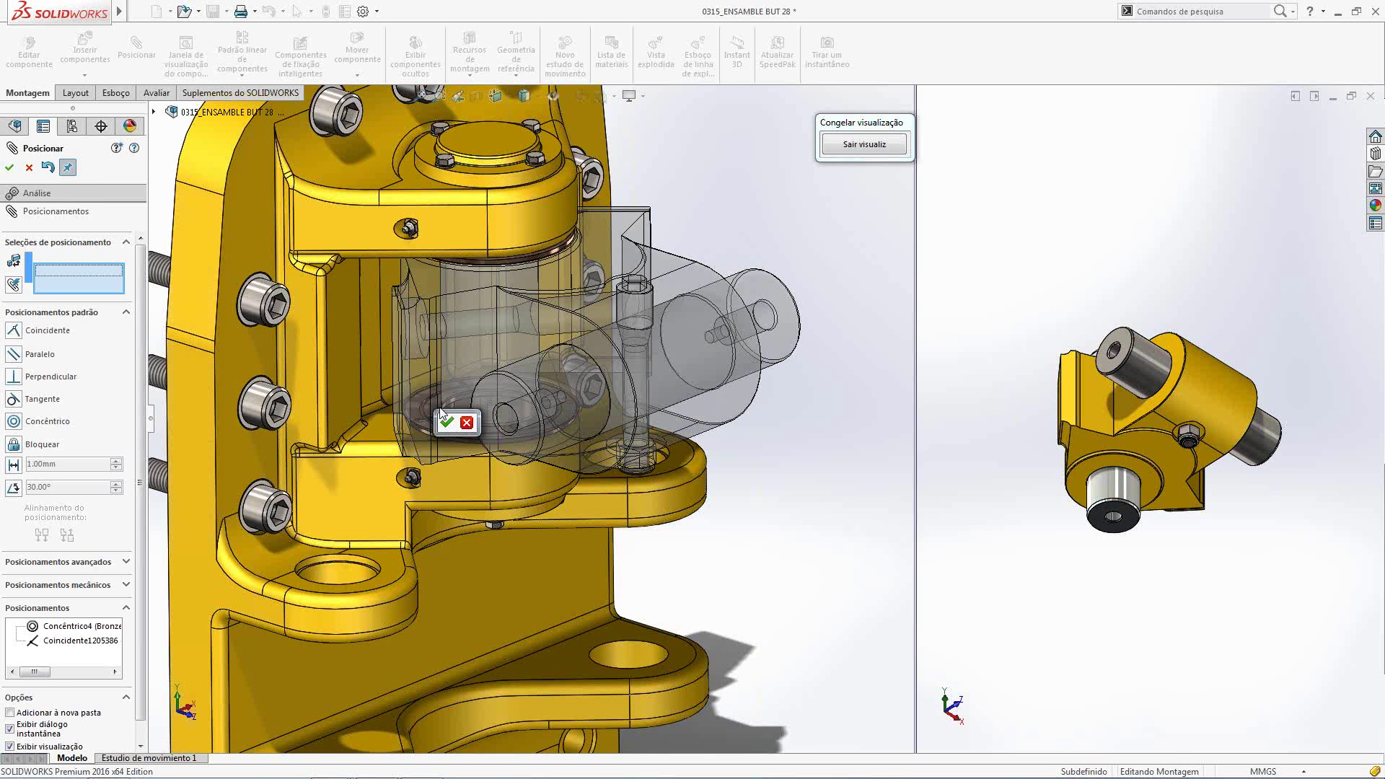
left_click(447, 421)
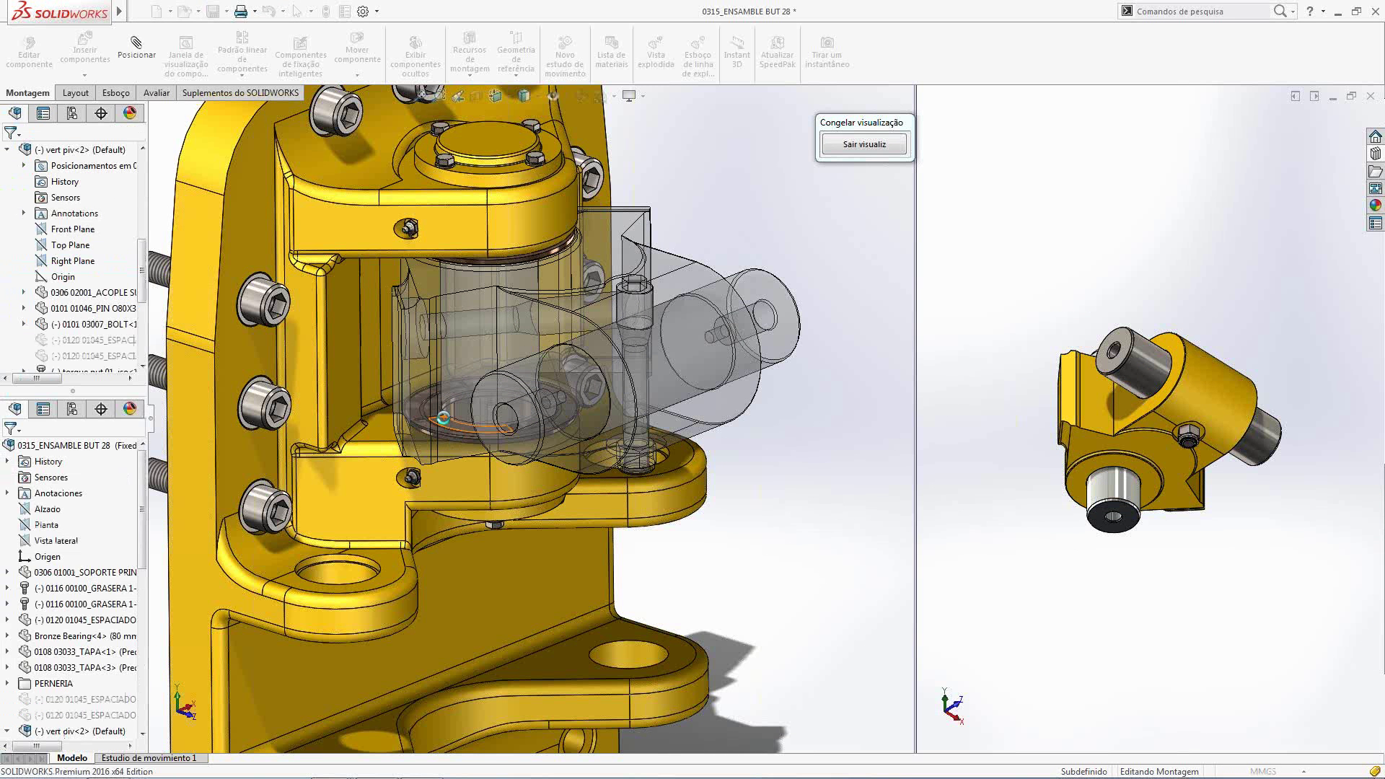
left_click(877, 144)
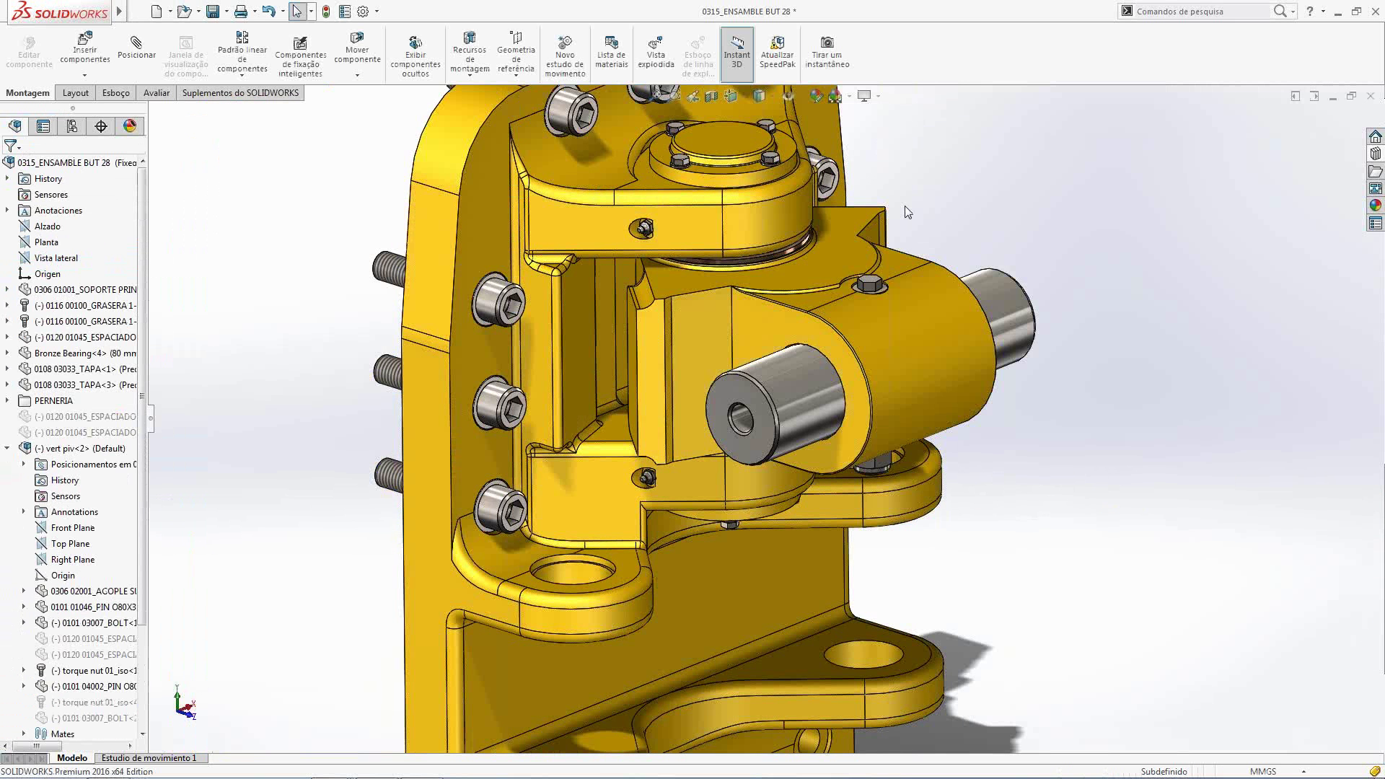
Rename the vert piv<2> subassembly to NOVO NOME within the assembly tree
key("f")
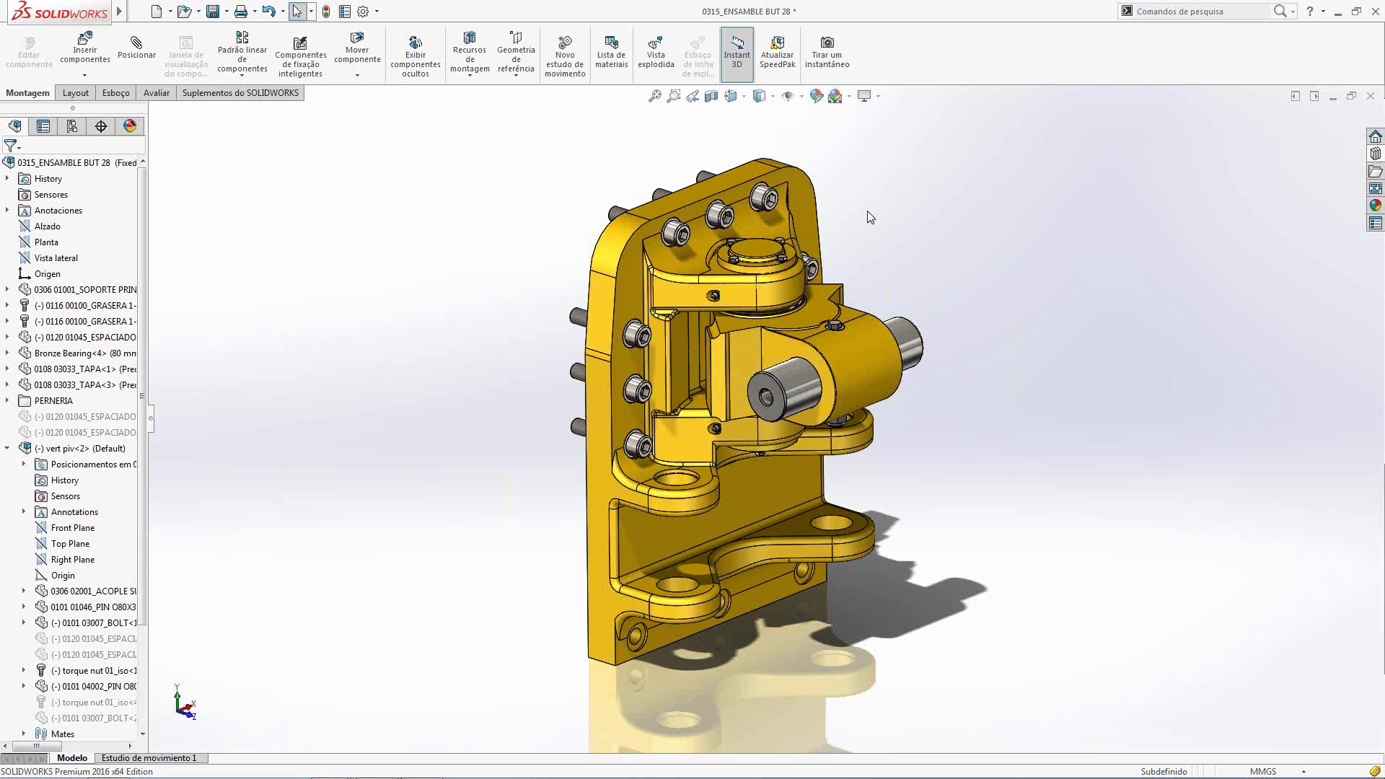
left_click(72, 449)
right_click(72, 449)
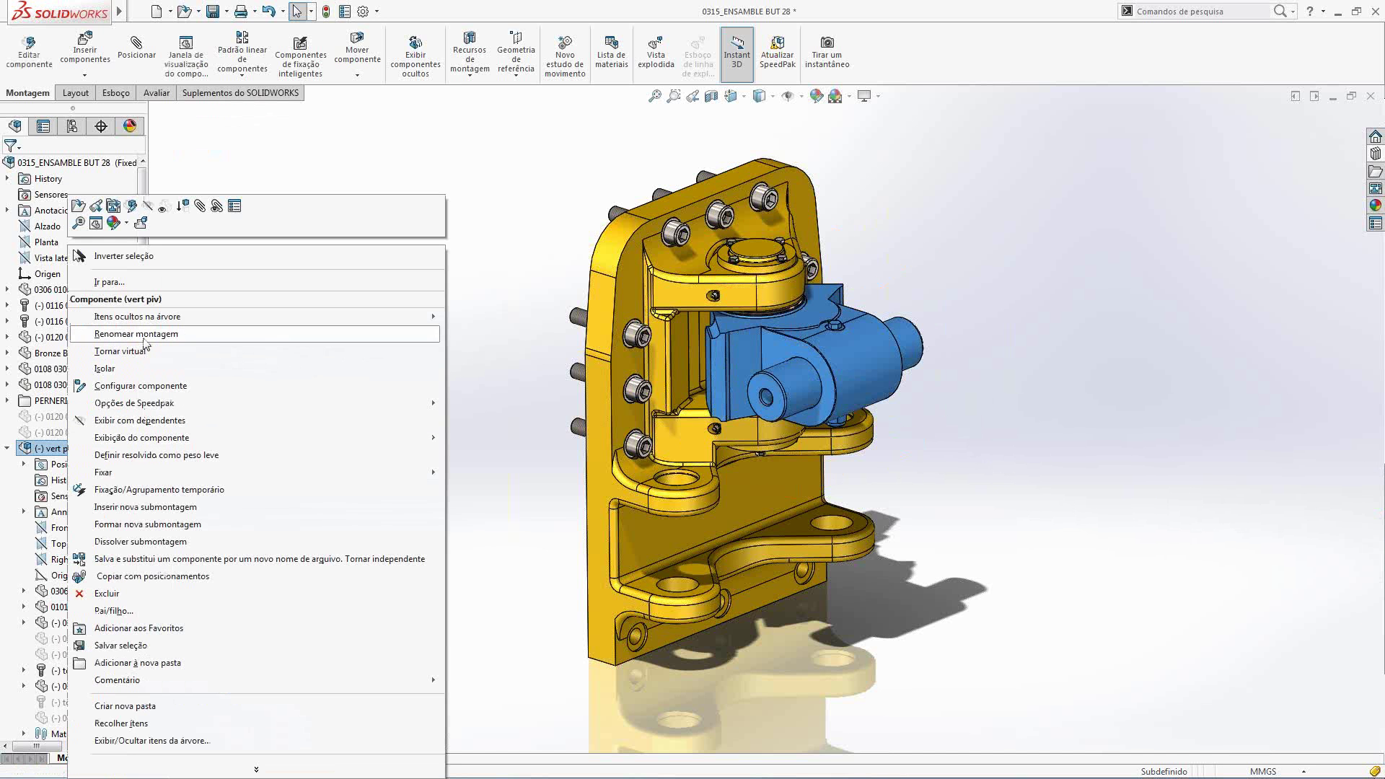
left_click(136, 334)
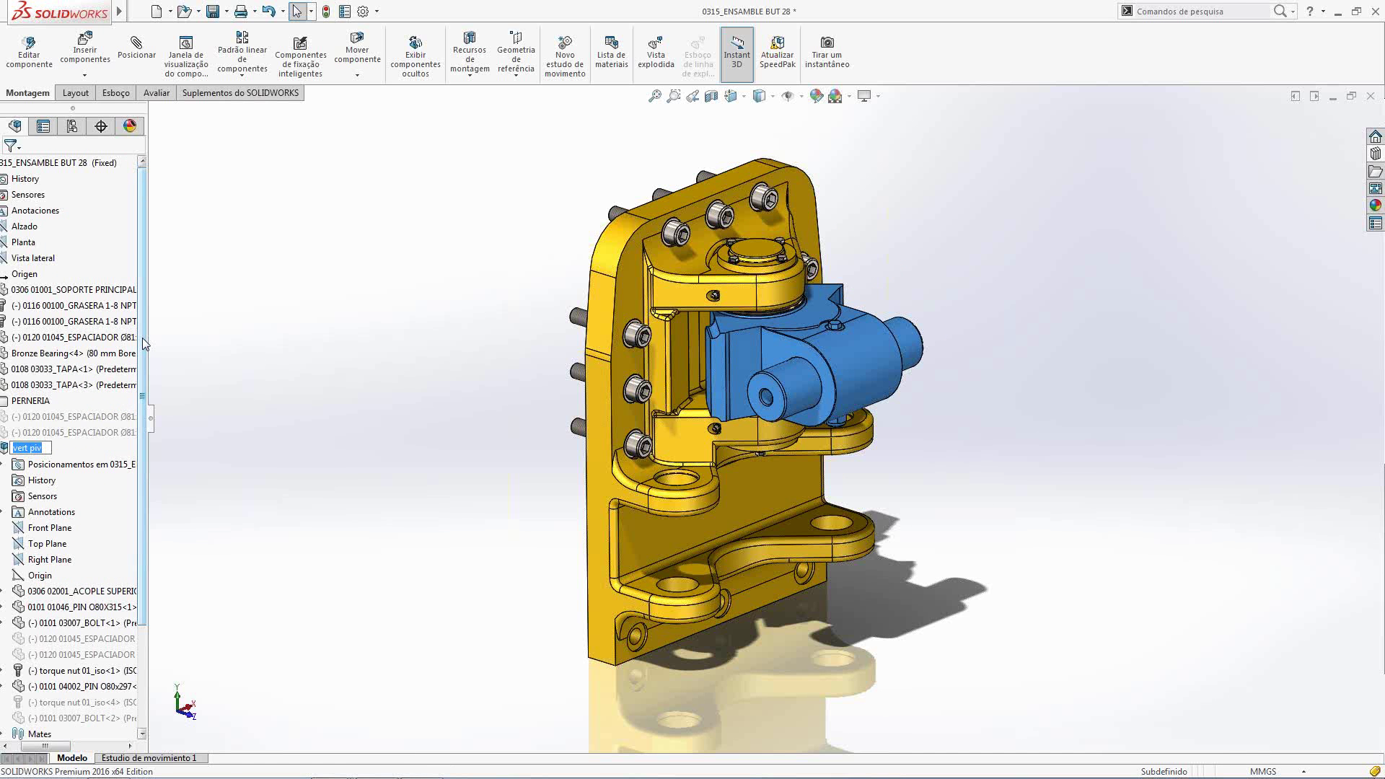
type("NOVO NOME")
key("Return")
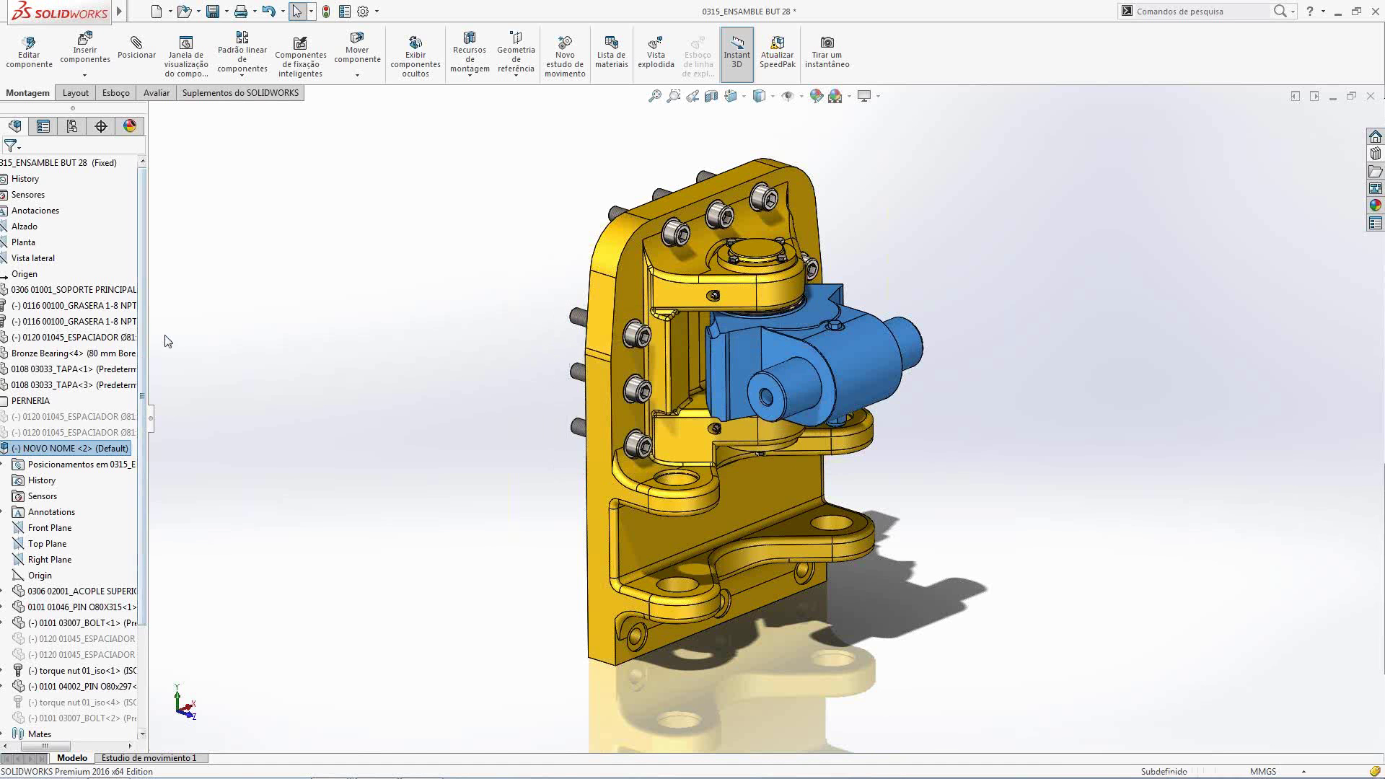
Open the NOVO NOME subassembly in its own window and check the rename-on-save options without saving
left_click(14, 746)
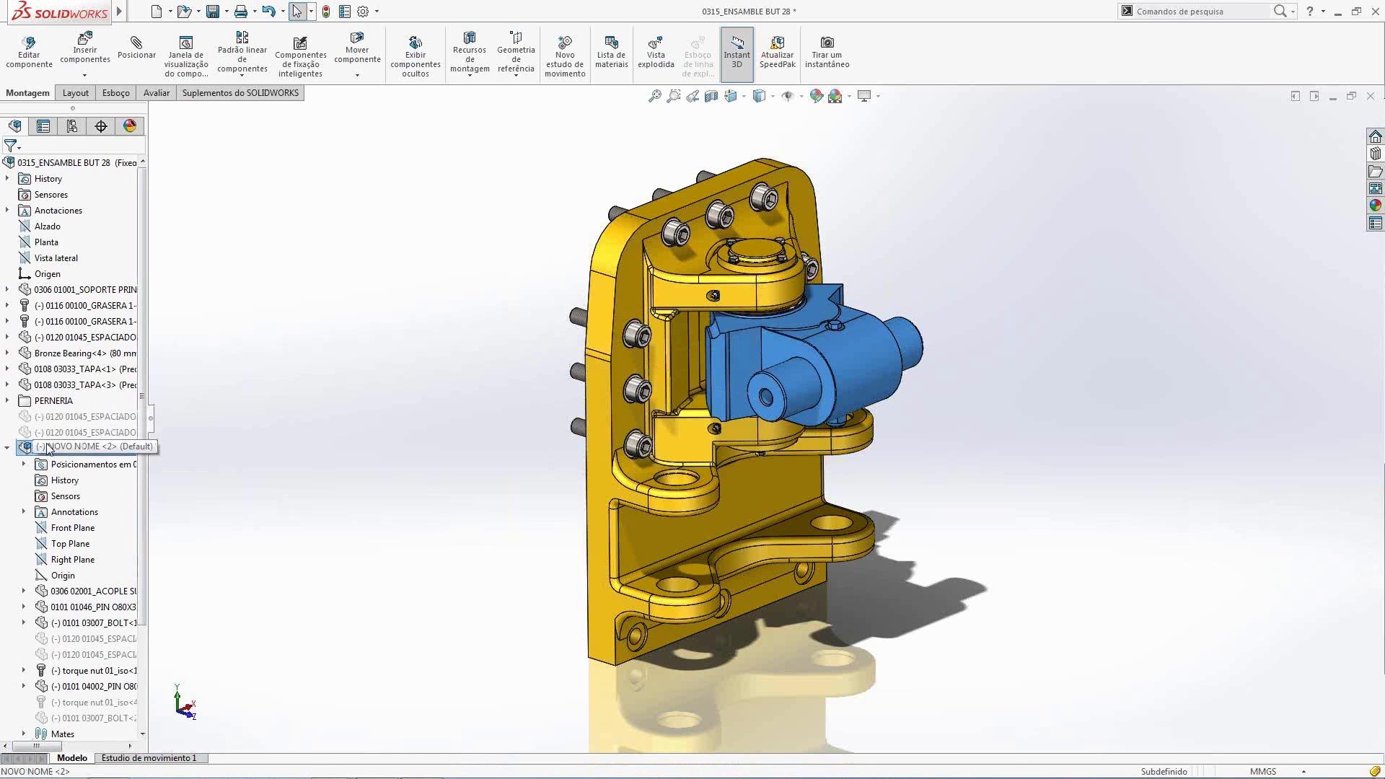
right_click(26, 445)
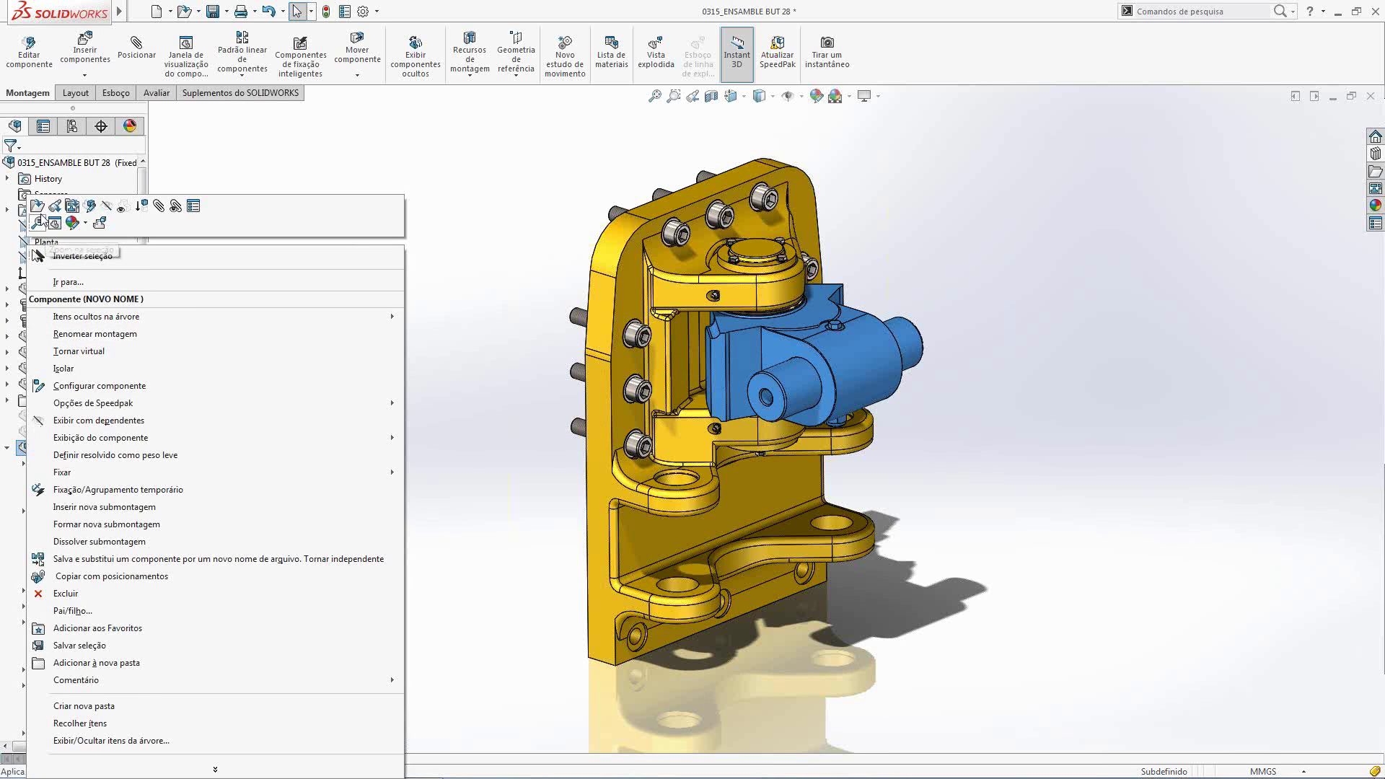
left_click(38, 208)
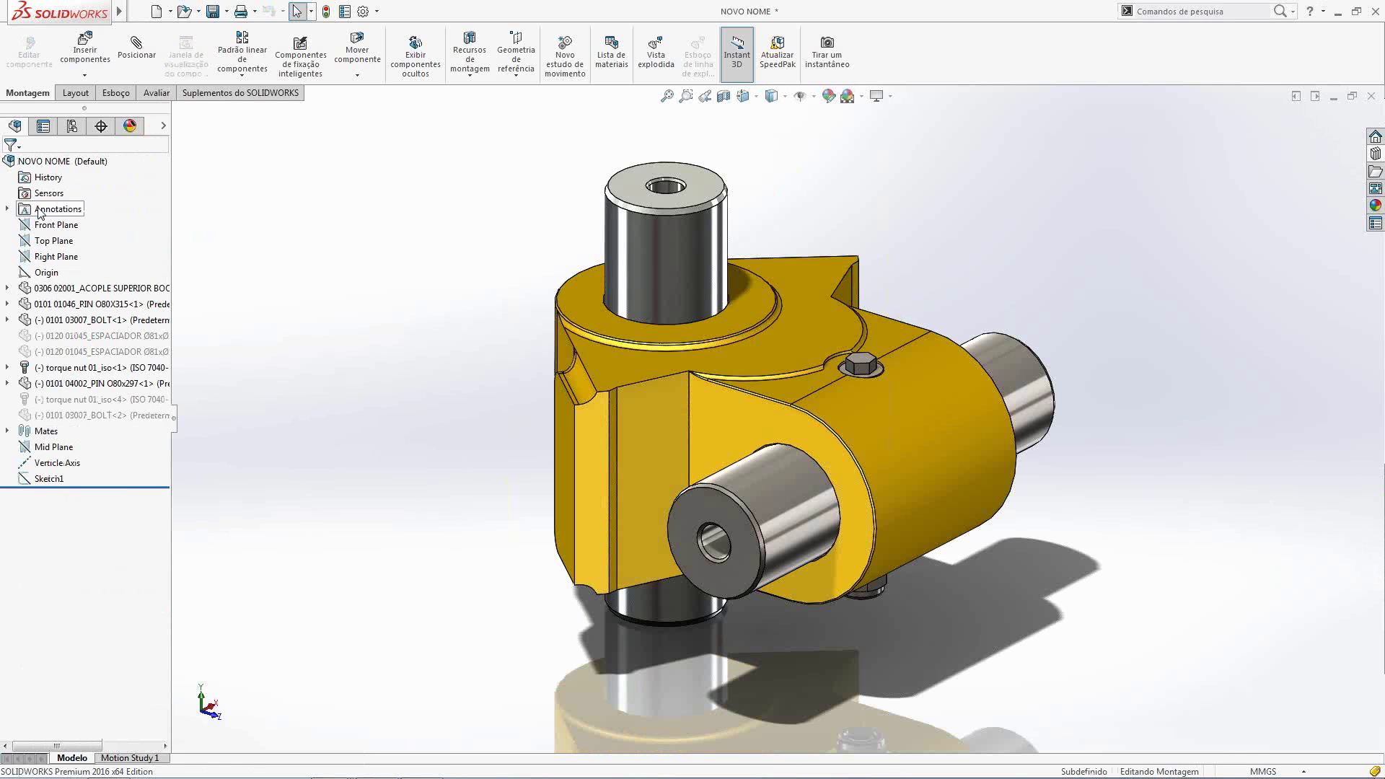
left_click(213, 11)
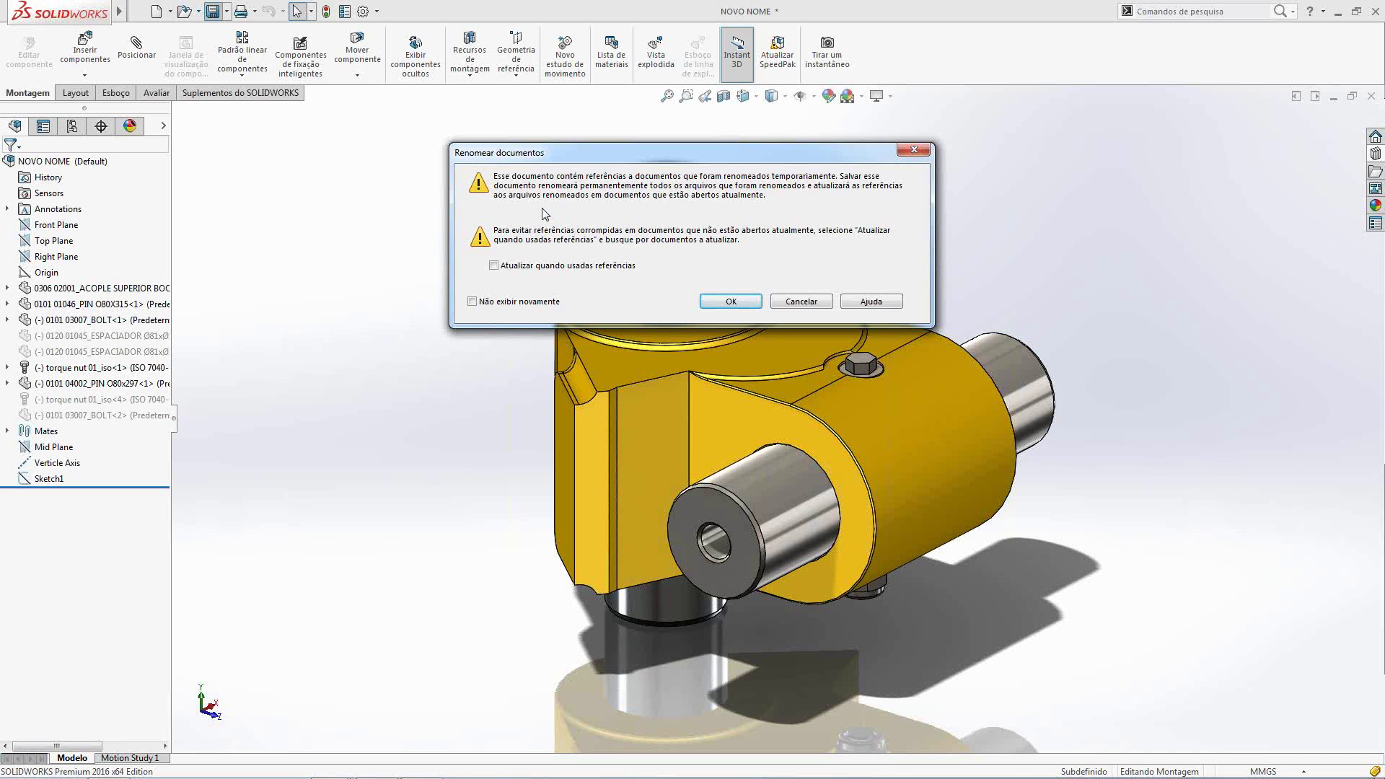
left_click(788, 301)
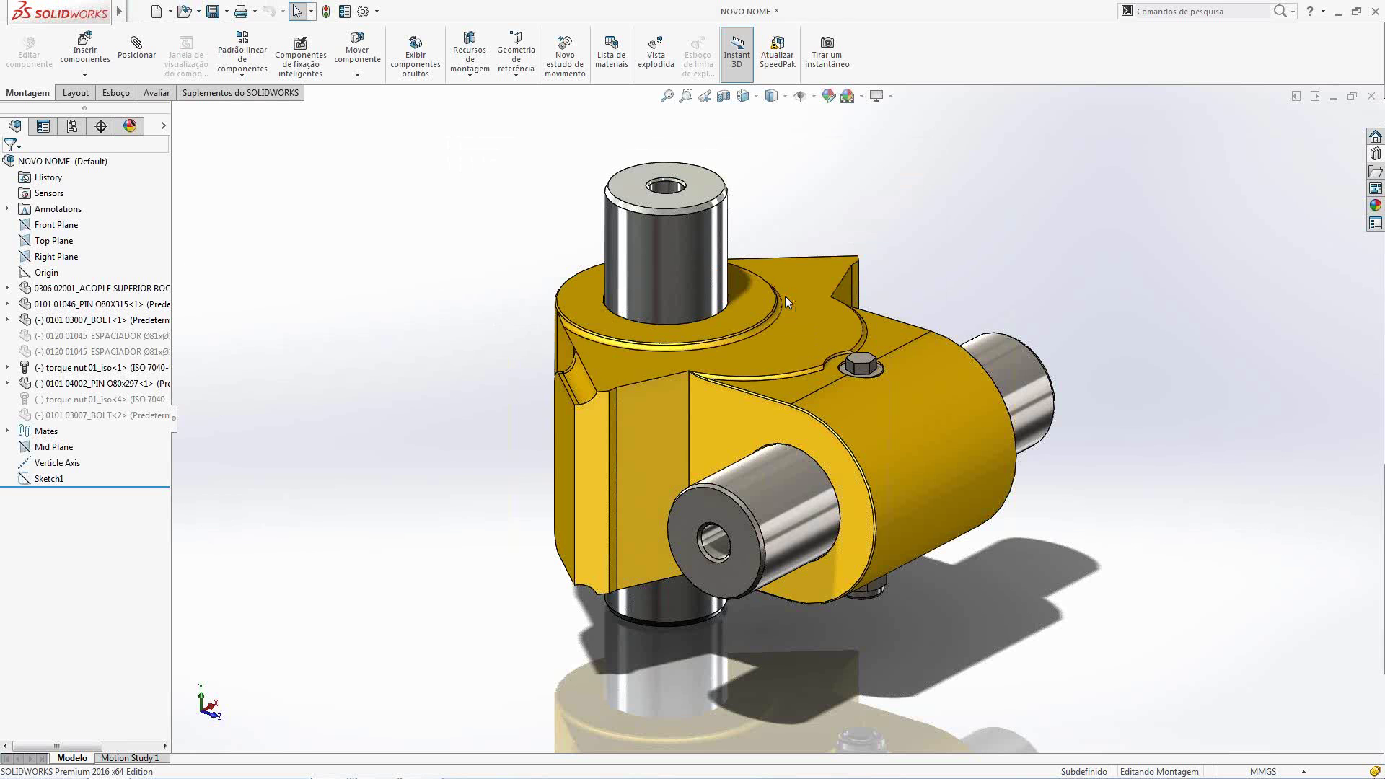
Purge the suppressed components of NOVO NOME: 0101 03007_BOLT-2, torque nut 01_iso-4 and both 0120 01045_ESPACIADOR spacers, keeping the unused reference geometry
right_click(67, 171)
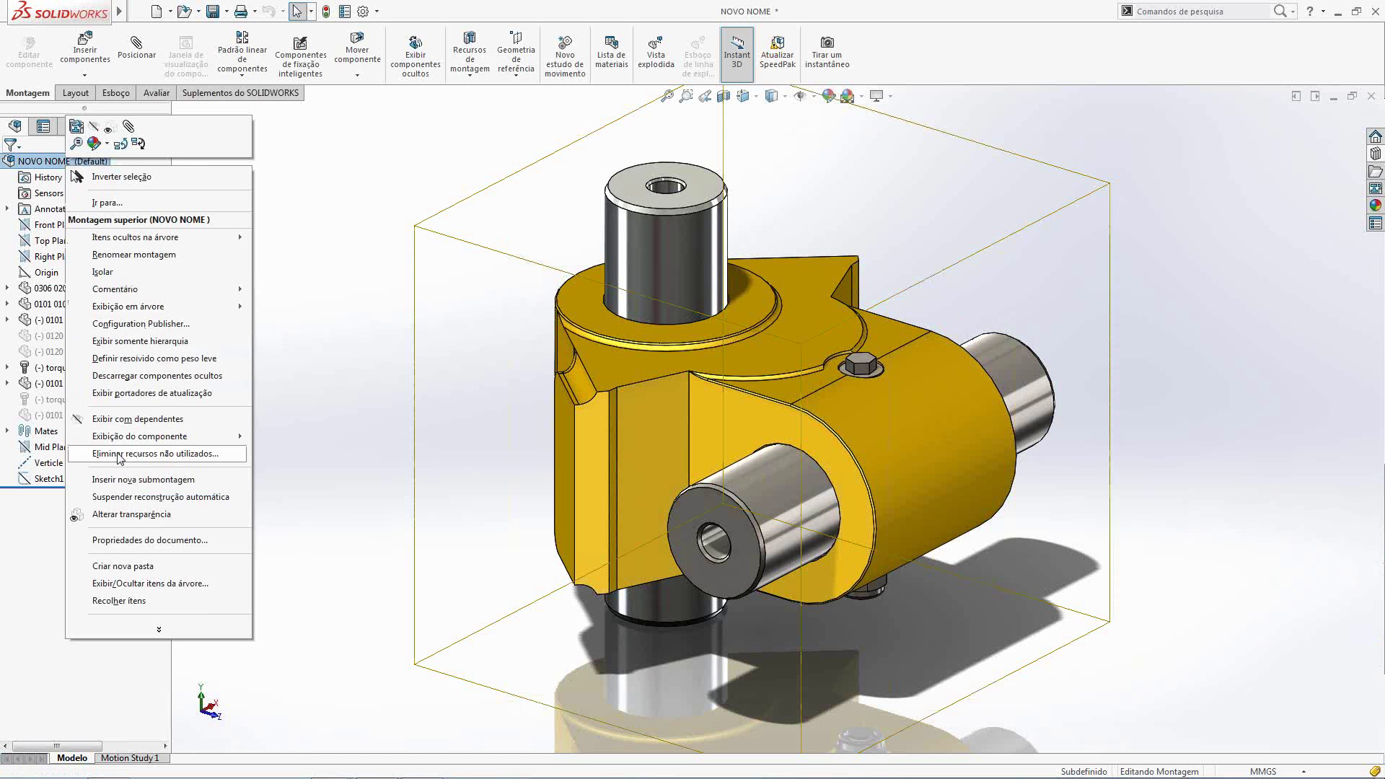
left_click(175, 454)
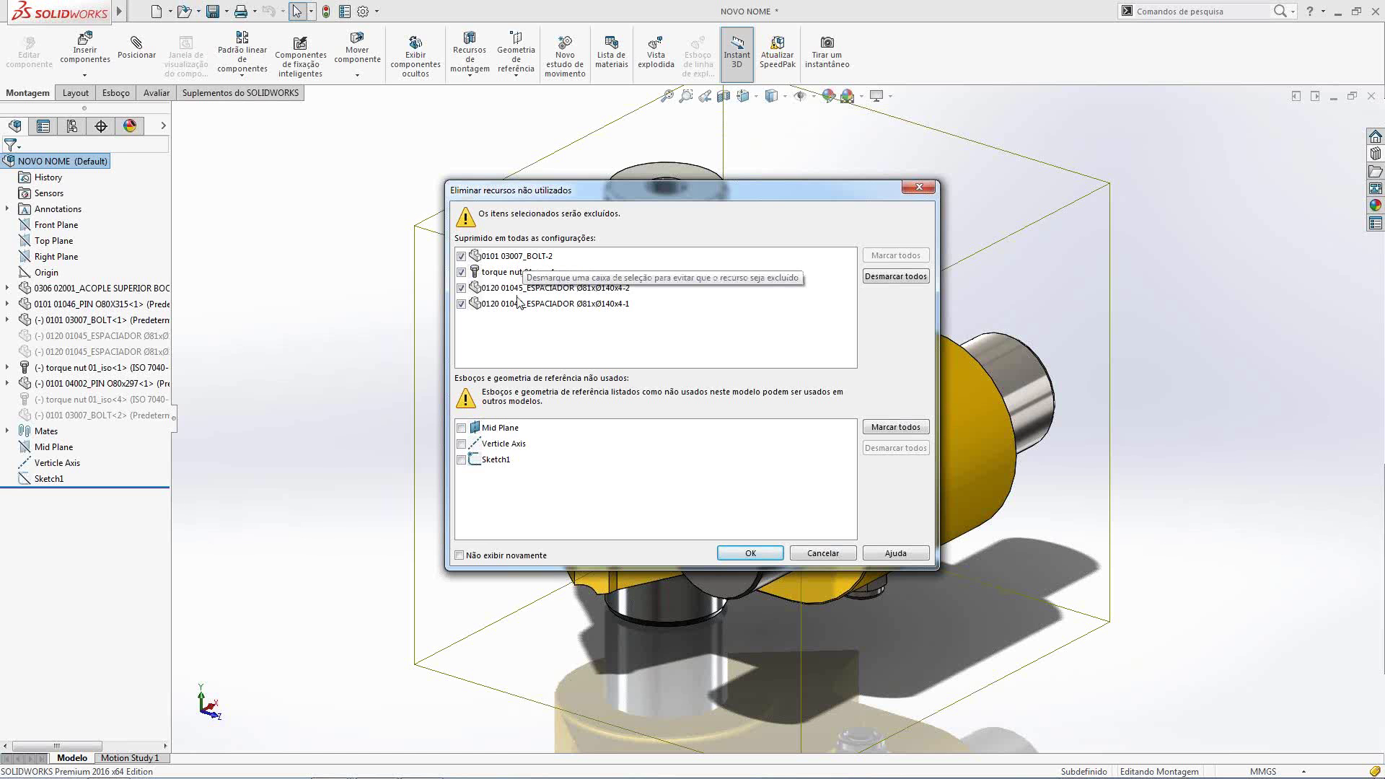
left_click(748, 554)
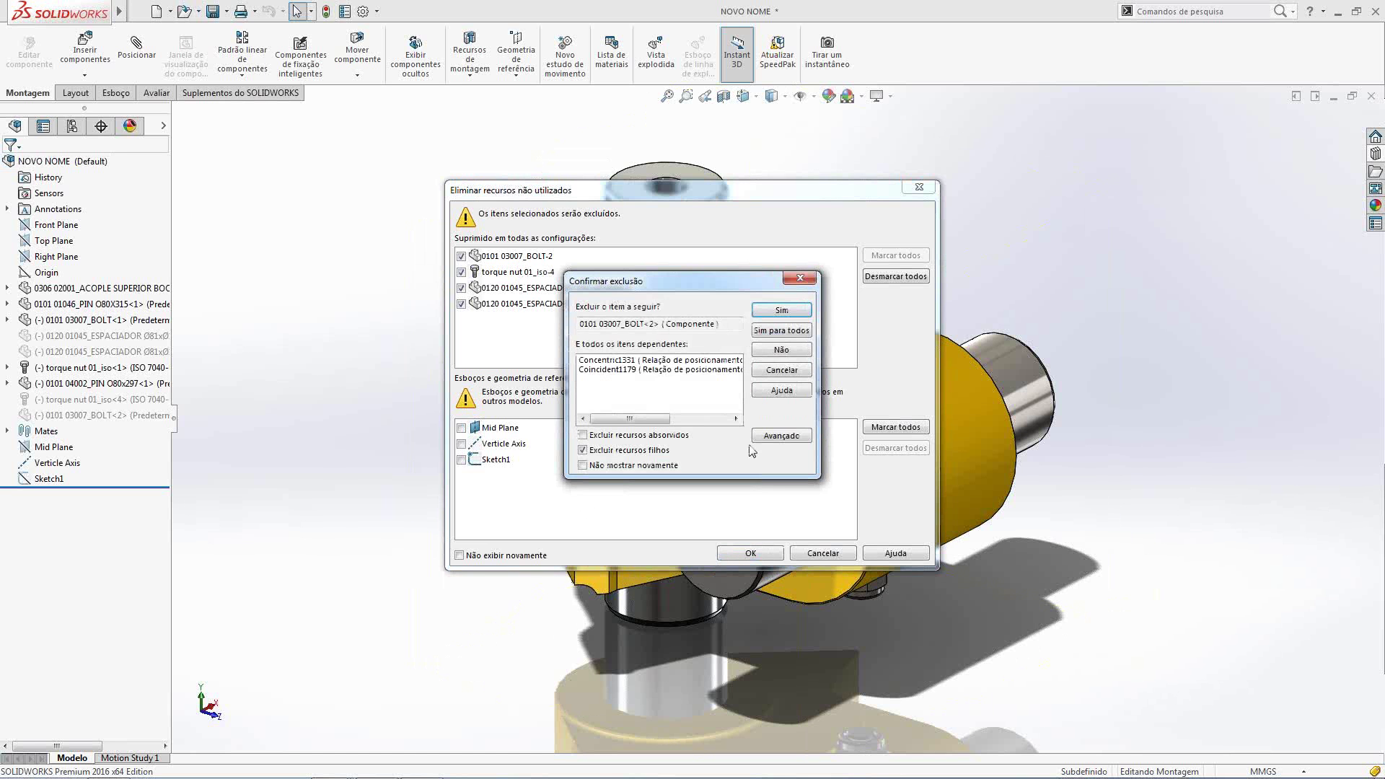
left_click(782, 310)
left_click(782, 310)
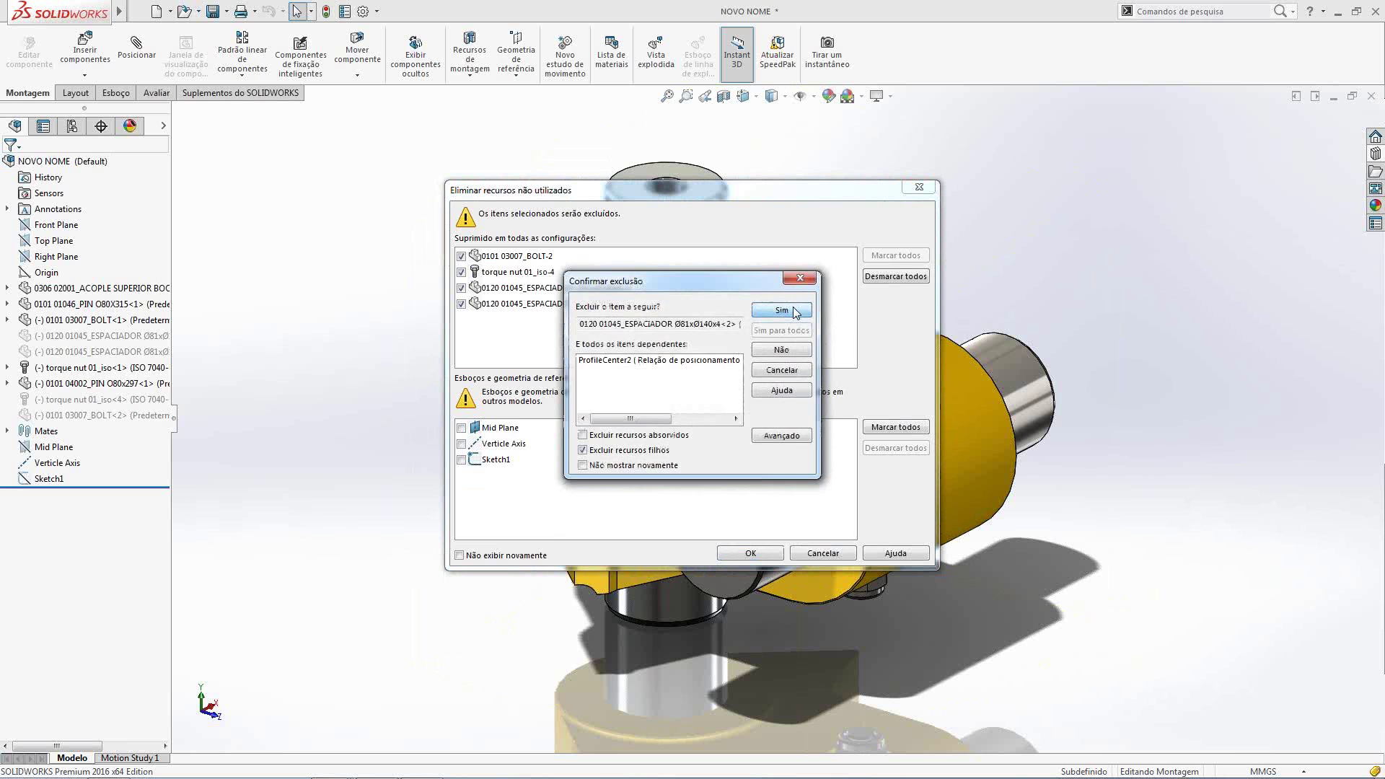
left_click(782, 310)
left_click(781, 310)
Open the coupling part 0306 02001 and purge its suppressed features Cortar-Extruir3 and Taladro roscado 1/4 NPT1 with their dependents
left_click(642, 401)
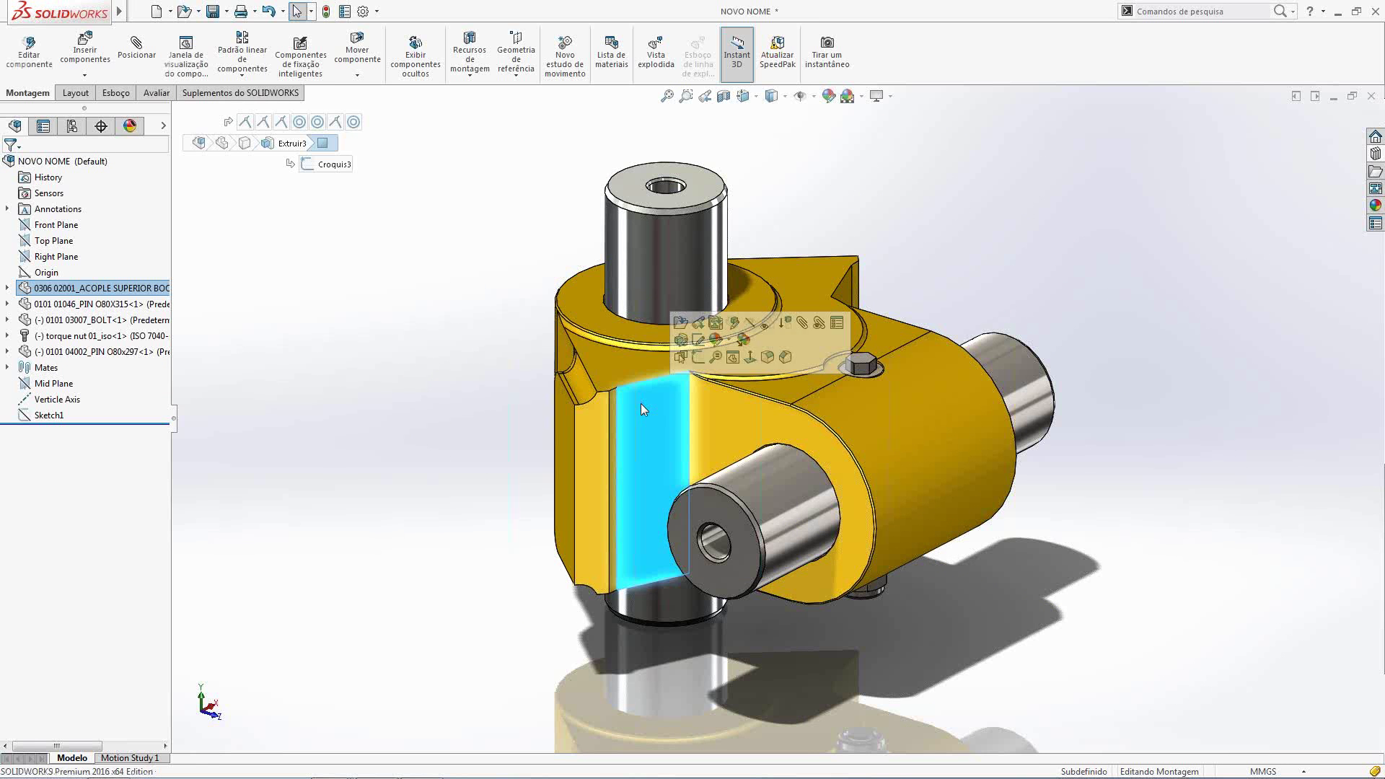
left_click(678, 324)
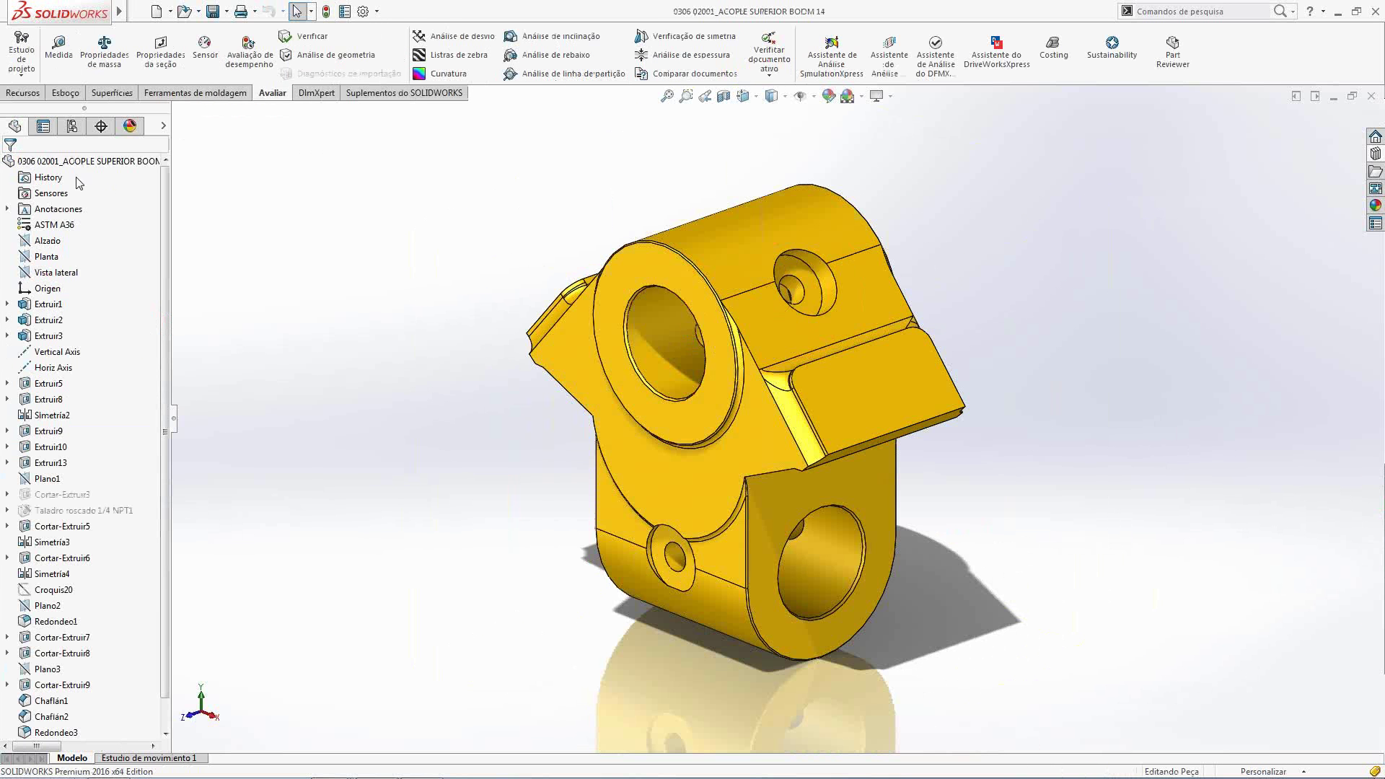
right_click(79, 160)
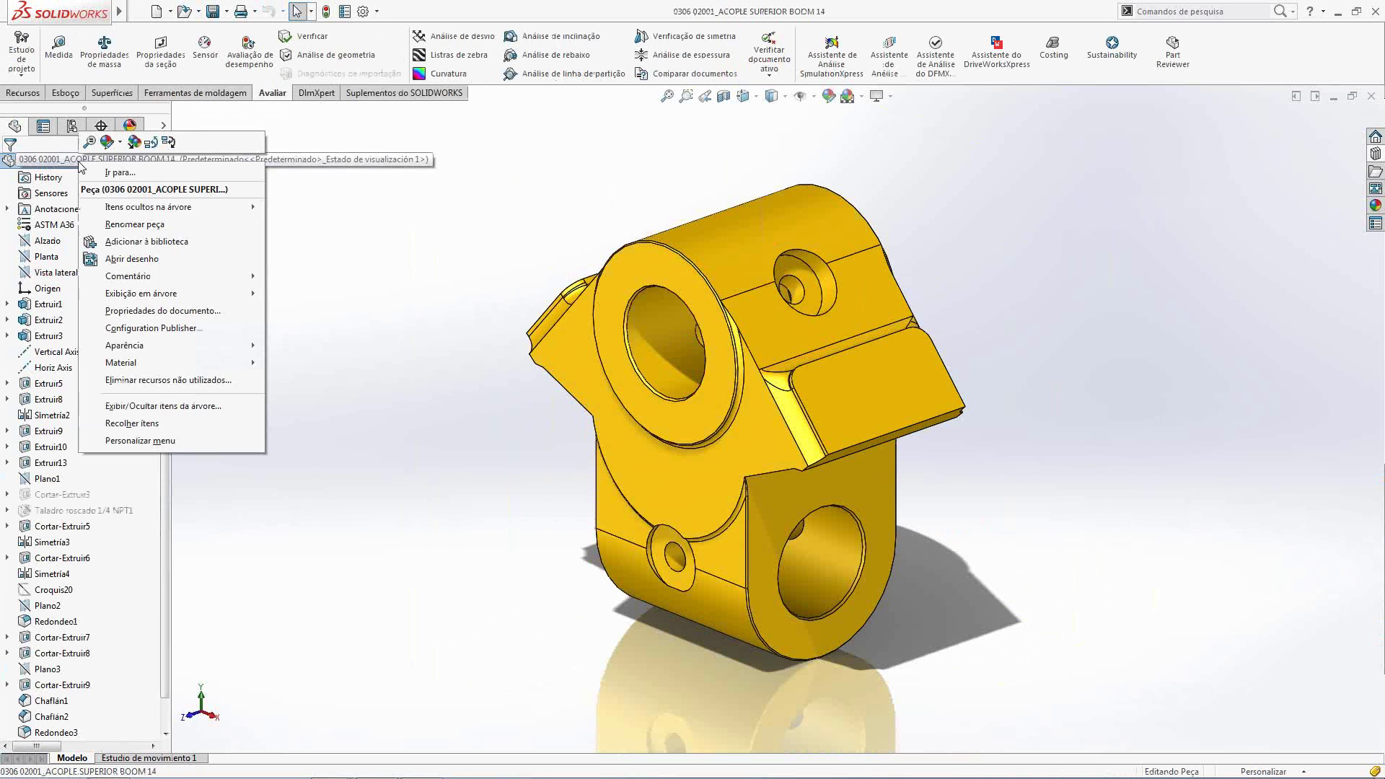
left_click(123, 381)
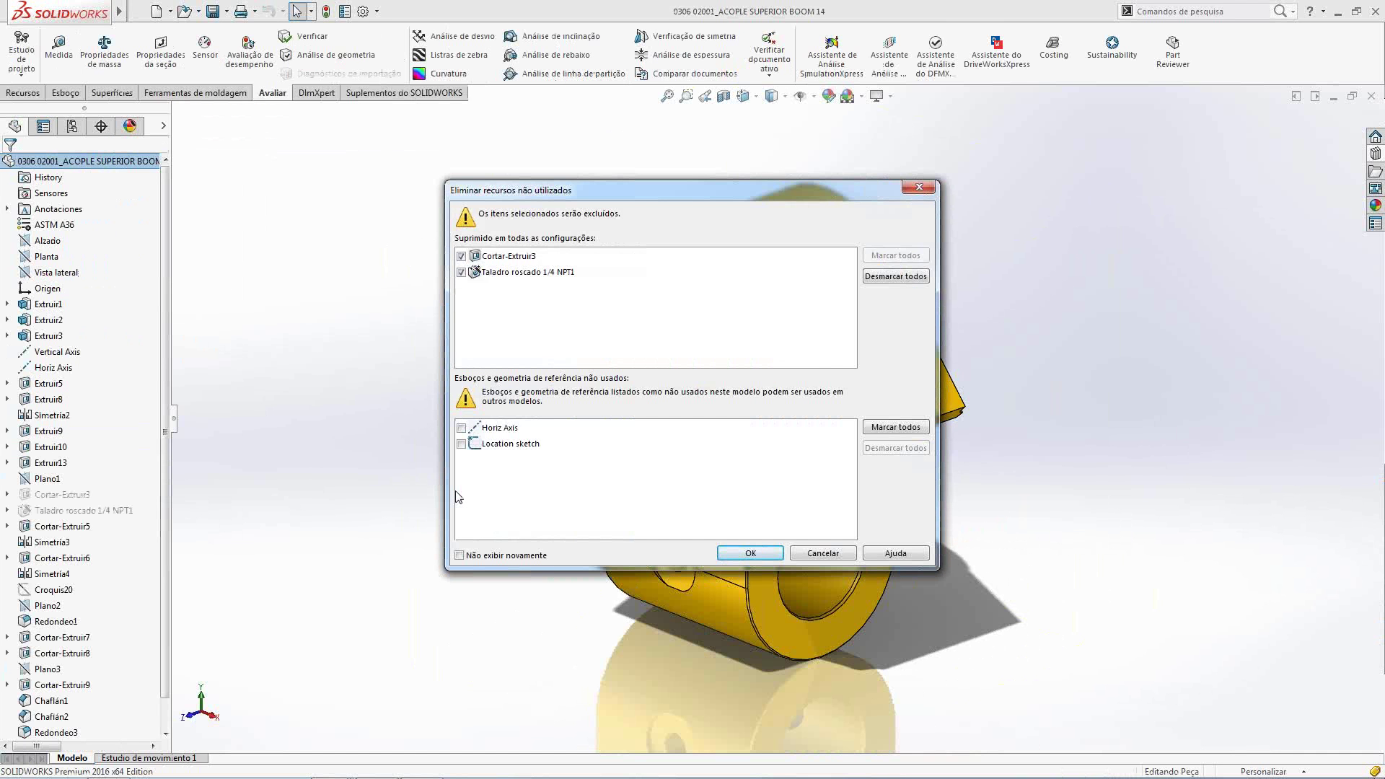
left_click(754, 554)
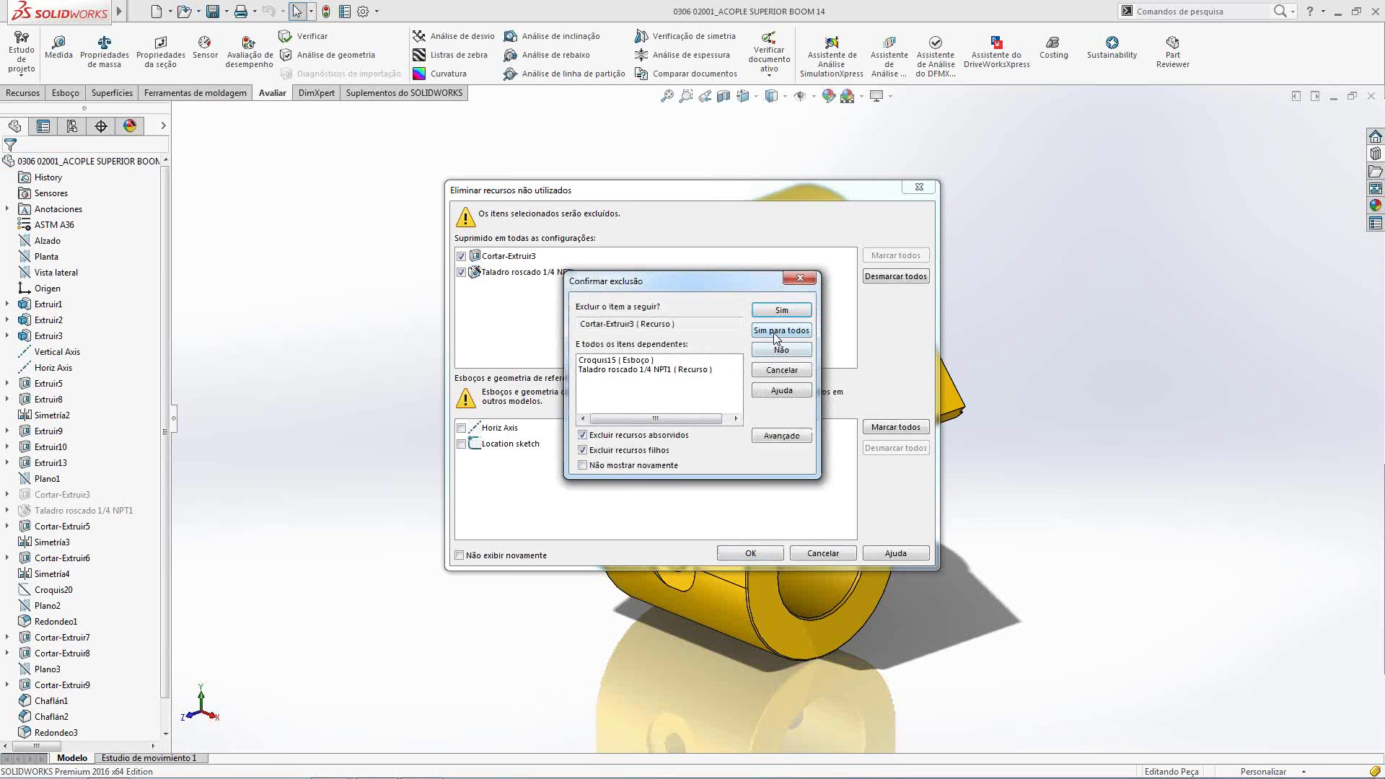
left_click(776, 331)
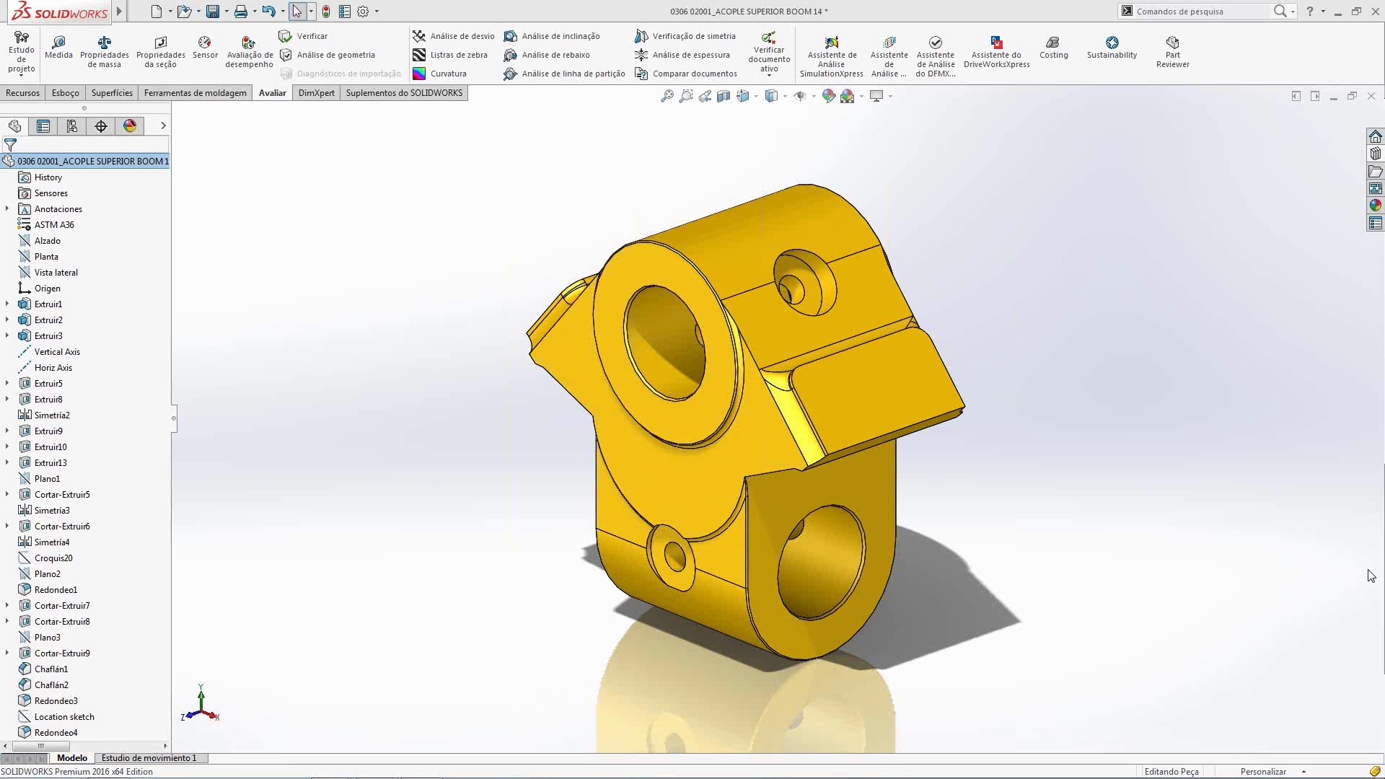
Return to the 0315_ENSAMBLE BUT 28 assembly, show the Toolbox Favorites in the design library, and dismiss the unsaved-document notice
key("ctrl+Tab")
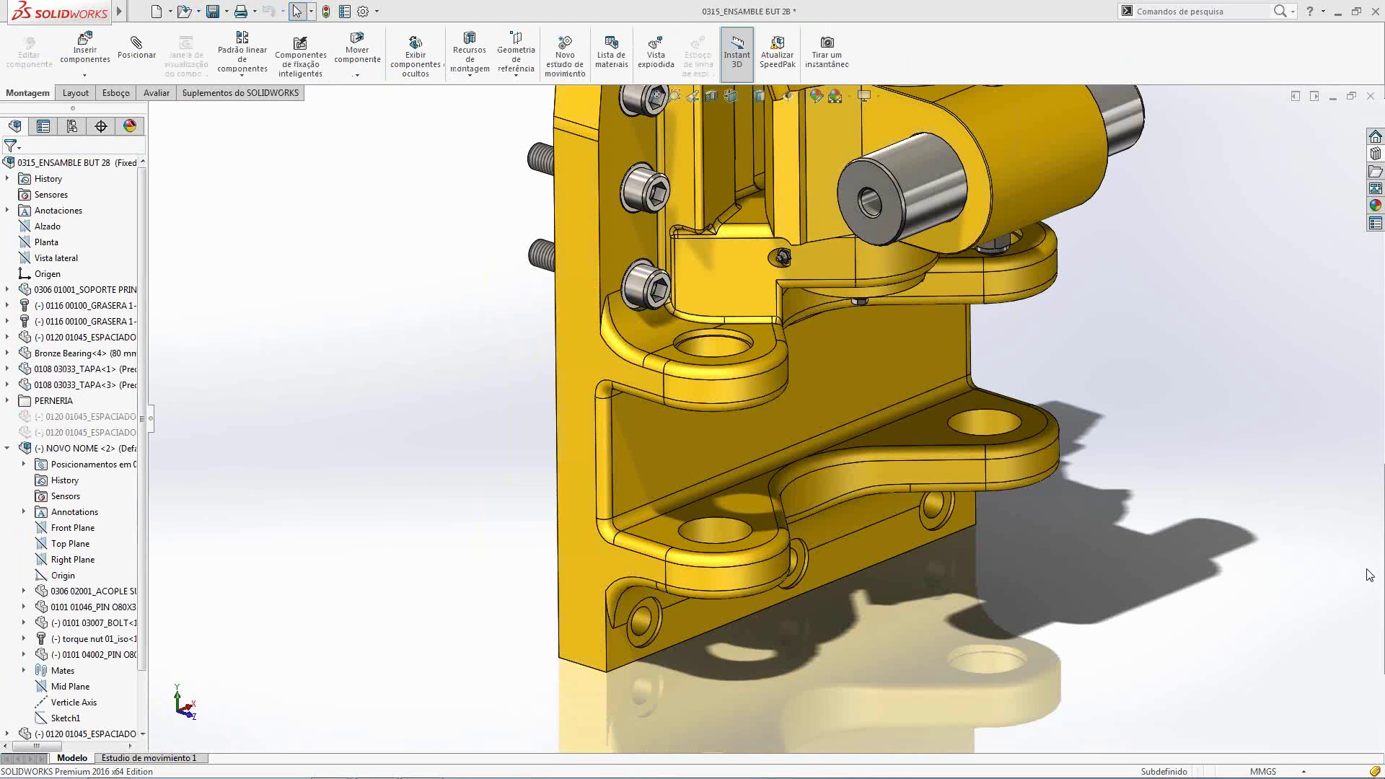
left_click(1375, 153)
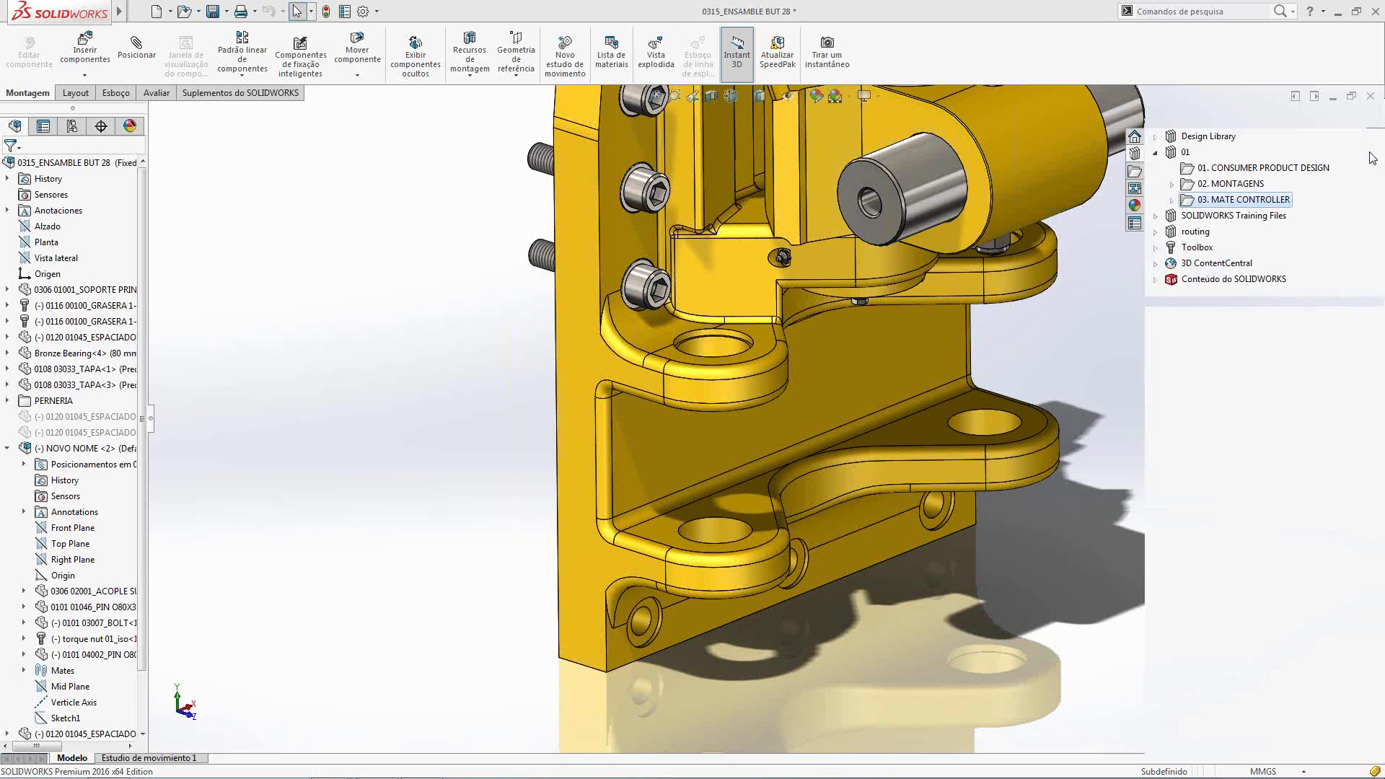
left_click(1156, 152)
left_click(1192, 200)
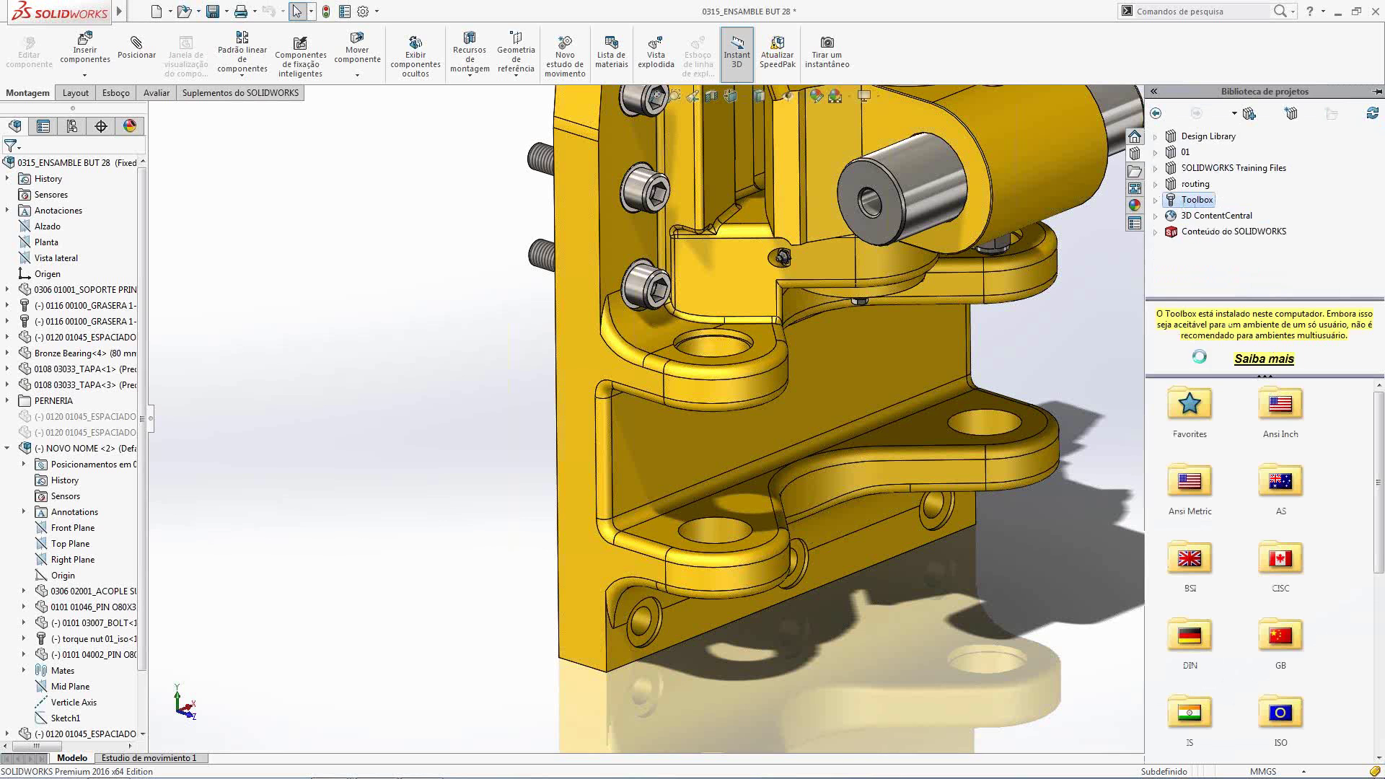
left_click(1156, 200)
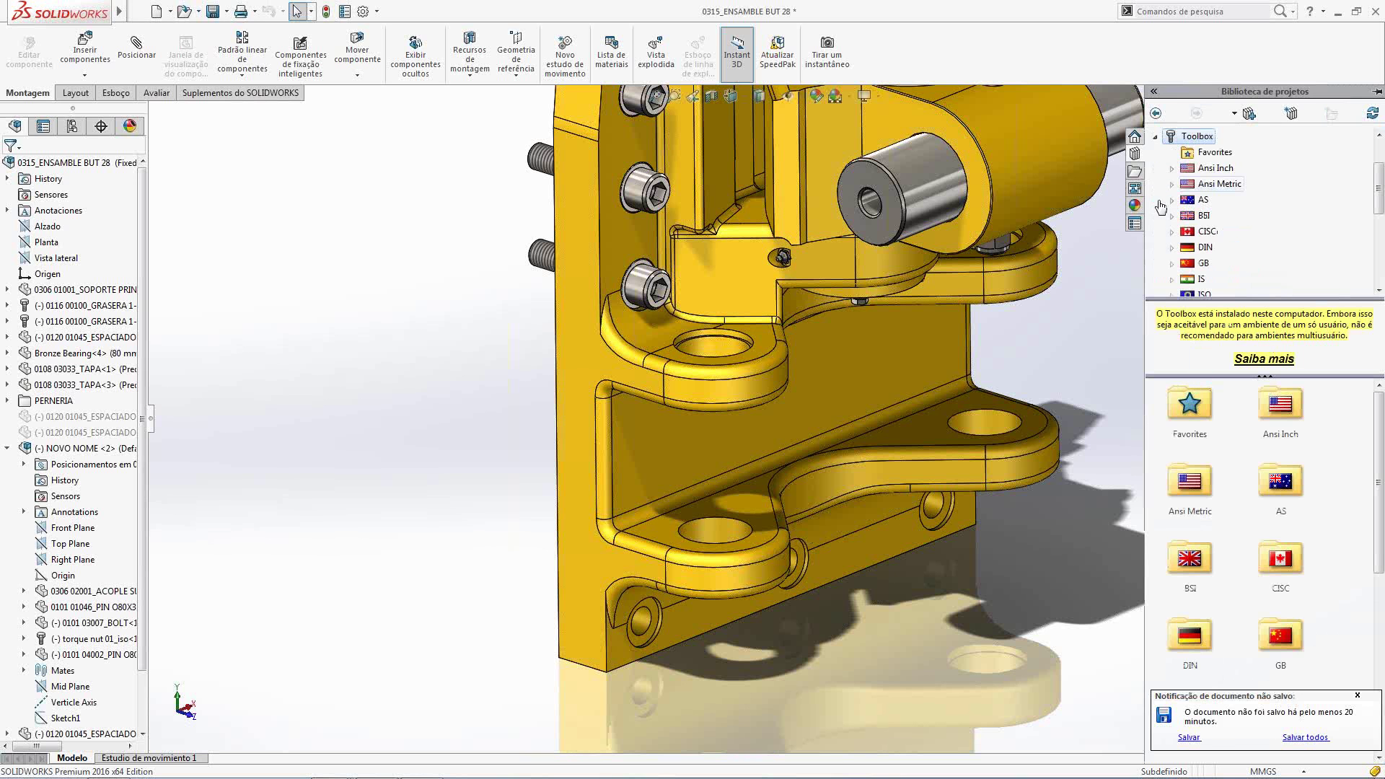
left_click(1218, 153)
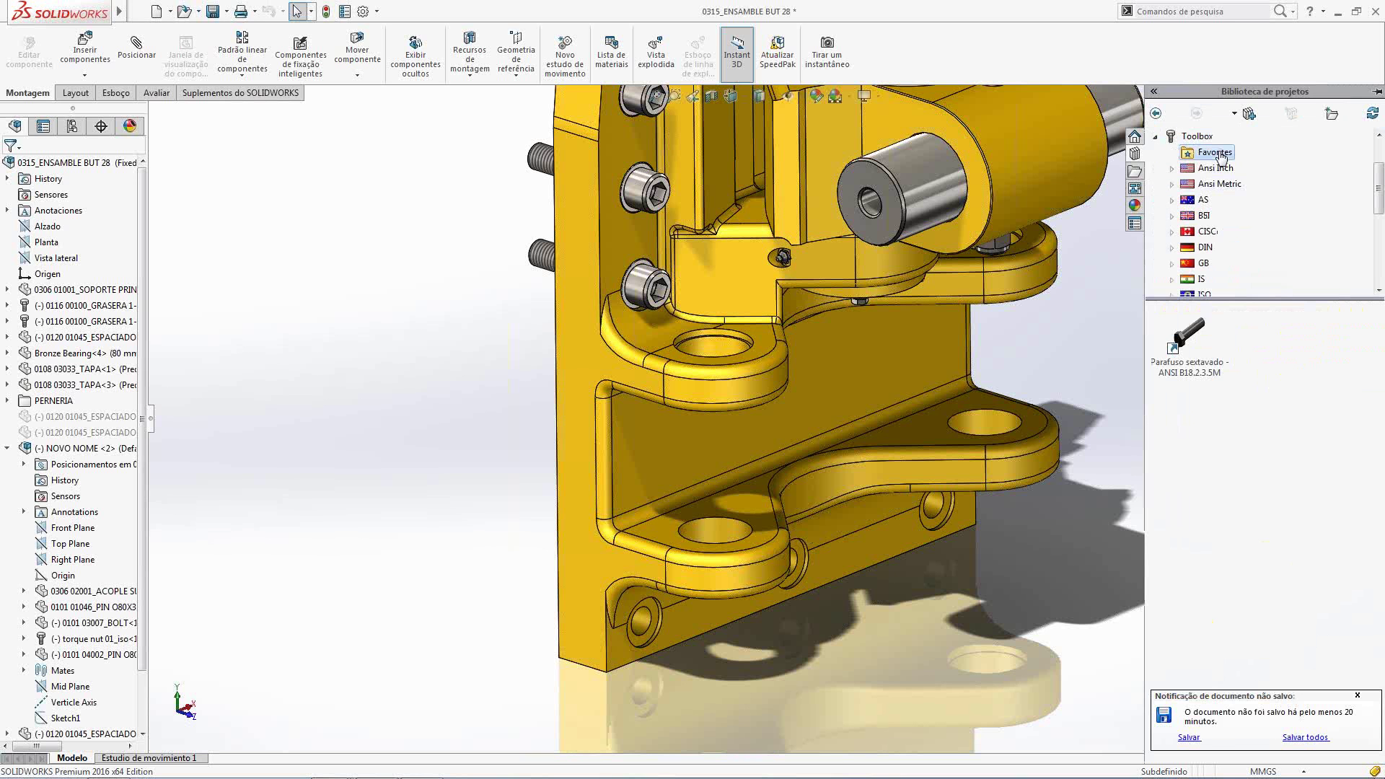
left_click(1358, 696)
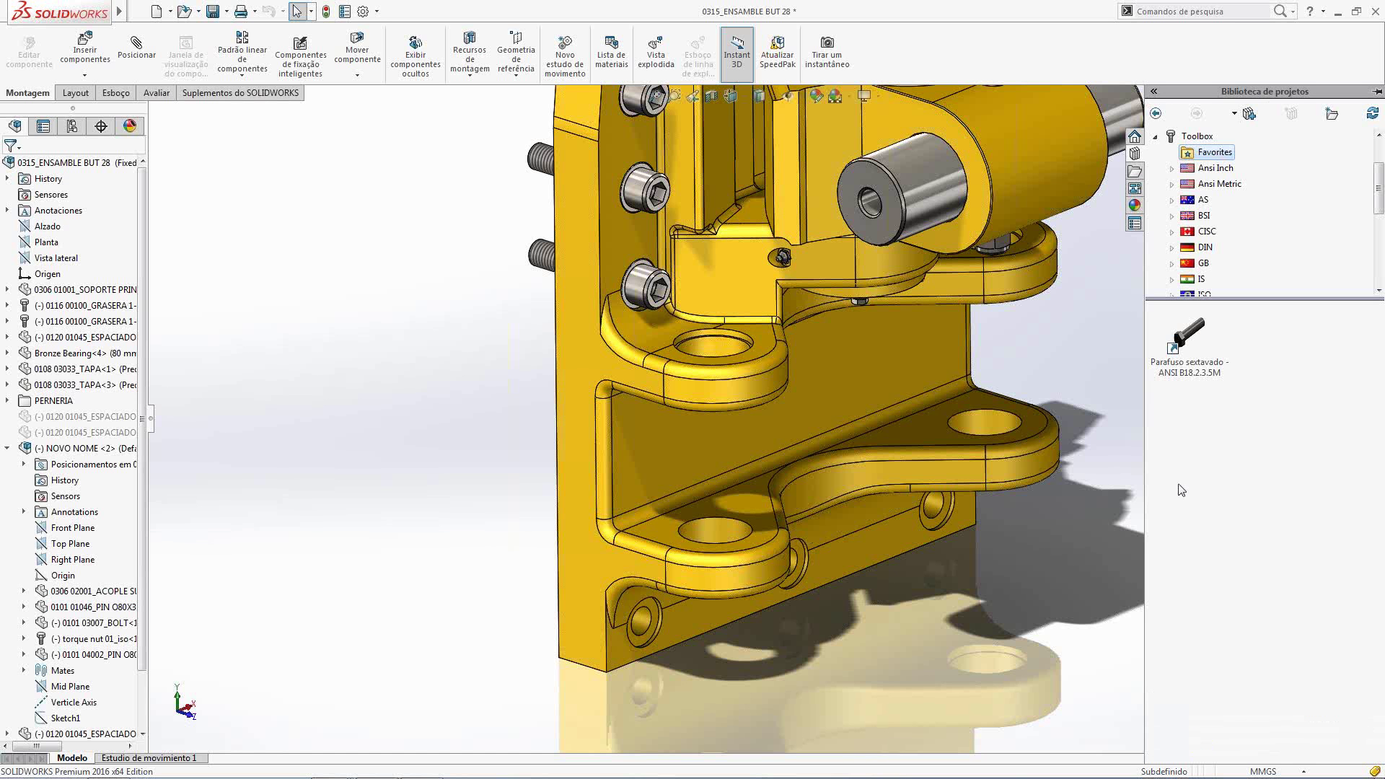
Add the Parafuso escareado from the Ansi Inch countersunk-head bolts to the Toolbox Favorites and display that folder
left_click(1173, 170)
left_click(1231, 248)
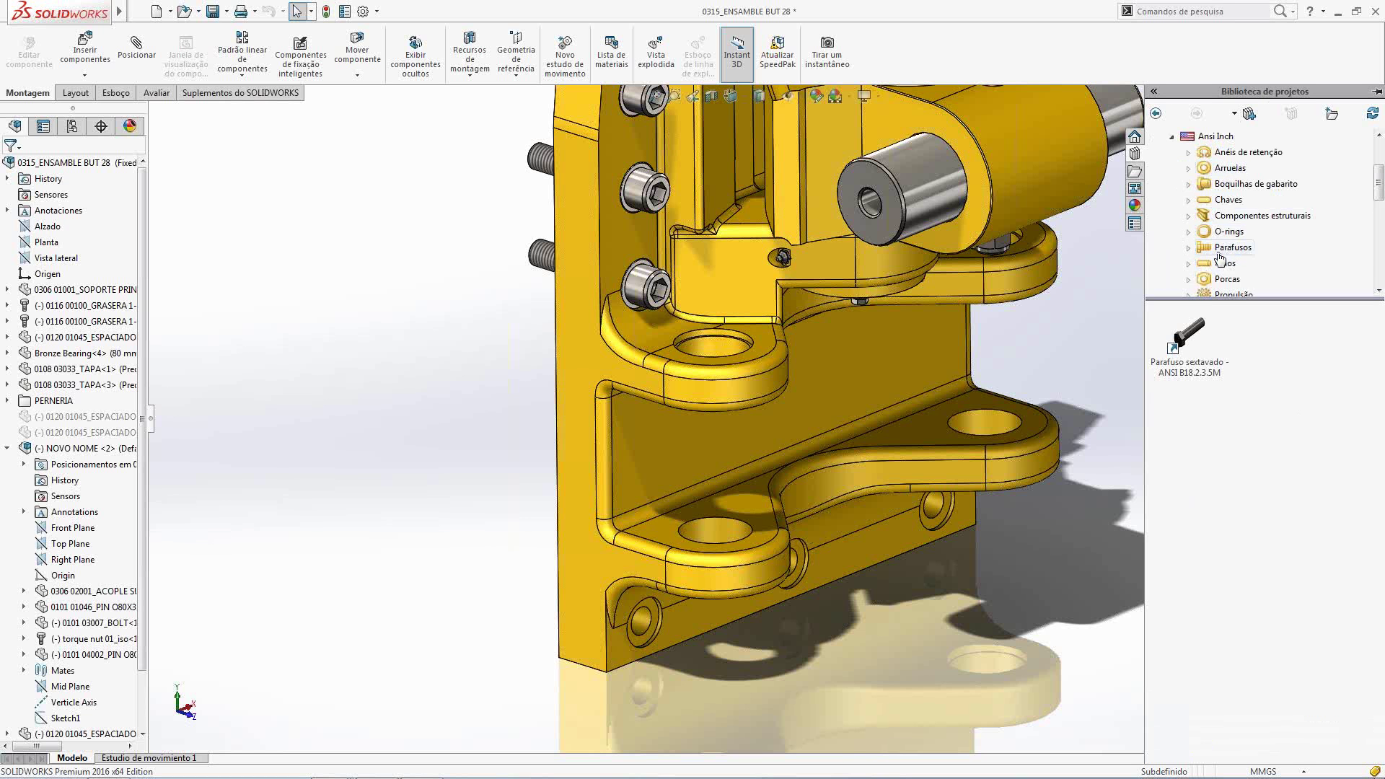
double_click(1187, 404)
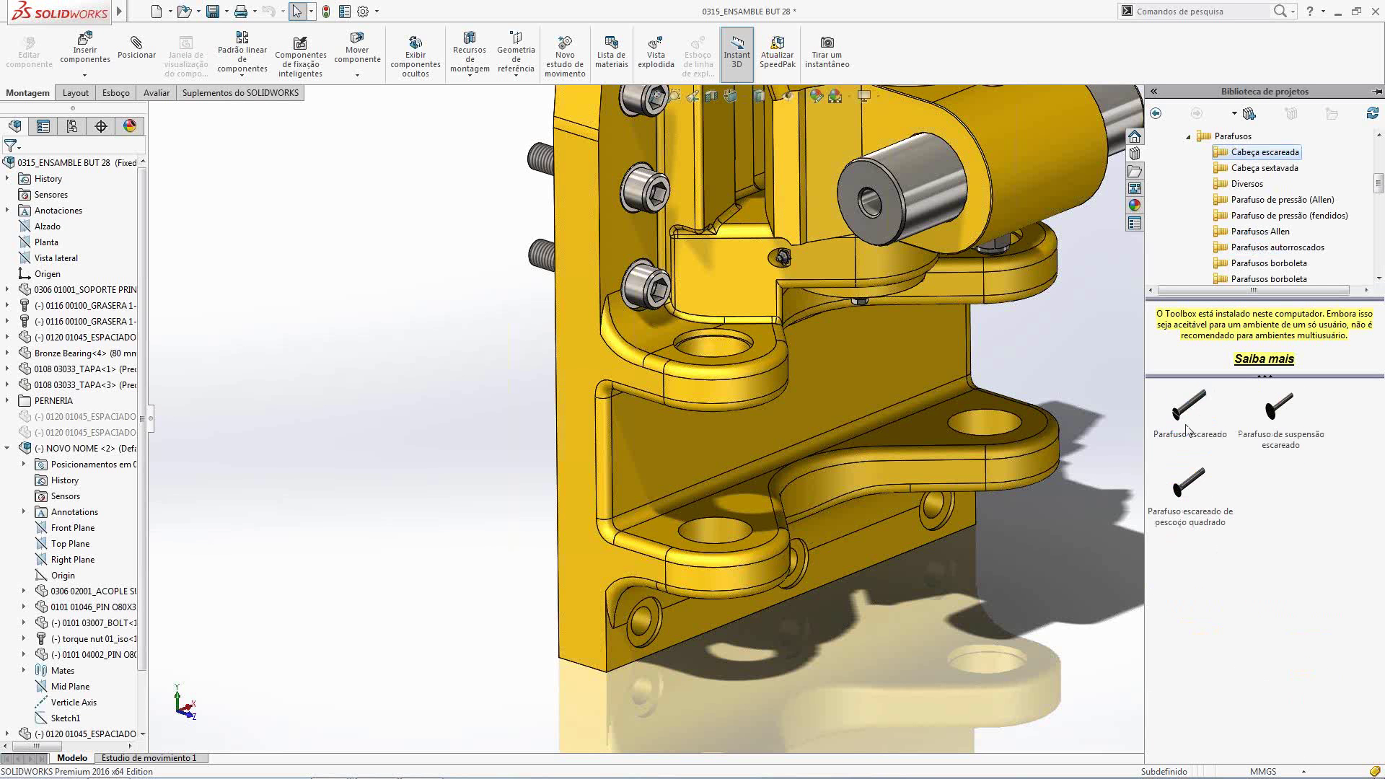
left_click_drag(1189, 406, 1215, 152)
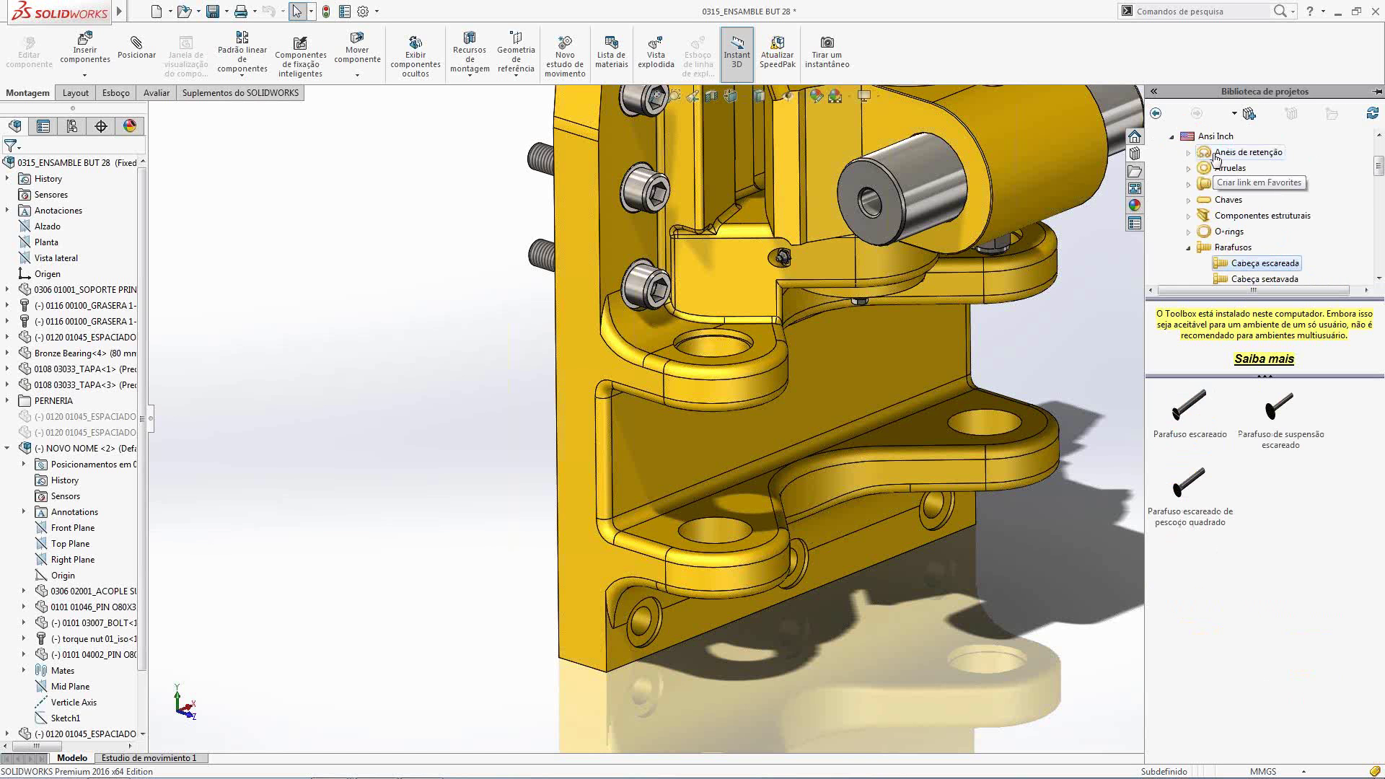
scroll(1378, 161, "up", 1)
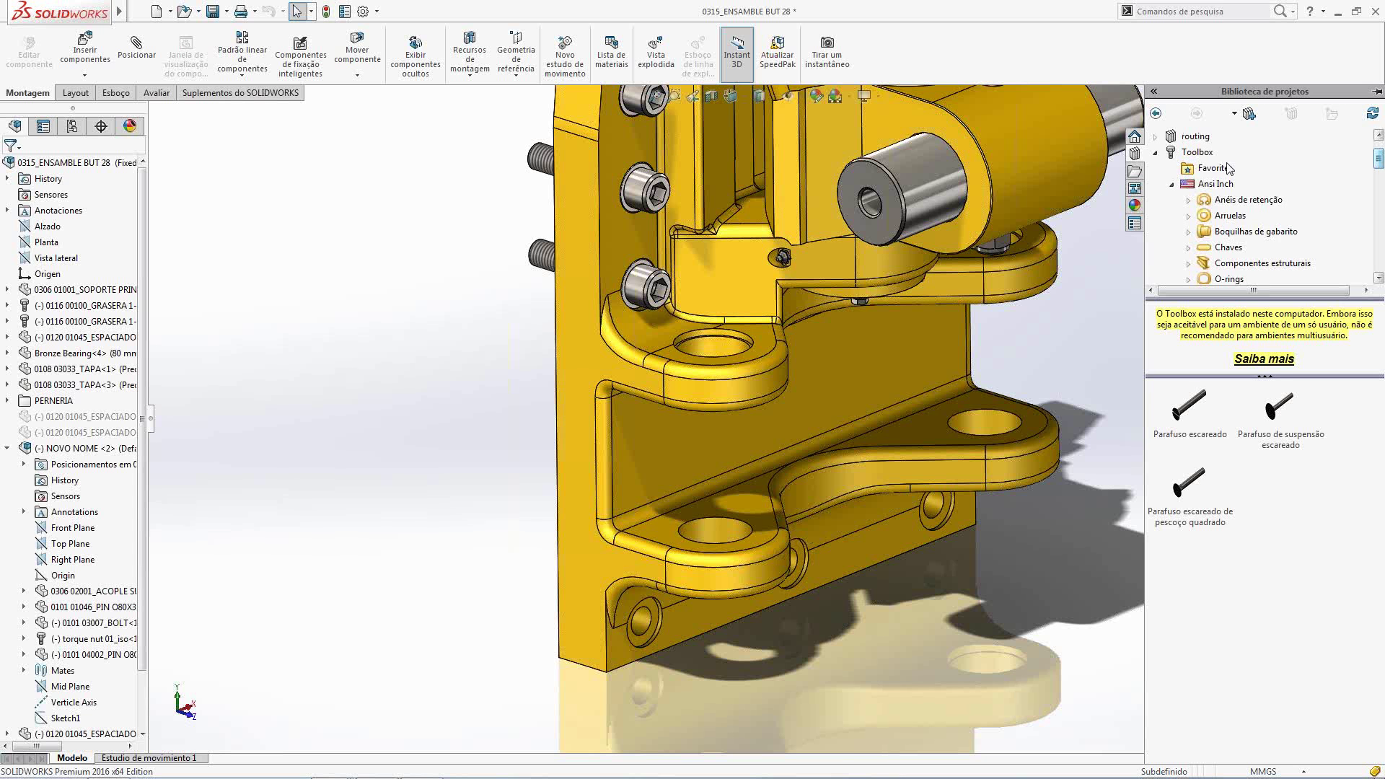
left_click(1215, 168)
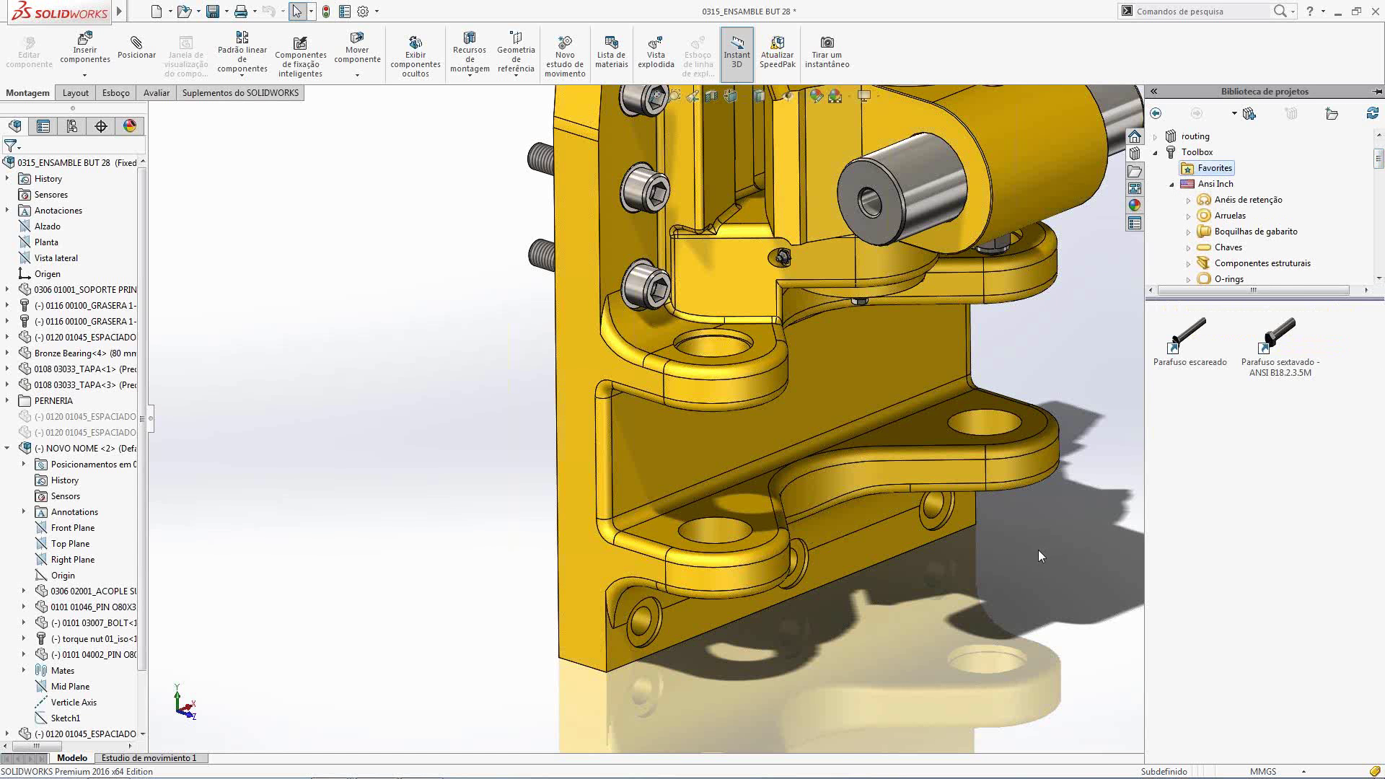
Insert the favorite ANSI B18.2.3.5M hex bolt at size M24 into the three holes along the support plate's lower edge
scroll(1038, 550, "down", 5)
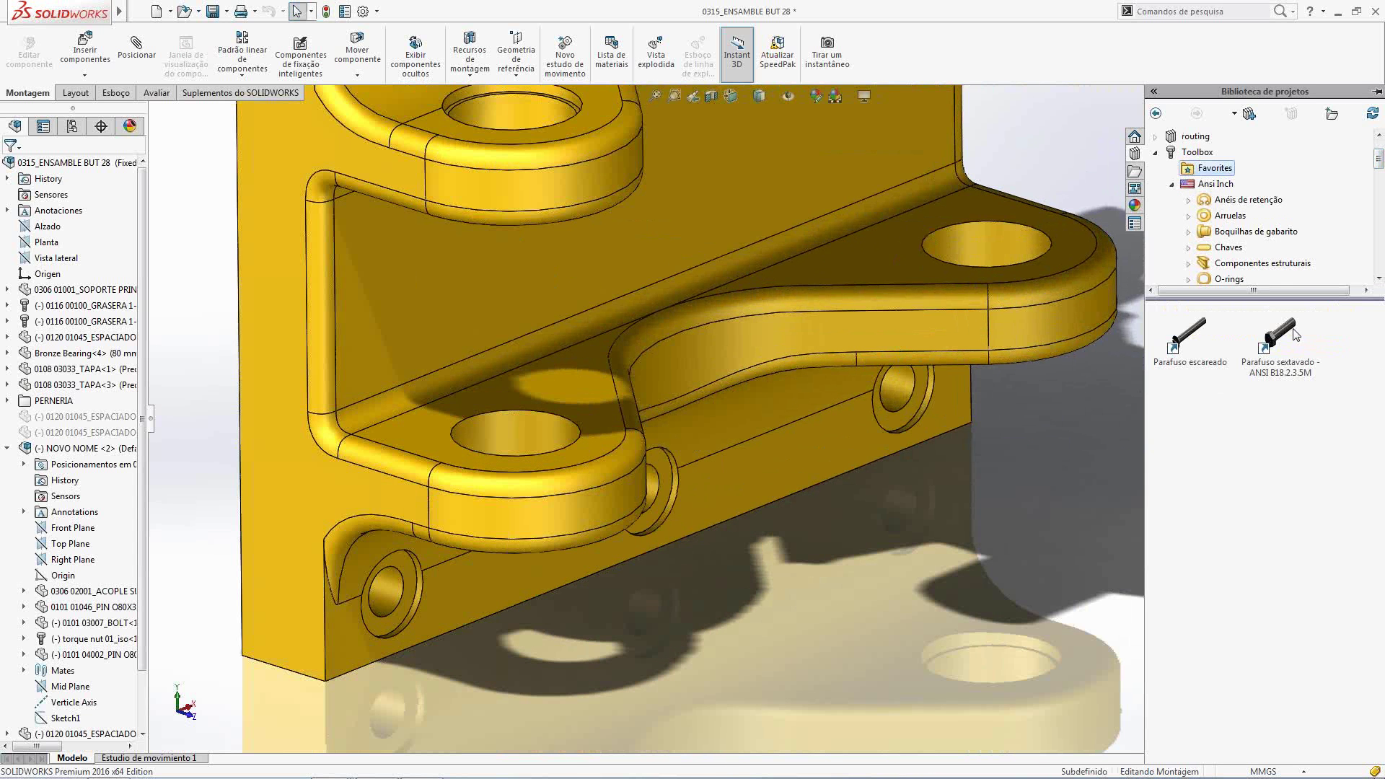
left_click_drag(1296, 334, 917, 388)
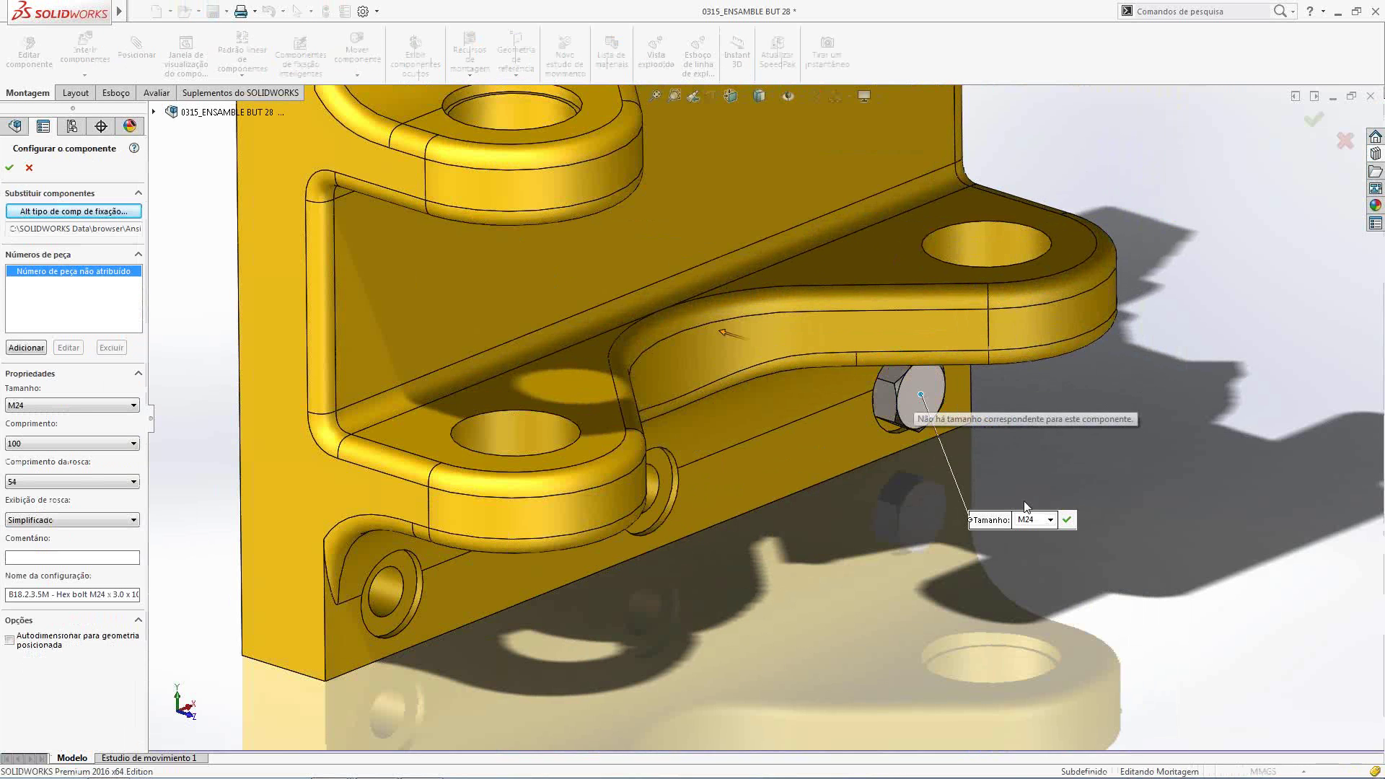
left_click(1066, 521)
left_click(653, 538)
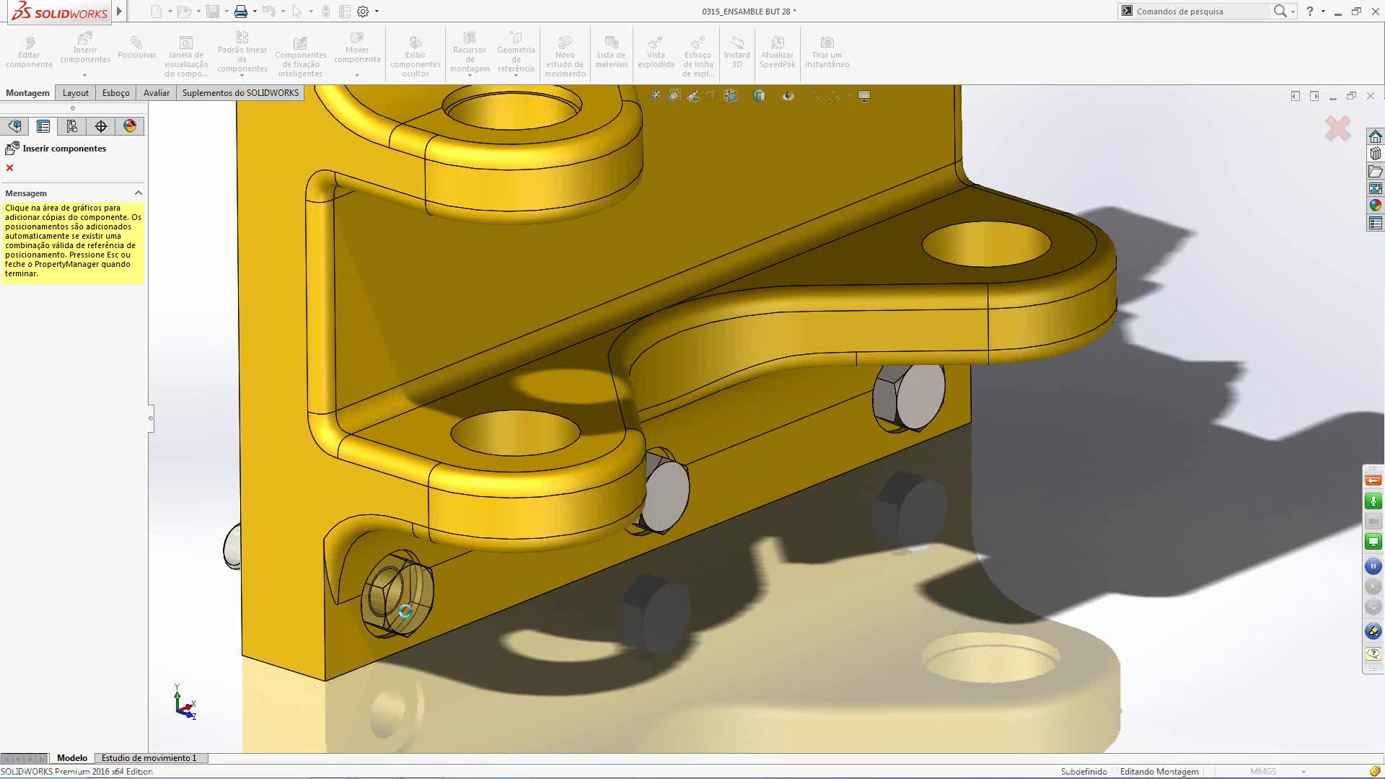
left_click(406, 613)
key("Escape")
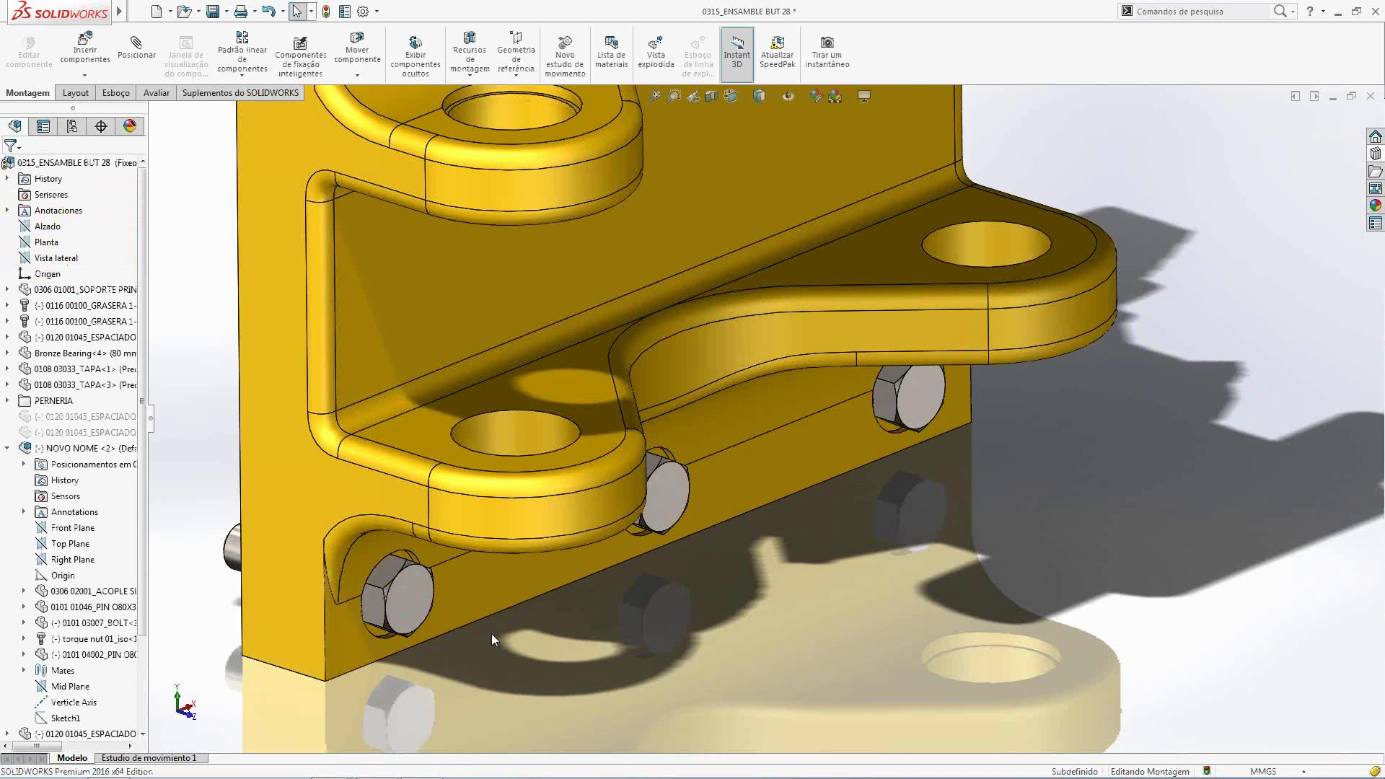
Select the three lower hex bolts together and lengthen them to 130 mm on the rear side of the plate
middle_click_drag(492, 634, 1086, 569)
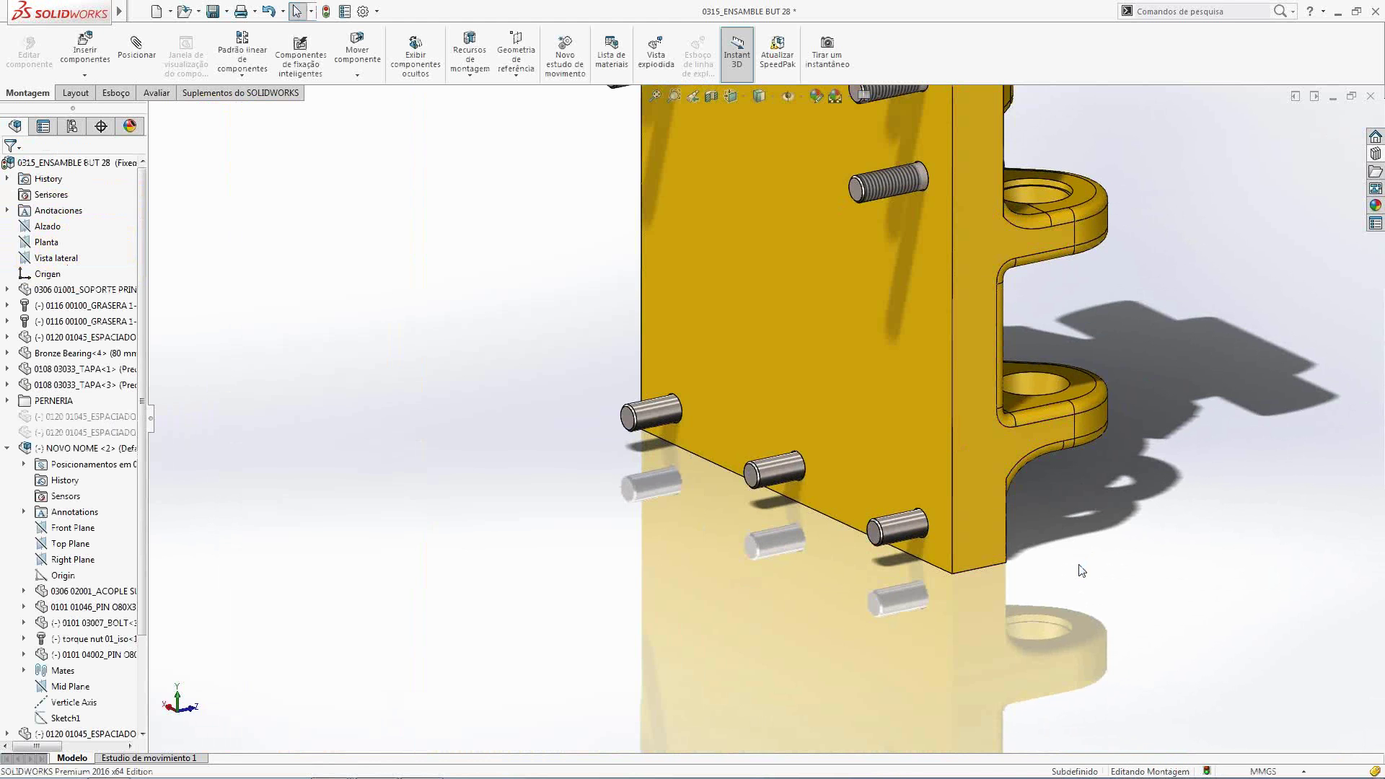
left_click_drag(537, 337, 1038, 678)
left_click(898, 543)
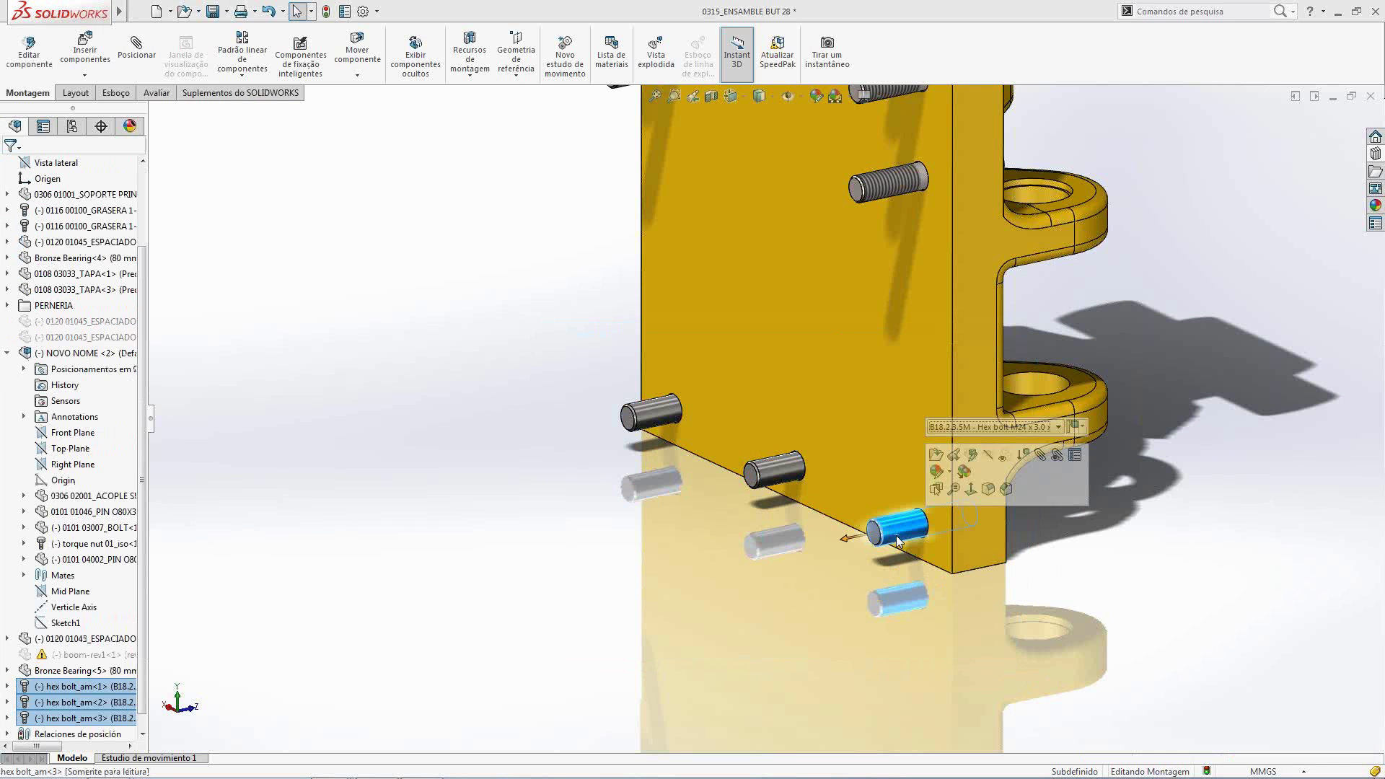
left_click_drag(846, 539, 816, 545)
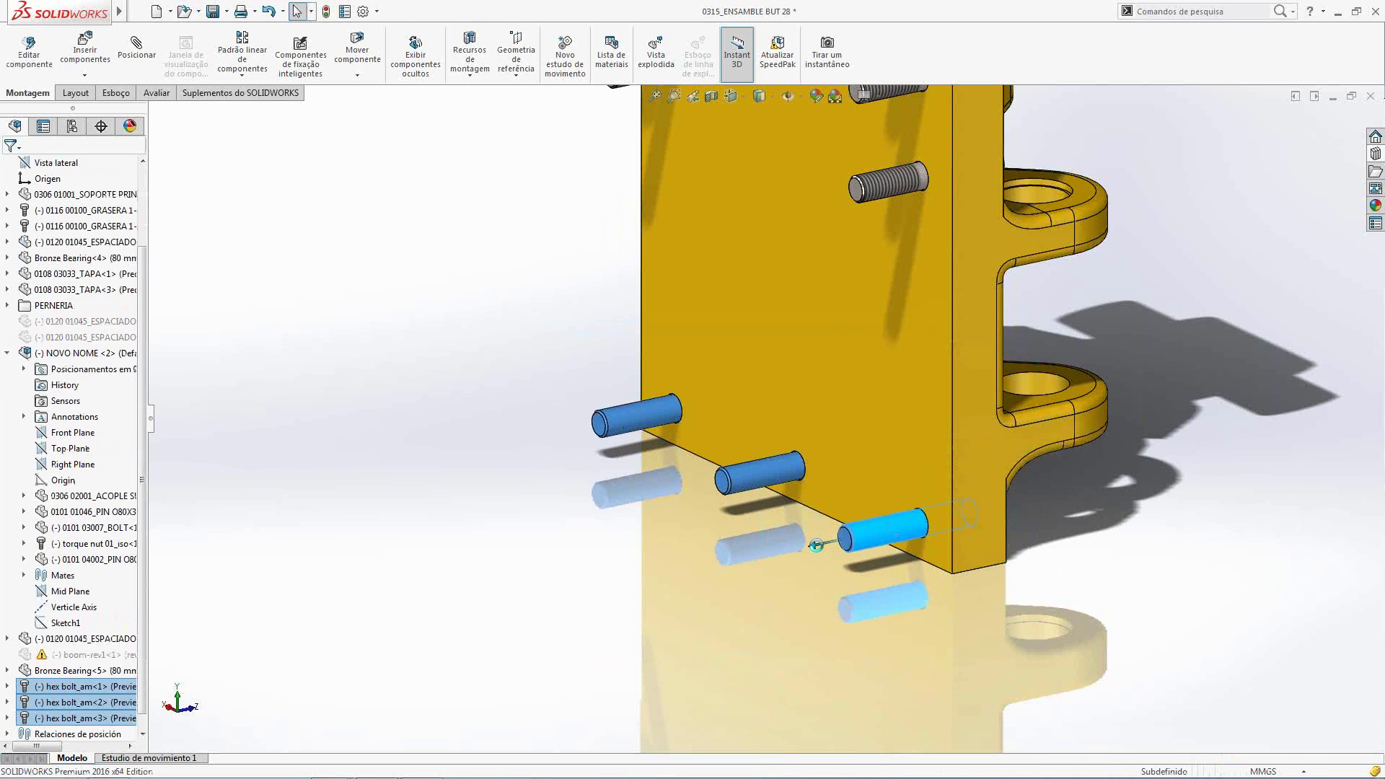
left_click(896, 536)
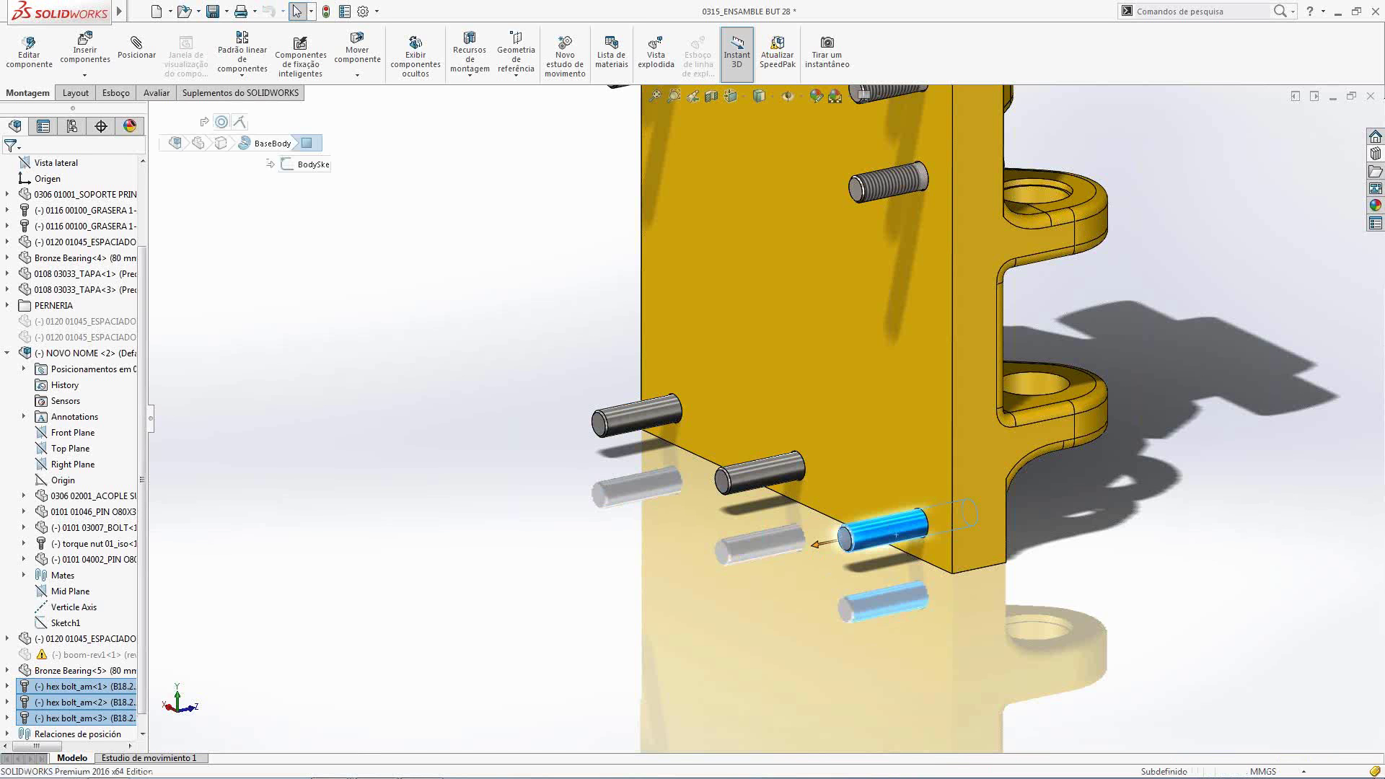
Examine the Toolbox properties and replacement fastener types for the selected hex bolts, leaving the Hex Bolt type and settings as they are
right_click(796, 573)
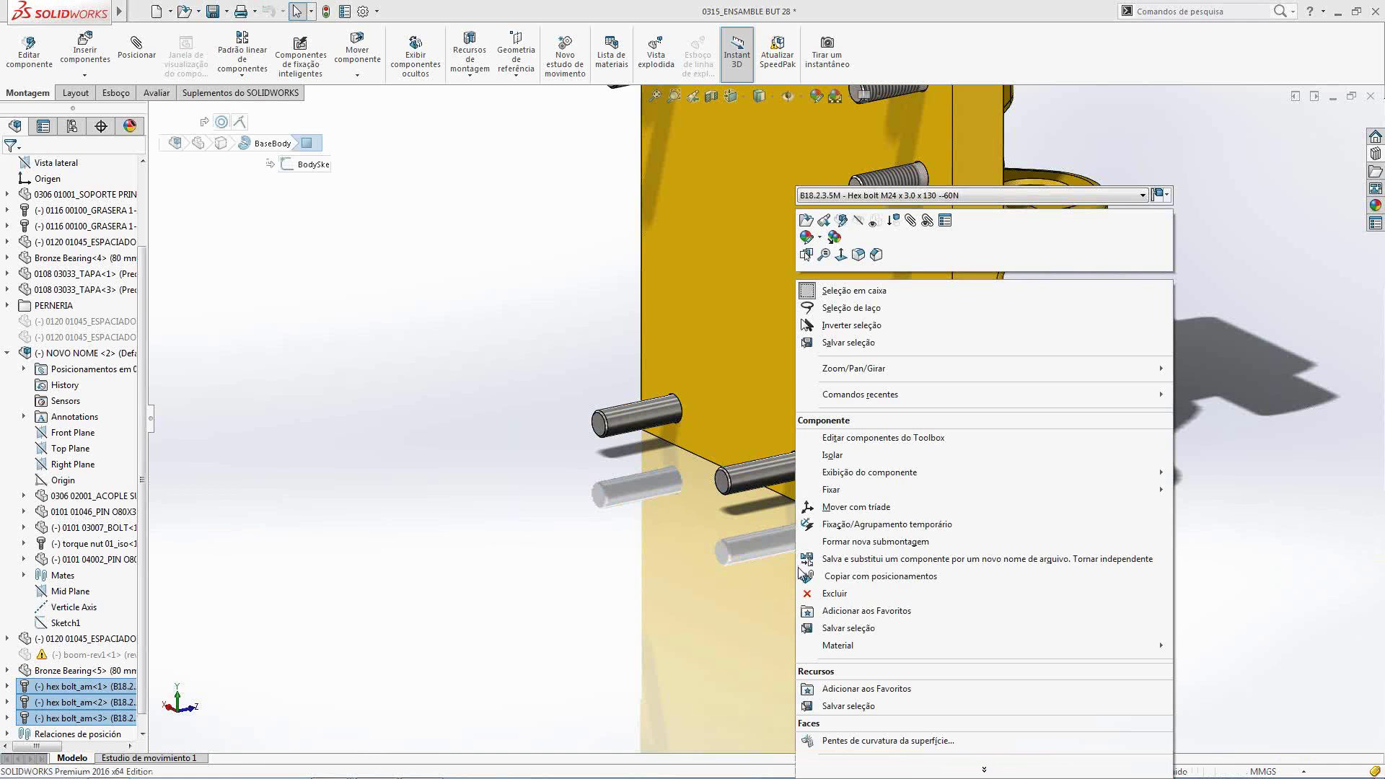
left_click(856, 440)
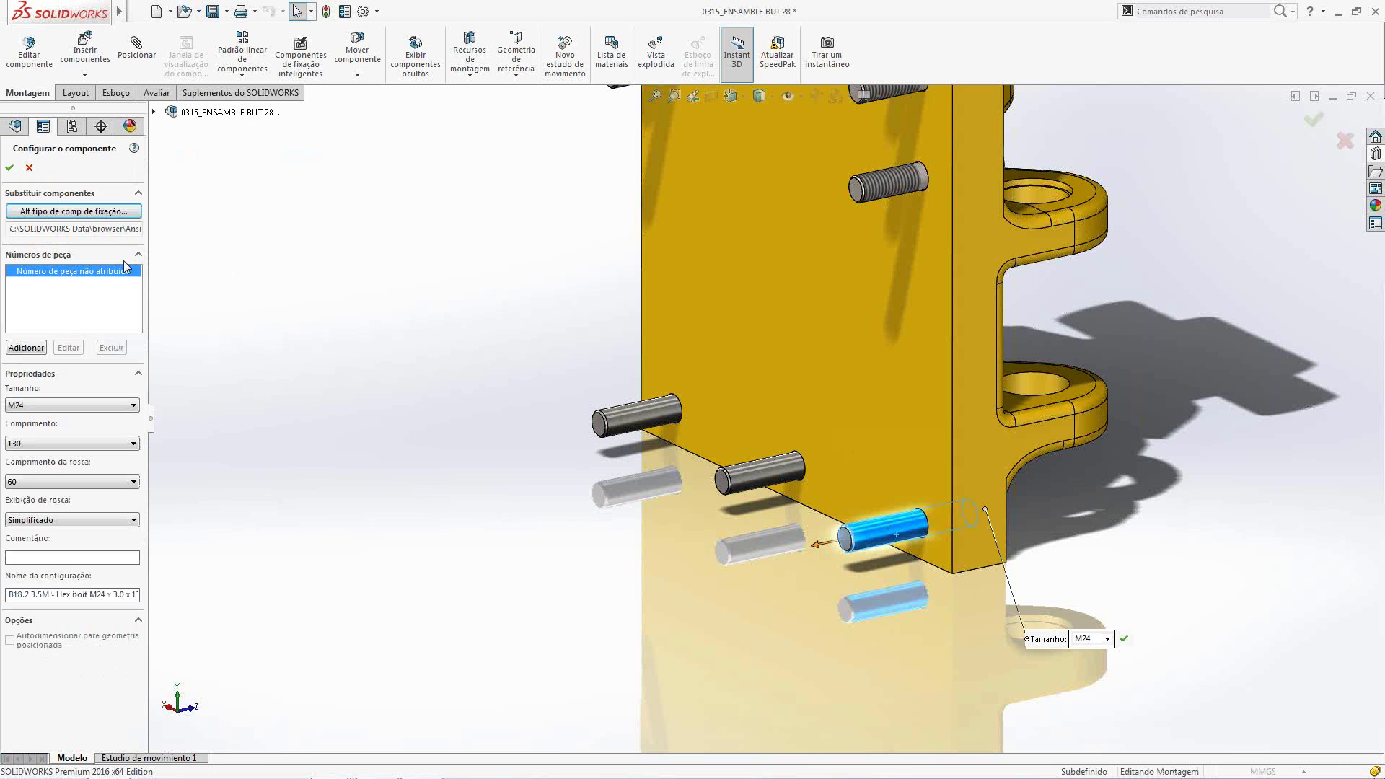
left_click(73, 211)
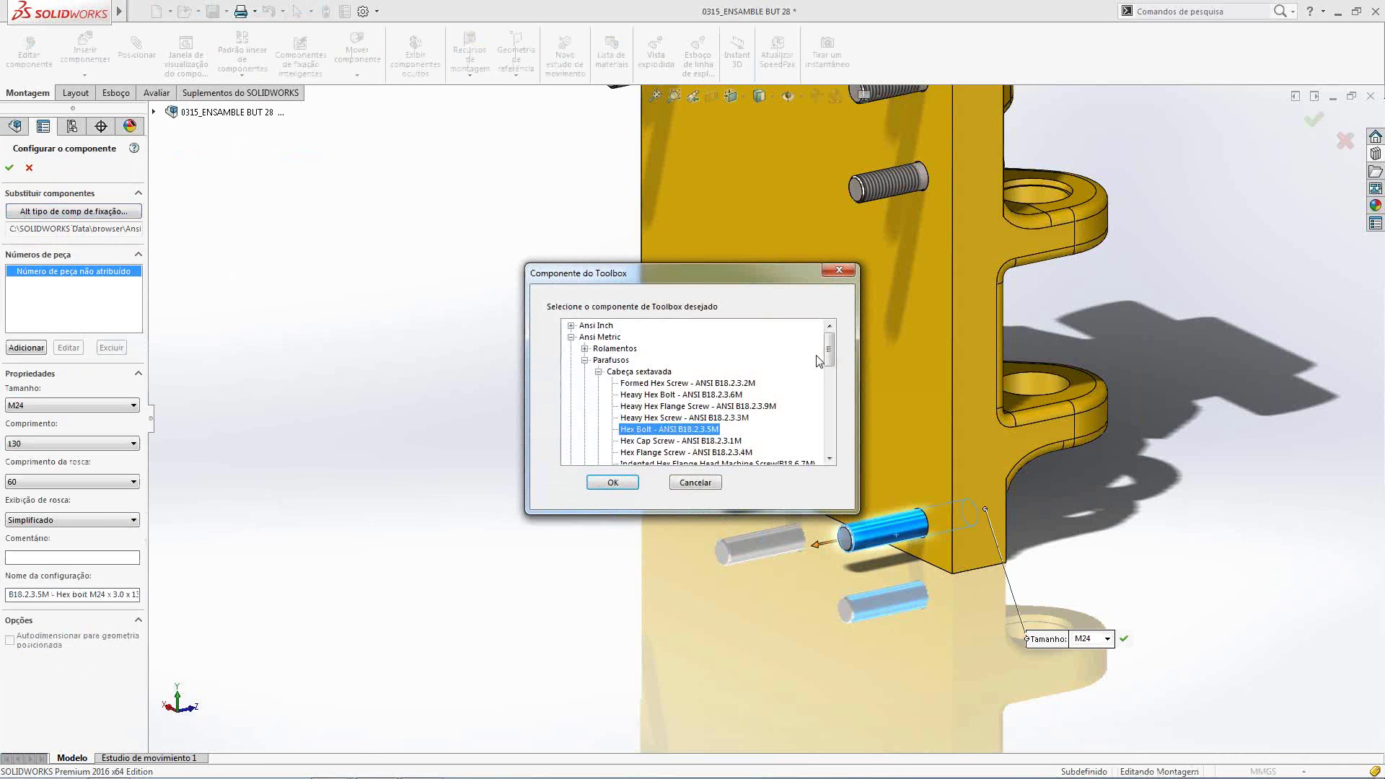
mouse_move(829, 358)
left_mouse_down()
mouse_move(829, 390)
mouse_move(830, 360)
left_mouse_up()
left_click(694, 482)
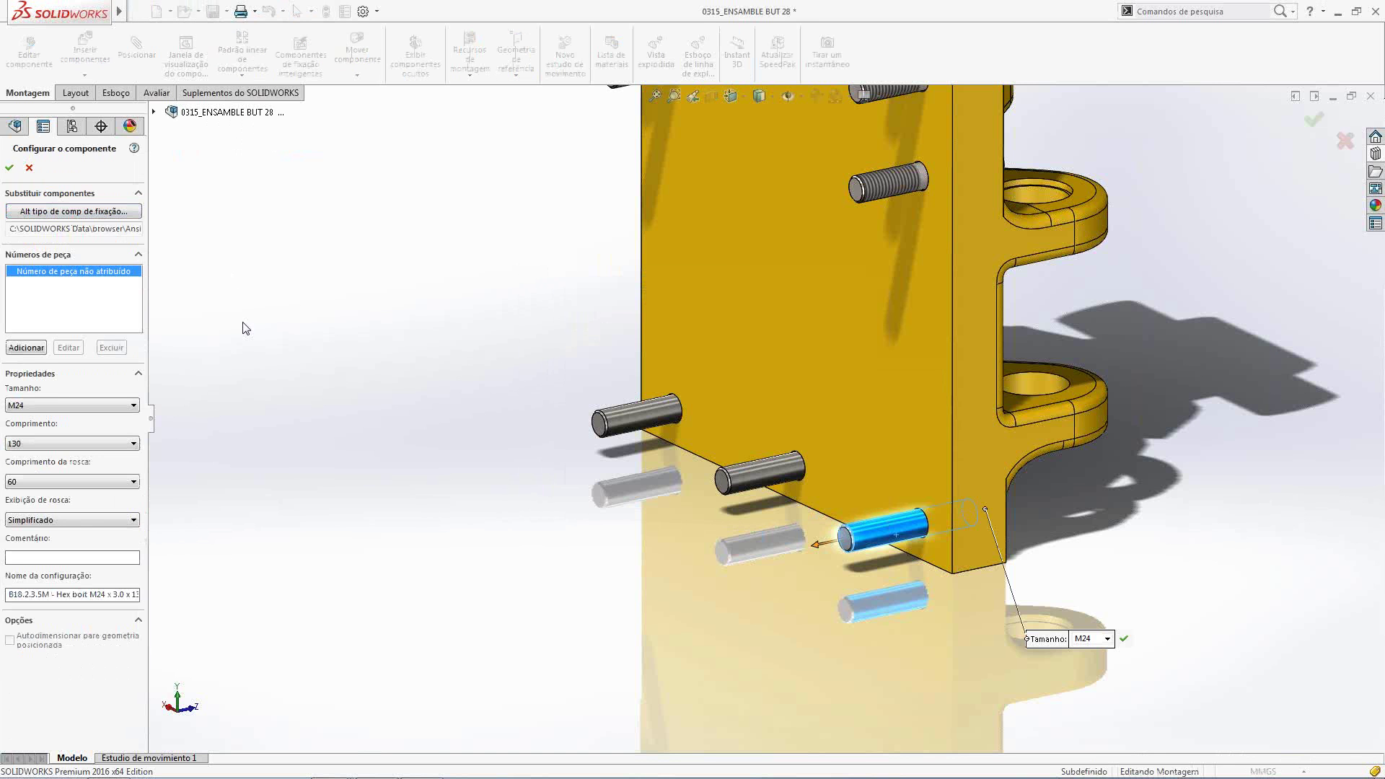
left_click(29, 168)
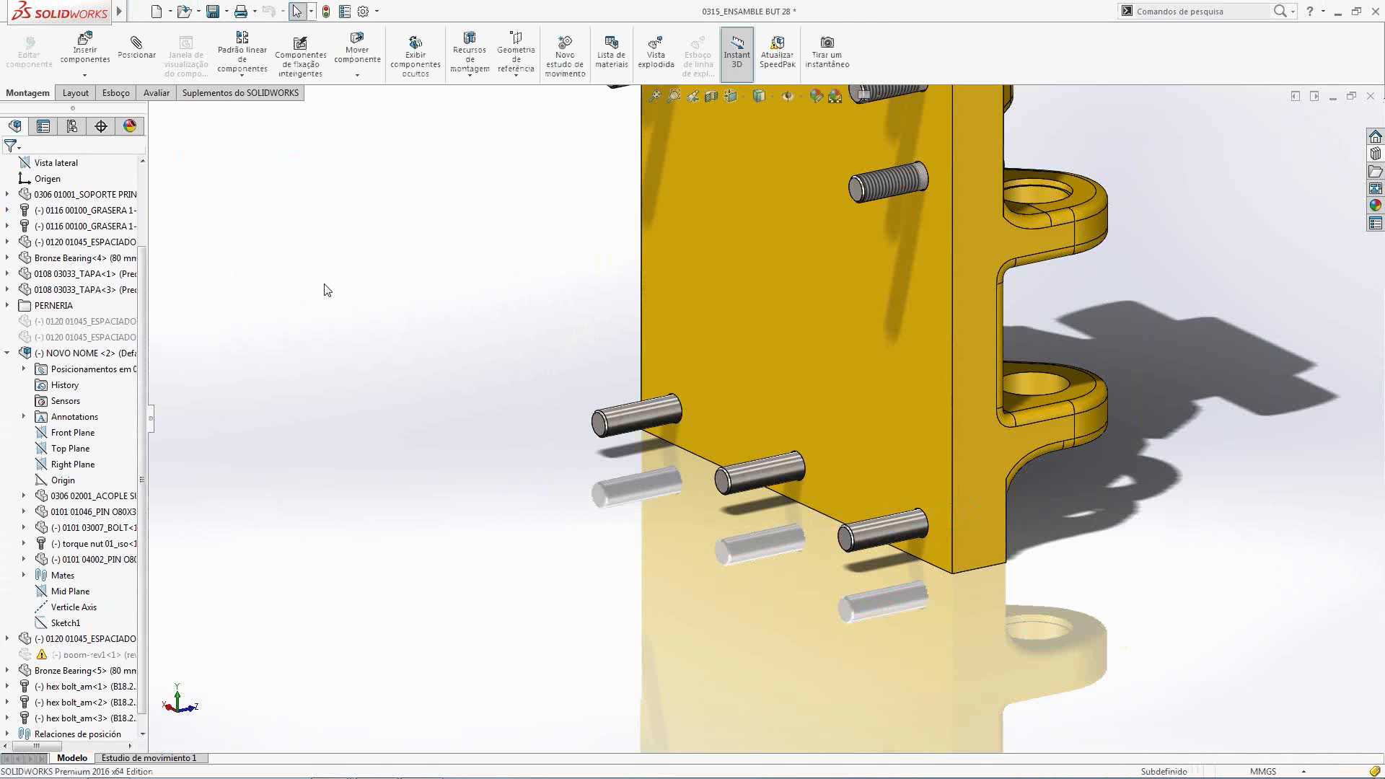